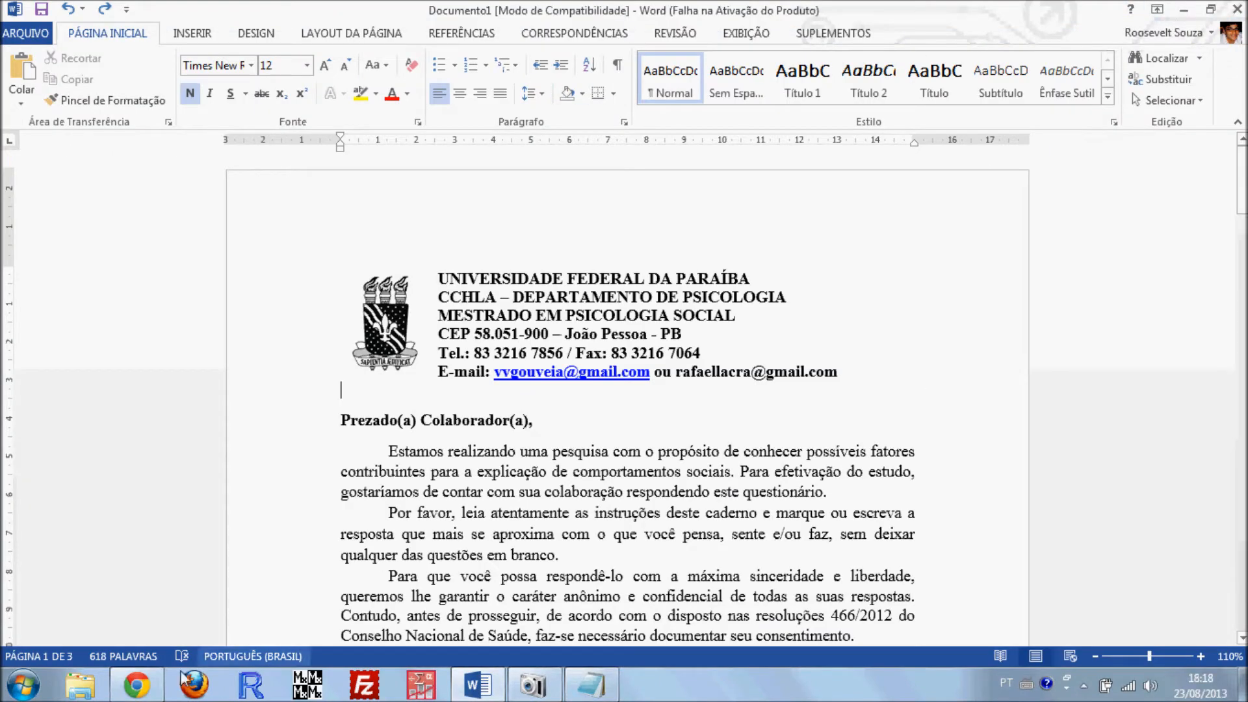
Switch to Chrome and open the LimeSurvey administration page at vvgouveia.net/lime/admin
{"action": "left_click", "coordinate": [137, 684]}
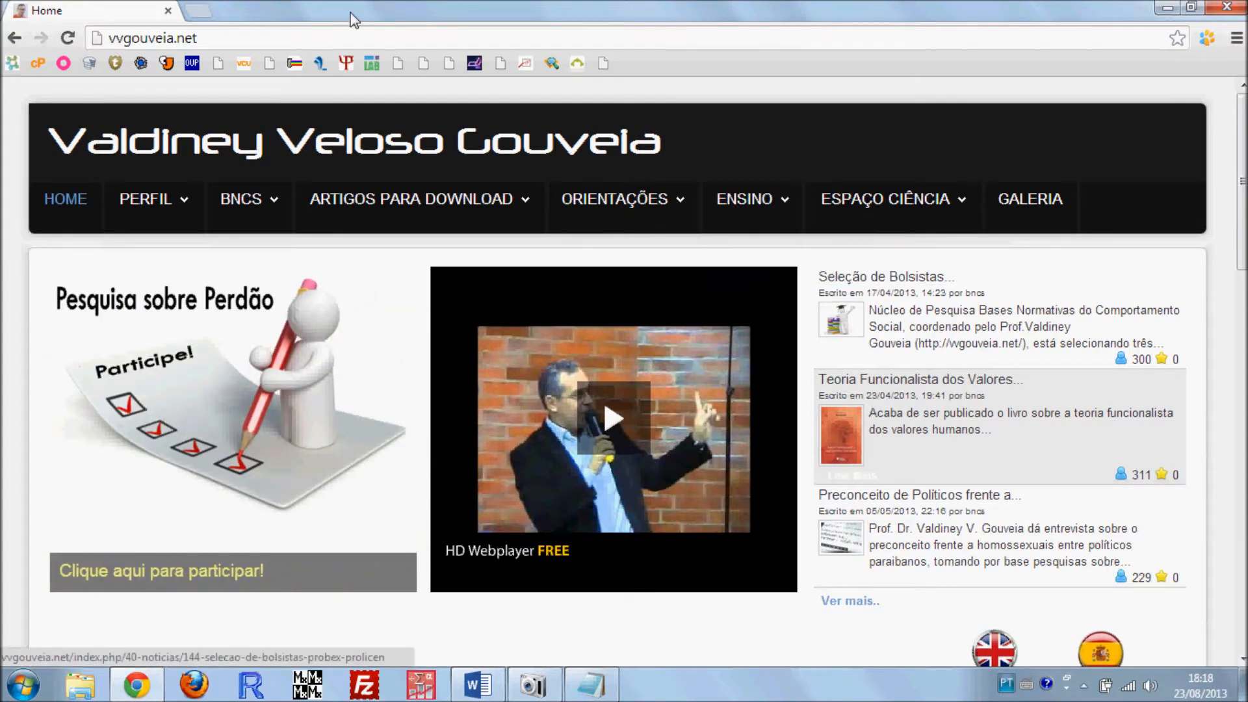
{"action": "left_click", "coordinate": [244, 40]}
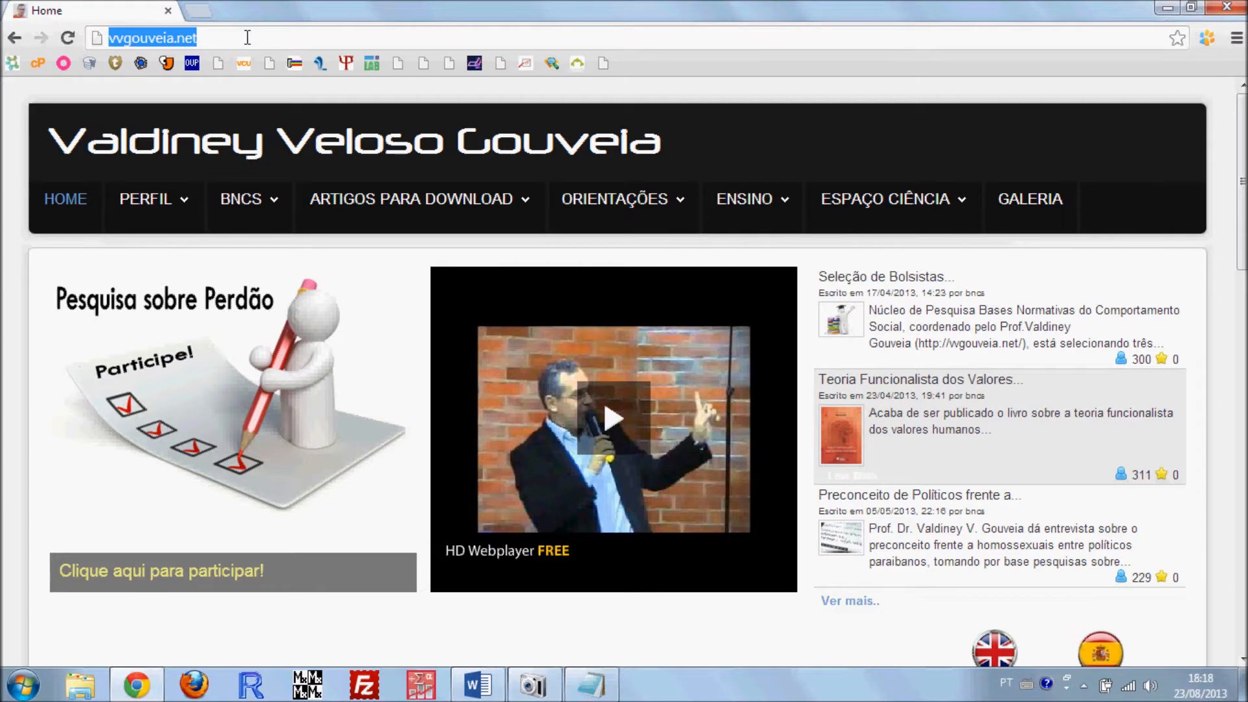
{"action": "left_click", "coordinate": [247, 38]}
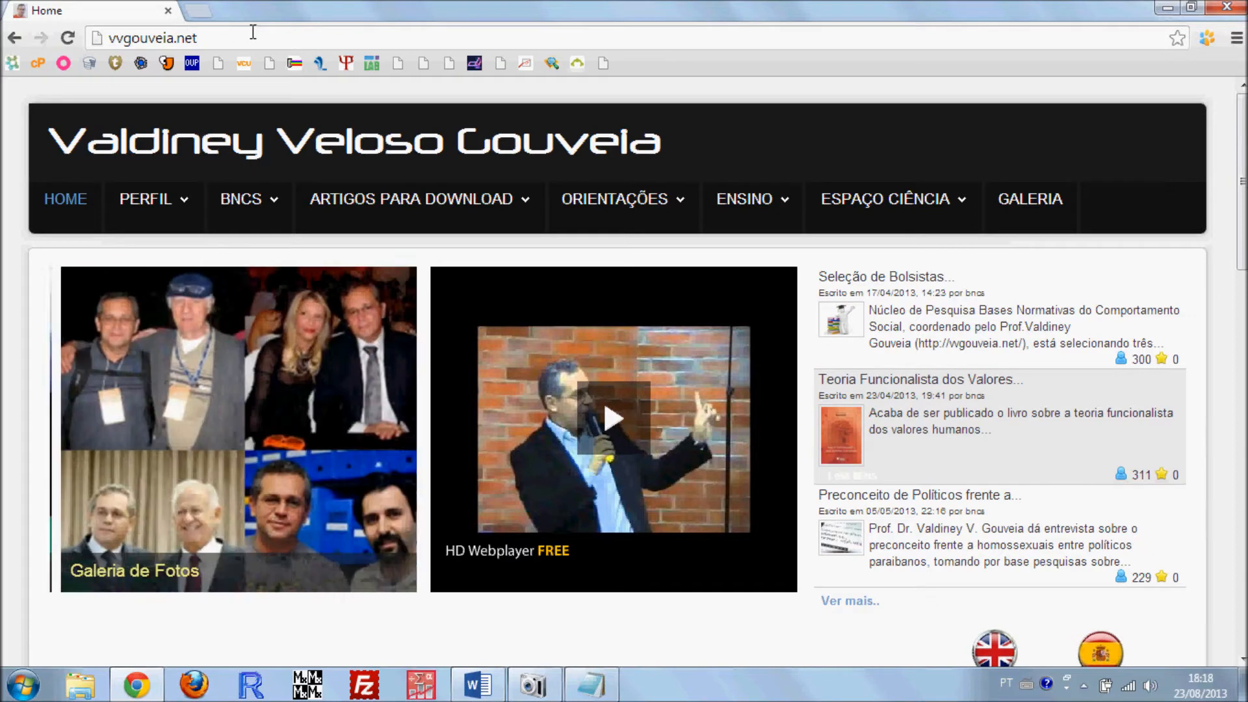
{"action": "type", "text": "/"}
{"action": "key", "text": "Down"}
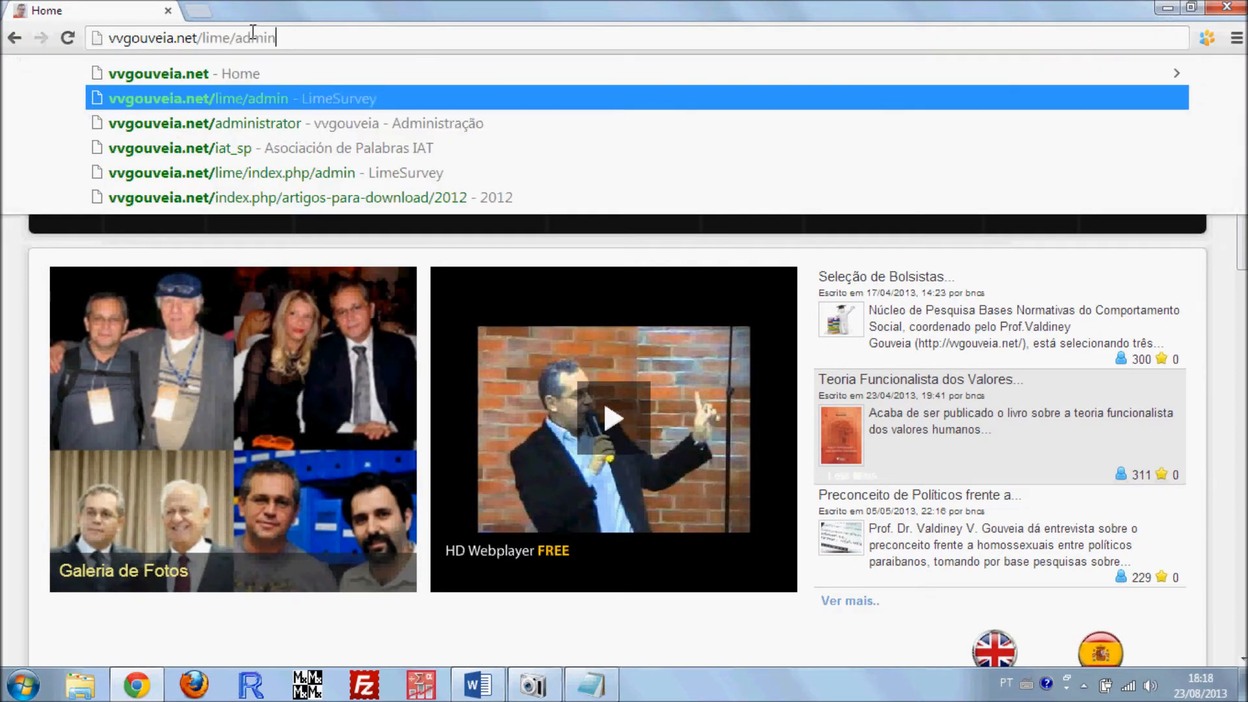
{"action": "key", "text": "Return"}
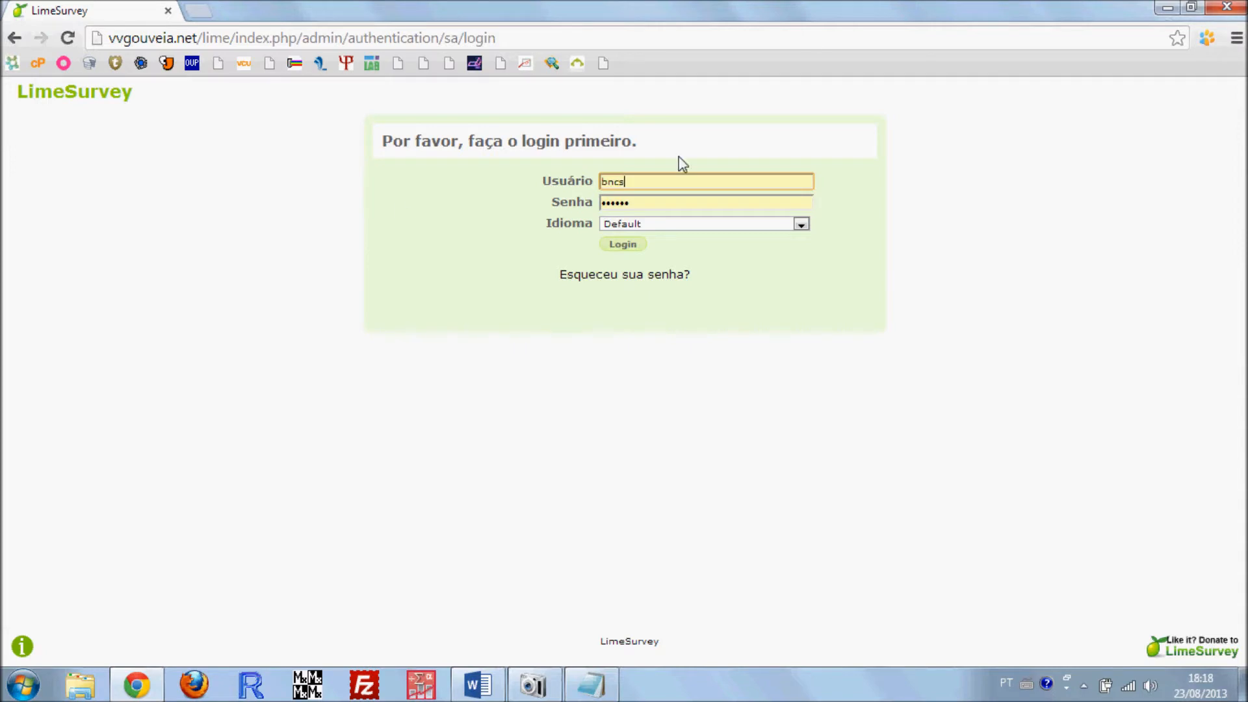
Log in to the survey administration with the saved username and password, keeping the language at Default
{"action": "double_click", "coordinate": [622, 176]}
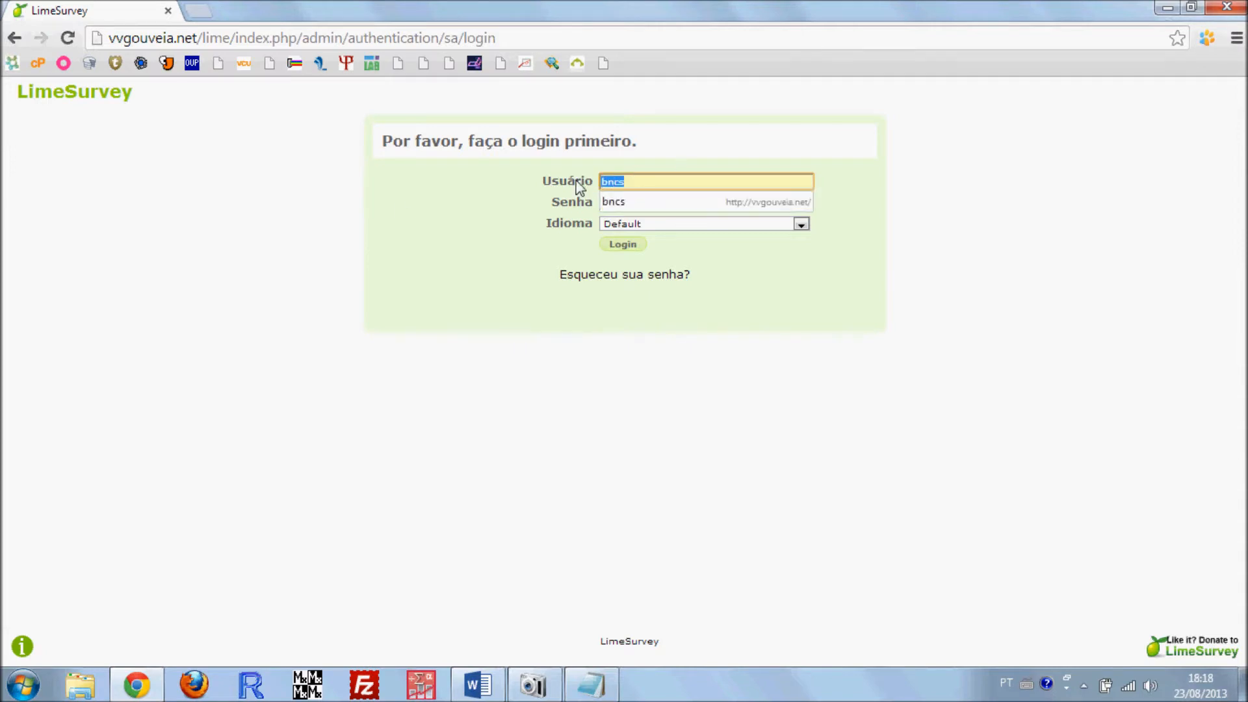
{"action": "left_click", "coordinate": [512, 213]}
{"action": "double_click", "coordinate": [646, 199]}
{"action": "left_click", "coordinate": [523, 286]}
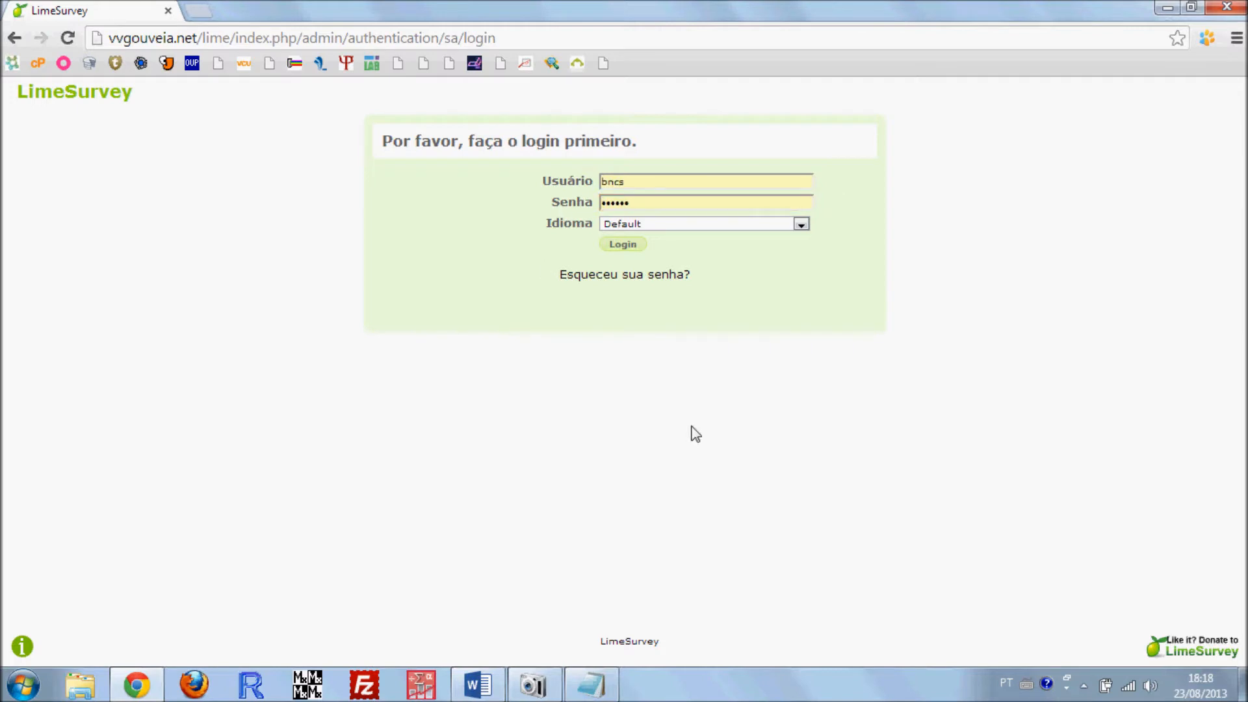
{"action": "double_click", "coordinate": [674, 201]}
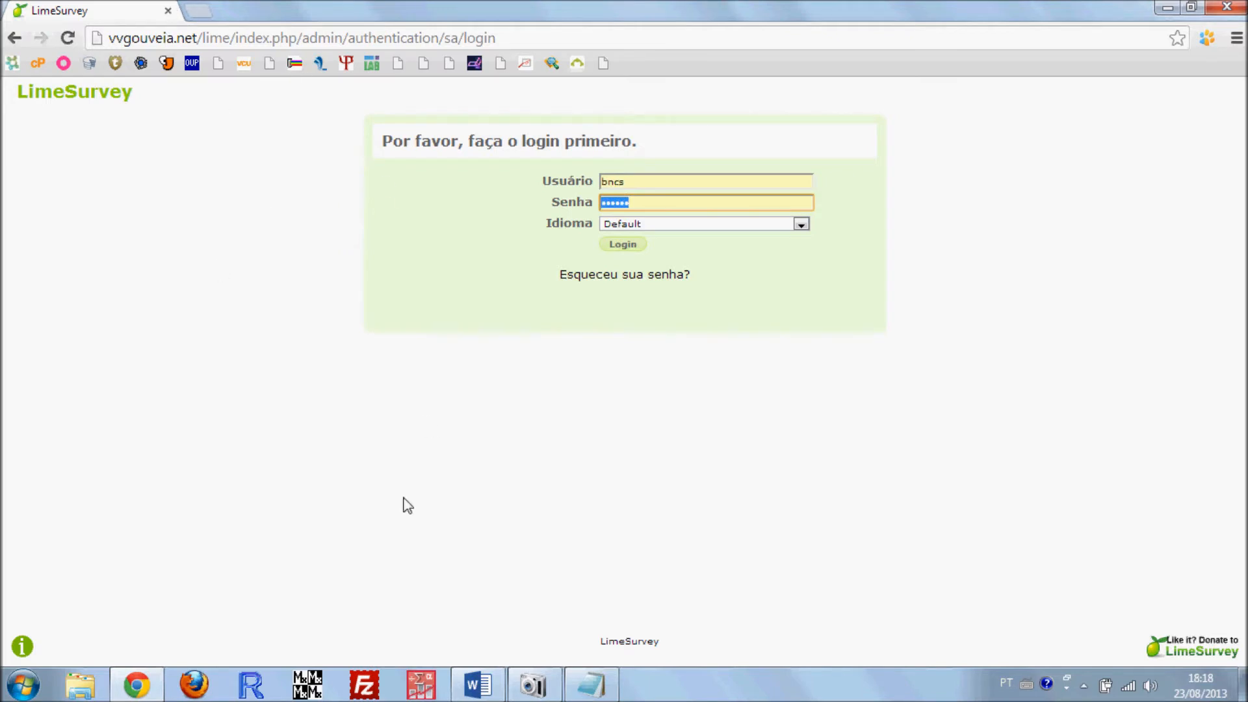
{"action": "left_click", "coordinate": [804, 375]}
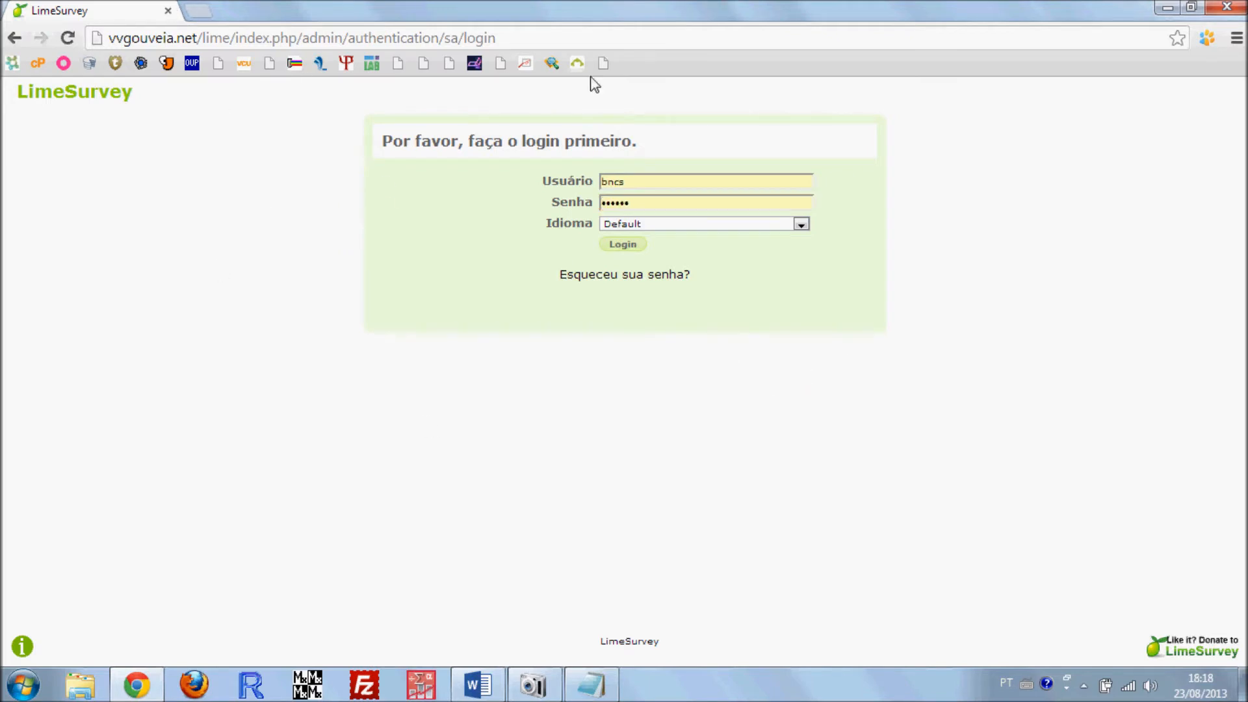
{"action": "left_click", "coordinate": [620, 247]}
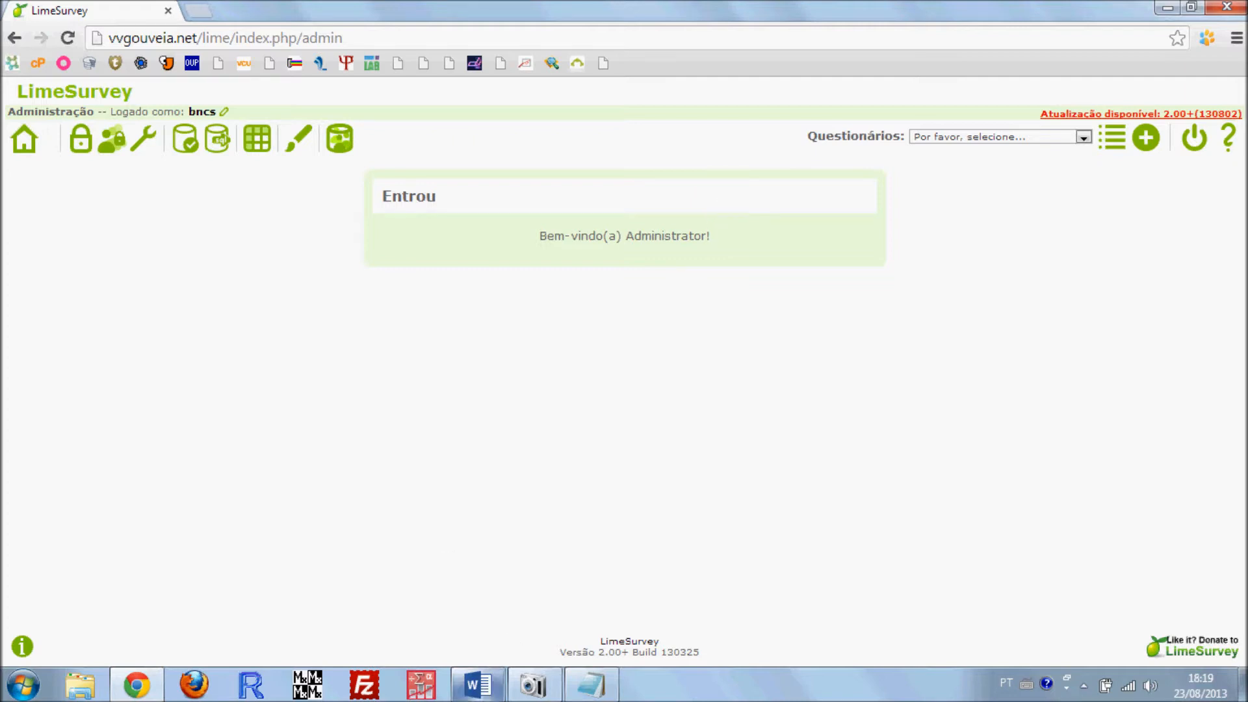
Switch to Word and review the questionnaire's cover letter, Termo de Consentimento and numbered value items, leaving the document minimized
{"action": "left_click", "coordinate": [478, 684]}
{"action": "scroll", "coordinate": [210, 410], "scroll_direction": "down", "scroll_amount": 5}
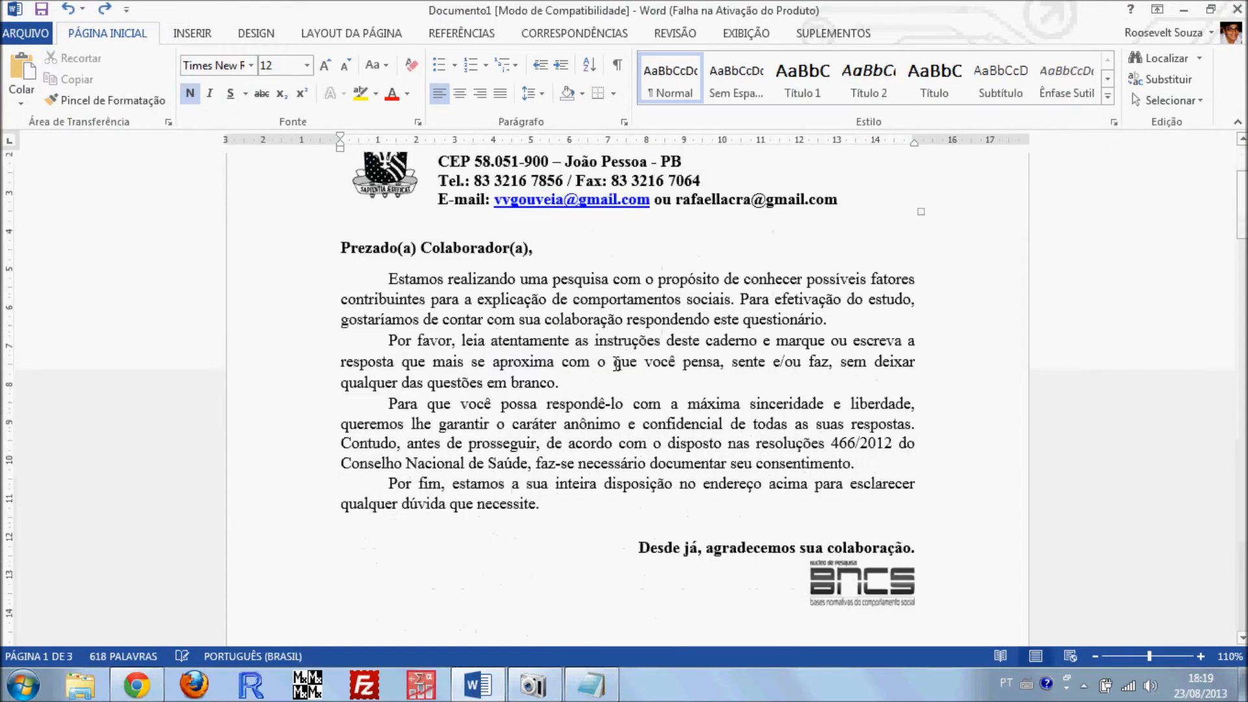
{"action": "scroll", "coordinate": [626, 383], "scroll_direction": "up", "scroll_amount": 4}
{"action": "scroll", "coordinate": [626, 383], "scroll_direction": "down", "scroll_amount": 3}
{"action": "scroll", "coordinate": [626, 384], "scroll_direction": "down", "scroll_amount": 15}
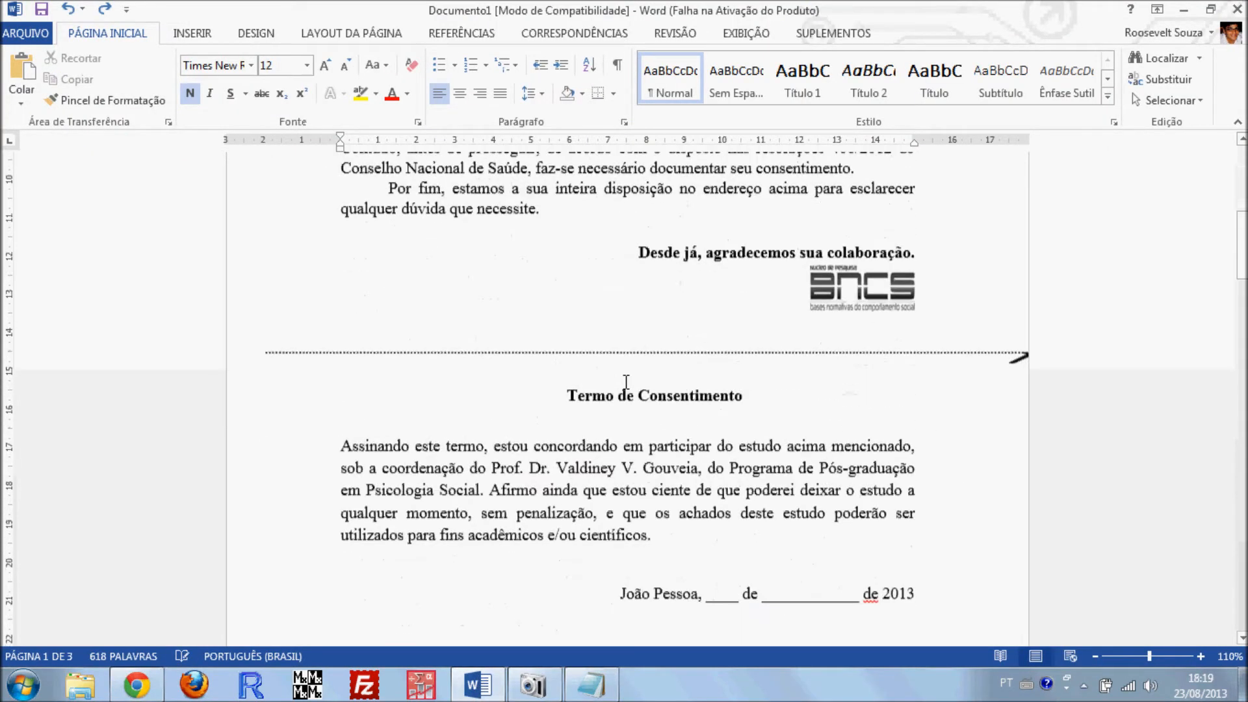
{"action": "scroll", "coordinate": [625, 382], "scroll_direction": "down", "scroll_amount": 10}
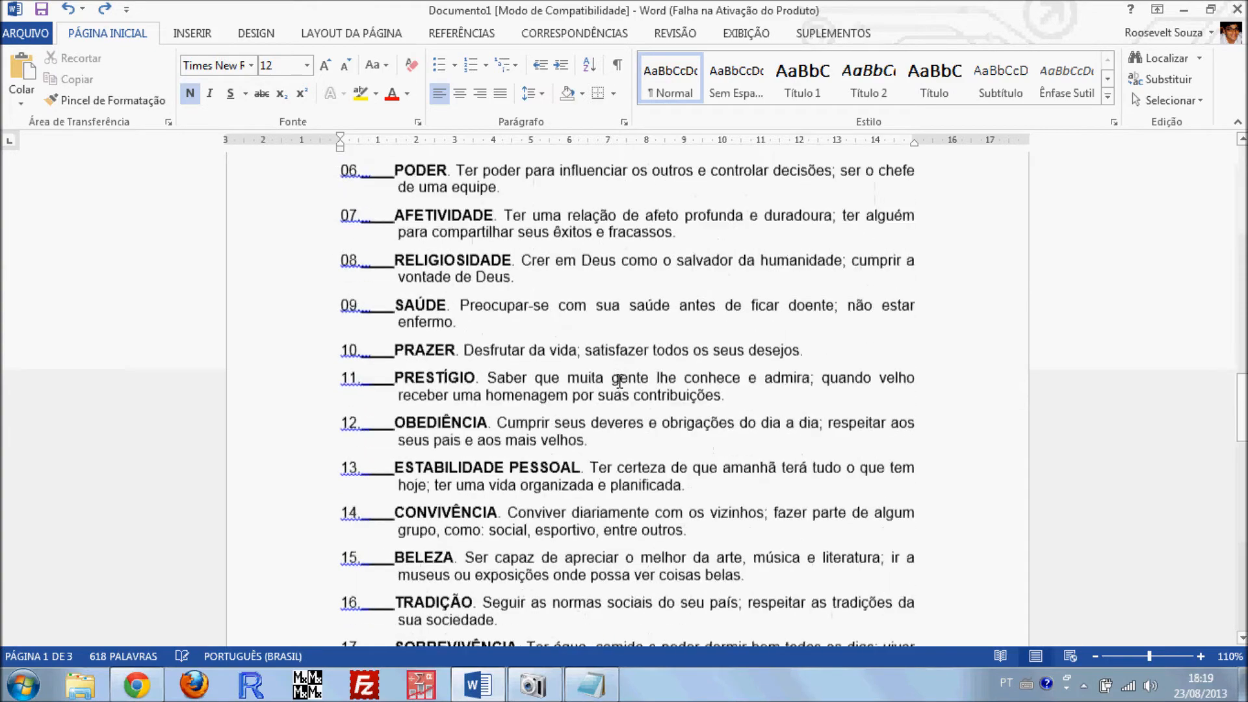
{"action": "scroll", "coordinate": [616, 395], "scroll_direction": "up", "scroll_amount": 7}
{"action": "scroll", "coordinate": [616, 395], "scroll_direction": "up", "scroll_amount": 8}
{"action": "scroll", "coordinate": [605, 384], "scroll_direction": "down", "scroll_amount": 15}
{"action": "scroll", "coordinate": [607, 410], "scroll_direction": "down", "scroll_amount": 14}
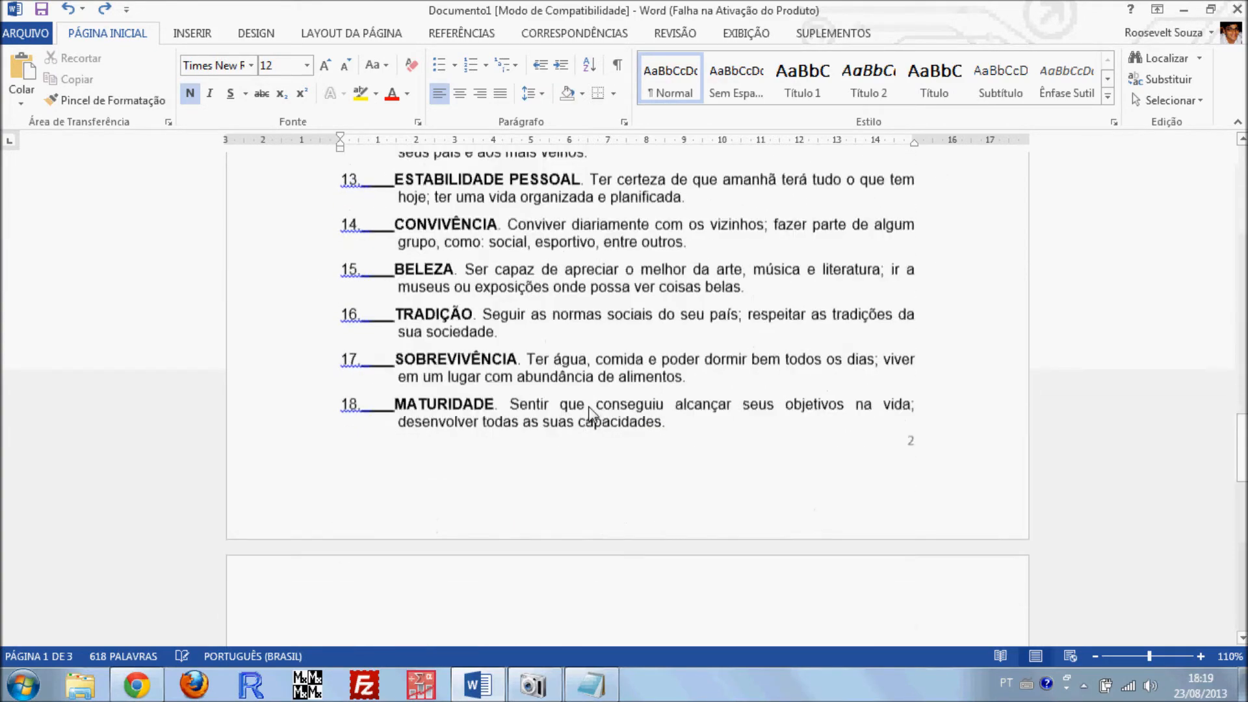
{"action": "scroll", "coordinate": [620, 455], "scroll_direction": "up", "scroll_amount": 1}
{"action": "scroll", "coordinate": [624, 458], "scroll_direction": "up", "scroll_amount": 1}
{"action": "scroll", "coordinate": [621, 459], "scroll_direction": "down", "scroll_amount": 4}
{"action": "scroll", "coordinate": [627, 465], "scroll_direction": "up", "scroll_amount": 15}
{"action": "scroll", "coordinate": [629, 469], "scroll_direction": "up", "scroll_amount": 20}
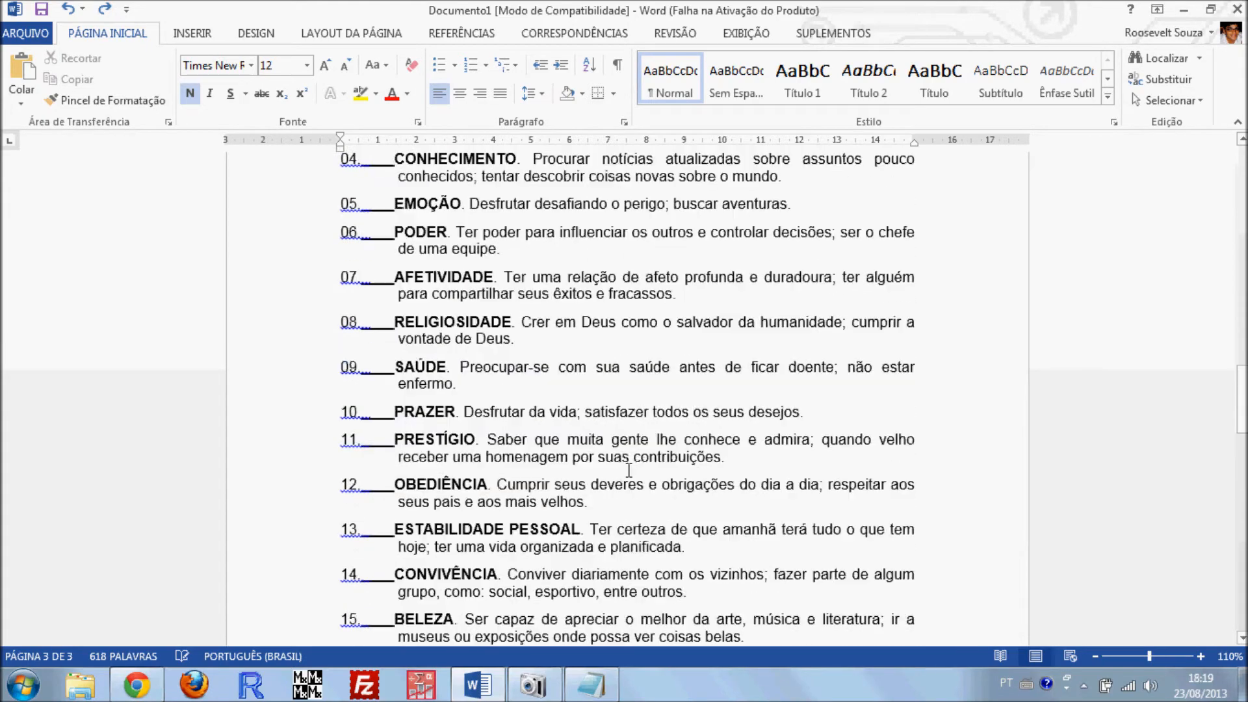
{"action": "scroll", "coordinate": [633, 486], "scroll_direction": "up", "scroll_amount": 10}
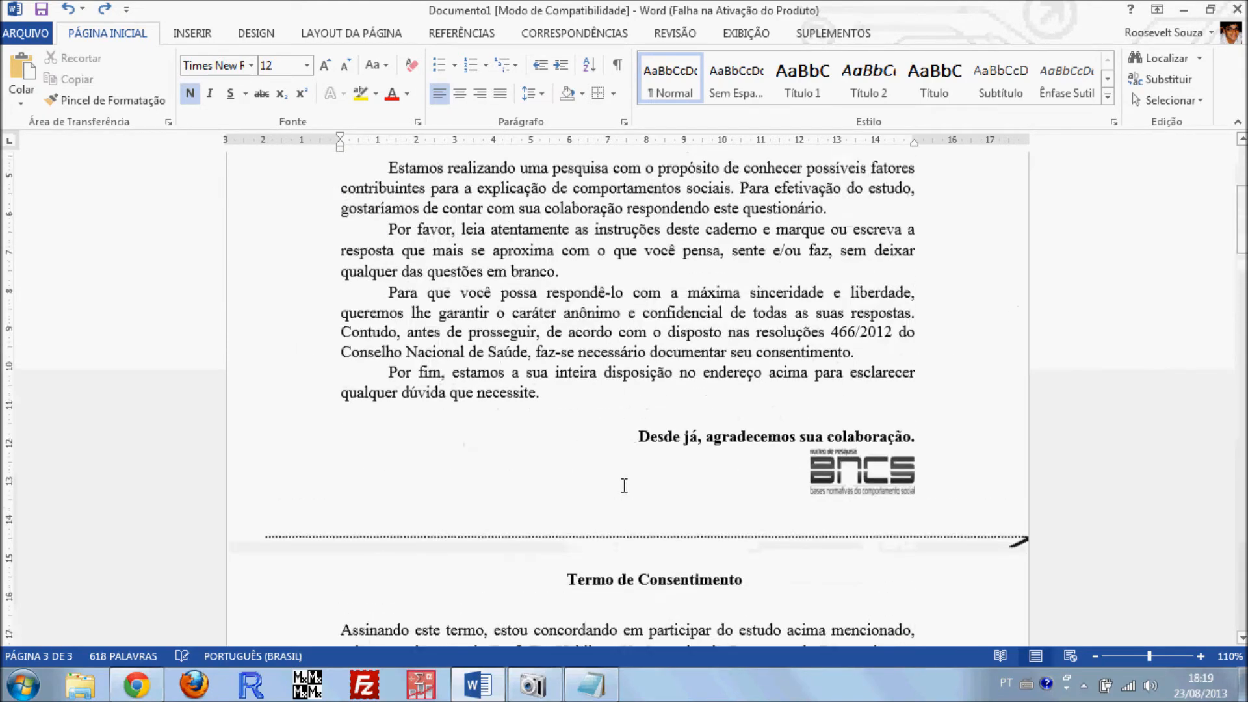
{"action": "left_click", "coordinate": [564, 391]}
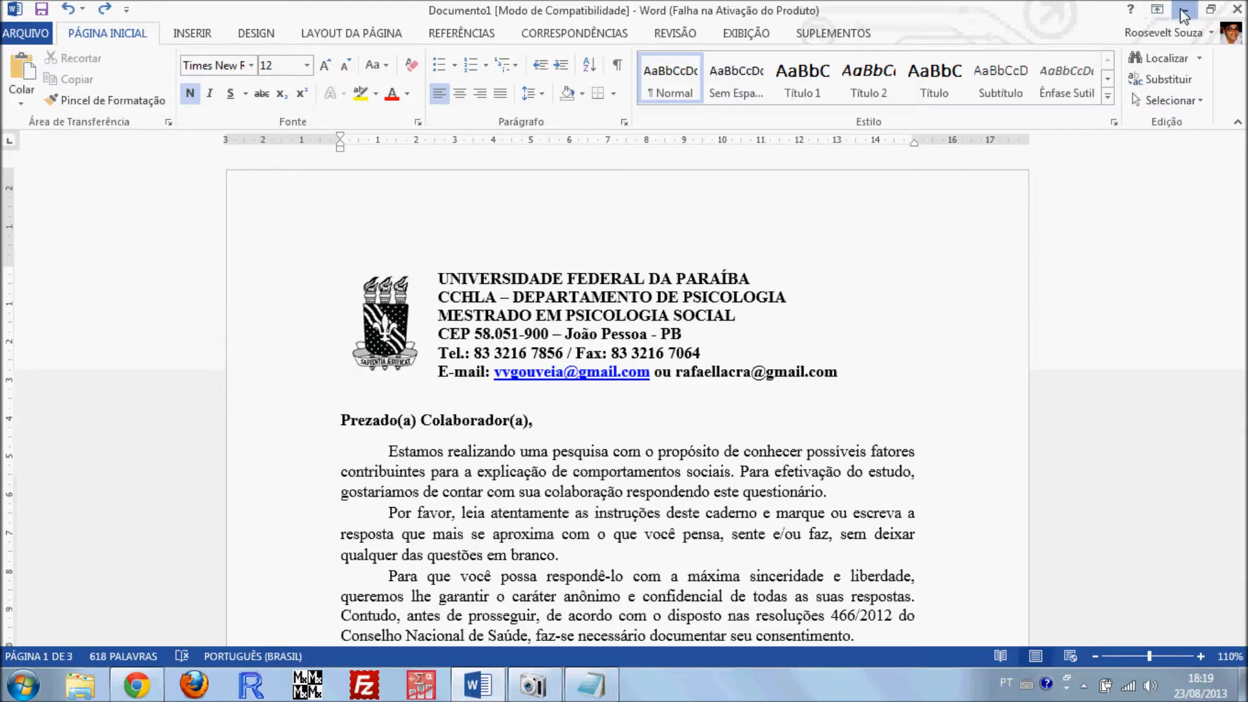
{"action": "left_click", "coordinate": [1183, 9]}
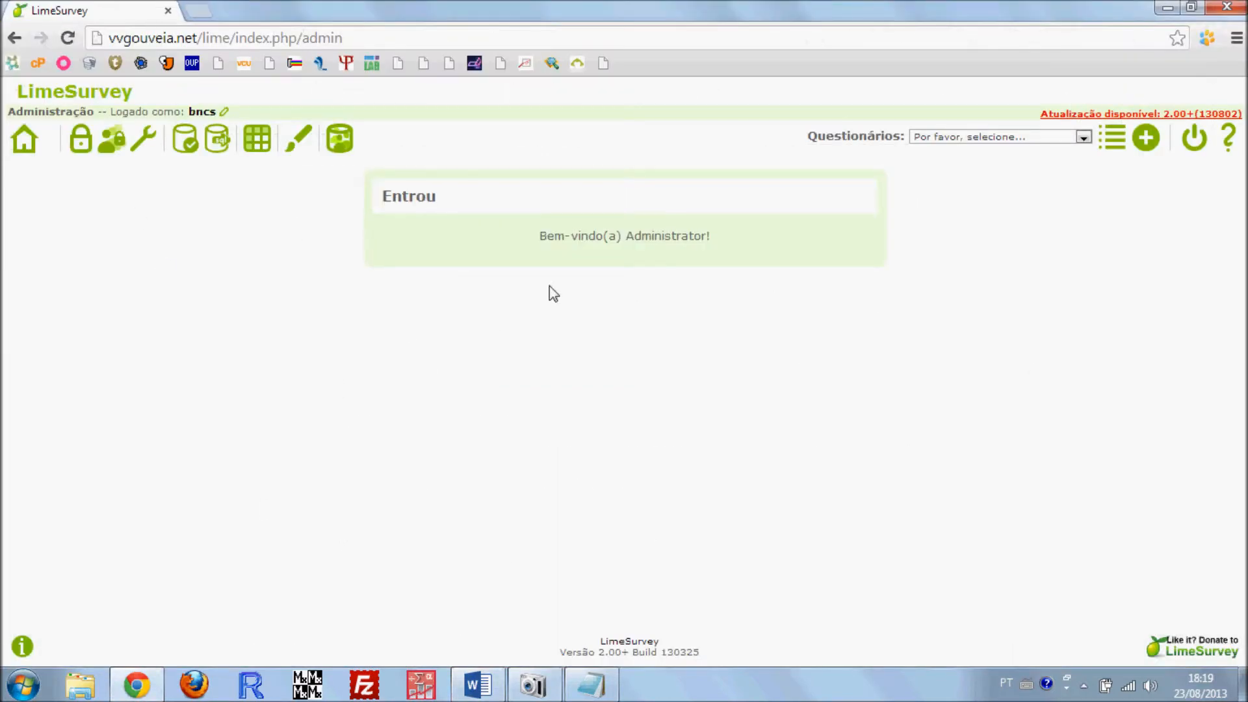
Look through the list of existing questionnaires and open the active survey Formas de Agir no Mundo
{"action": "left_click", "coordinate": [986, 136]}
{"action": "scroll", "coordinate": [1001, 260], "scroll_direction": "down", "scroll_amount": 1}
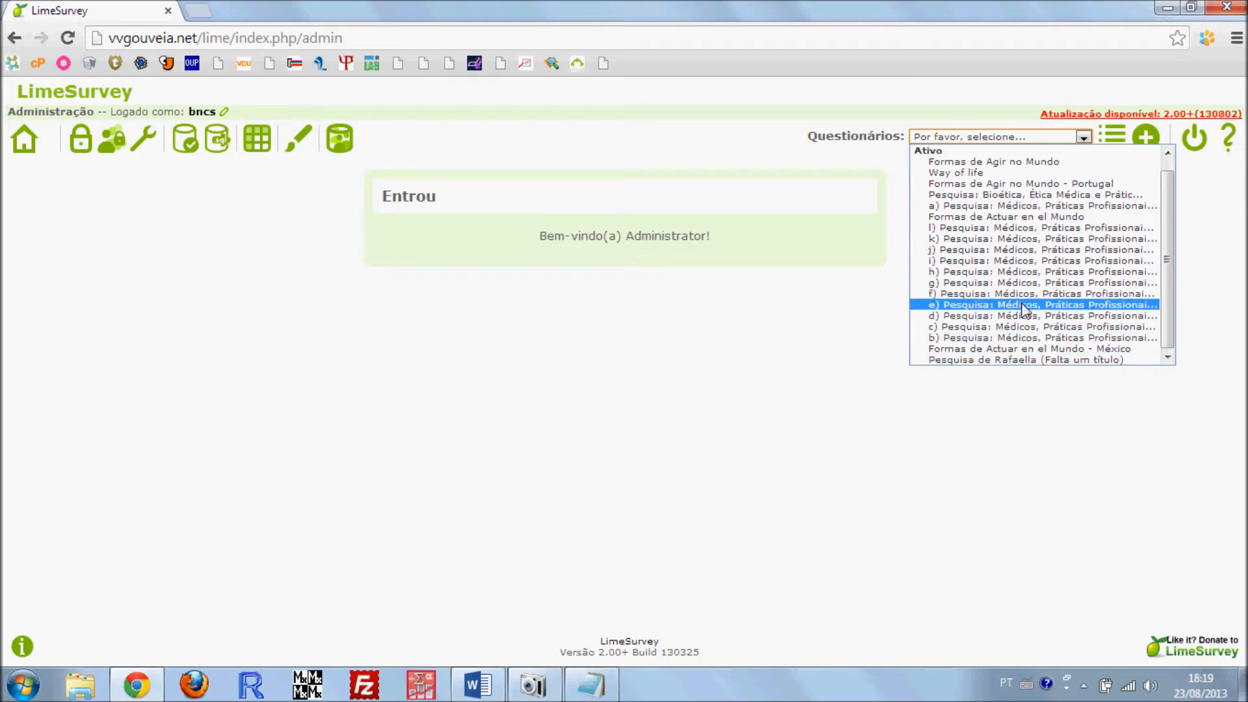
{"action": "scroll", "coordinate": [1030, 215], "scroll_direction": "up", "scroll_amount": 1}
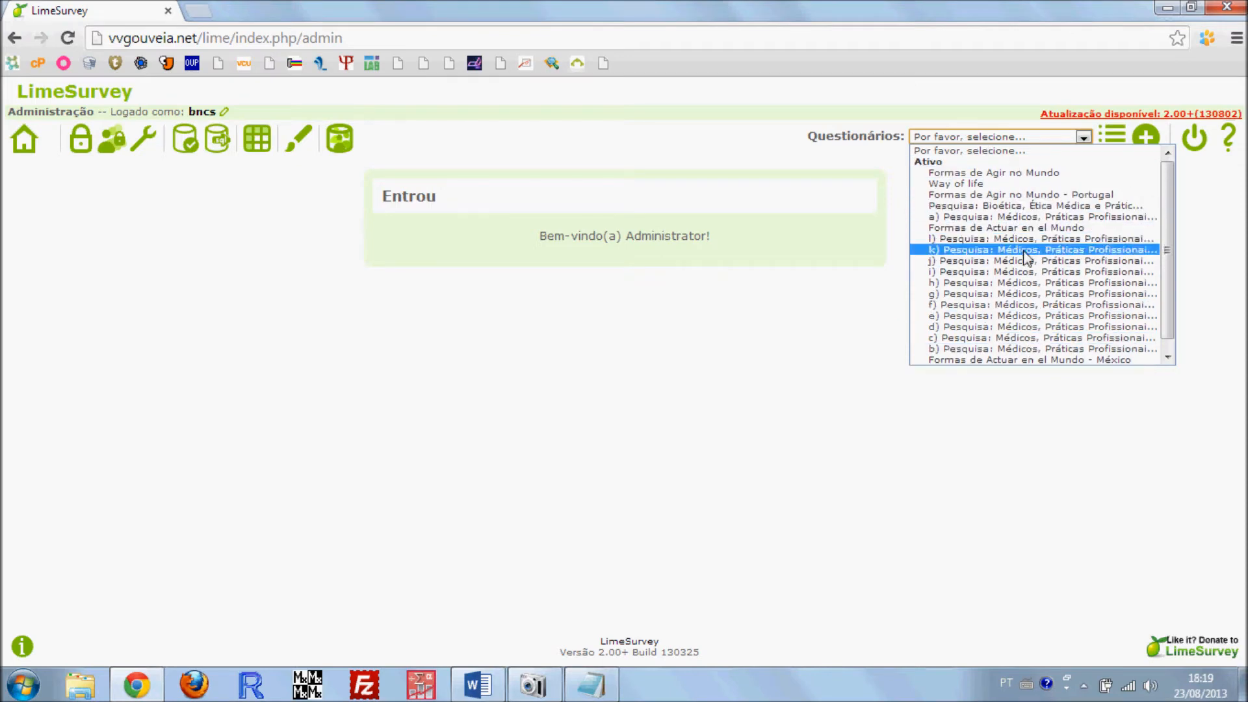
{"action": "left_click", "coordinate": [804, 332]}
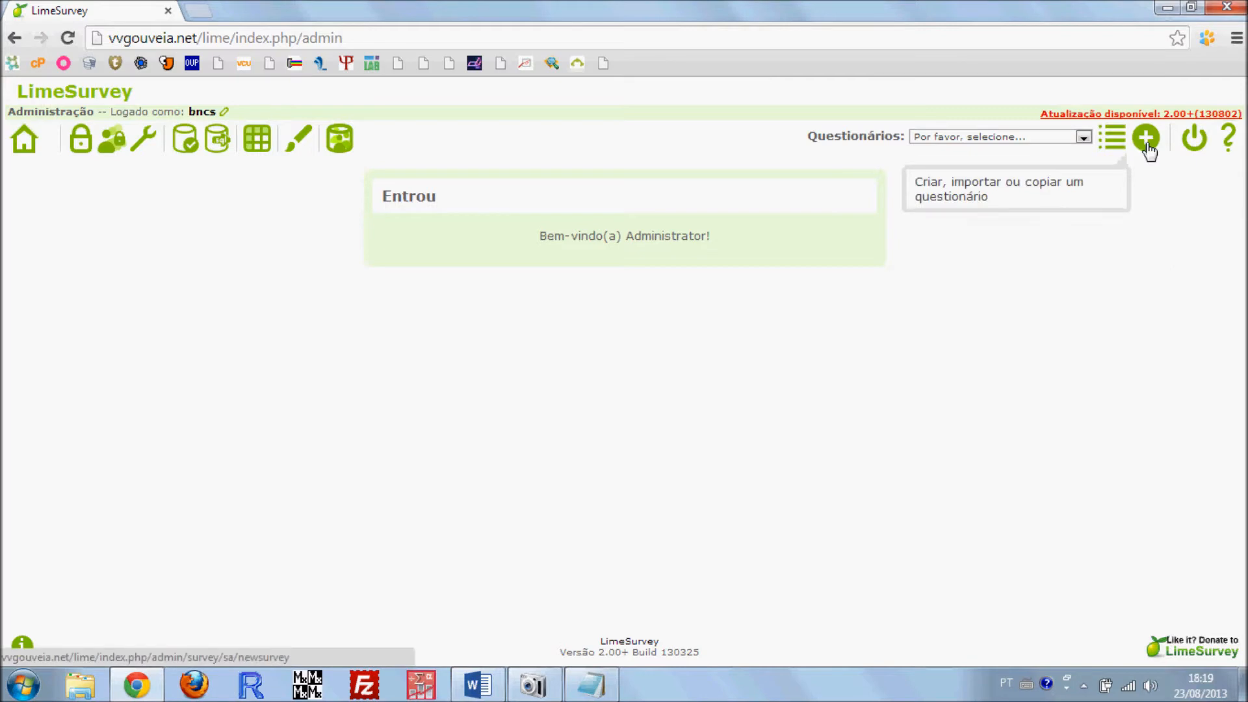
{"action": "left_click", "coordinate": [1033, 138]}
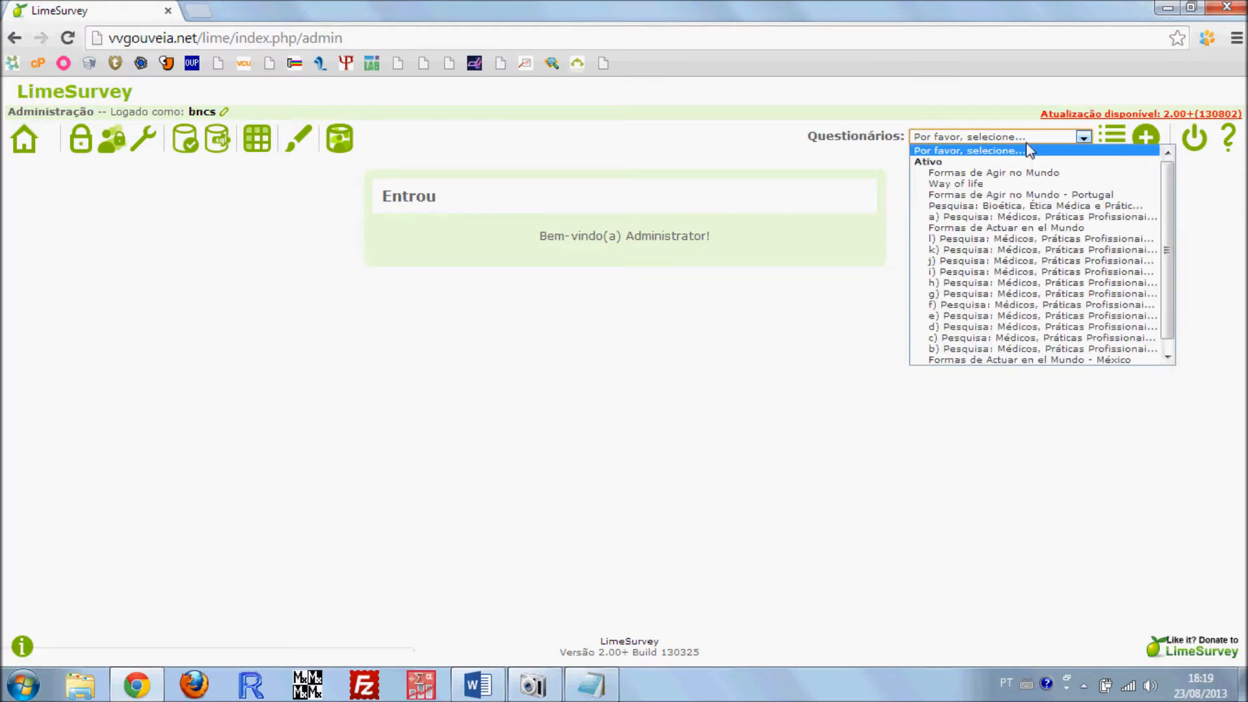
{"action": "left_click", "coordinate": [988, 172]}
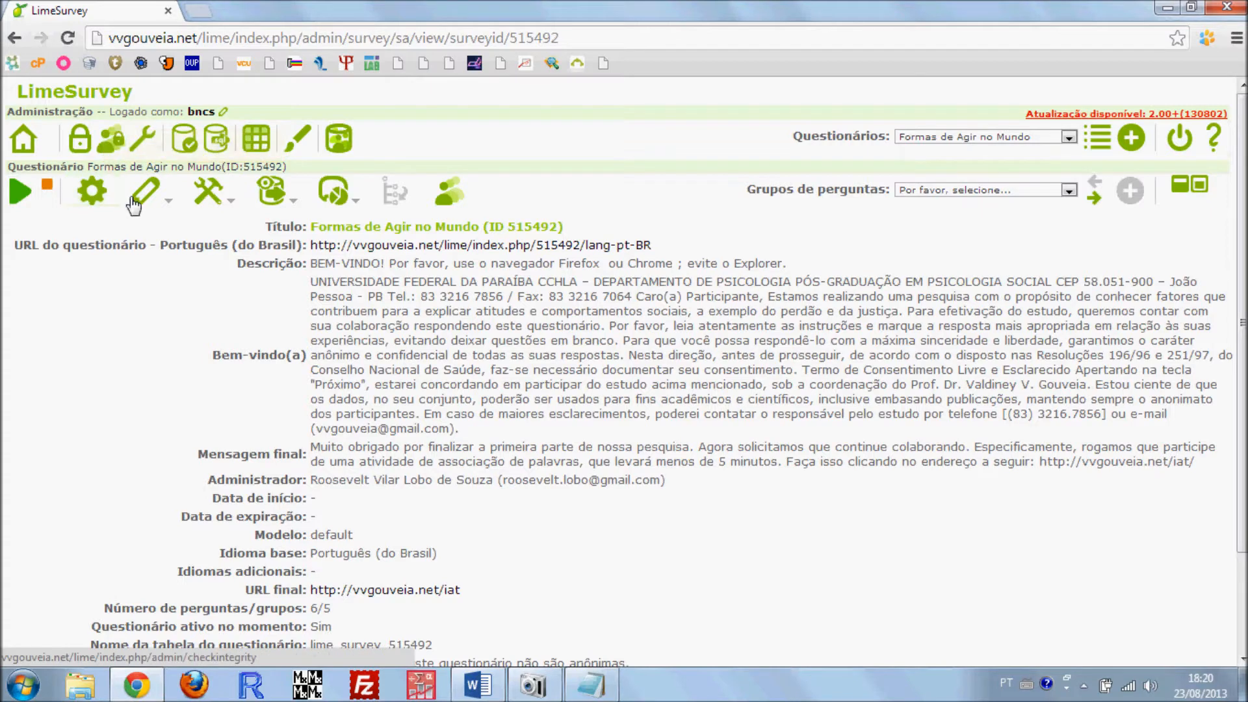
Run the survey, examine its welcome and consent text, and move the preview to a separate window before returning to the administration window
{"action": "left_click", "coordinate": [89, 193]}
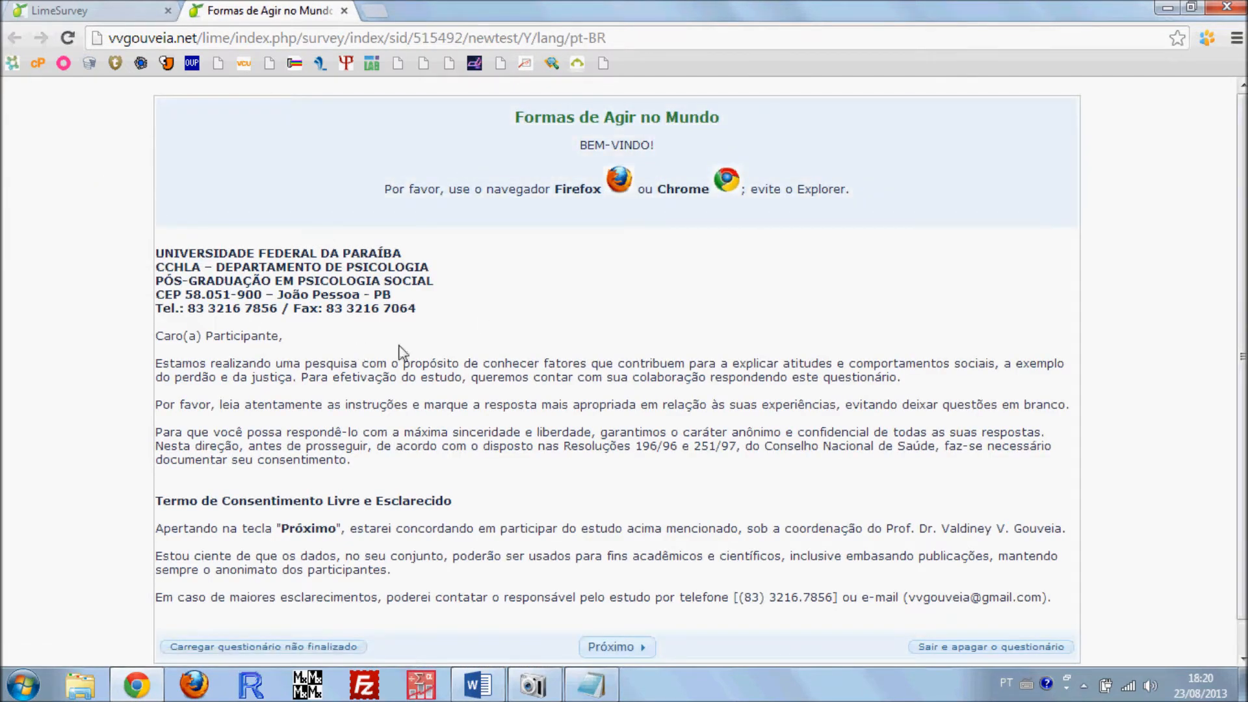
{"action": "scroll", "coordinate": [442, 338], "scroll_direction": "down", "scroll_amount": 1}
{"action": "scroll", "coordinate": [443, 472], "scroll_direction": "up", "scroll_amount": 1}
{"action": "scroll", "coordinate": [403, 299], "scroll_direction": "down", "scroll_amount": 1}
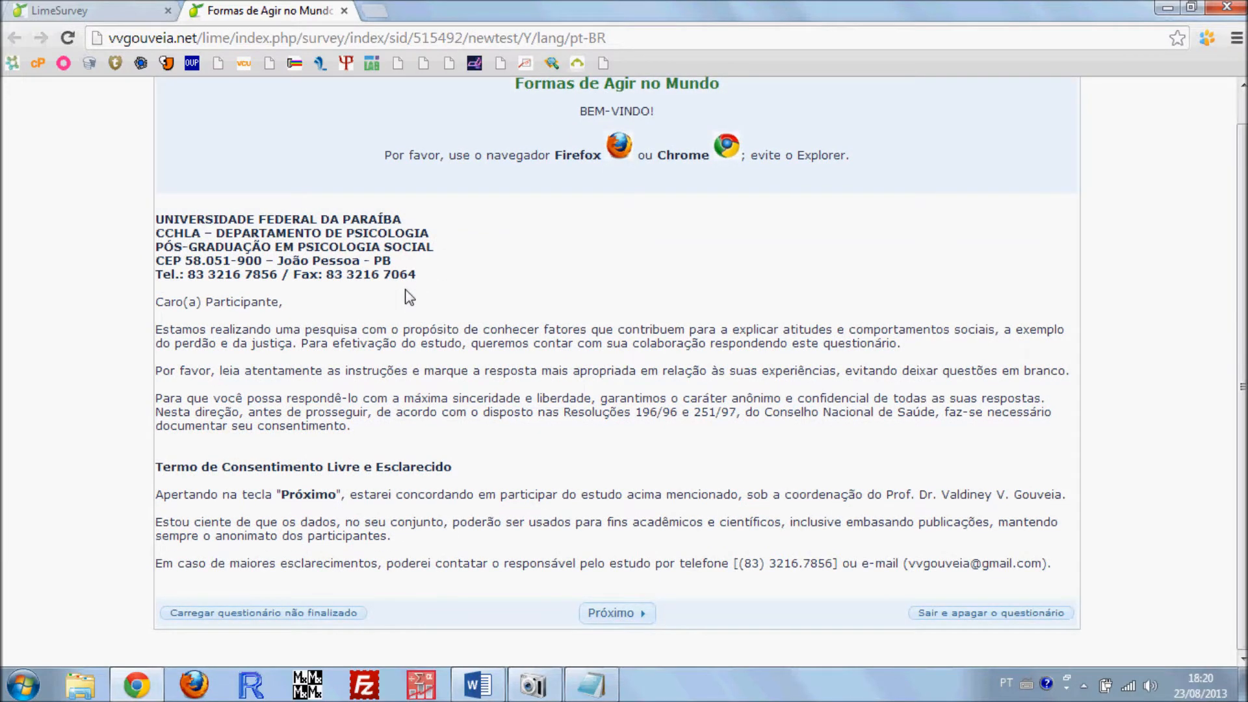
{"action": "scroll", "coordinate": [408, 297], "scroll_direction": "up", "scroll_amount": 1}
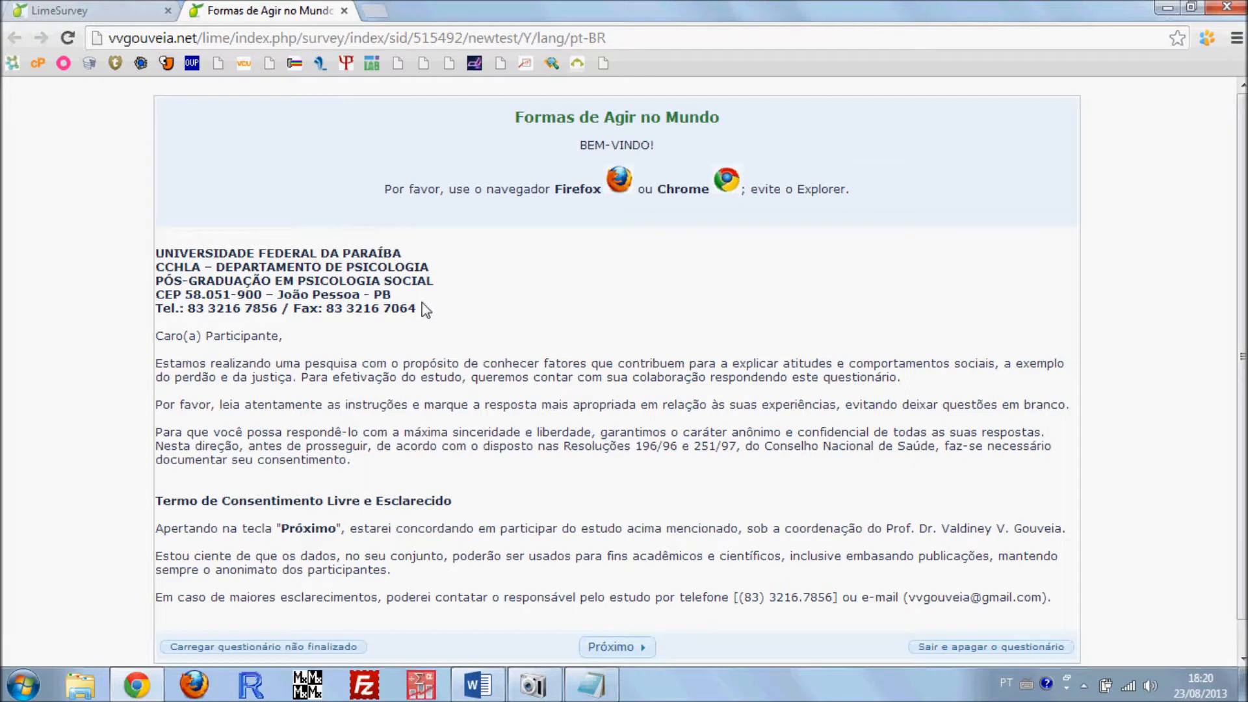
{"action": "scroll", "coordinate": [466, 236], "scroll_direction": "down", "scroll_amount": 1}
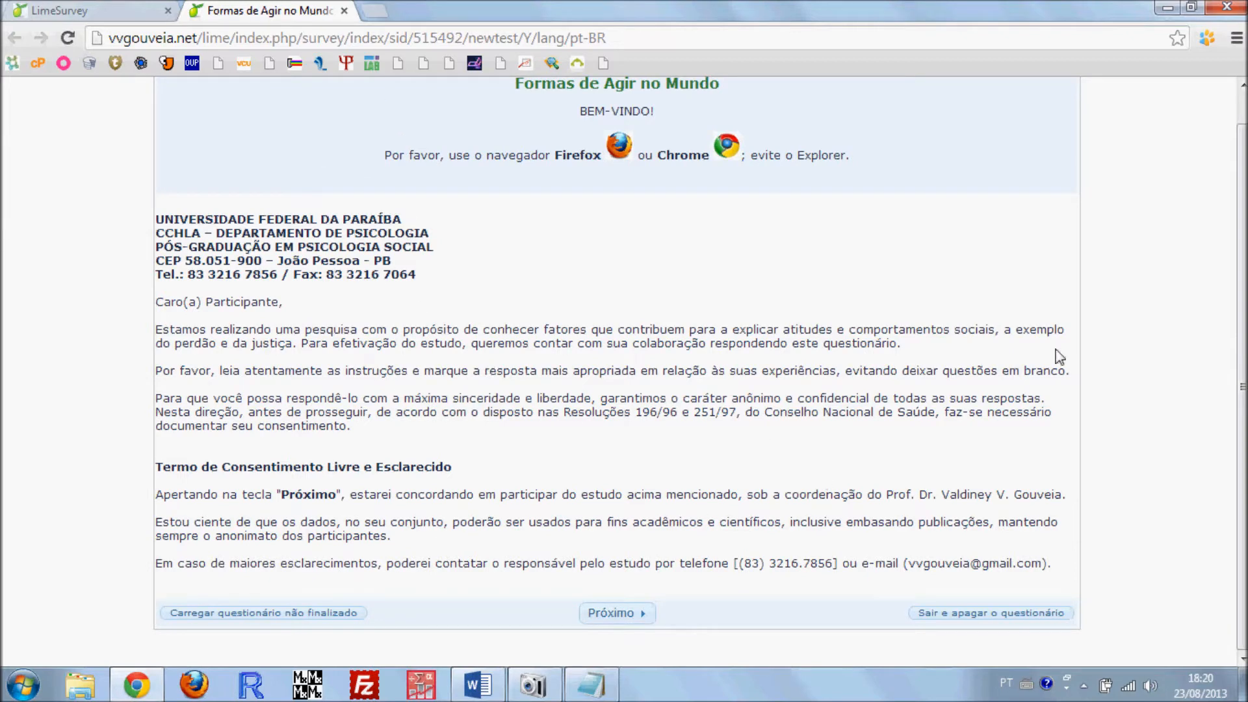
{"action": "scroll", "coordinate": [607, 400], "scroll_direction": "up", "scroll_amount": 1}
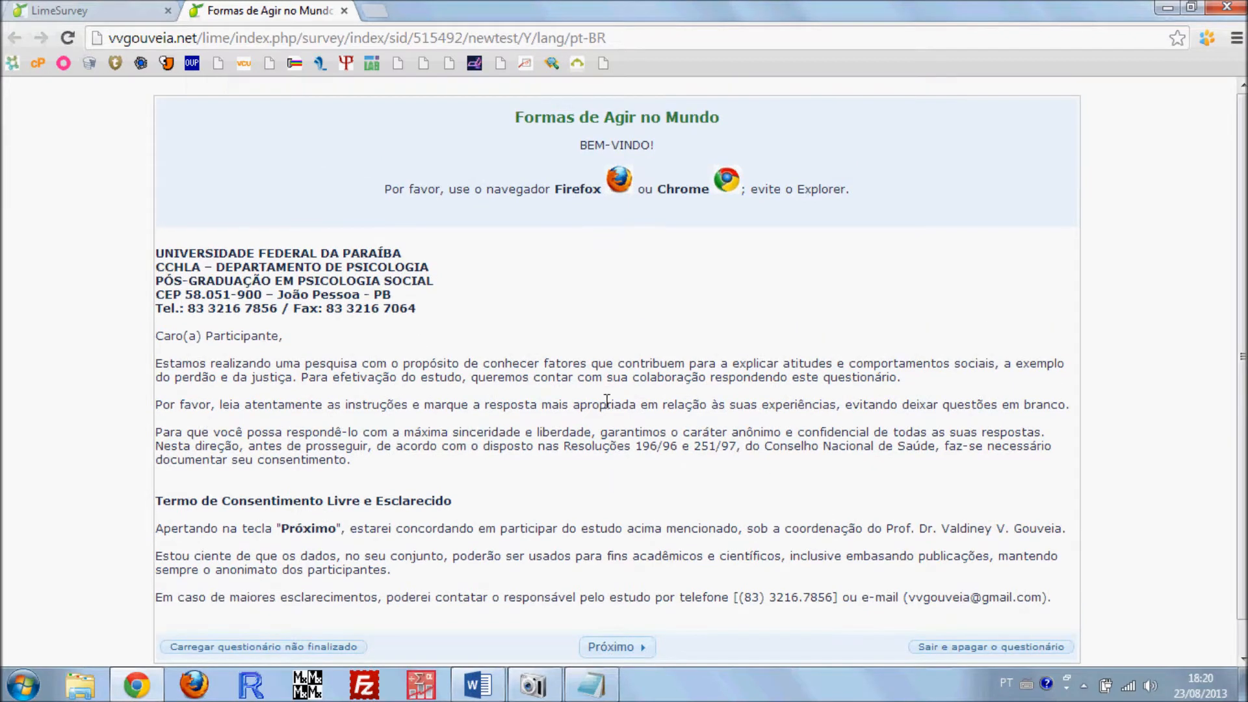
{"action": "left_click_drag", "start_coordinate": [283, 8], "coordinate": [1241, 36]}
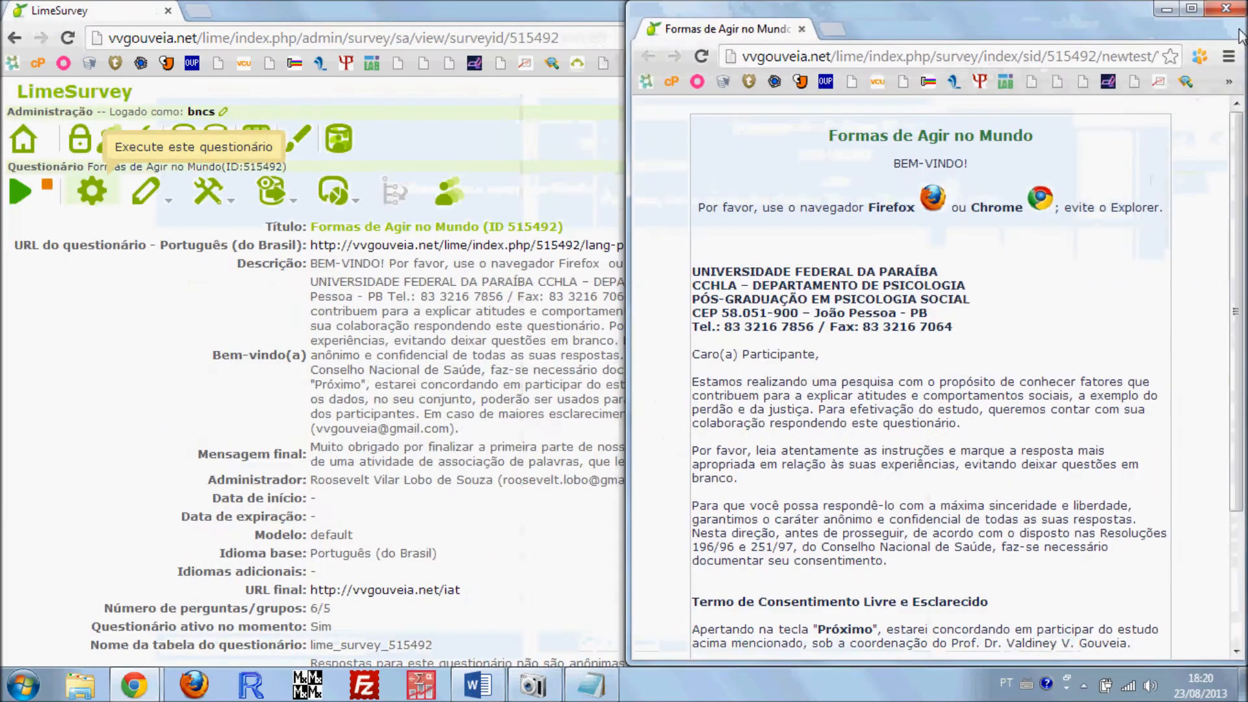
{"action": "double_click", "coordinate": [469, 8]}
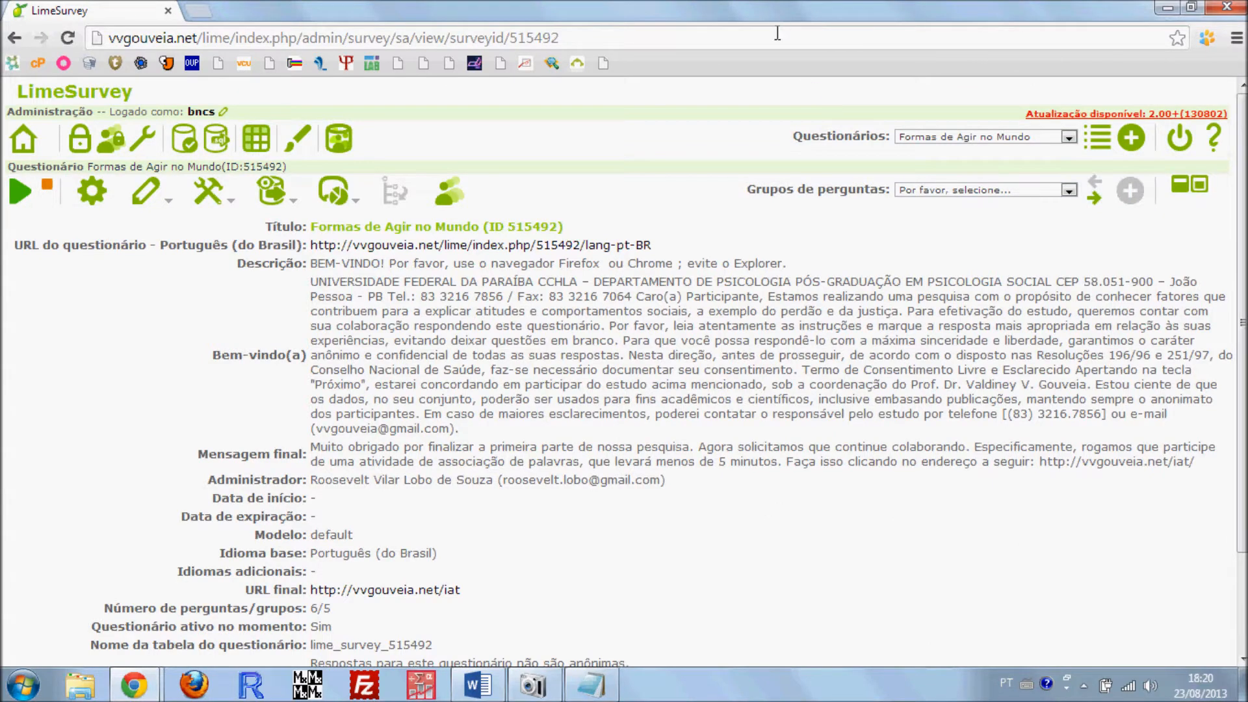
Start creating a new questionnaire and look over the title, description and welcome message fields in its general settings
{"action": "left_click", "coordinate": [1132, 139]}
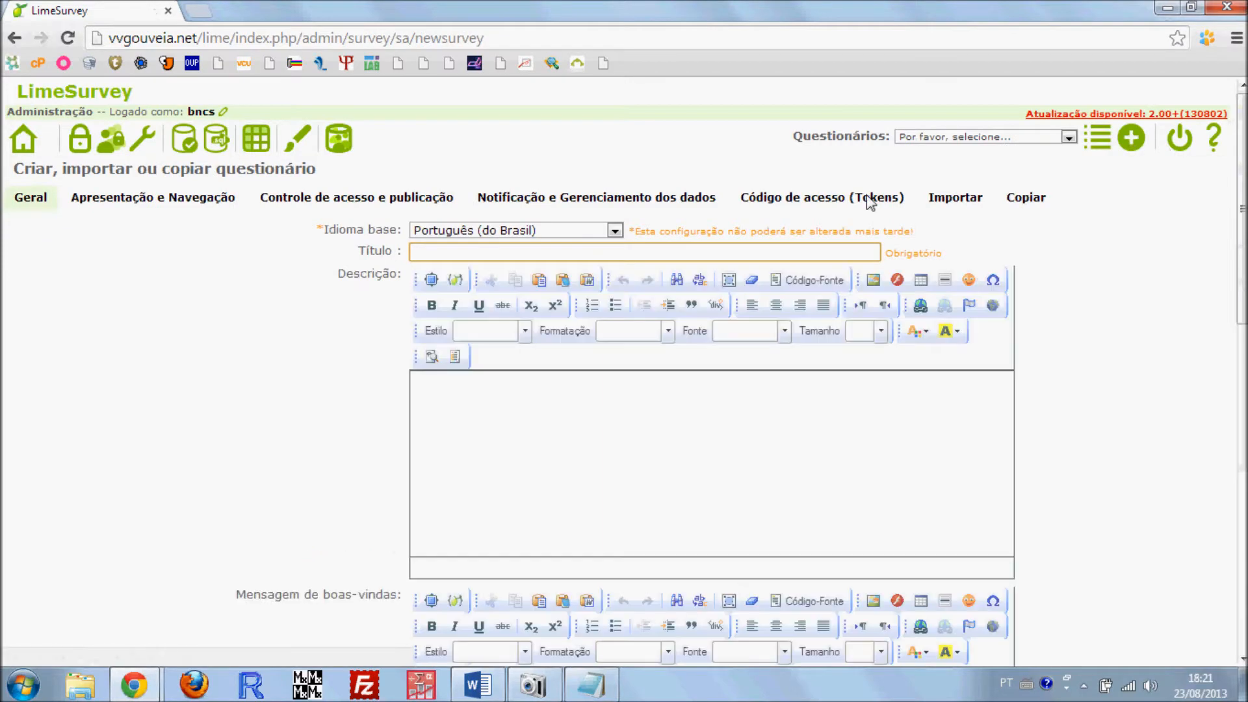
{"action": "scroll", "coordinate": [546, 397], "scroll_direction": "down", "scroll_amount": 4}
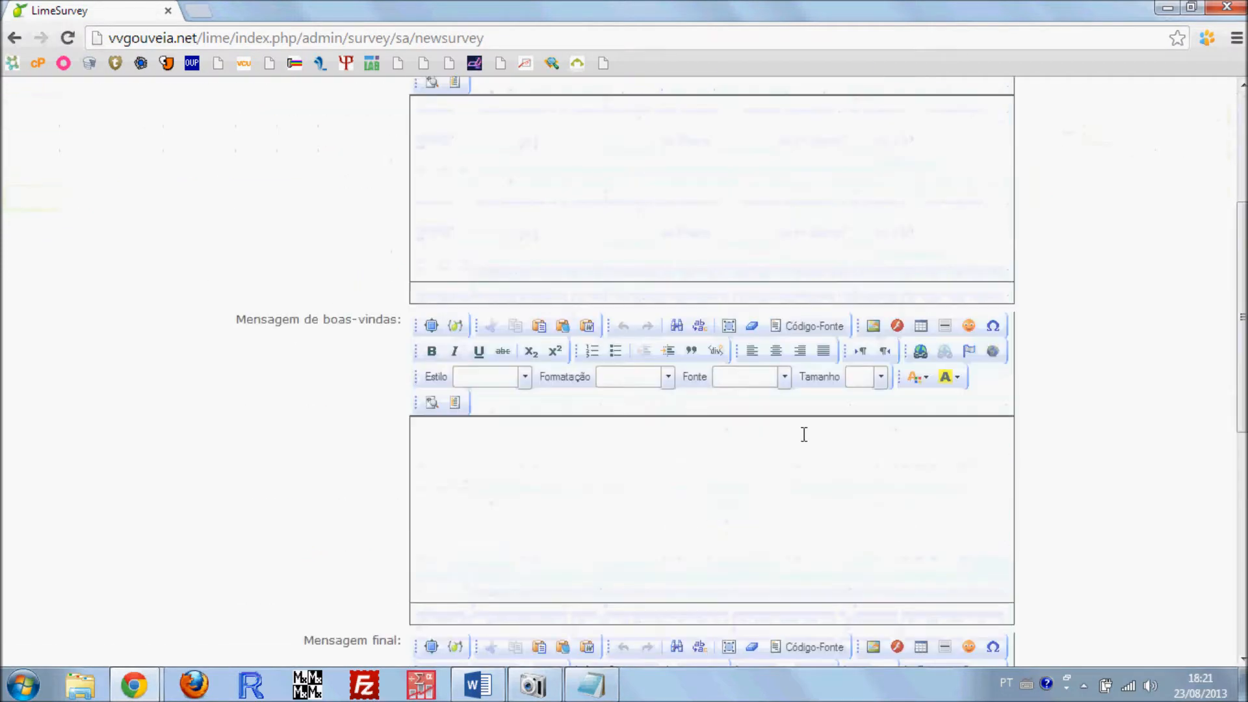
{"action": "scroll", "coordinate": [566, 464], "scroll_direction": "up", "scroll_amount": 4}
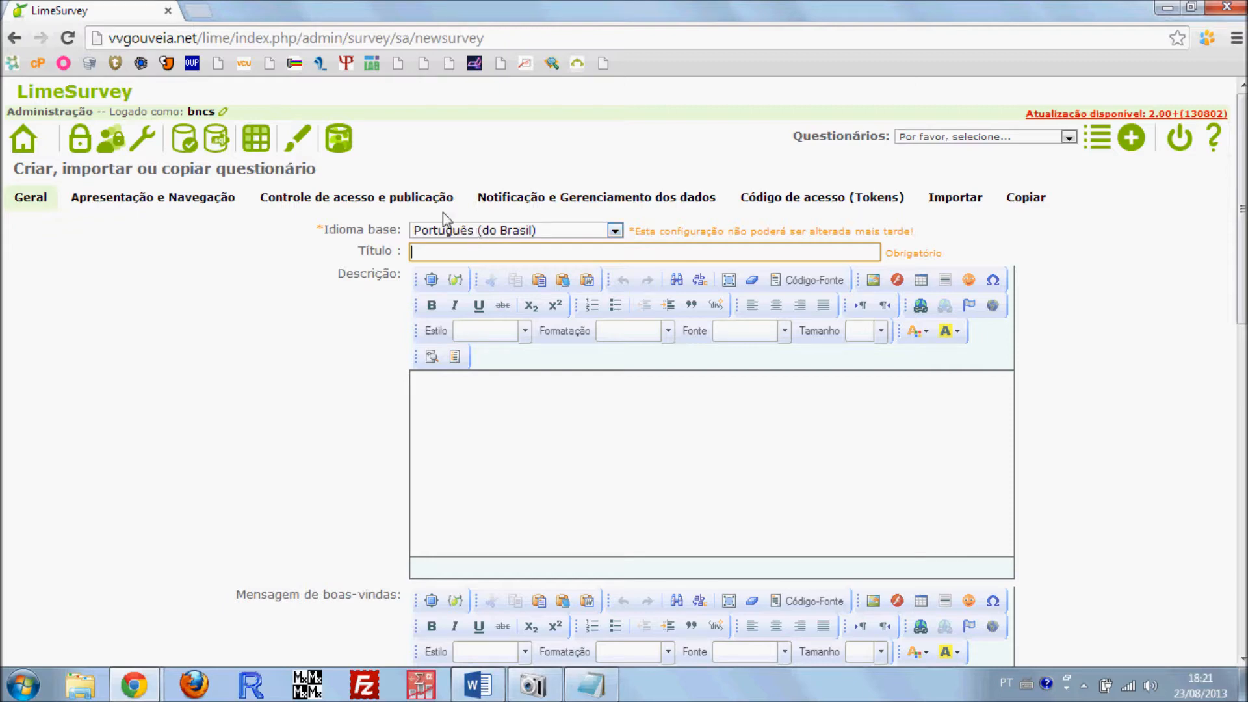
{"action": "scroll", "coordinate": [383, 223], "scroll_direction": "down", "scroll_amount": 2}
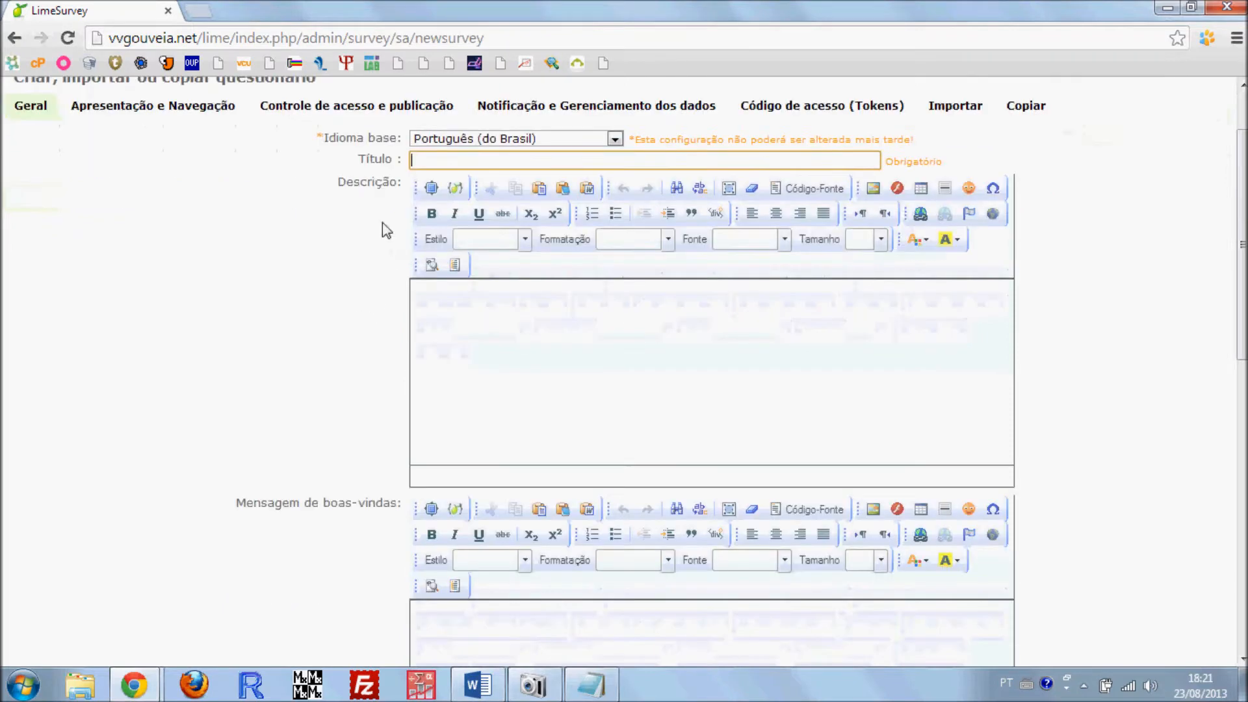
{"action": "scroll", "coordinate": [318, 334], "scroll_direction": "down", "scroll_amount": 2}
{"action": "scroll", "coordinate": [317, 335], "scroll_direction": "up", "scroll_amount": 4}
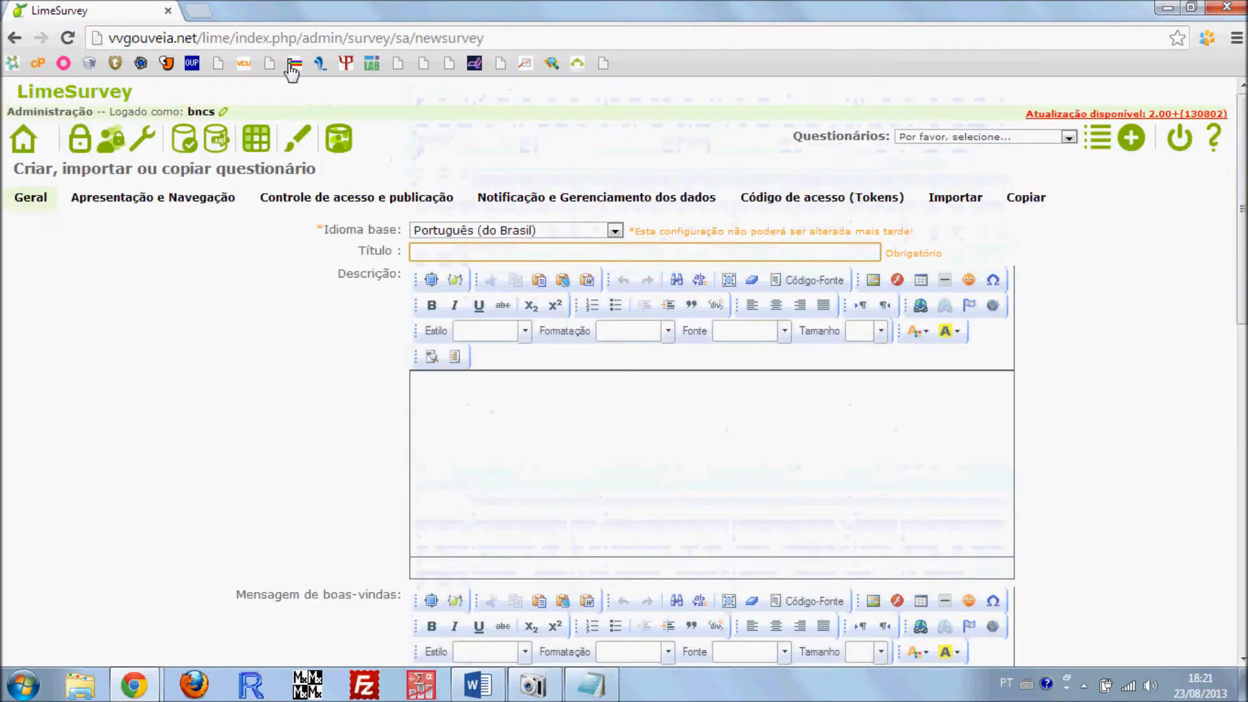
Maximize the Formas de Agir no Mundo preview, examine its welcome text, consent text and navigation buttons, and minimize it again
{"action": "left_click", "coordinate": [142, 692]}
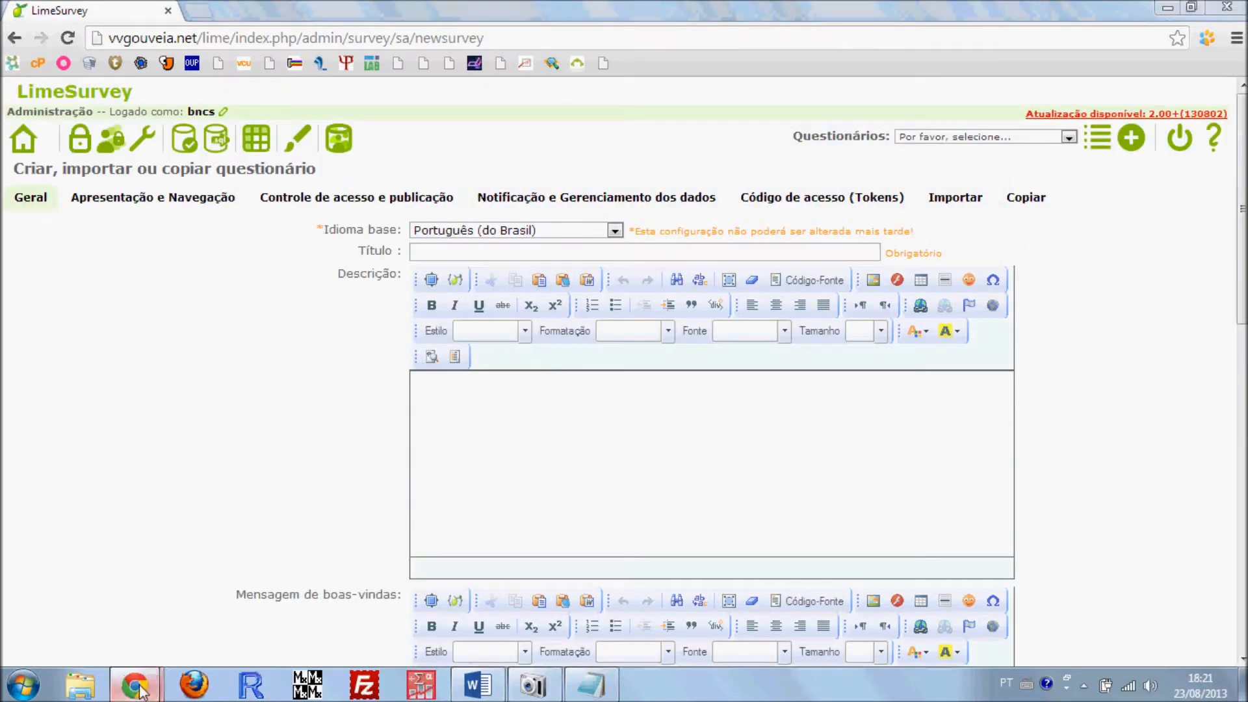
{"action": "left_click", "coordinate": [309, 575]}
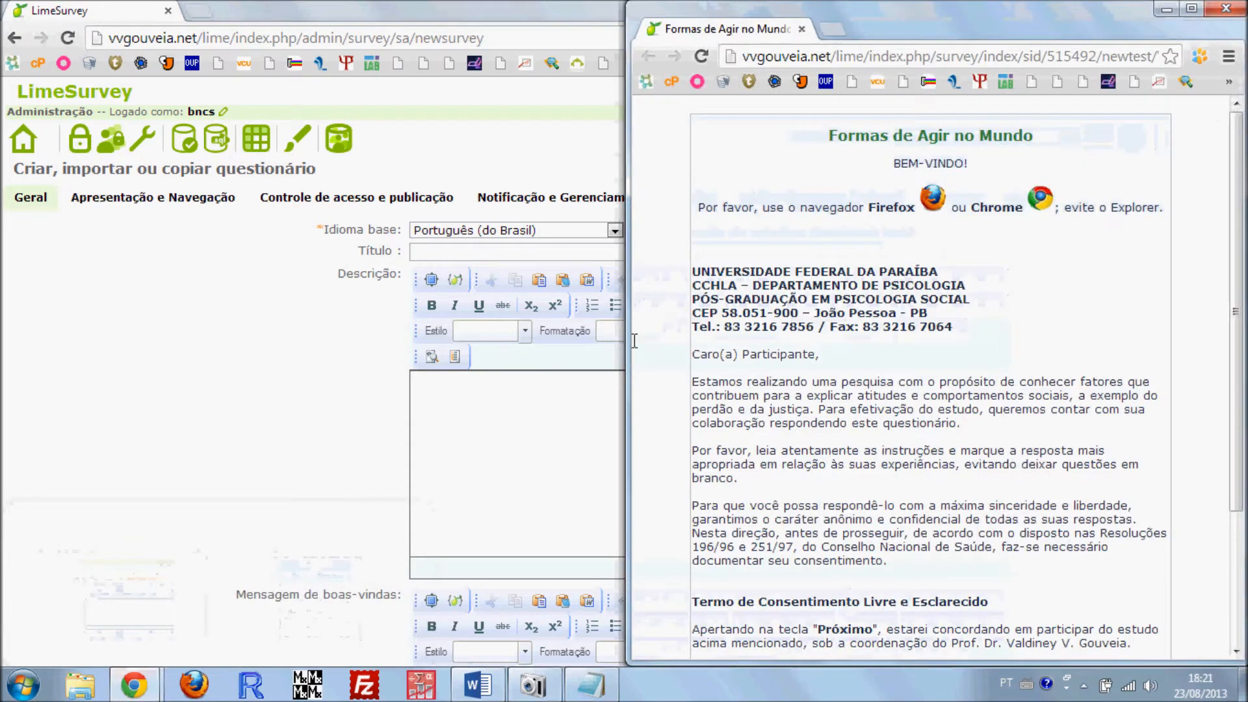
{"action": "left_click", "coordinate": [1192, 7]}
{"action": "scroll", "coordinate": [713, 336], "scroll_direction": "down", "scroll_amount": 1}
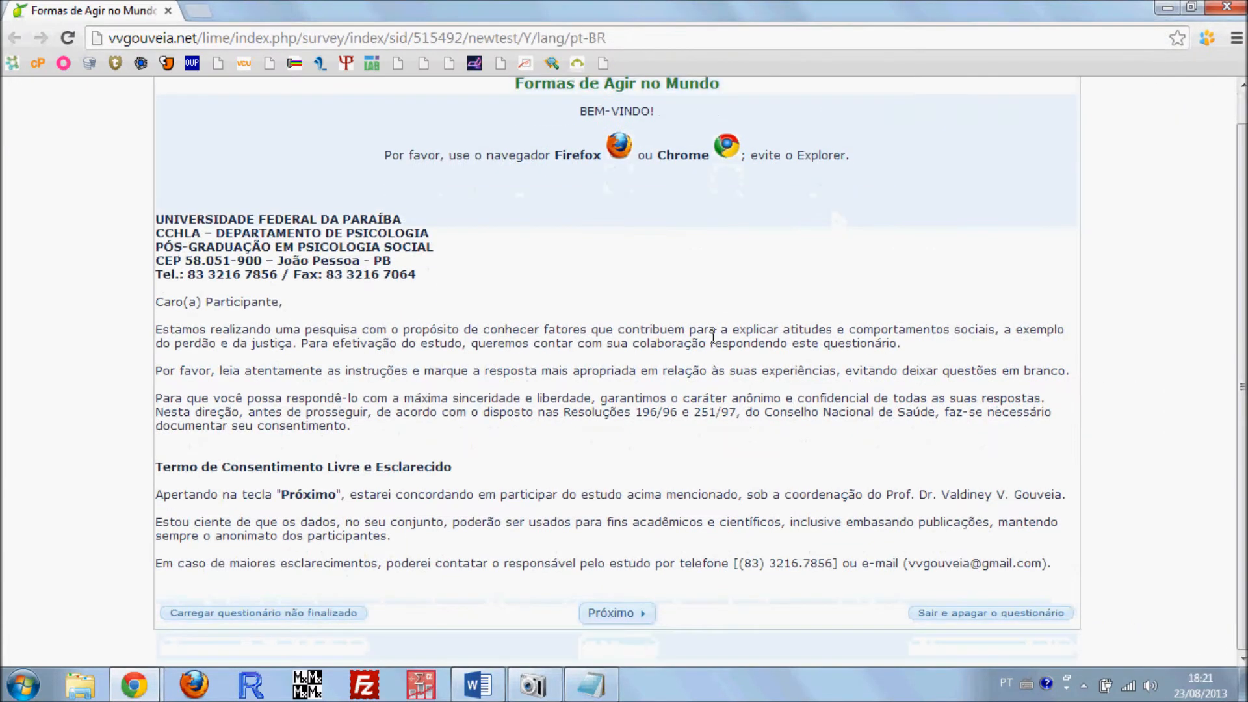
{"action": "left_click_drag", "start_coordinate": [676, 618], "coordinate": [559, 603]}
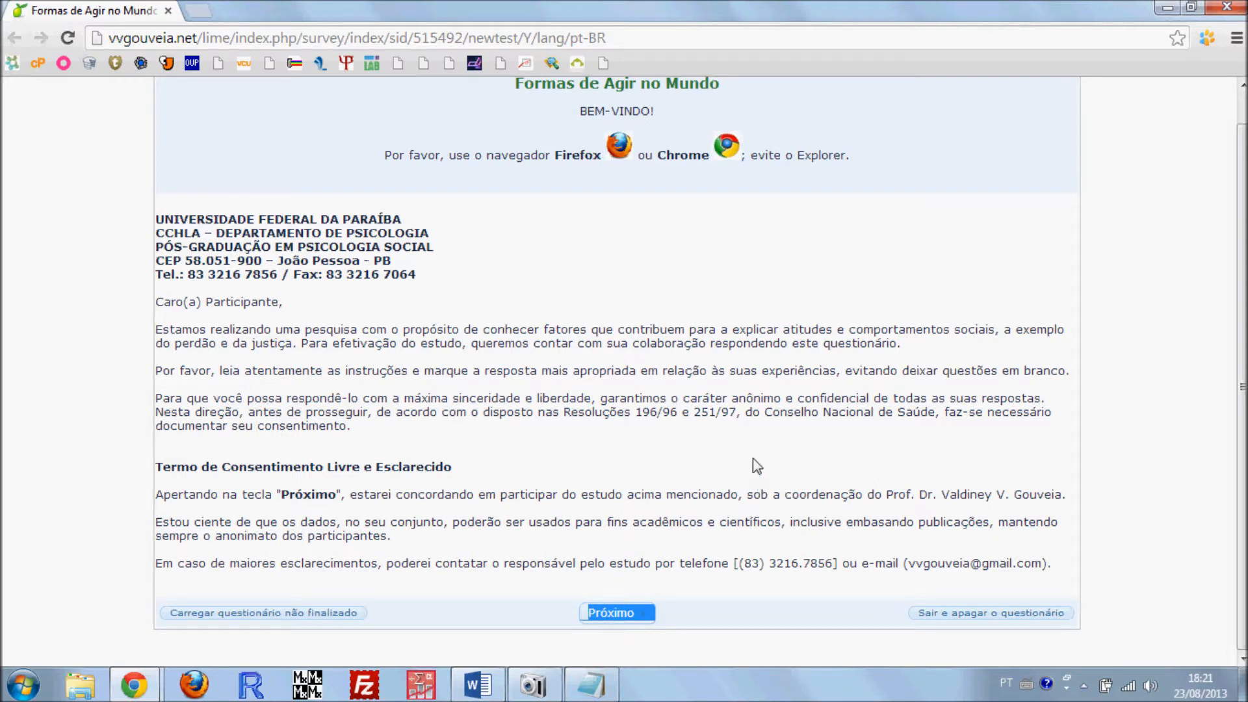
{"action": "left_click", "coordinate": [784, 502]}
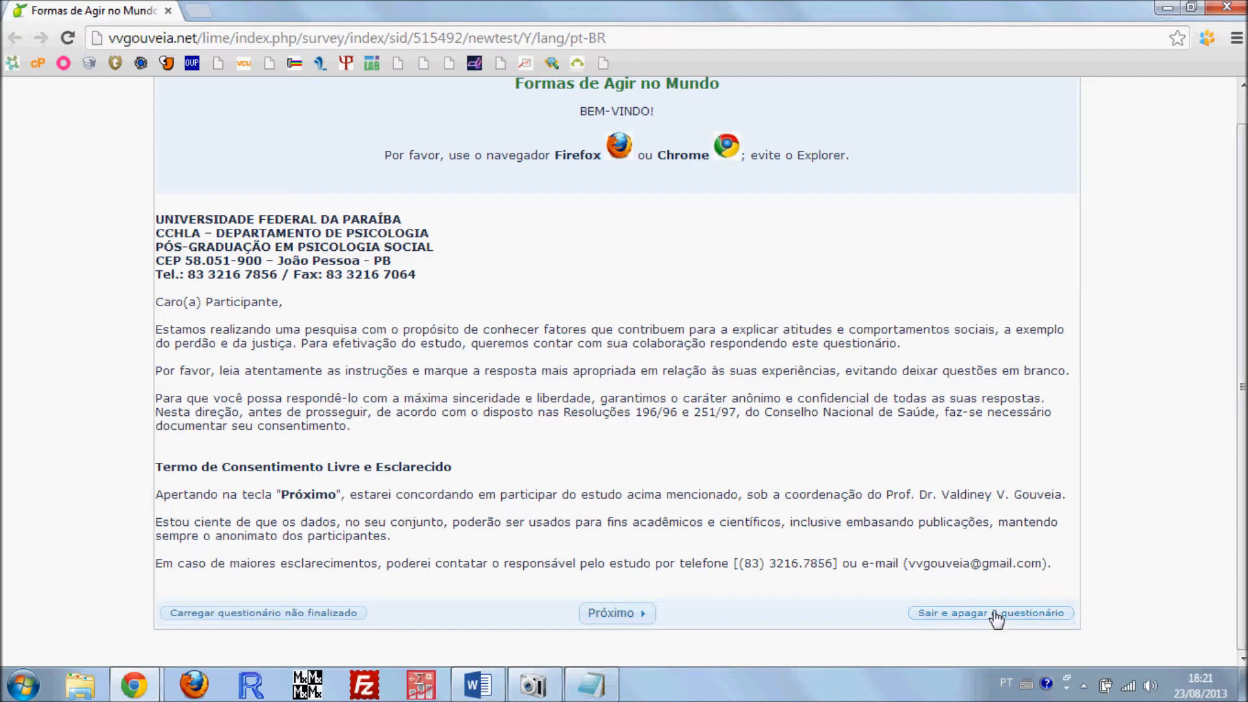
{"action": "scroll", "coordinate": [780, 495], "scroll_direction": "up", "scroll_amount": 1}
{"action": "scroll", "coordinate": [798, 470], "scroll_direction": "down", "scroll_amount": 1}
{"action": "left_click", "coordinate": [1168, 11]}
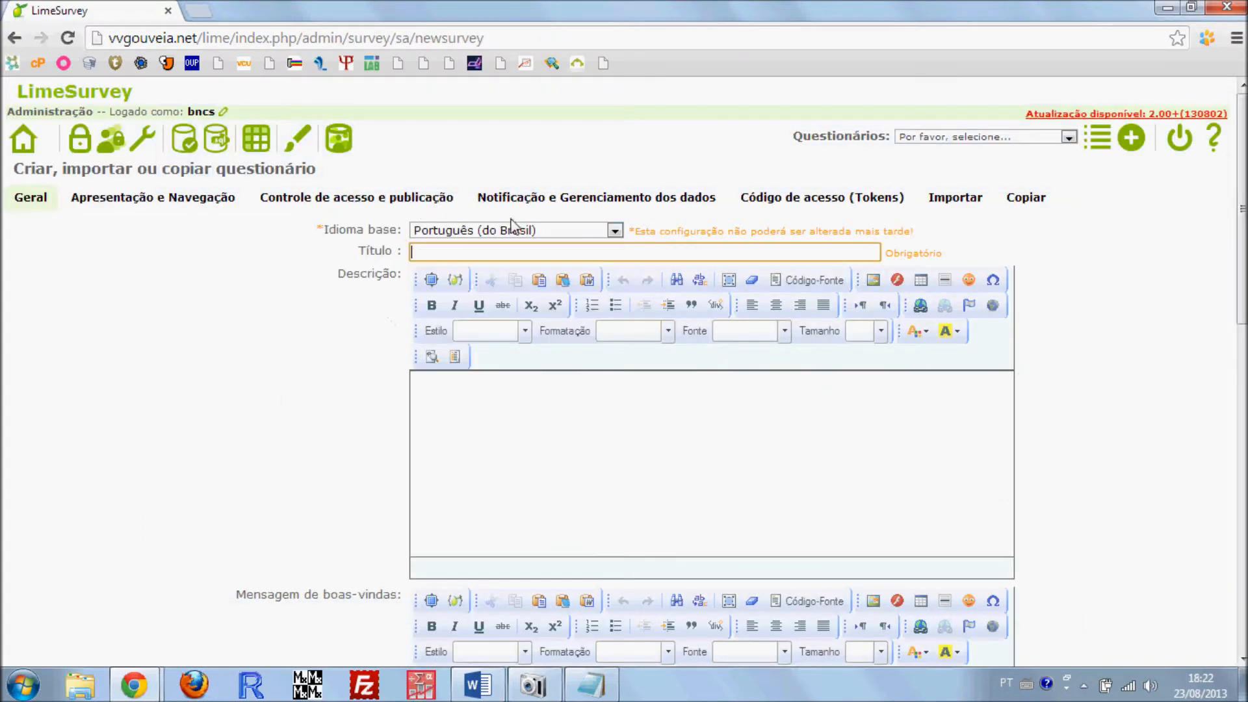
Set the new questionnaire's title to "Teste"
{"action": "left_click", "coordinate": [499, 253]}
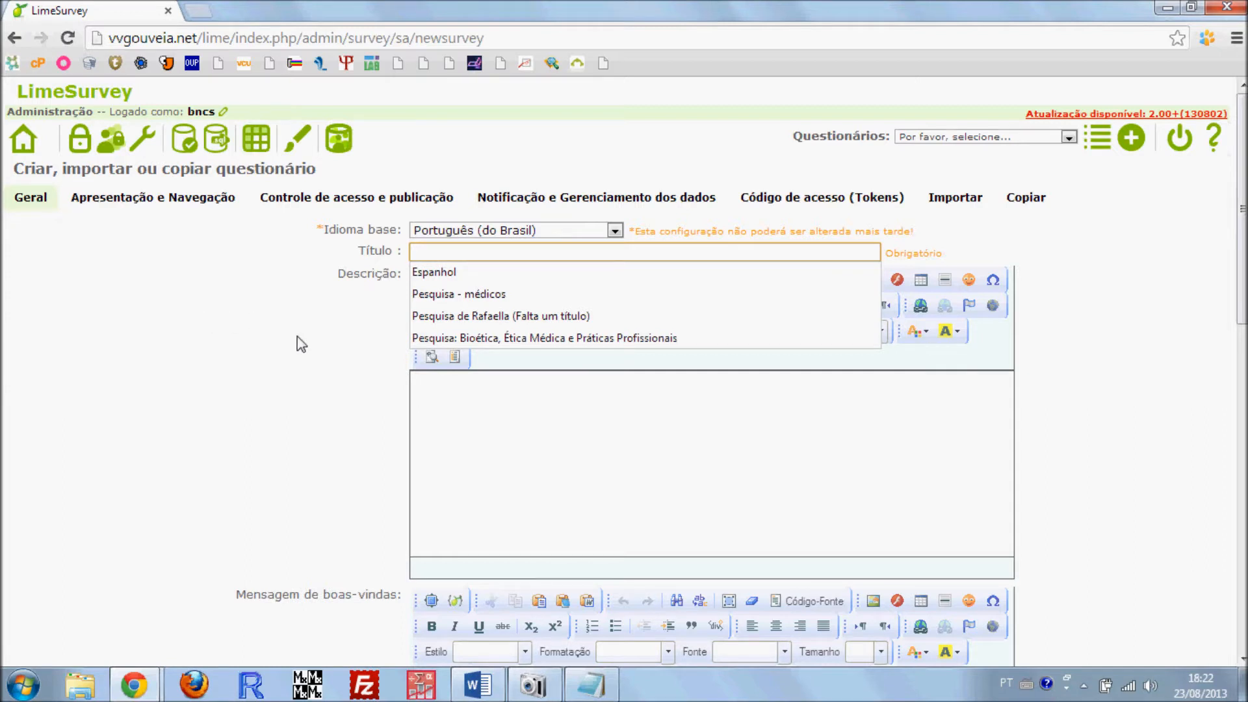
{"action": "type", "text": "Teste"}
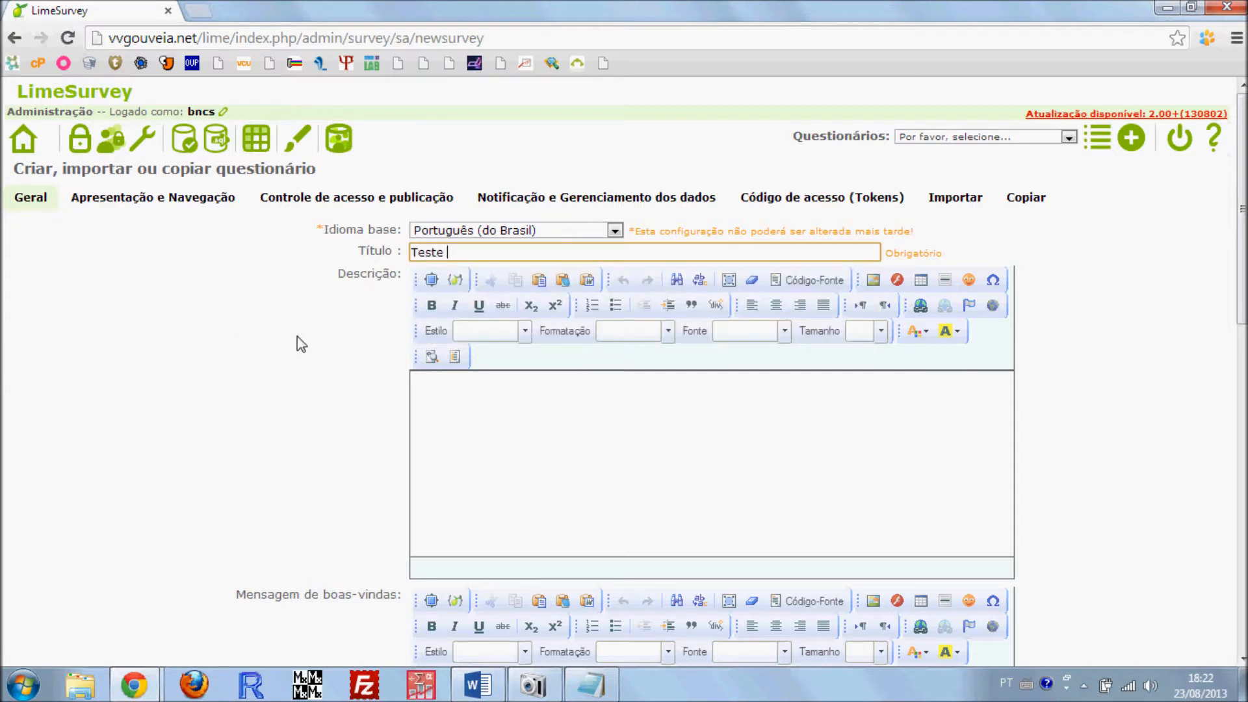
{"action": "left_click", "coordinate": [271, 344]}
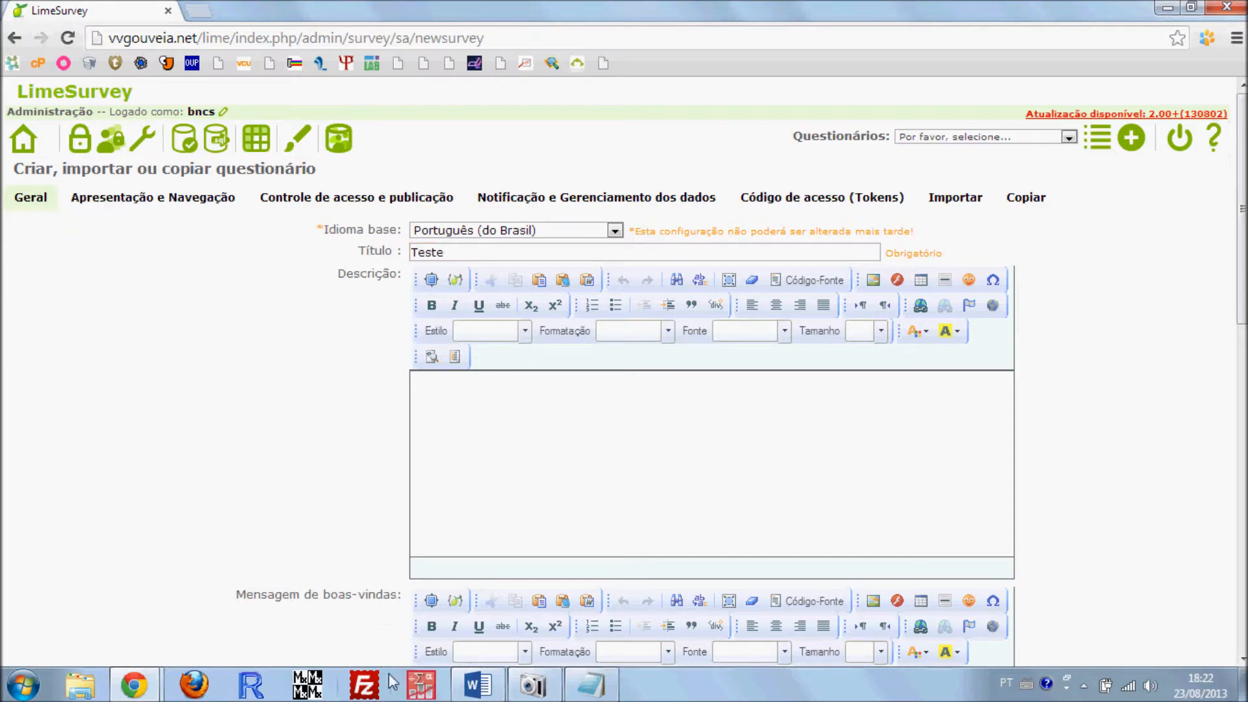
Check where the title appears in the Formas de Agir no Mundo preview and look over the new questionnaire's general text fields
{"action": "left_click", "coordinate": [134, 686]}
{"action": "left_click", "coordinate": [383, 558]}
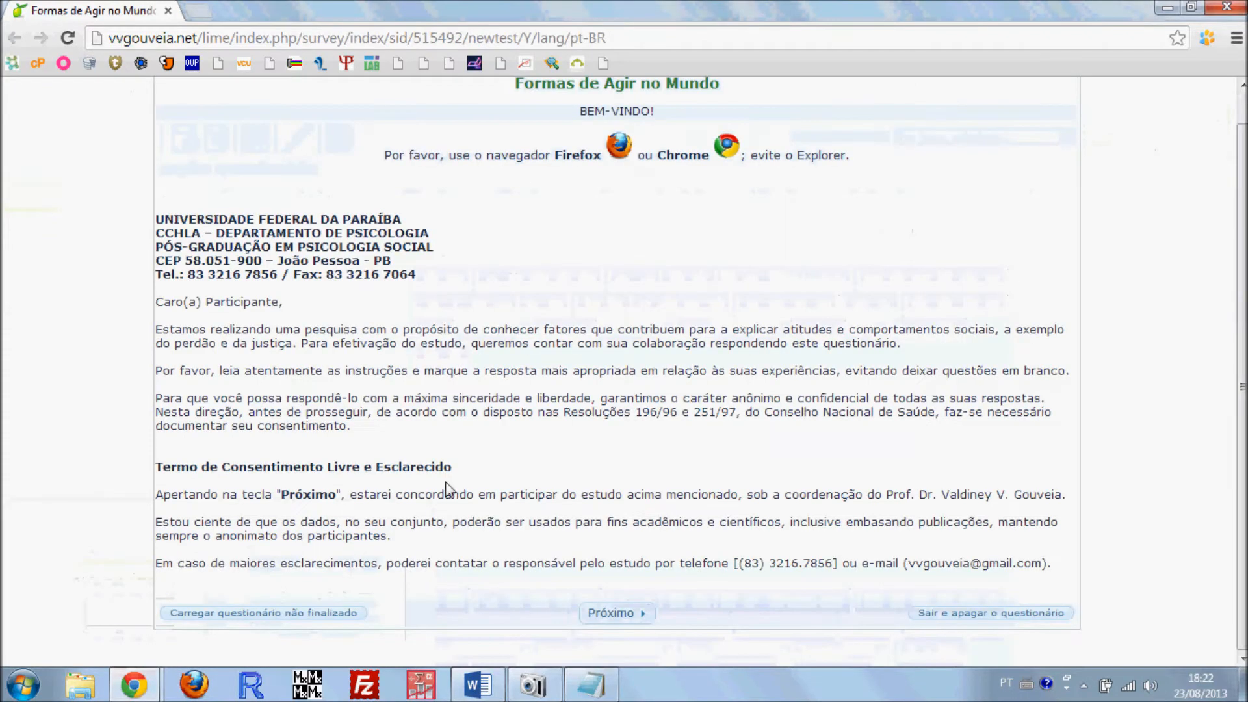
{"action": "left_click_drag", "start_coordinate": [531, 112], "coordinate": [721, 110]}
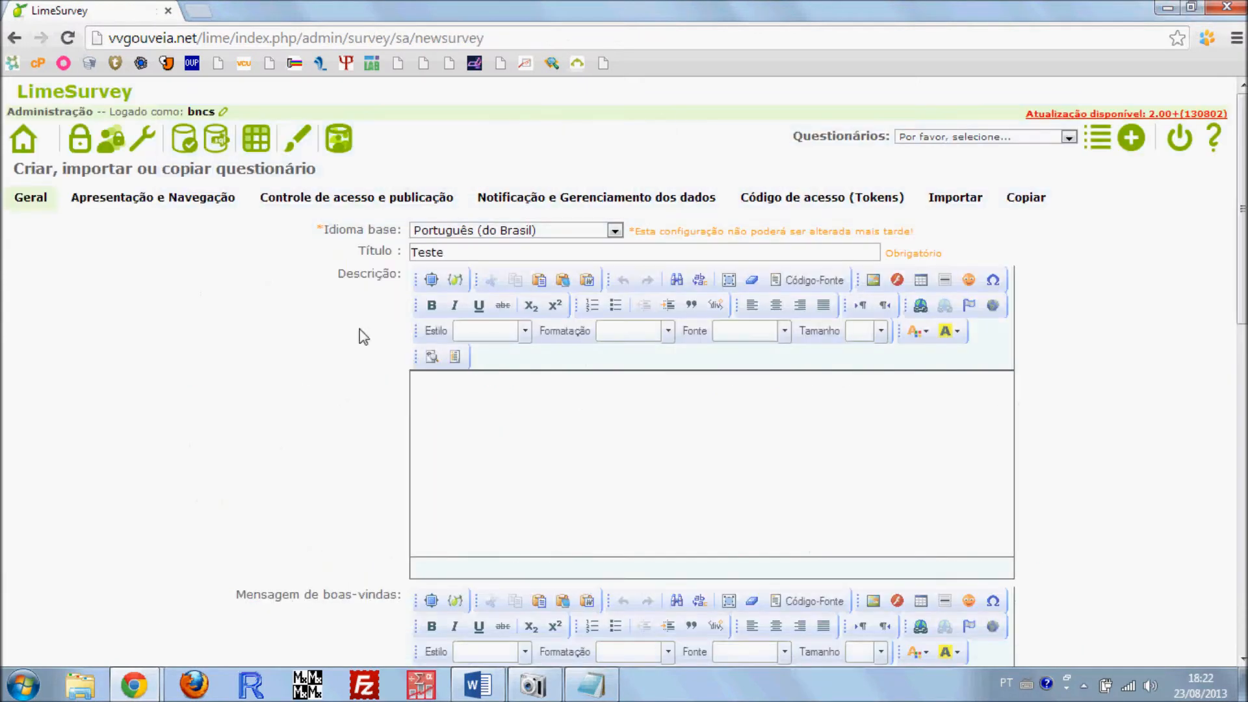
{"action": "scroll", "coordinate": [363, 336], "scroll_direction": "down", "scroll_amount": 1}
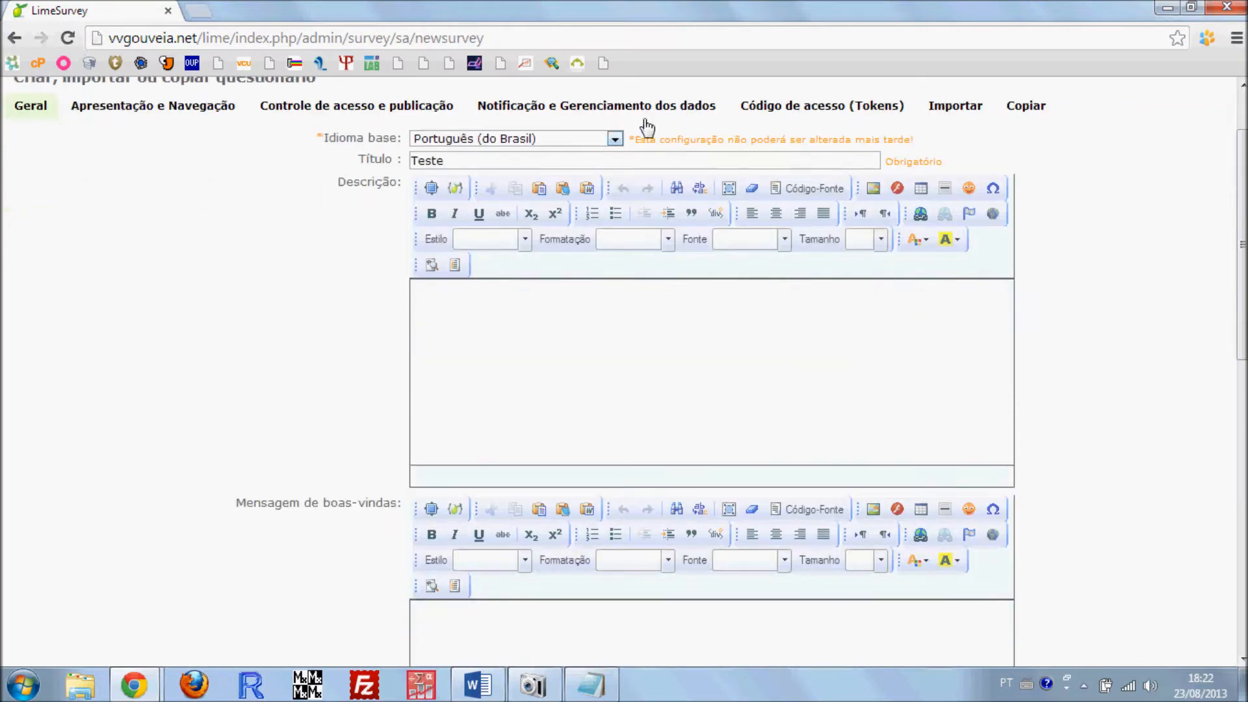
{"action": "scroll", "coordinate": [332, 325], "scroll_direction": "down", "scroll_amount": 3}
{"action": "scroll", "coordinate": [388, 280], "scroll_direction": "down", "scroll_amount": 8}
{"action": "scroll", "coordinate": [466, 343], "scroll_direction": "up", "scroll_amount": 7}
{"action": "scroll", "coordinate": [445, 268], "scroll_direction": "up", "scroll_amount": 4}
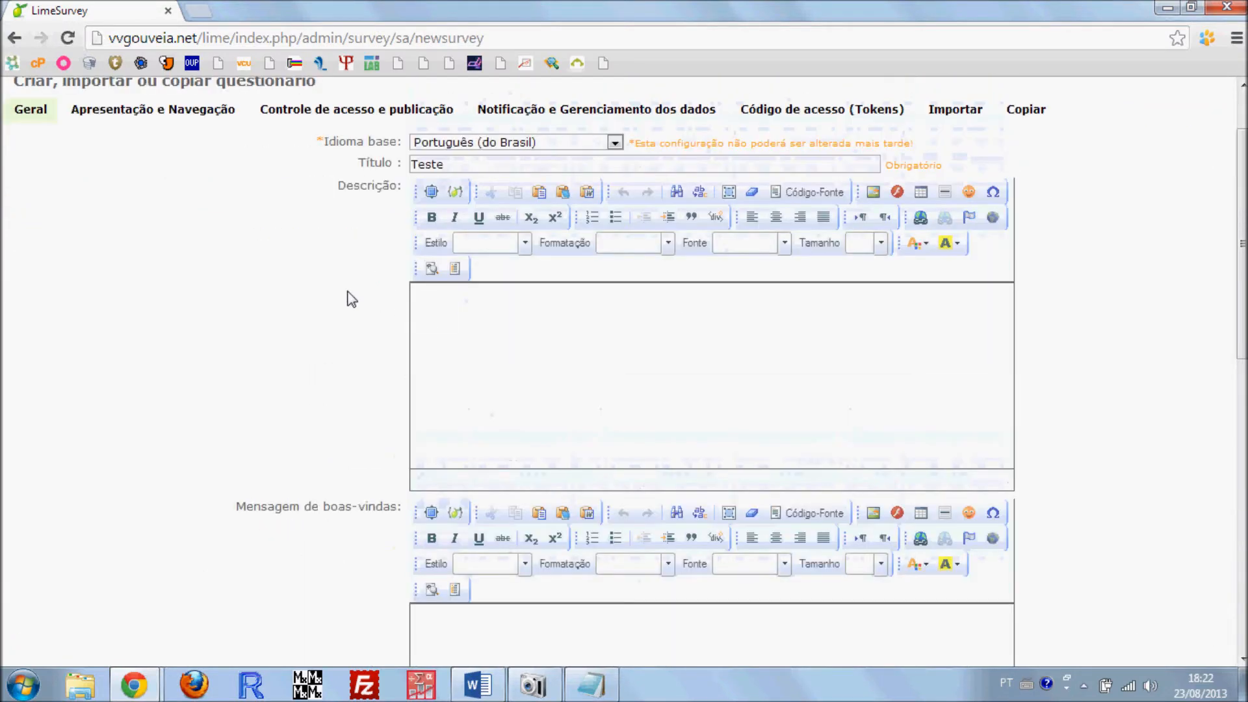
Compare the new questionnaire's empty Descrição field with the greeting and browser recommendation under the title in the survey preview
{"action": "left_click", "coordinate": [476, 341]}
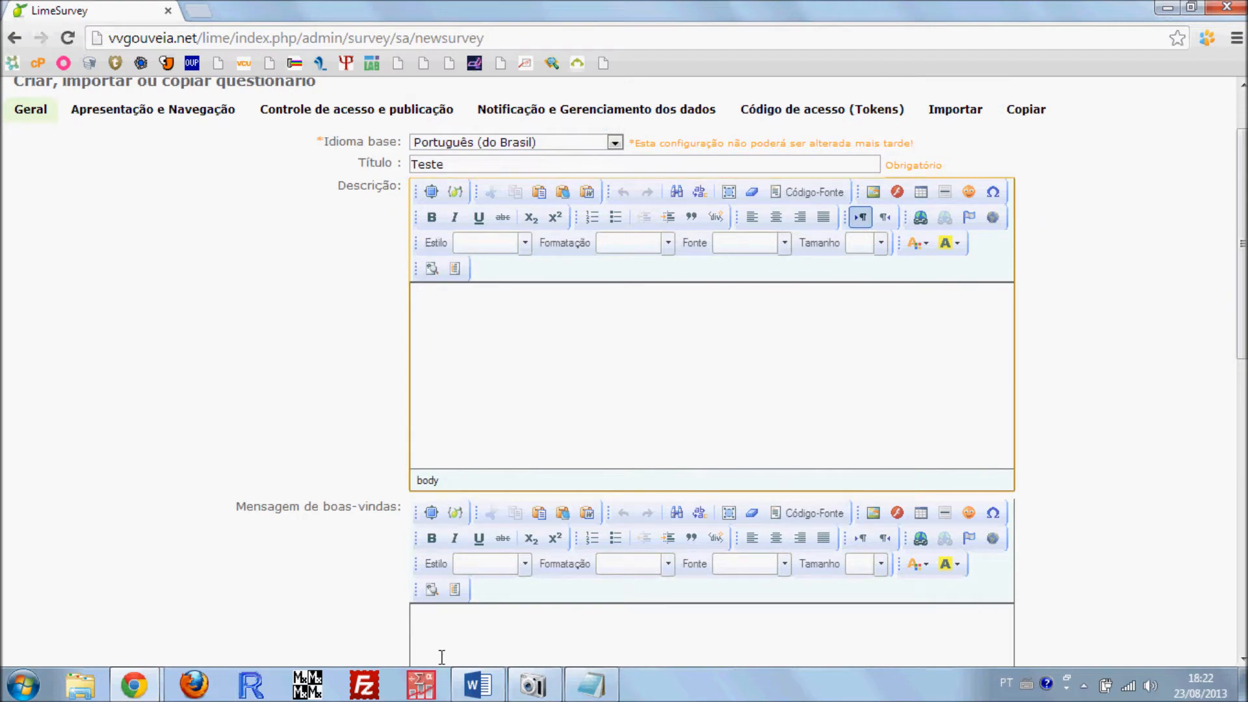
{"action": "mouse_move", "coordinate": [134, 684]}
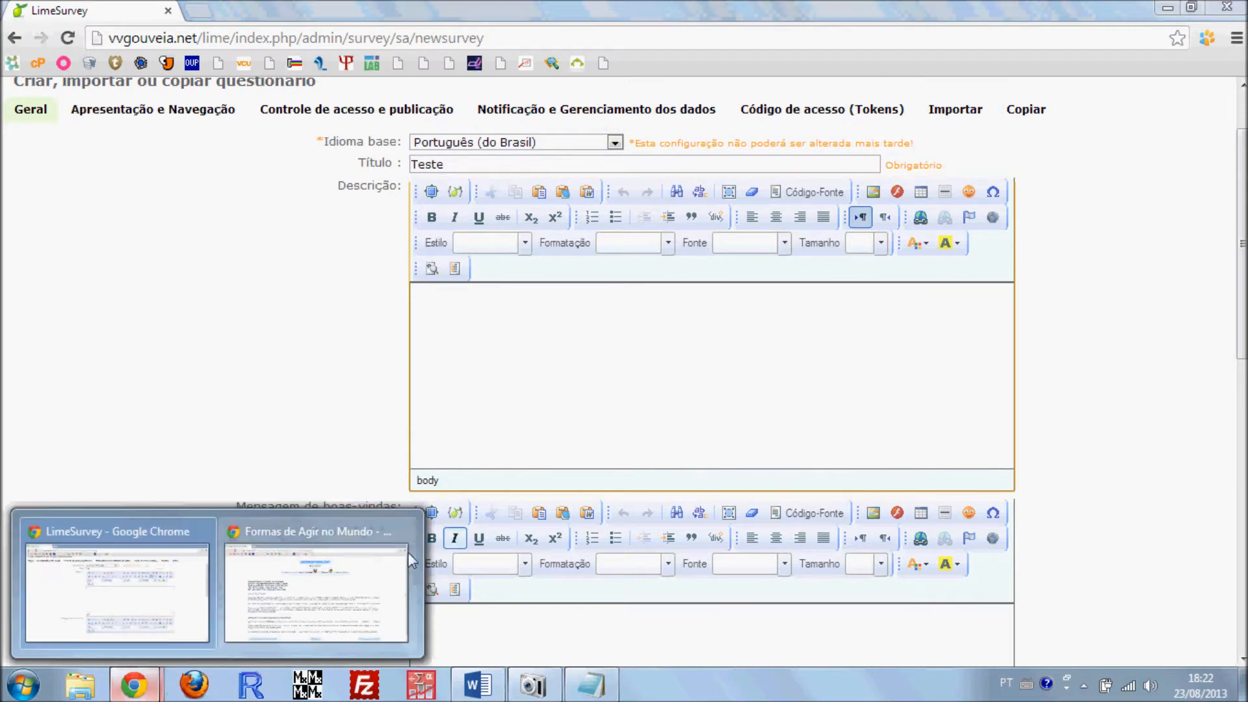
{"action": "left_click", "coordinate": [403, 553]}
{"action": "left_click_drag", "start_coordinate": [578, 144], "coordinate": [856, 199]}
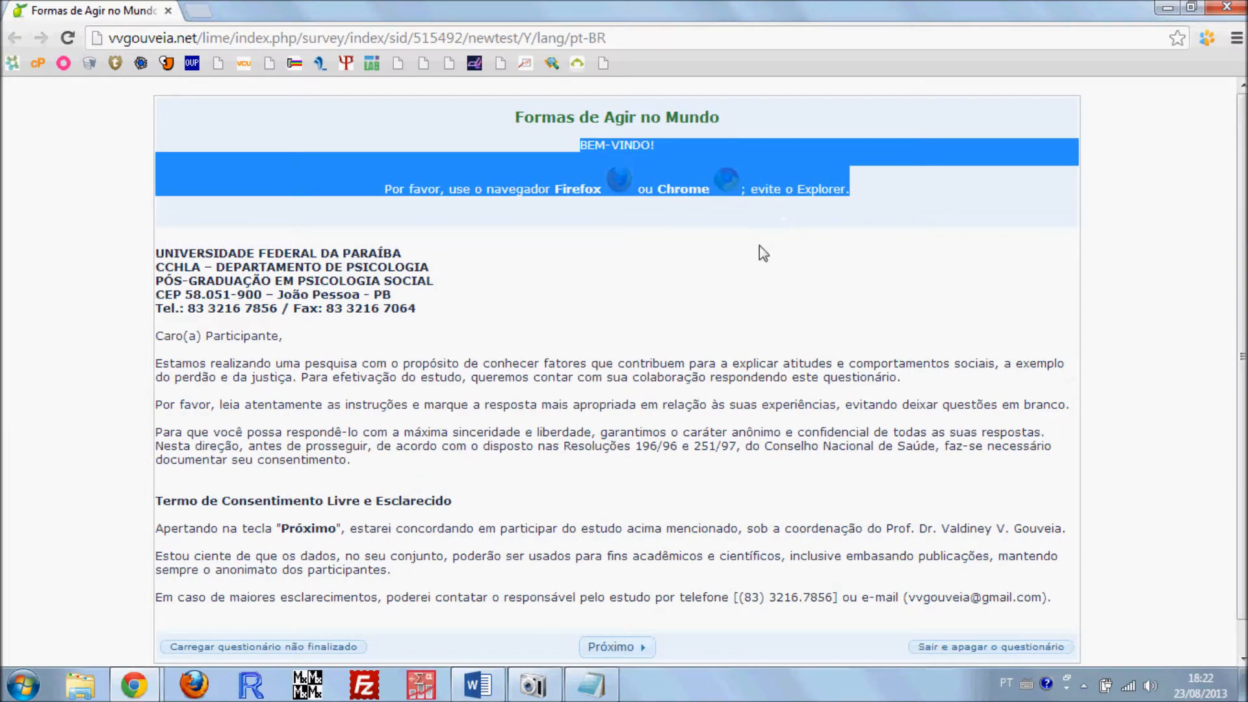
{"action": "left_click", "coordinate": [719, 221]}
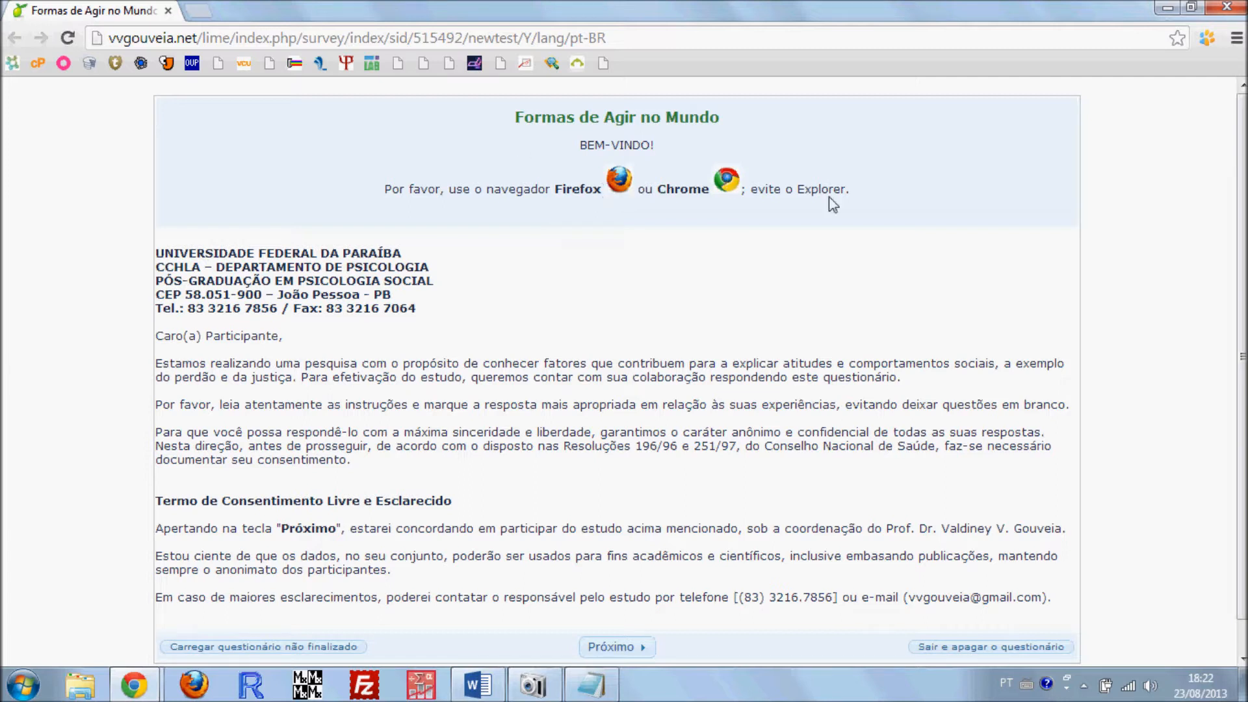
{"action": "left_click_drag", "start_coordinate": [869, 195], "coordinate": [515, 112]}
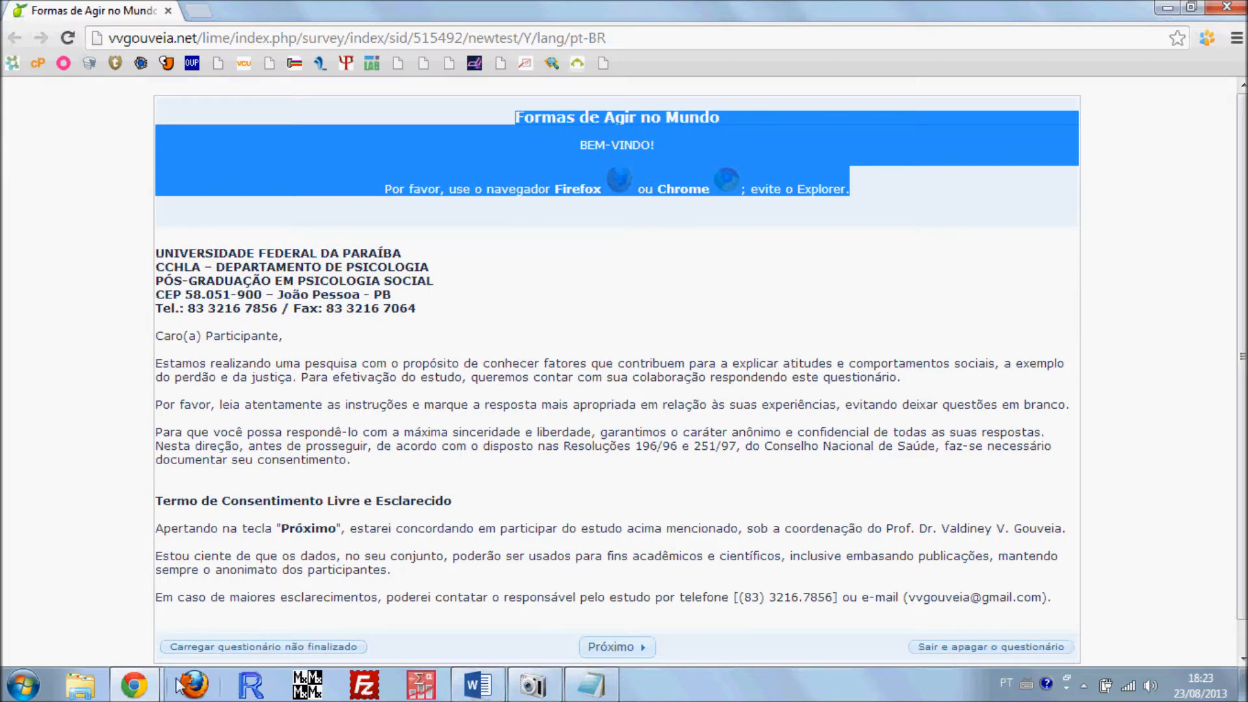
{"action": "mouse_move", "coordinate": [133, 684]}
{"action": "left_click", "coordinate": [114, 595]}
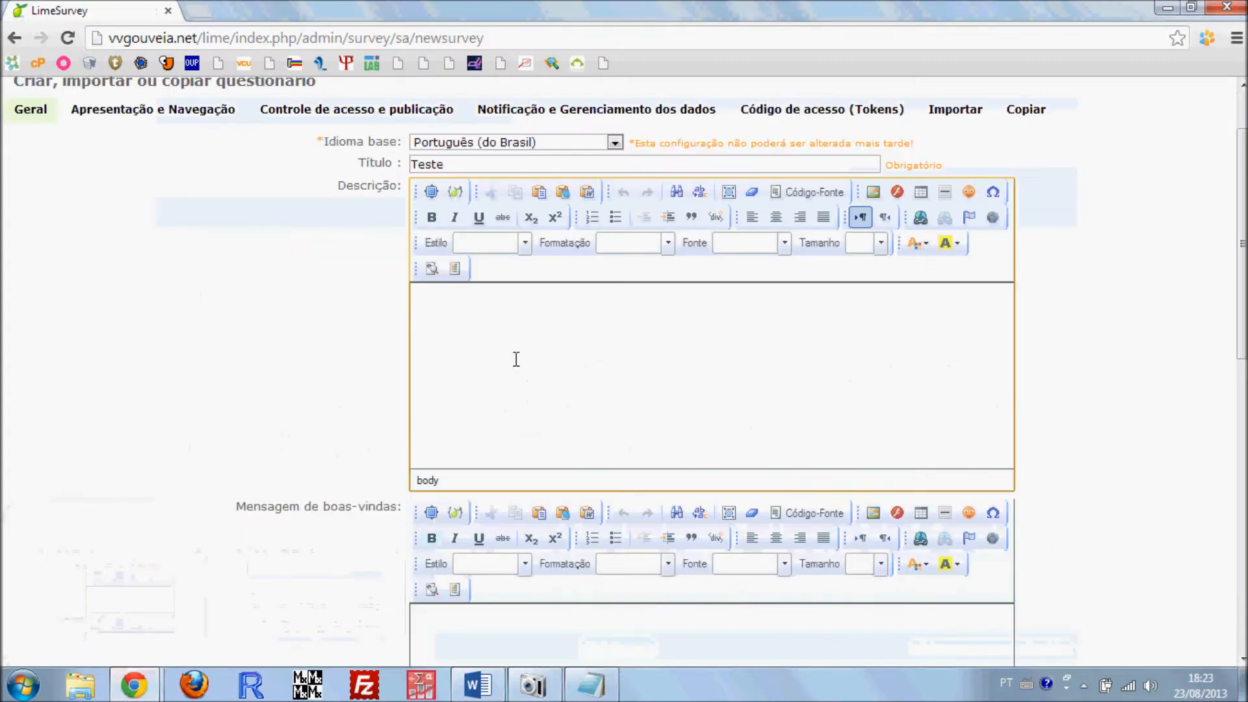
Compare the empty Mensagem de boas-vindas field with the university header, participant letter and consent text in the survey preview
{"action": "scroll", "coordinate": [519, 364], "scroll_direction": "down", "scroll_amount": 5}
{"action": "left_click", "coordinate": [493, 340]}
{"action": "scroll", "coordinate": [488, 364], "scroll_direction": "down", "scroll_amount": 4}
{"action": "scroll", "coordinate": [497, 184], "scroll_direction": "up", "scroll_amount": 3}
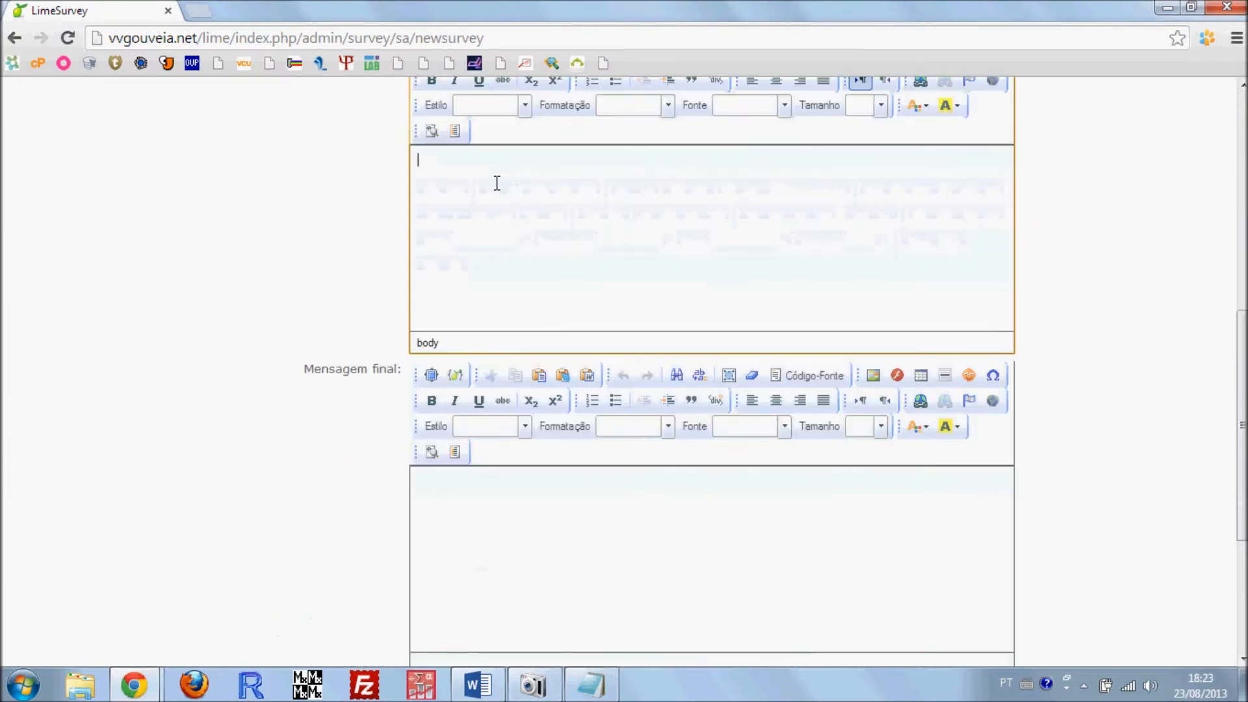
{"action": "scroll", "coordinate": [503, 234], "scroll_direction": "up", "scroll_amount": 2}
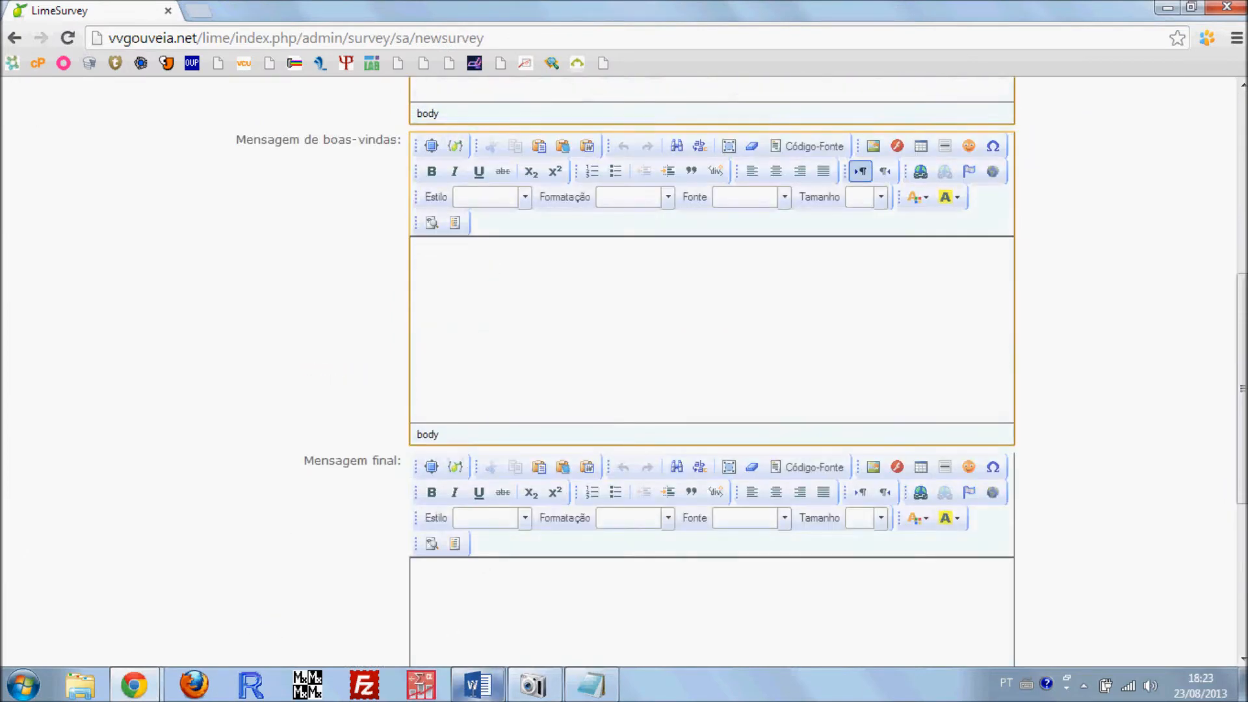
{"action": "mouse_move", "coordinate": [134, 685]}
{"action": "left_click", "coordinate": [314, 585]}
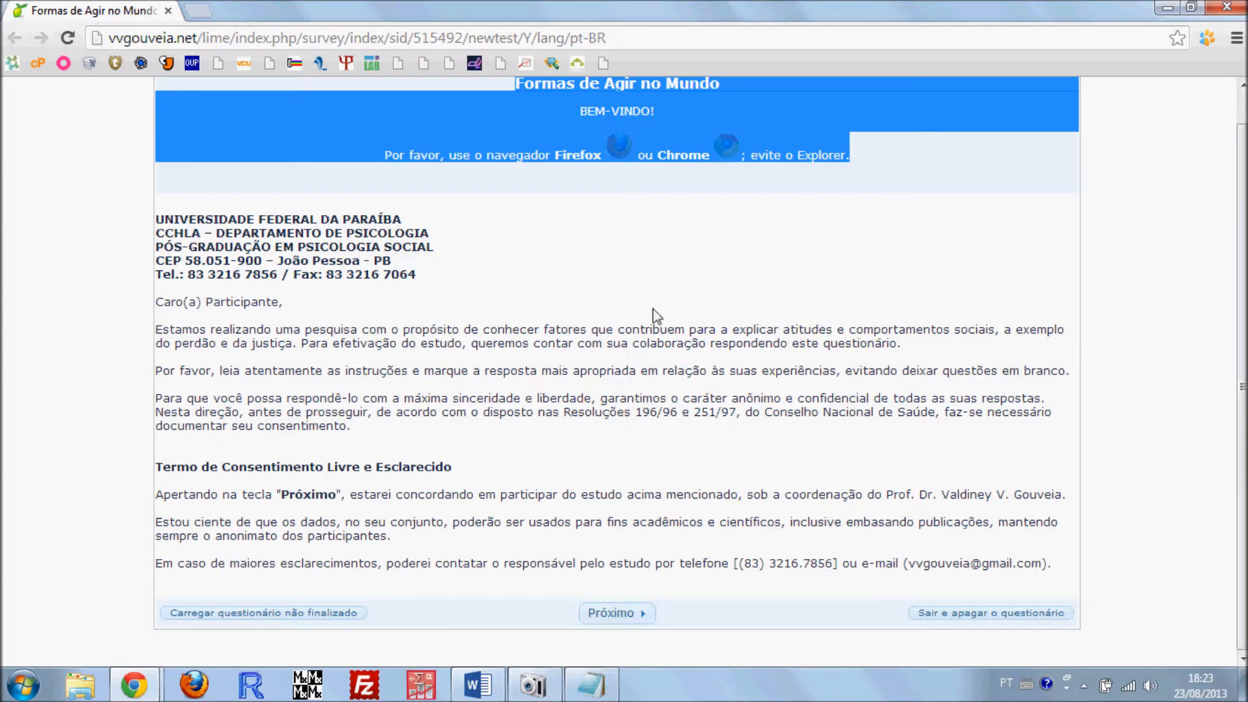
{"action": "left_click_drag", "start_coordinate": [158, 216], "coordinate": [1124, 559]}
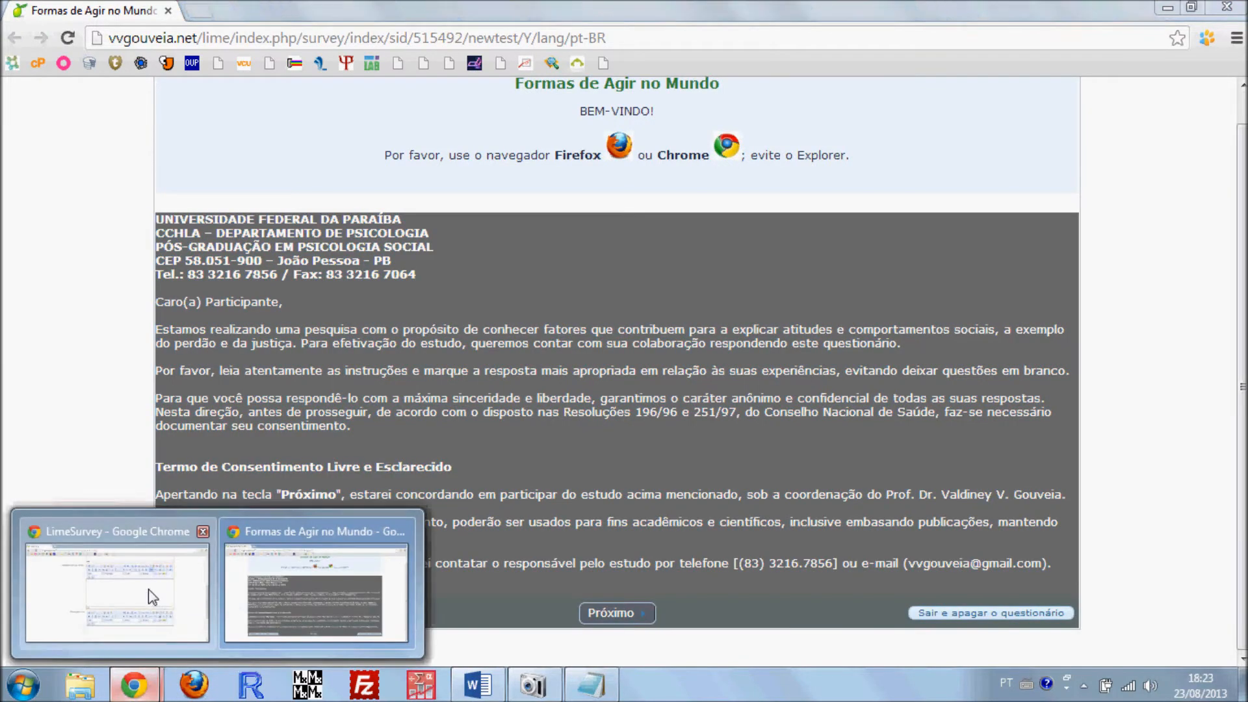
{"action": "left_click", "coordinate": [124, 601]}
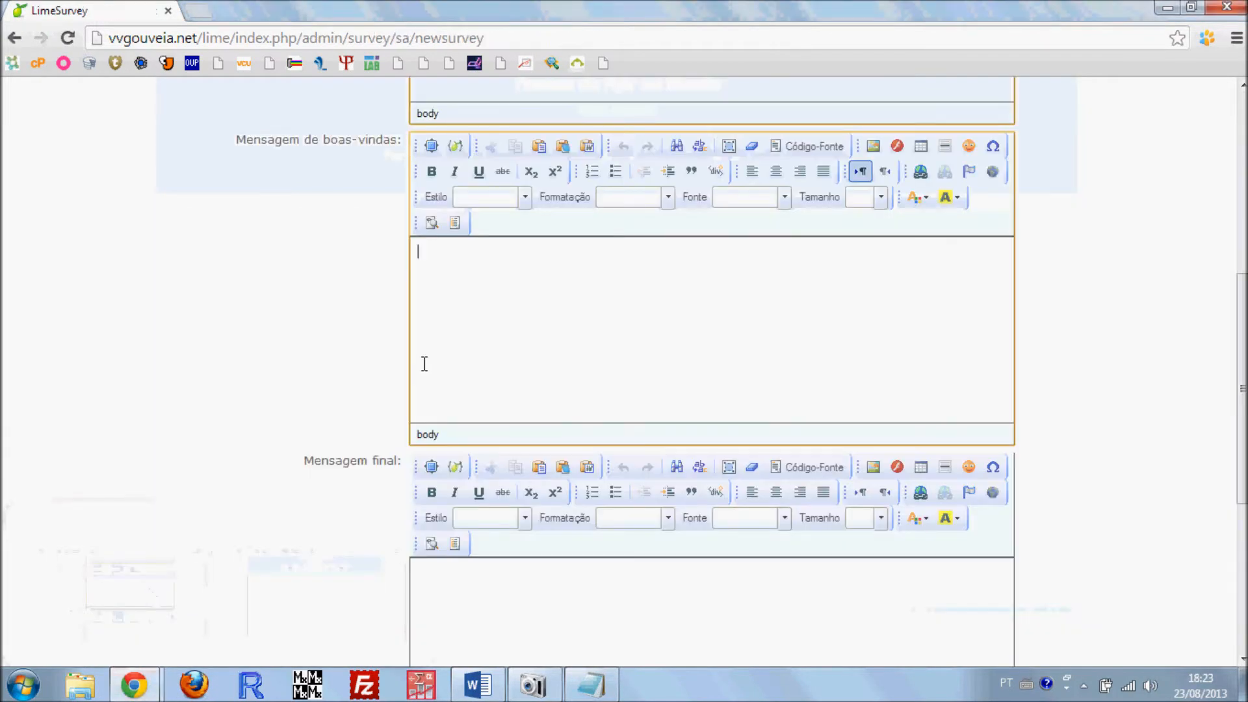
Examine the Mensagem final field in the new questionnaire's general settings
{"action": "scroll", "coordinate": [513, 380], "scroll_direction": "down", "scroll_amount": 4}
{"action": "left_click", "coordinate": [487, 372]}
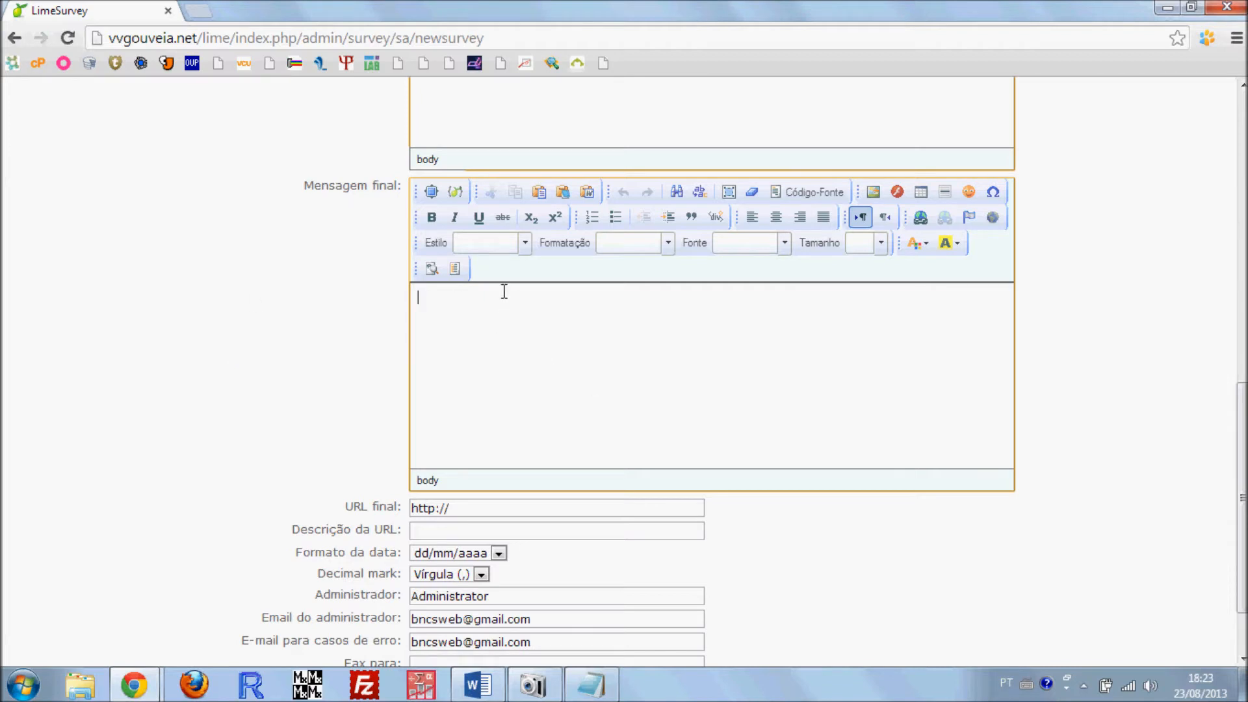
{"action": "scroll", "coordinate": [456, 396], "scroll_direction": "up", "scroll_amount": 2}
{"action": "scroll", "coordinate": [456, 395], "scroll_direction": "down", "scroll_amount": 1}
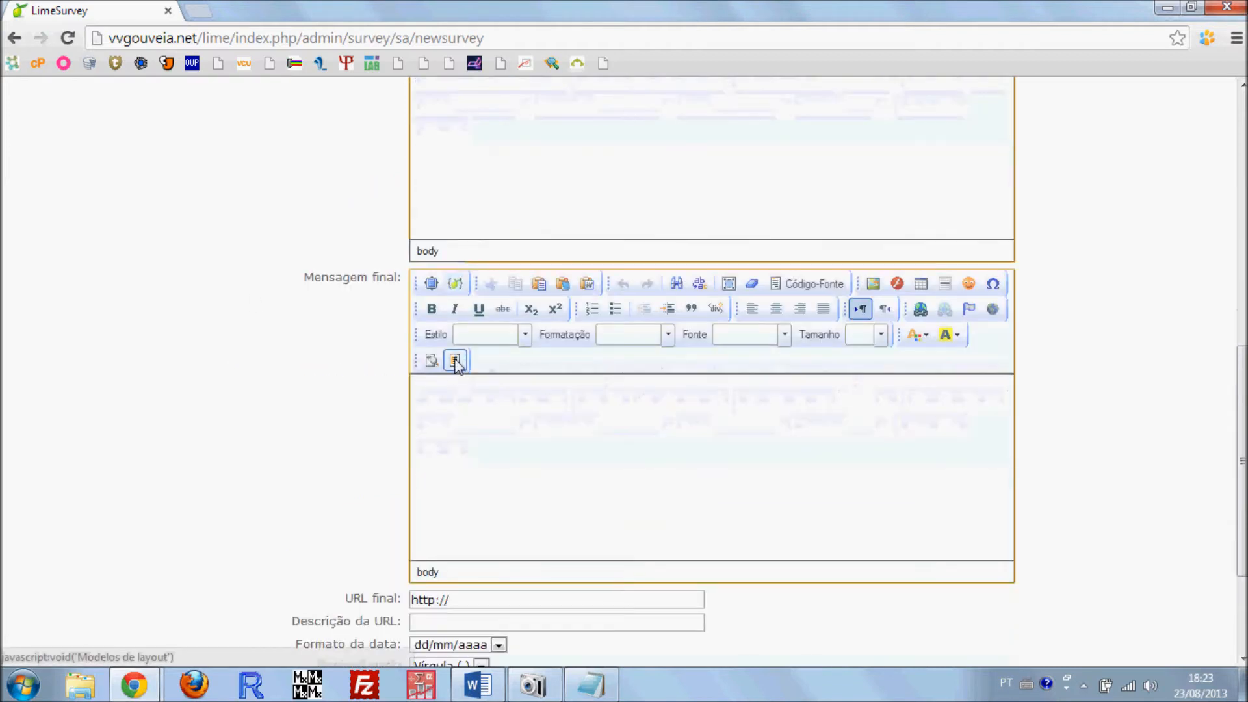
{"action": "left_click", "coordinate": [462, 401]}
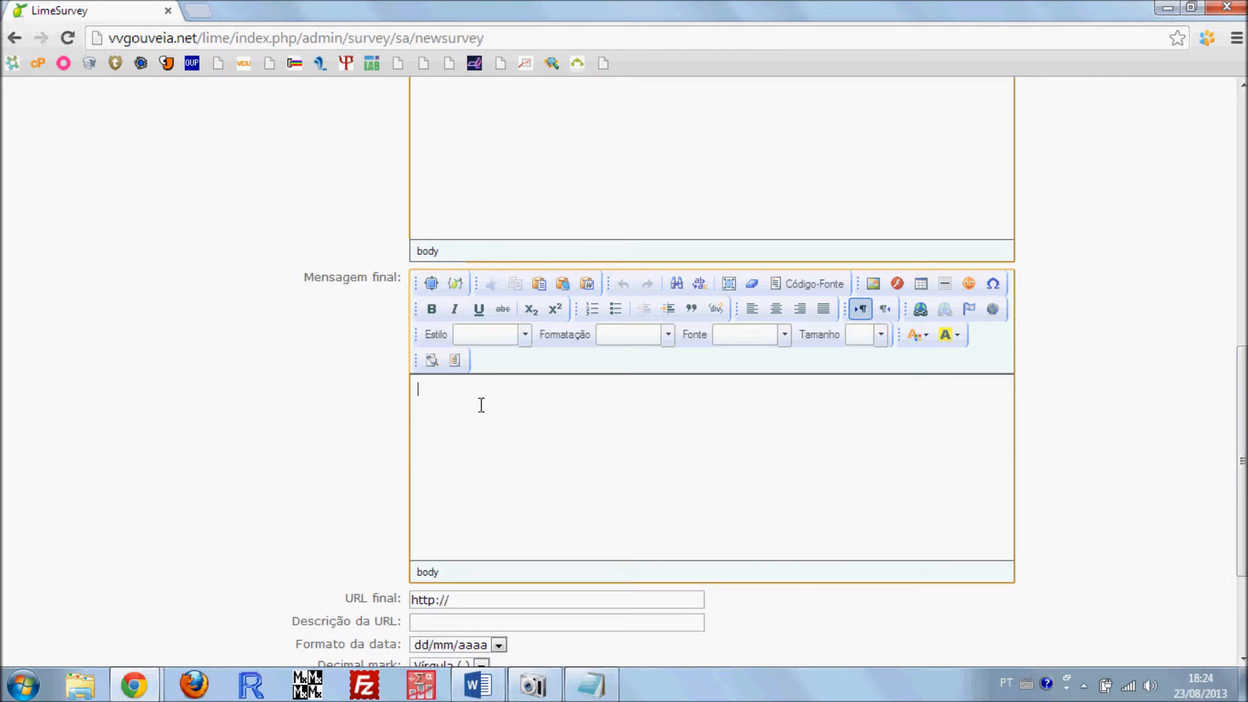
{"action": "scroll", "coordinate": [500, 477], "scroll_direction": "down", "scroll_amount": 3}
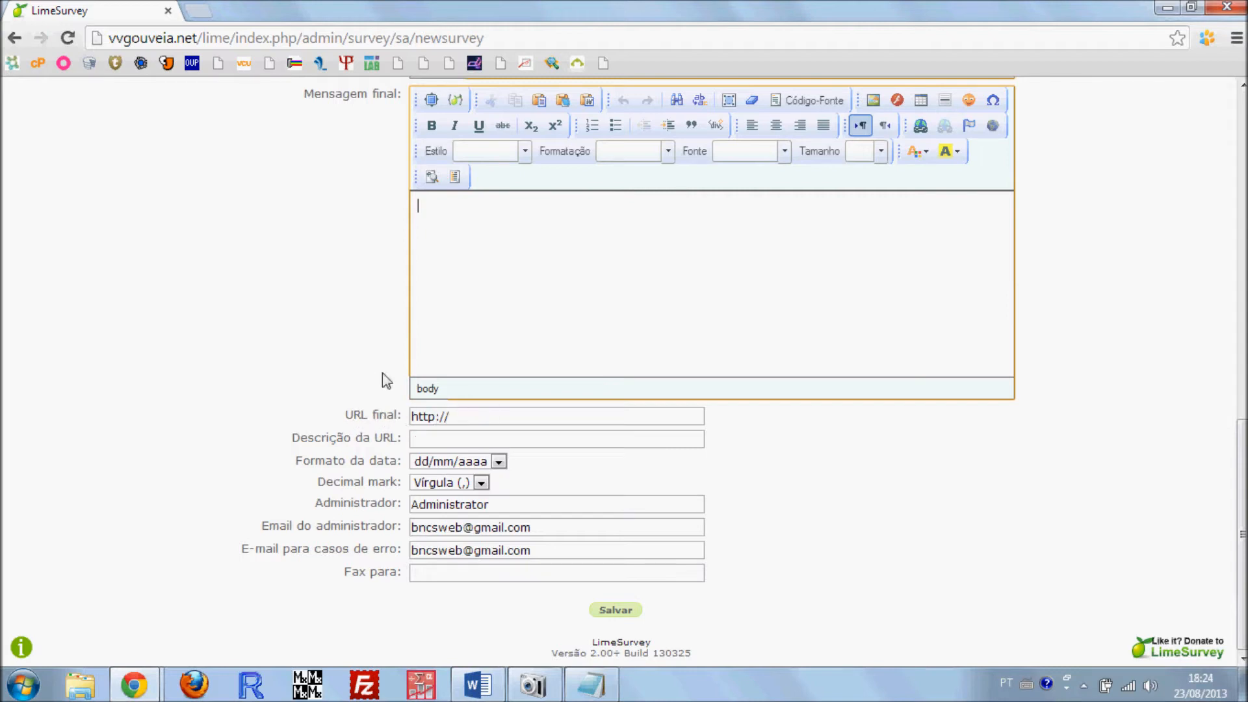
{"action": "left_click", "coordinate": [469, 418]}
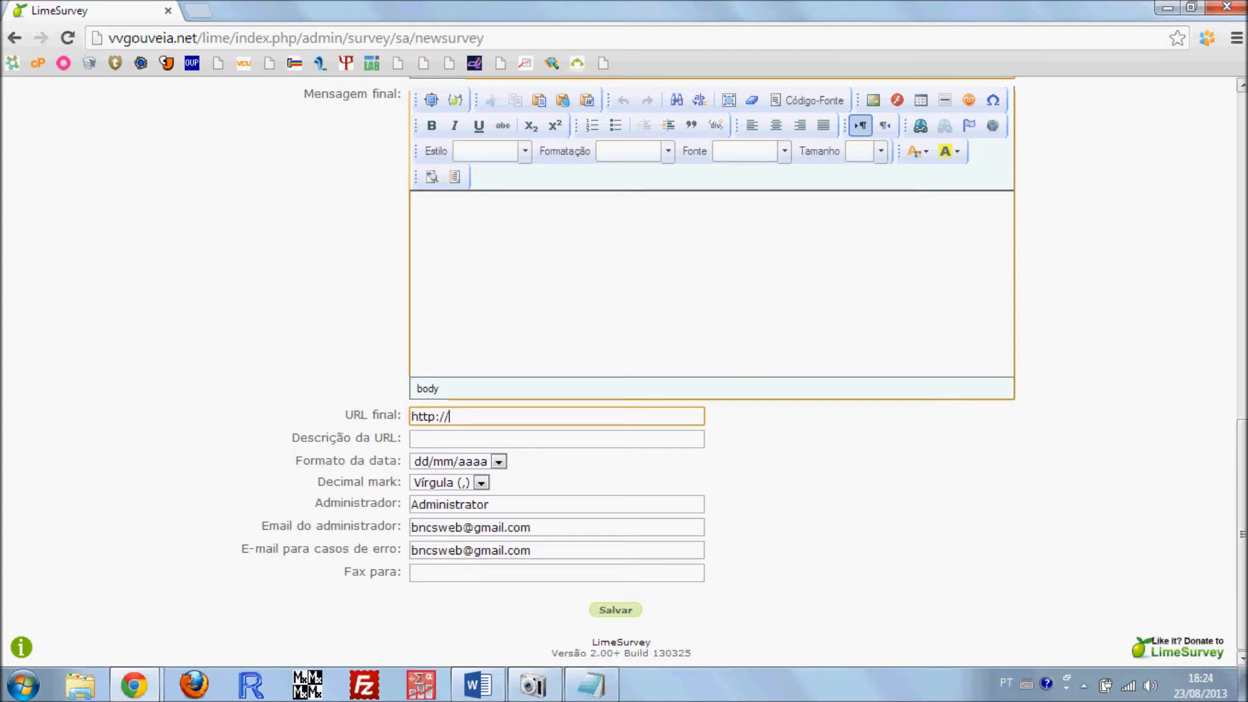
{"action": "type", "text": "vvgouveia.net"}
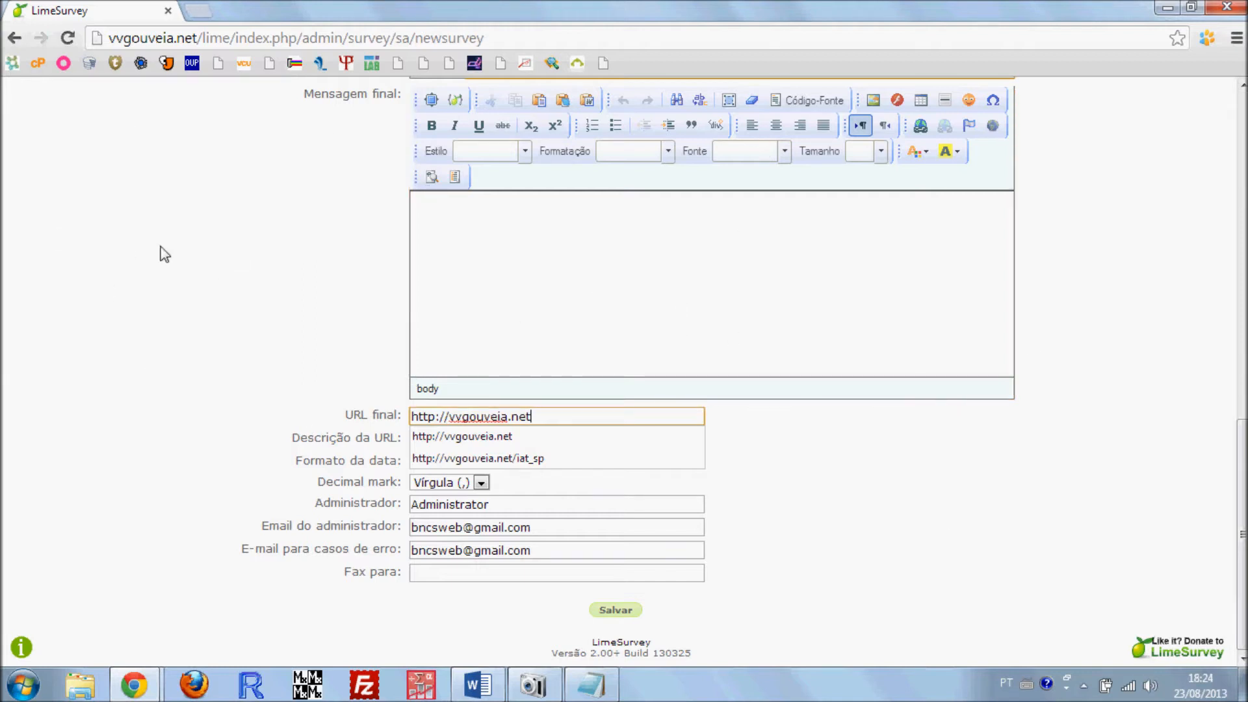
{"action": "left_click", "coordinate": [265, 325]}
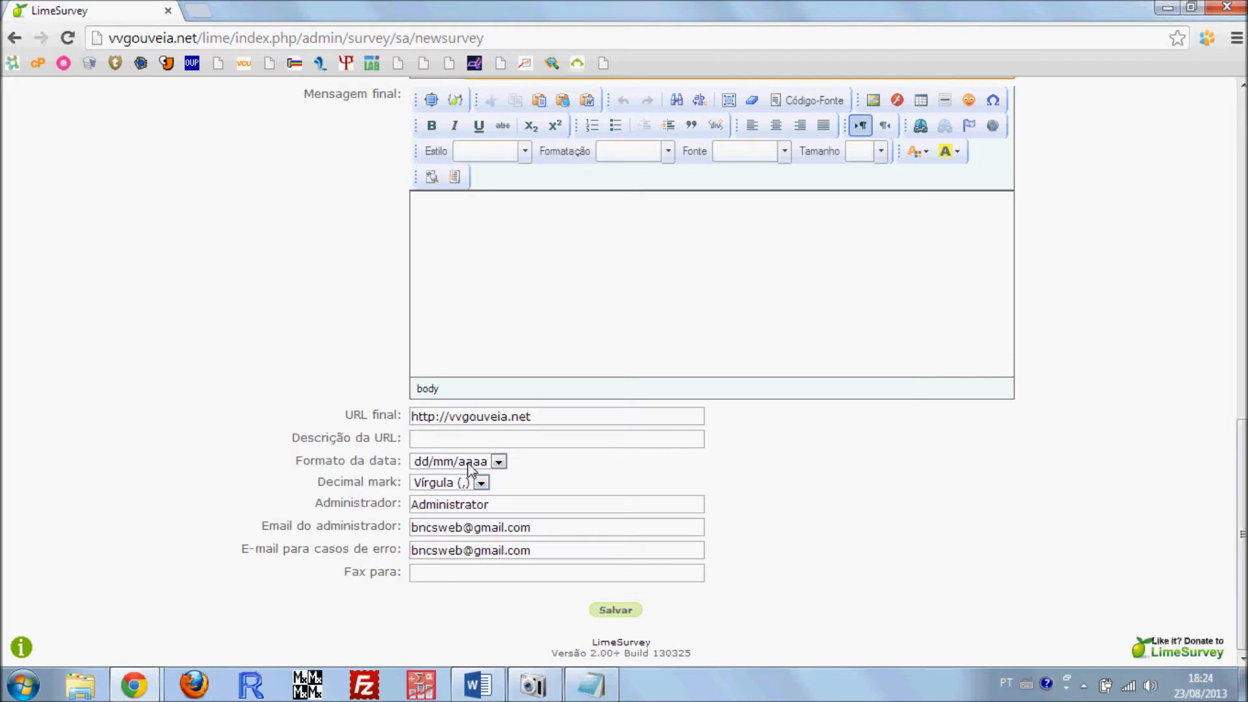
Review the administrator name and administrator e-mail fields, and look back over the title, description and welcome message fields
{"action": "left_click_drag", "start_coordinate": [505, 504], "coordinate": [392, 504]}
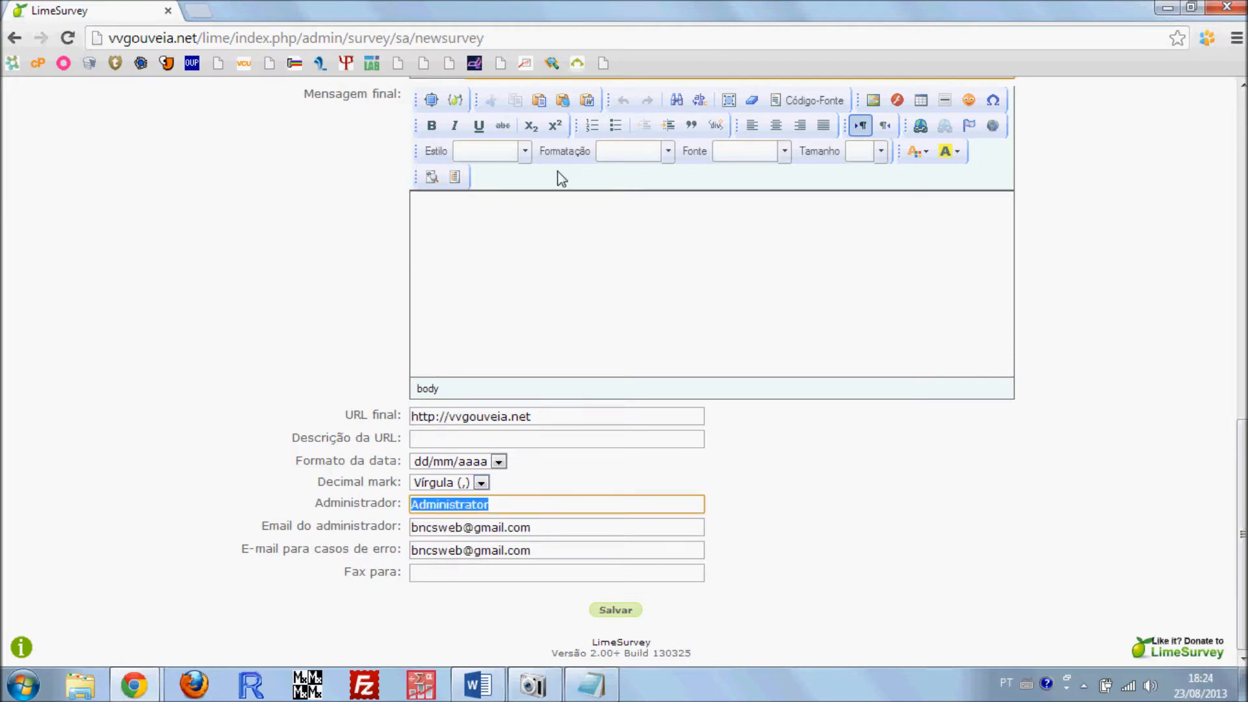
{"action": "left_click", "coordinate": [530, 527]}
{"action": "left_click_drag", "start_coordinate": [531, 527], "coordinate": [400, 527]}
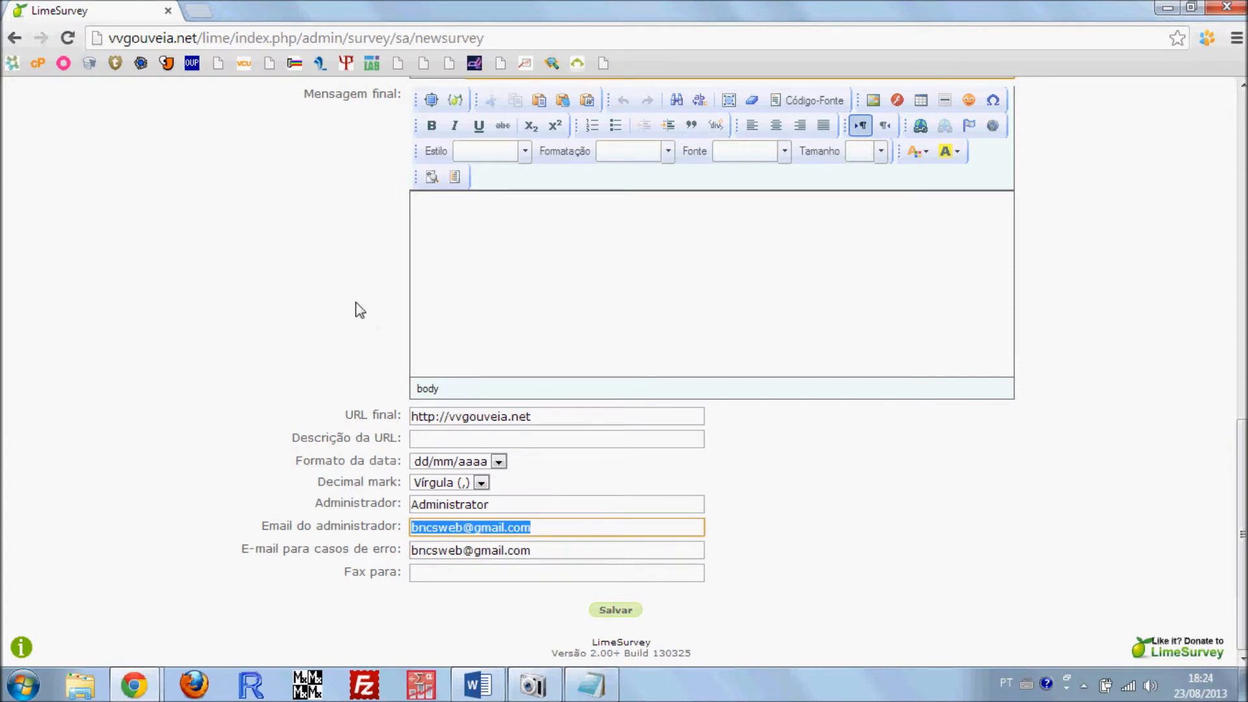
{"action": "scroll", "coordinate": [210, 394], "scroll_direction": "up", "scroll_amount": 7}
{"action": "scroll", "coordinate": [213, 390], "scroll_direction": "up", "scroll_amount": 5}
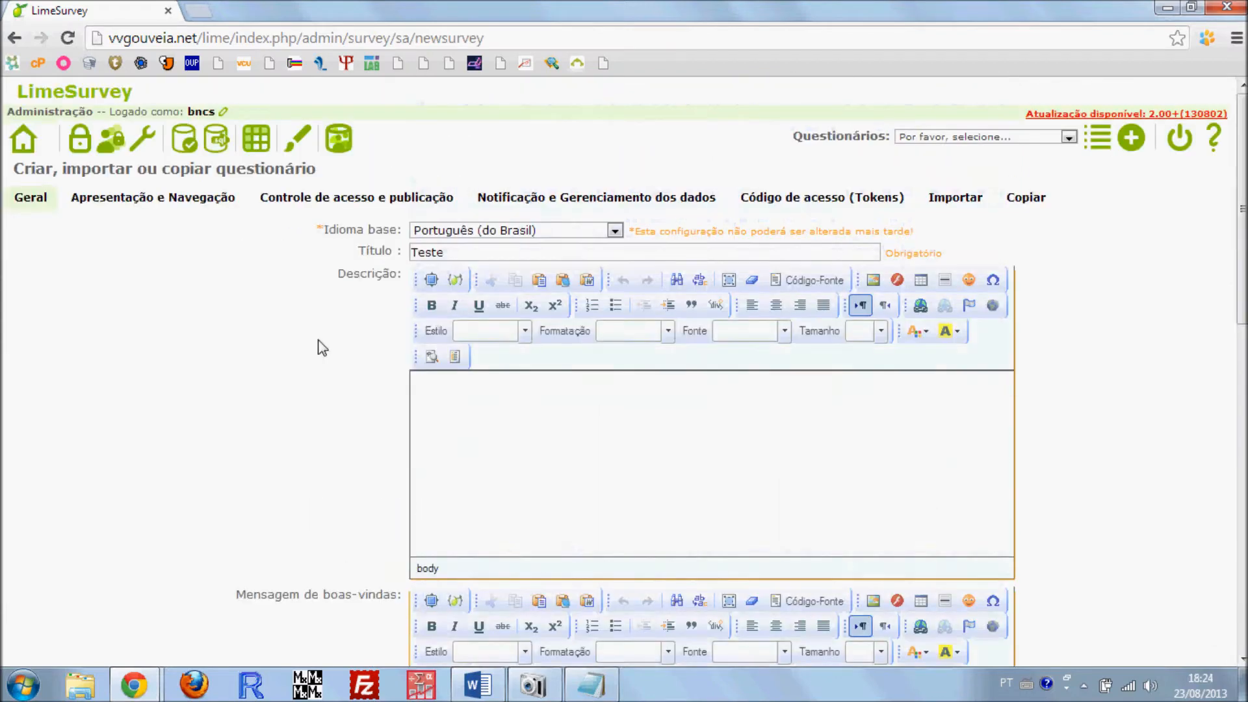
{"action": "scroll", "coordinate": [350, 350], "scroll_direction": "down", "scroll_amount": 1}
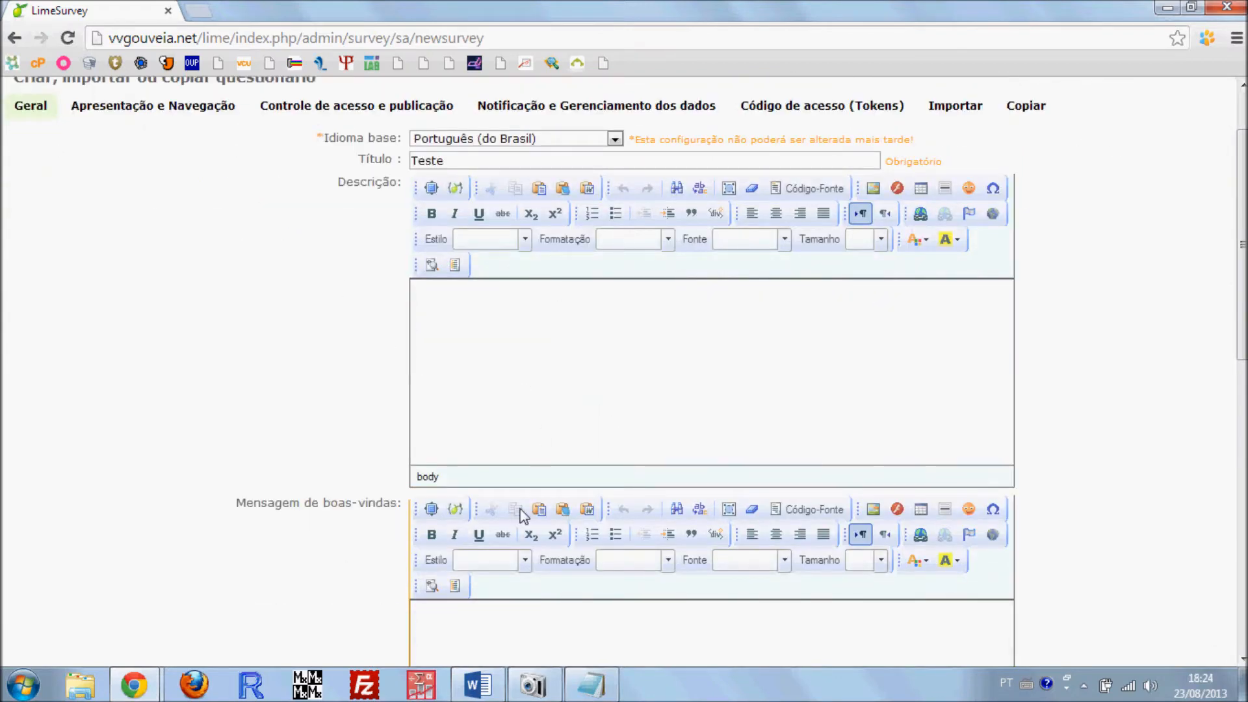
In the existing survey's preview, copy the heading block from "Formas de Agir no Mundo" through the browser advice line
{"action": "scroll", "coordinate": [540, 520], "scroll_direction": "down", "scroll_amount": 7}
{"action": "scroll", "coordinate": [543, 612], "scroll_direction": "up", "scroll_amount": 4}
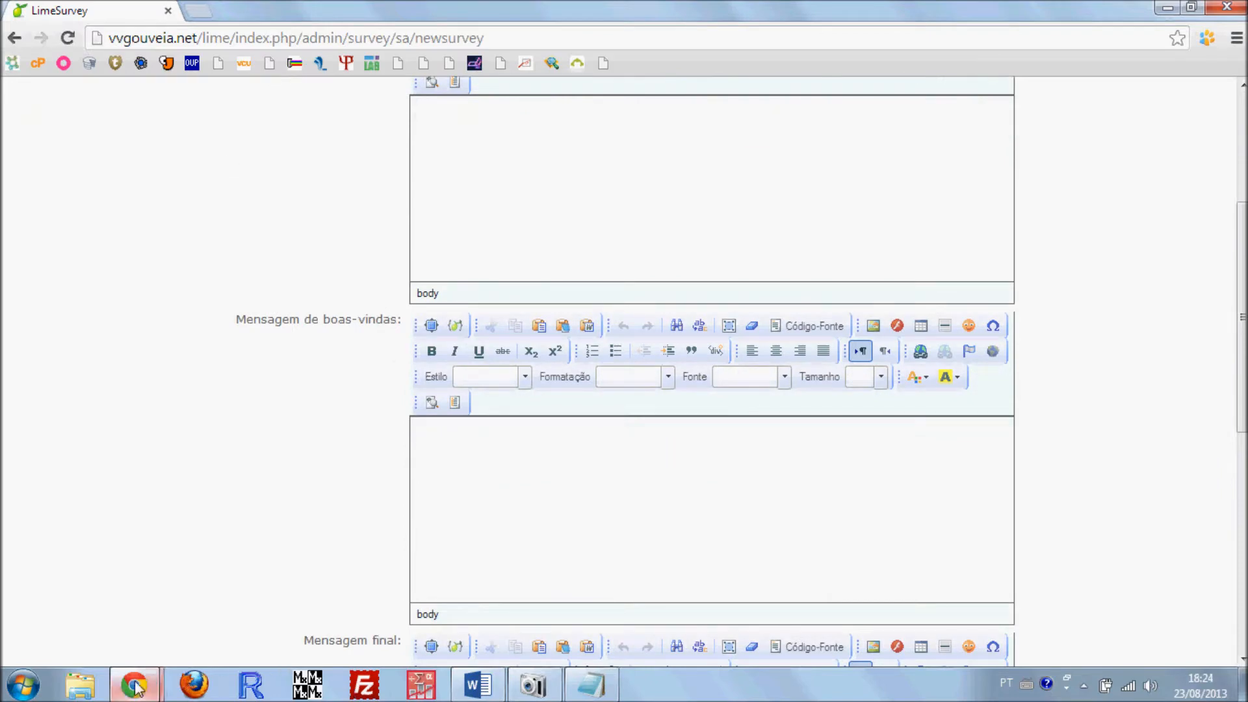
{"action": "mouse_move", "coordinate": [136, 685]}
{"action": "left_click", "coordinate": [346, 577]}
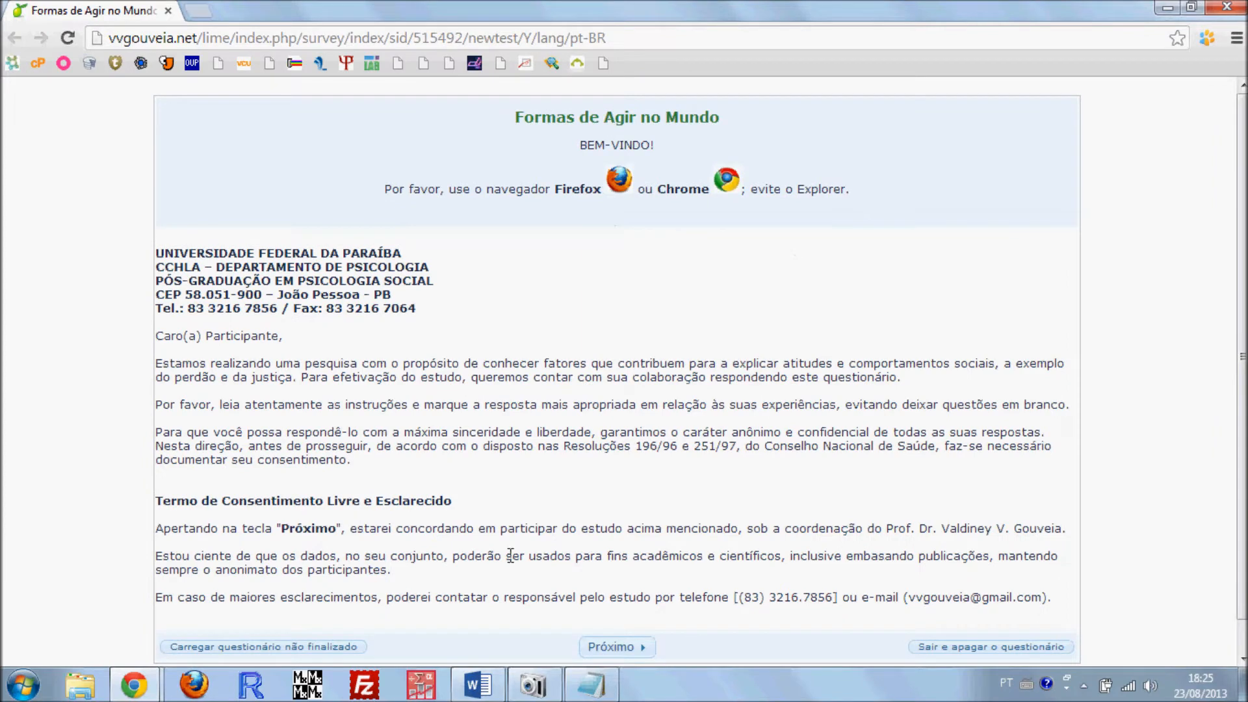
{"action": "scroll", "coordinate": [510, 554], "scroll_direction": "down", "scroll_amount": 1}
{"action": "scroll", "coordinate": [646, 399], "scroll_direction": "up", "scroll_amount": 1}
{"action": "left_click_drag", "start_coordinate": [876, 195], "coordinate": [496, 111]}
{"action": "key", "text": "ctrl+c"}
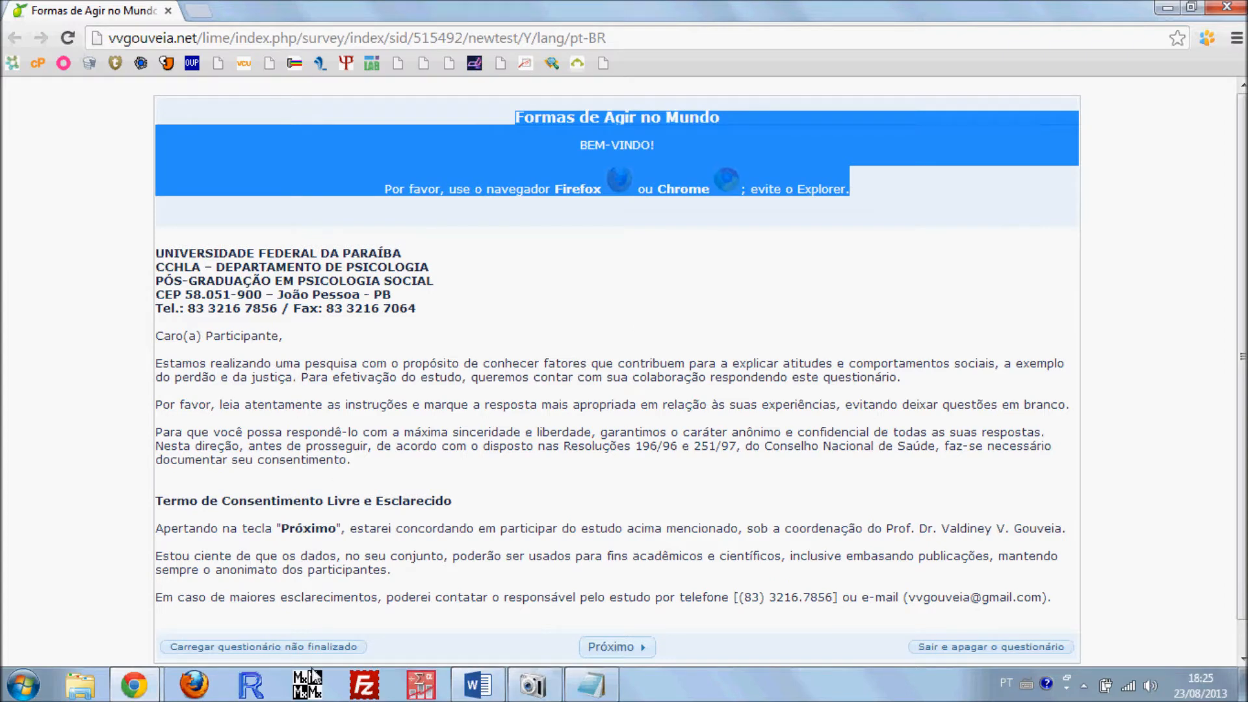
Try pasting the formatted heading block into the new questionnaire's Descrição field, and clear the pasted content
{"action": "left_click", "coordinate": [134, 684]}
{"action": "left_click", "coordinate": [173, 556]}
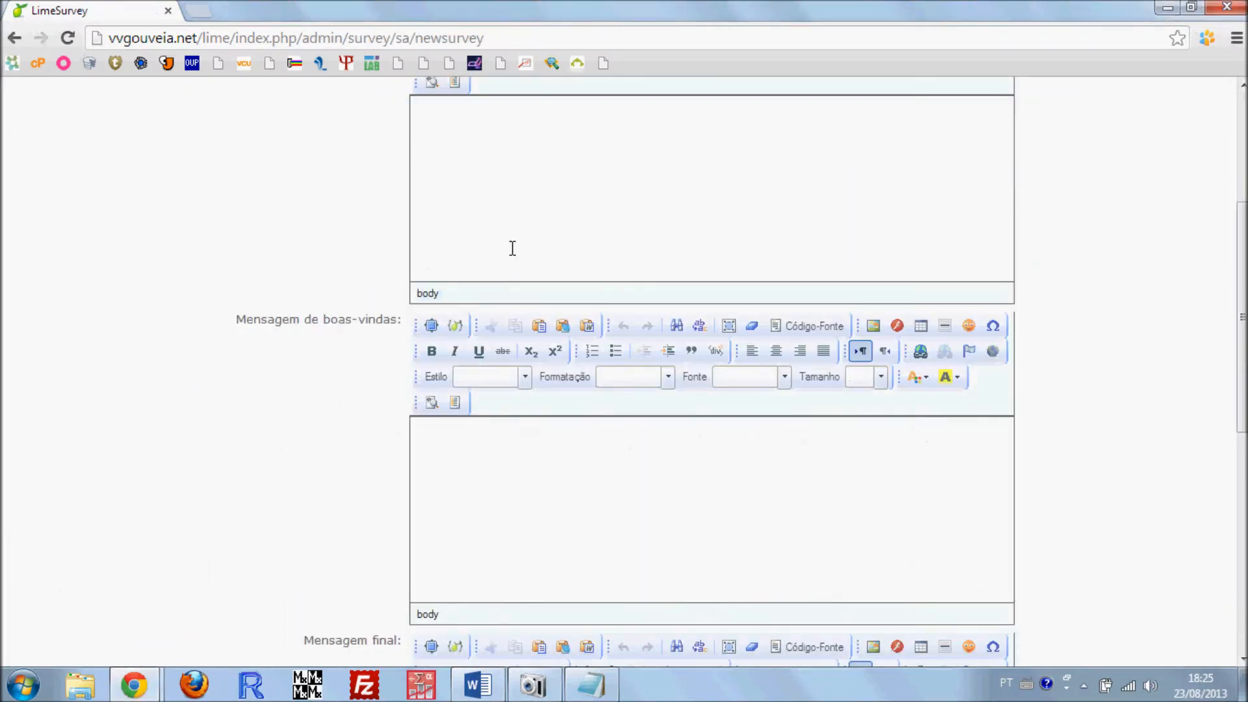
{"action": "scroll", "coordinate": [523, 256], "scroll_direction": "up", "scroll_amount": 10}
{"action": "key", "text": "ctrl+v"}
{"action": "scroll", "coordinate": [585, 306], "scroll_direction": "down", "scroll_amount": 1}
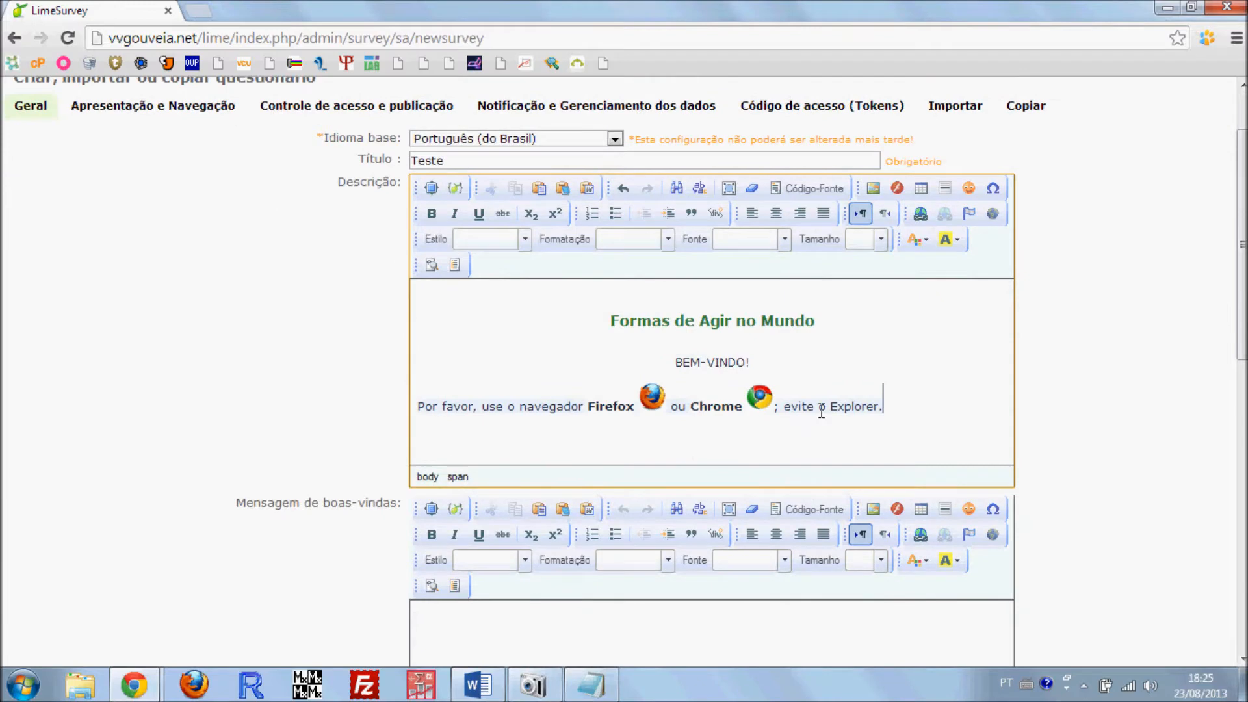
{"action": "left_click_drag", "start_coordinate": [956, 419], "coordinate": [362, 292]}
{"action": "key", "text": "Delete"}
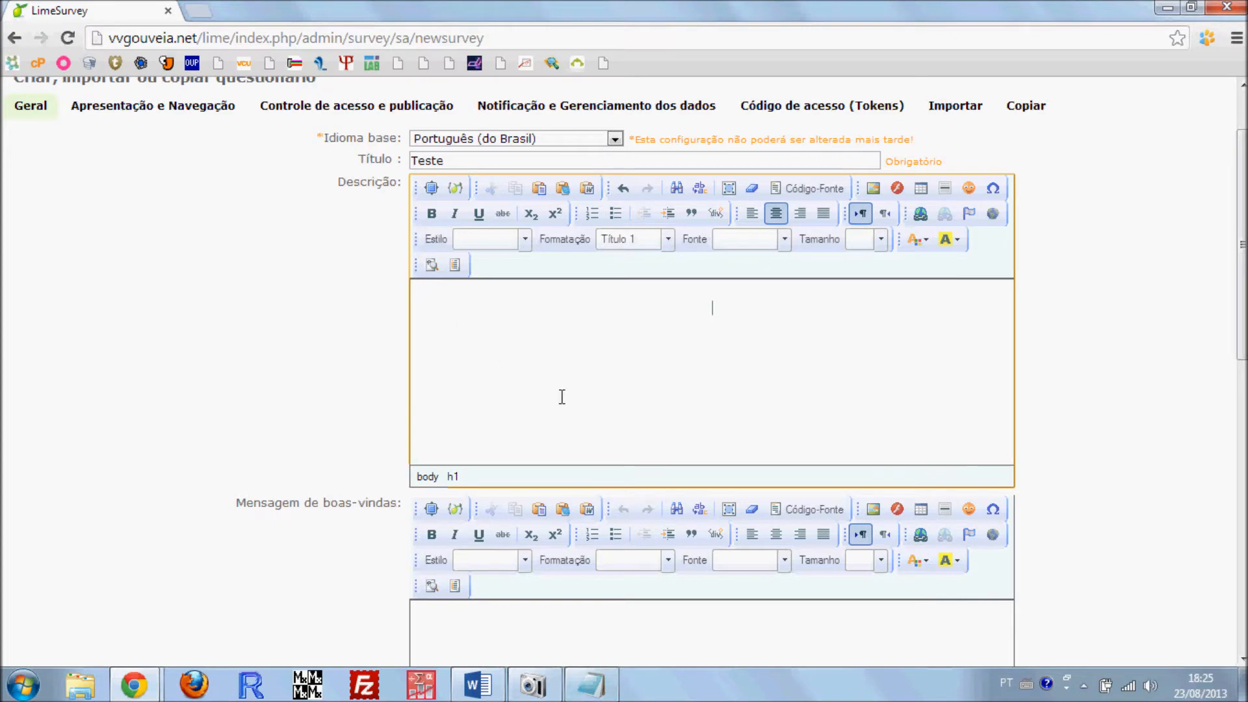
Switch to Notepad and replace its contents with the copied heading block as plain text
{"action": "scroll", "coordinate": [591, 385], "scroll_direction": "up", "scroll_amount": 2}
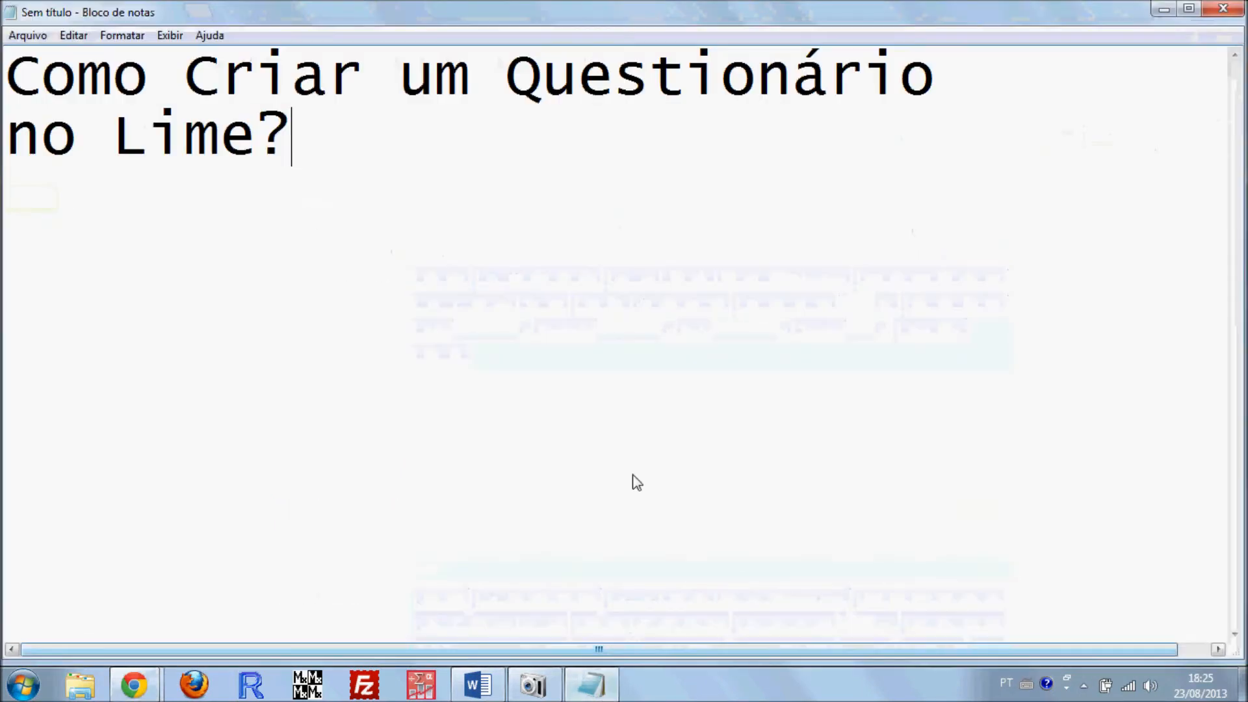
{"action": "left_click_drag", "start_coordinate": [636, 480], "coordinate": [5, 13]}
{"action": "key", "text": "ctrl+v"}
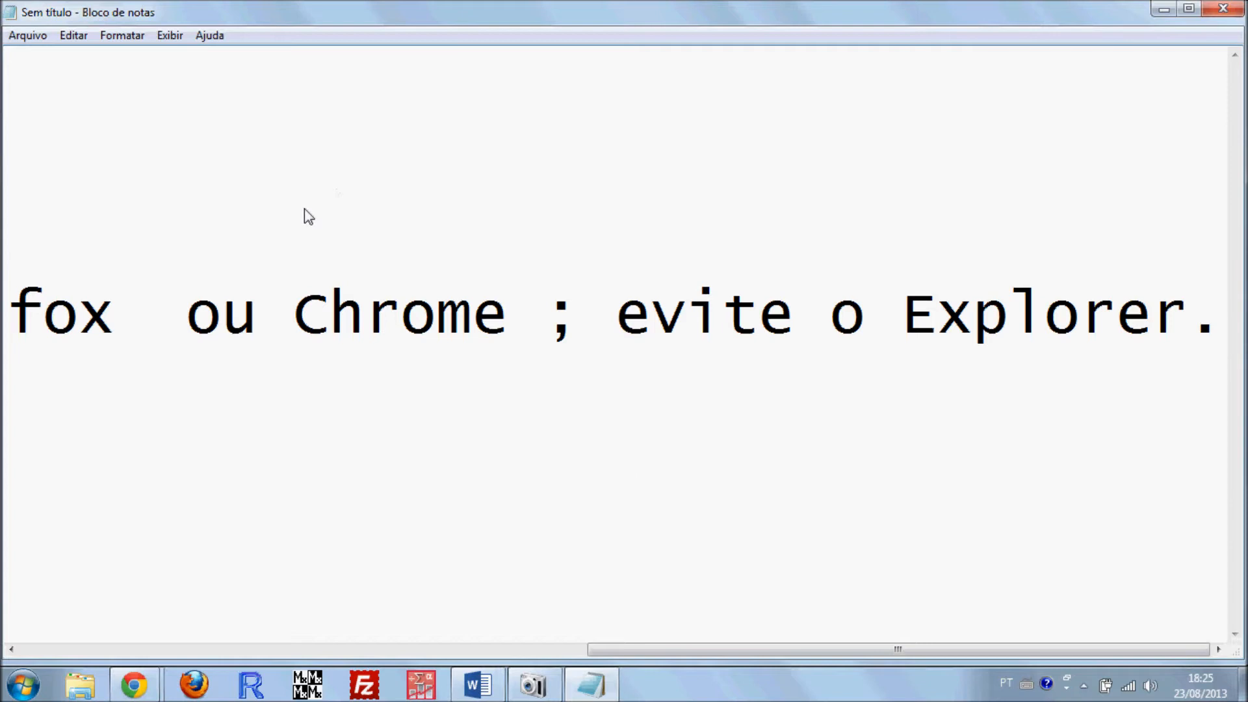
Set the Notepad font size to 12
{"action": "left_click", "coordinate": [123, 36]}
{"action": "left_click", "coordinate": [154, 80]}
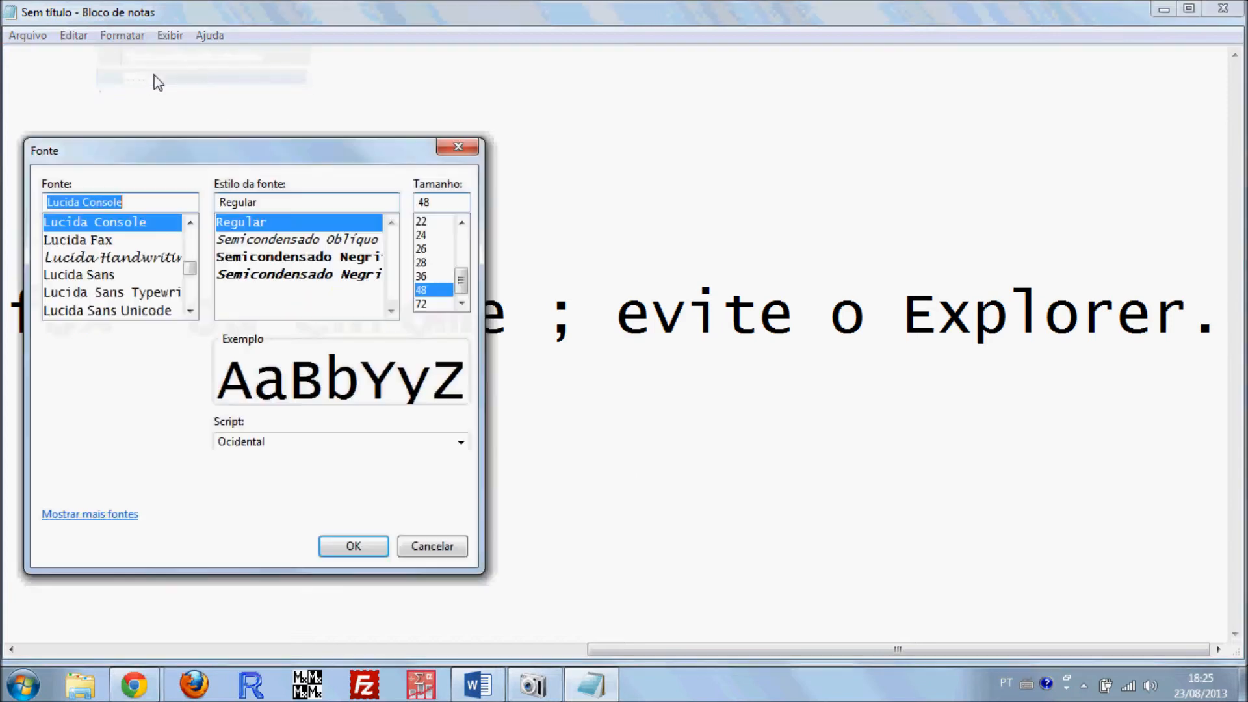
{"action": "left_click_drag", "start_coordinate": [462, 289], "coordinate": [460, 235]}
{"action": "left_click", "coordinate": [424, 276]}
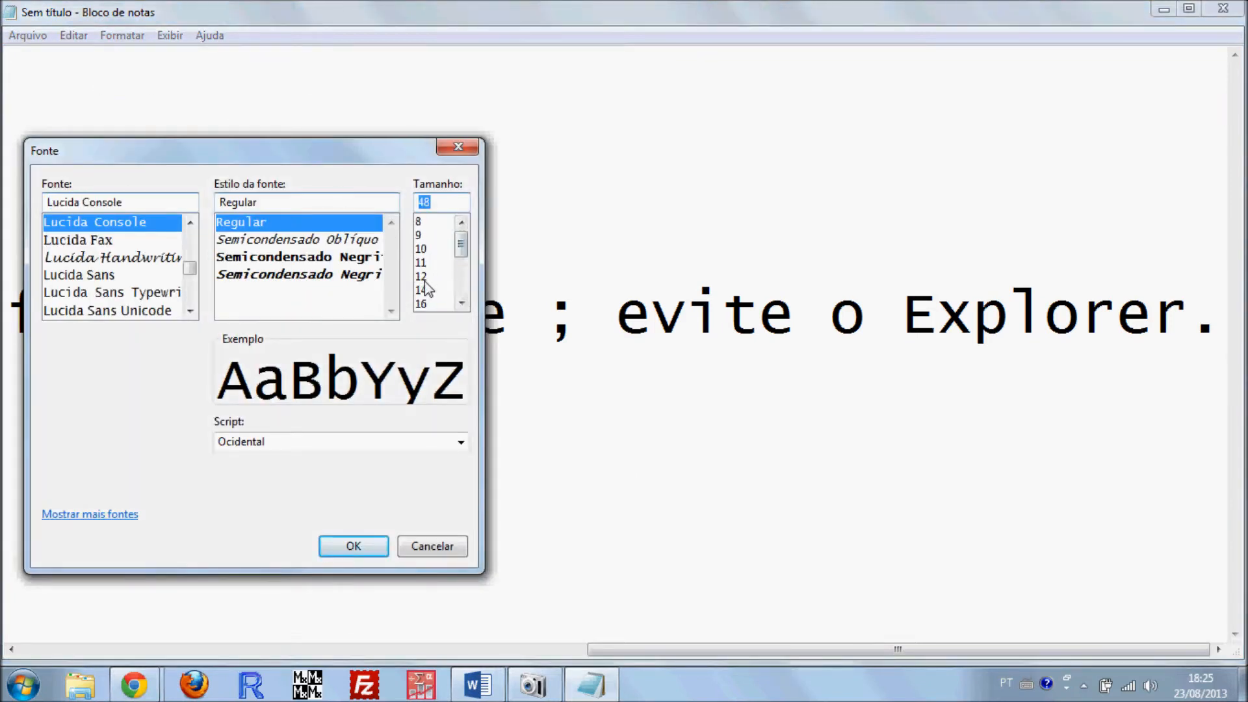
{"action": "left_click", "coordinate": [352, 548]}
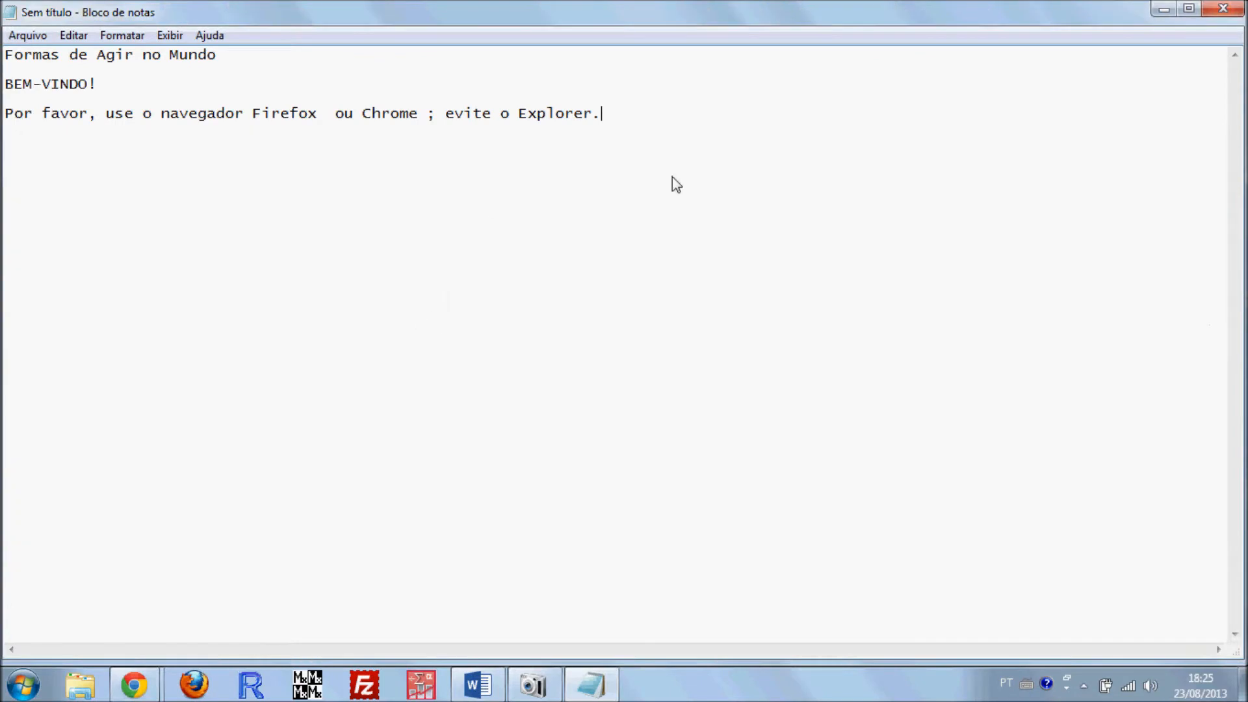
Copy all the plain text from Notepad into the Descrição field of the new questionnaire in LimeSurvey
{"action": "key", "text": "ctrl+a"}
{"action": "key", "text": "ctrl+c"}
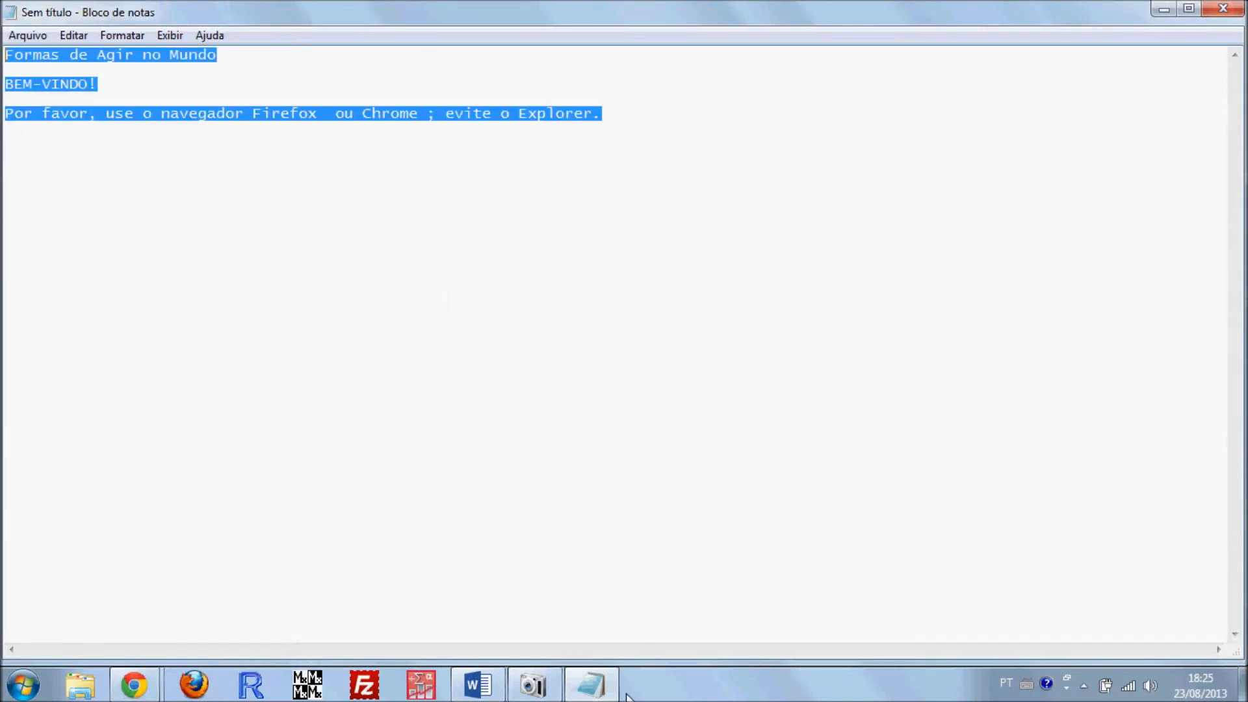
{"action": "left_click", "coordinate": [134, 685]}
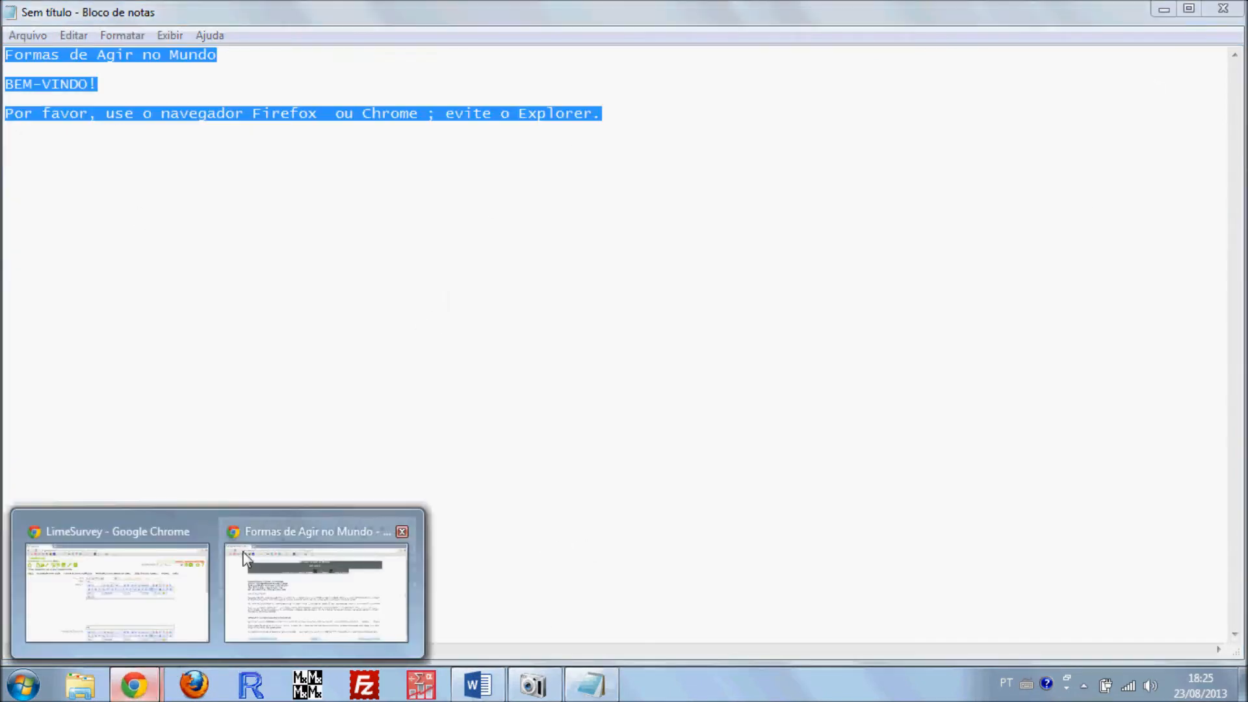
{"action": "left_click", "coordinate": [117, 572]}
{"action": "key", "text": "ctrl+v"}
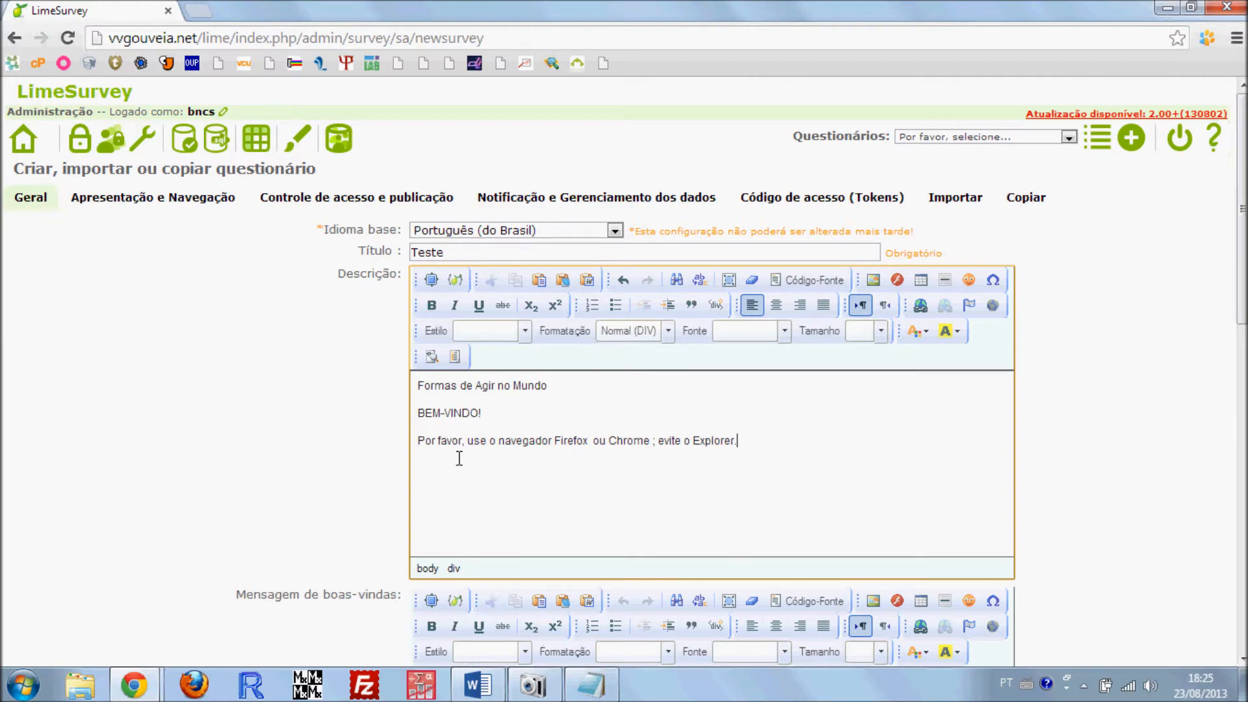
Place the cursor in Mensagem de boas-vindas, and copy the university header and full participant letter from the Word questionnaire
{"action": "scroll", "coordinate": [393, 474], "scroll_direction": "down", "scroll_amount": 2}
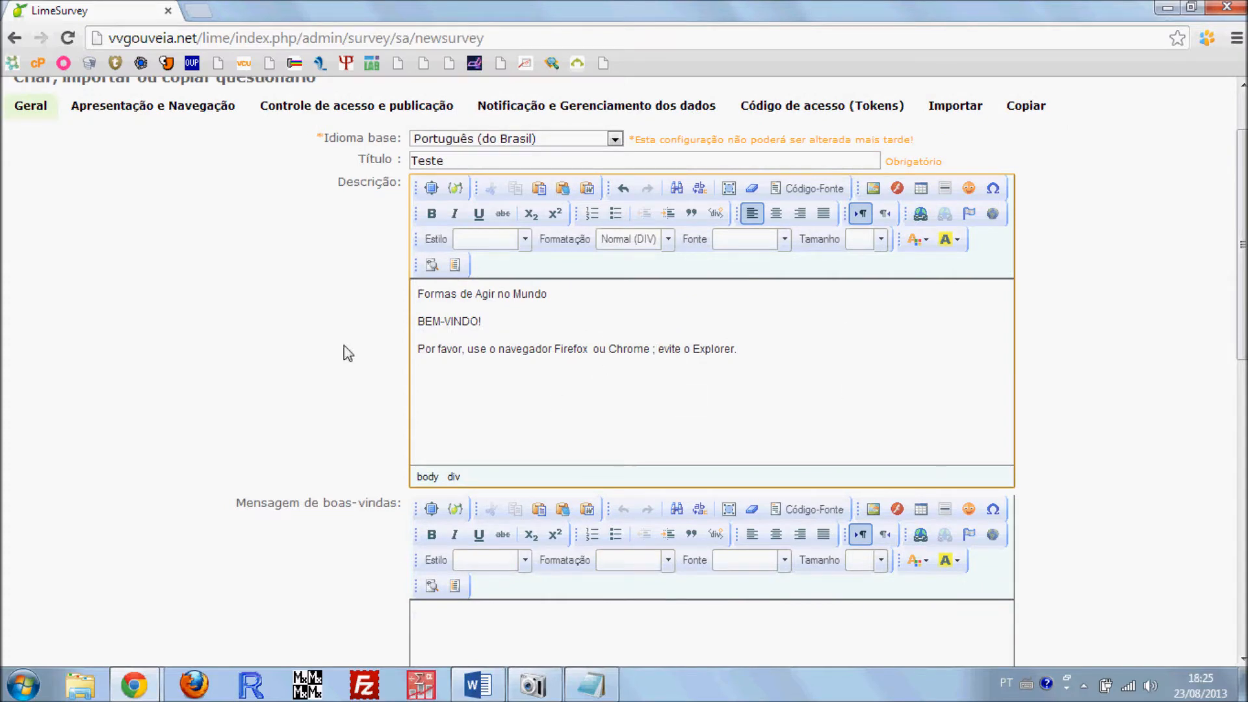
{"action": "scroll", "coordinate": [149, 338], "scroll_direction": "down", "scroll_amount": 2}
{"action": "scroll", "coordinate": [176, 325], "scroll_direction": "down", "scroll_amount": 6}
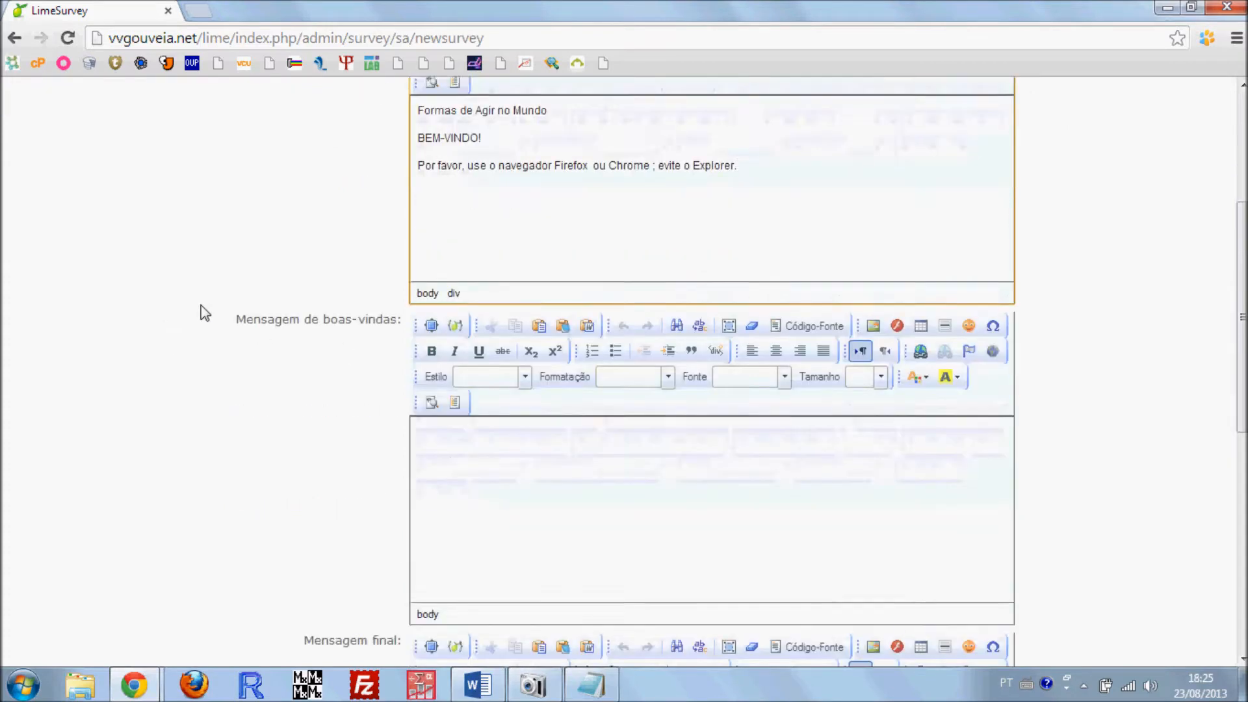
{"action": "left_click", "coordinate": [546, 293]}
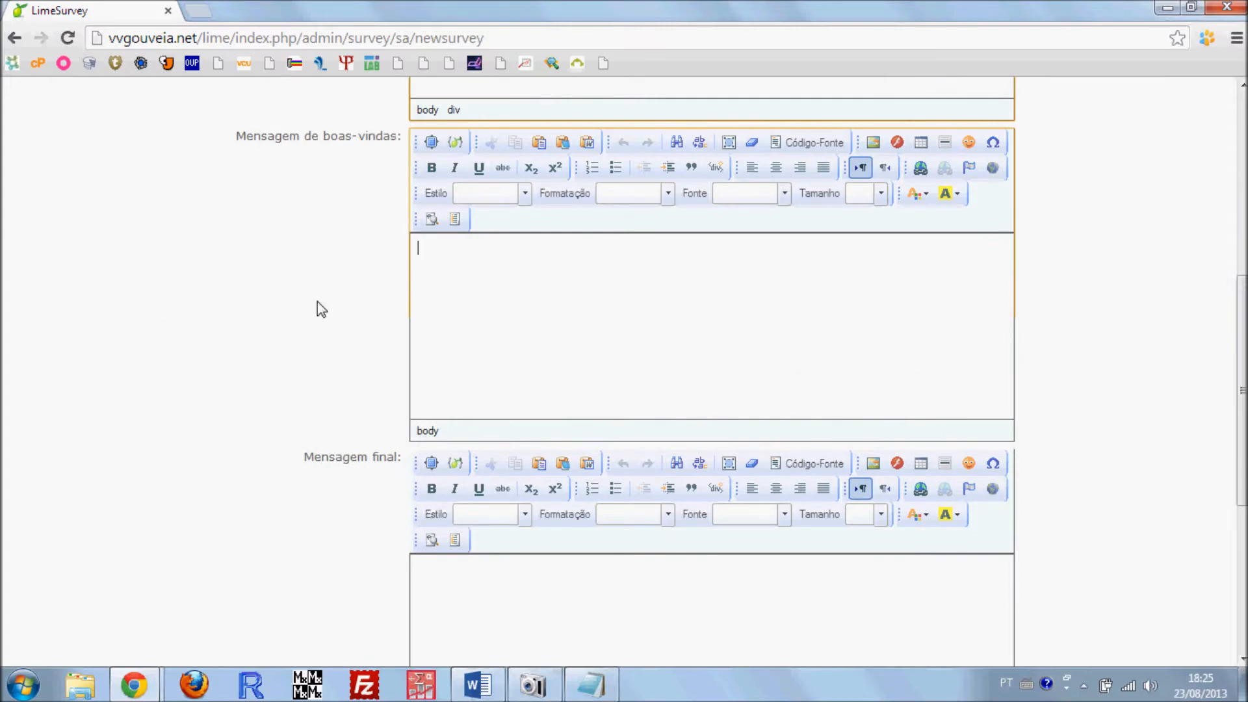
{"action": "left_click", "coordinate": [478, 685]}
{"action": "scroll", "coordinate": [373, 359], "scroll_direction": "down", "scroll_amount": 3}
{"action": "scroll", "coordinate": [373, 359], "scroll_direction": "down", "scroll_amount": 12}
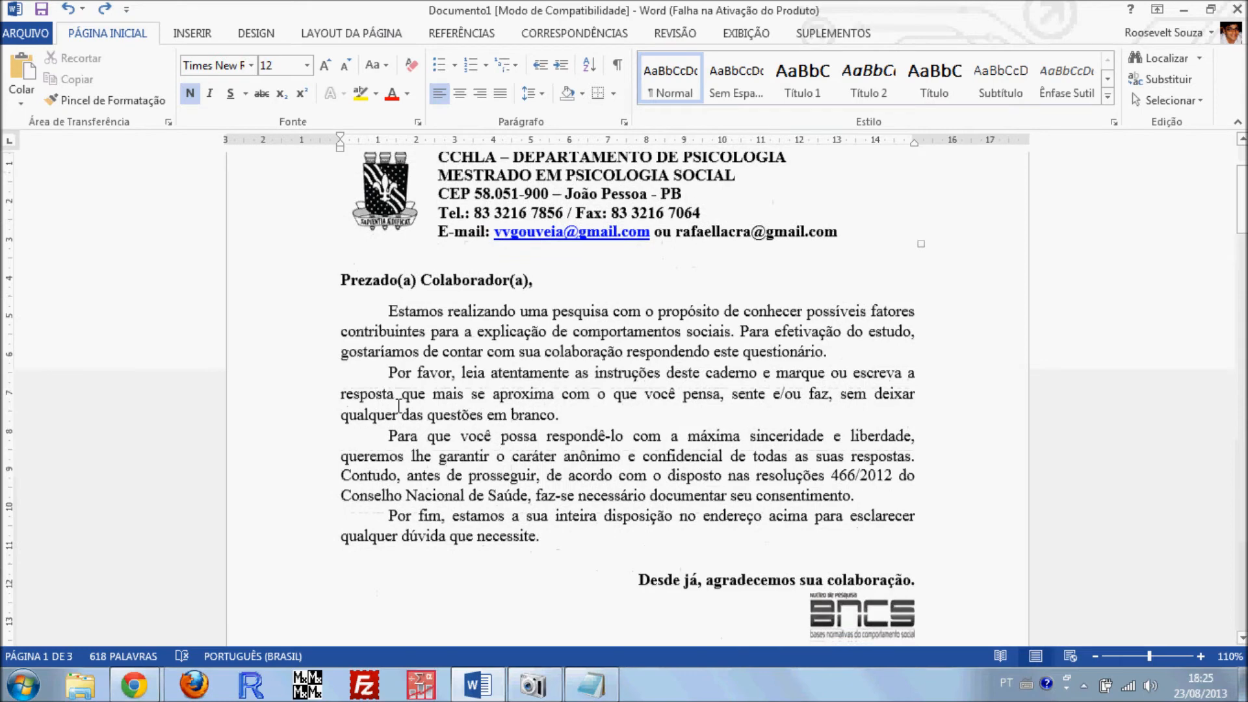
{"action": "scroll", "coordinate": [468, 391], "scroll_direction": "up", "scroll_amount": 9}
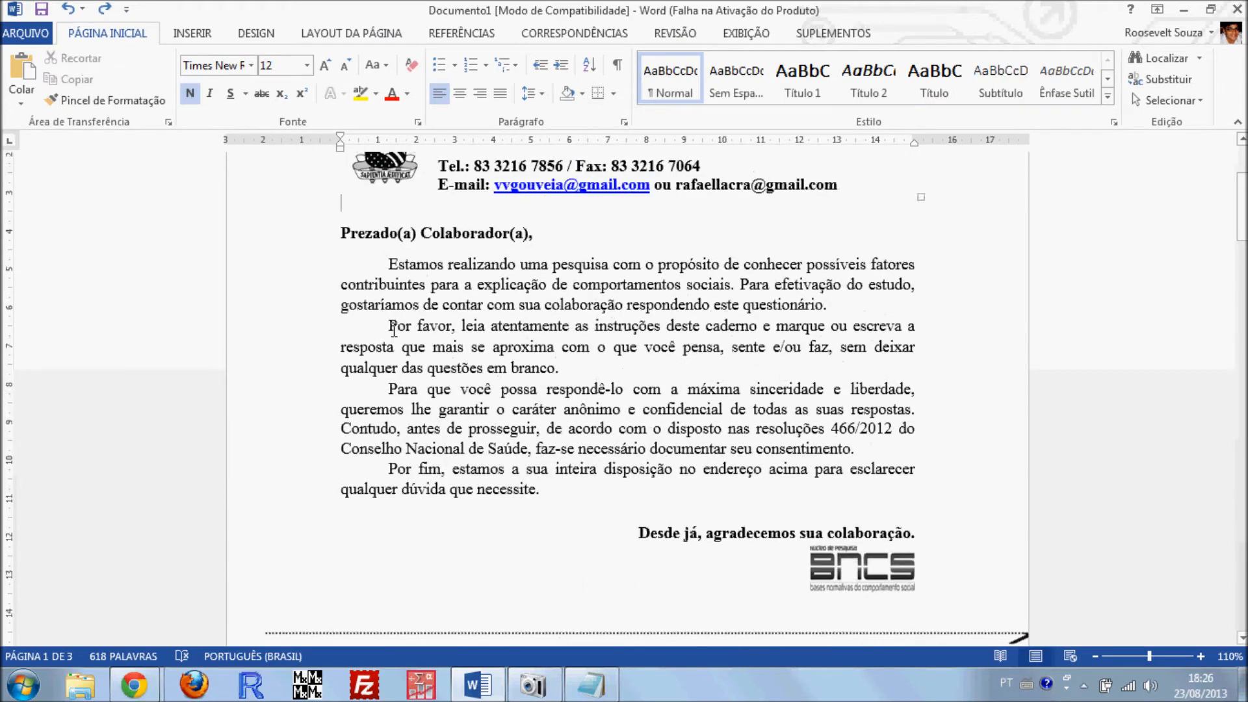
{"action": "left_click_drag", "start_coordinate": [919, 536], "coordinate": [423, 276]}
{"action": "left_click_drag", "start_coordinate": [457, 343], "coordinate": [445, 248]}
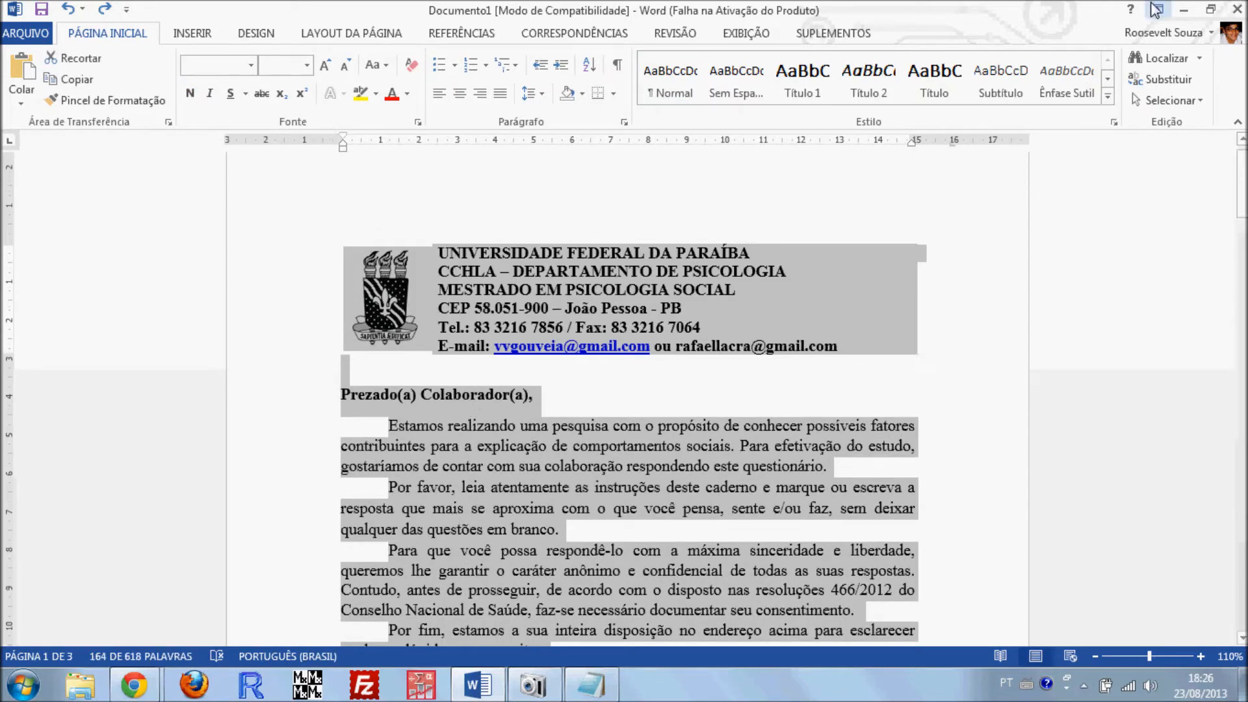
{"action": "left_click", "coordinate": [1184, 10]}
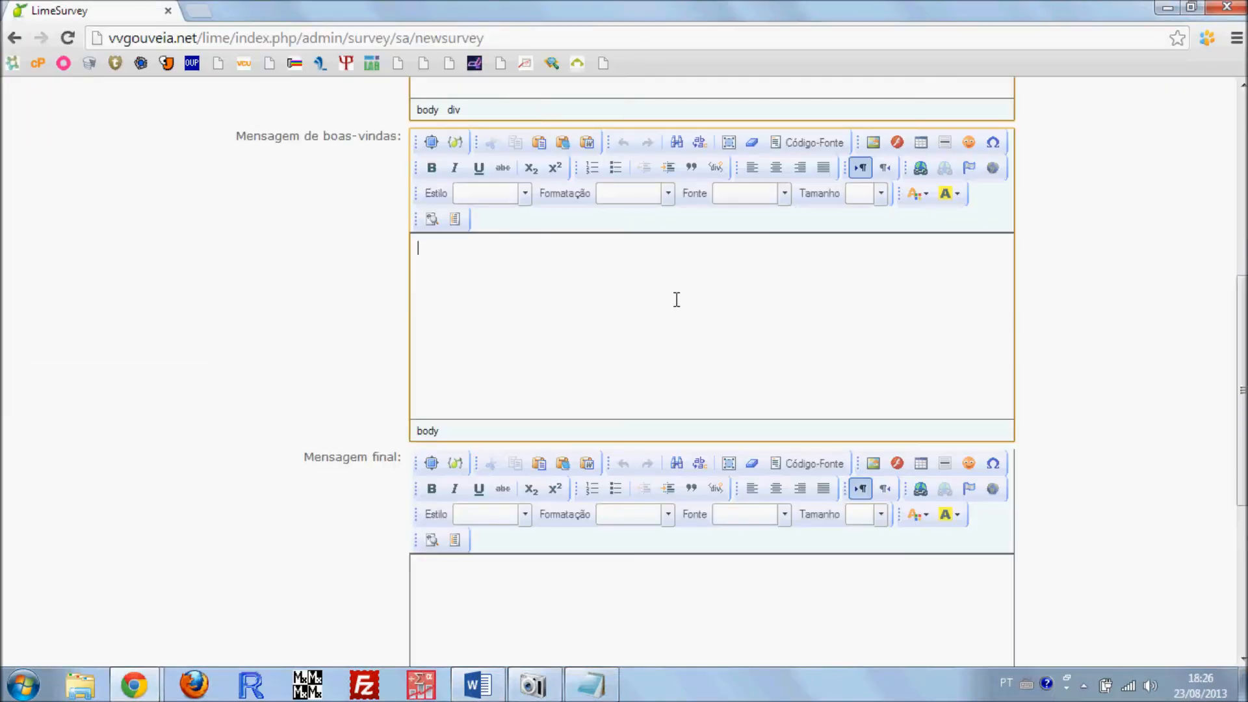
Examine the university header, participant letter and consent term in the existing survey's preview as a model for the welcome message
{"action": "mouse_move", "coordinate": [134, 684]}
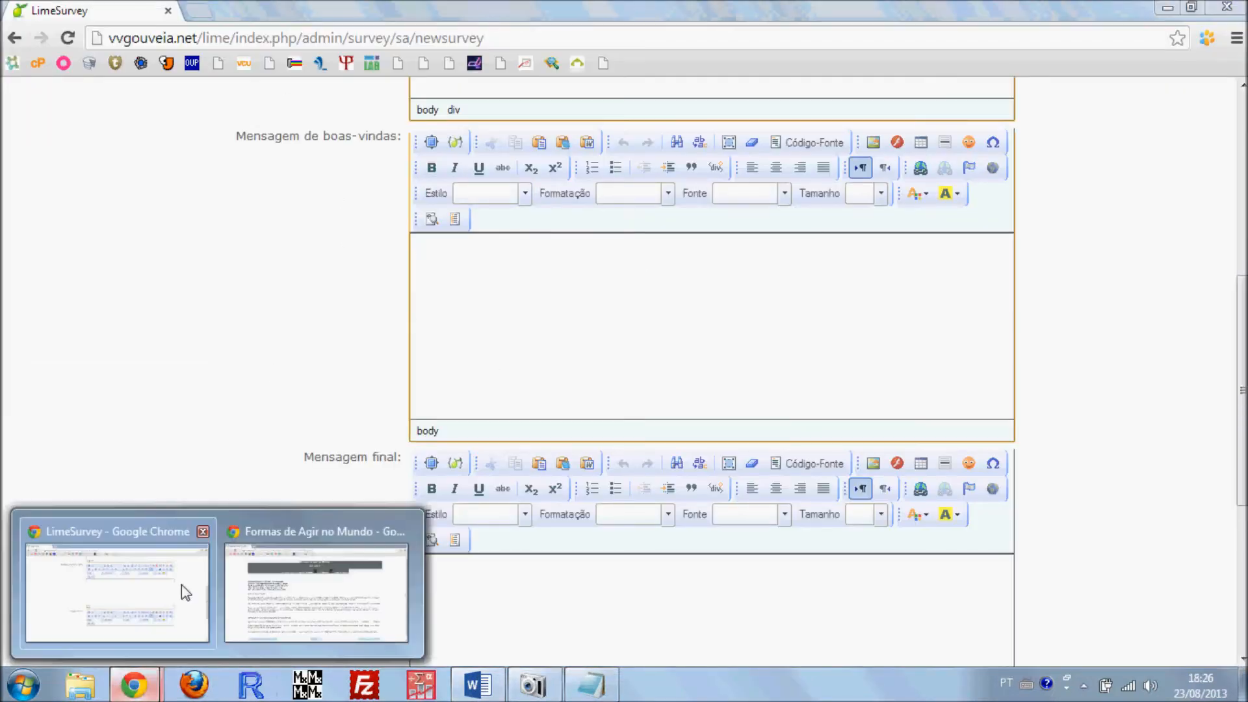
{"action": "left_click", "coordinate": [325, 588]}
{"action": "scroll", "coordinate": [626, 365], "scroll_direction": "down", "scroll_amount": 1}
{"action": "left_click_drag", "start_coordinate": [163, 219], "coordinate": [759, 588]}
{"action": "left_click", "coordinate": [732, 470]}
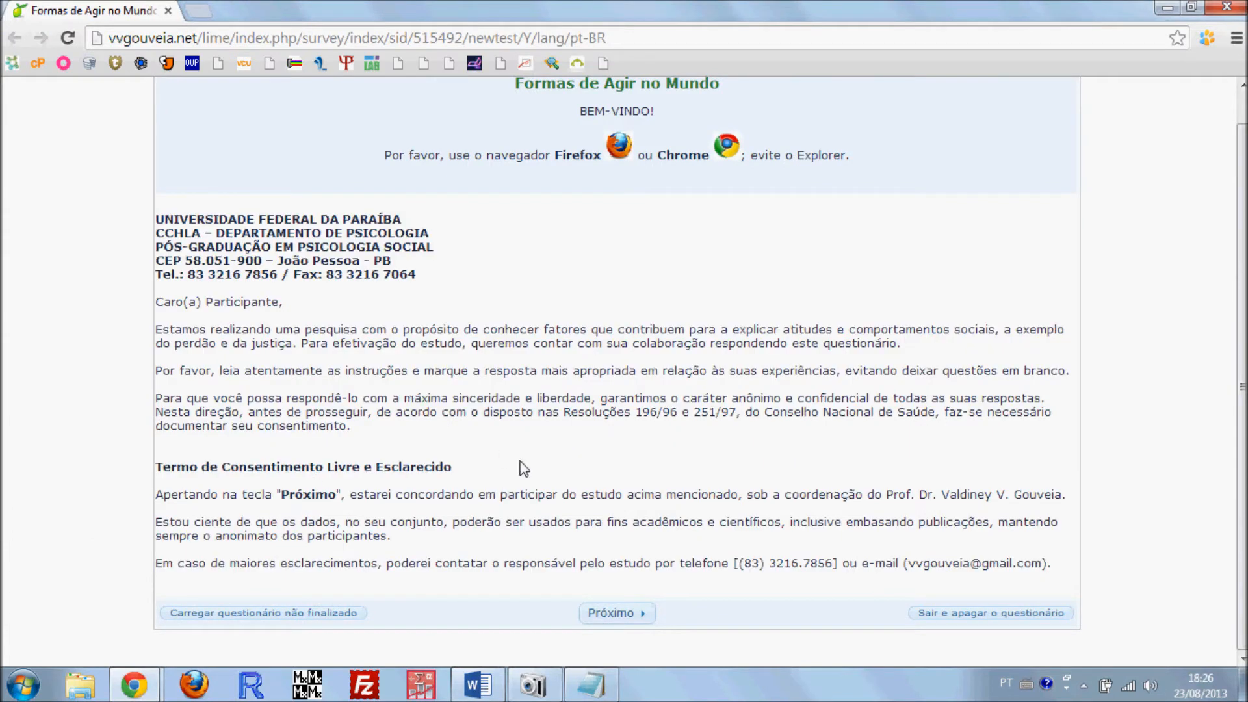
{"action": "left_click", "coordinate": [1168, 7]}
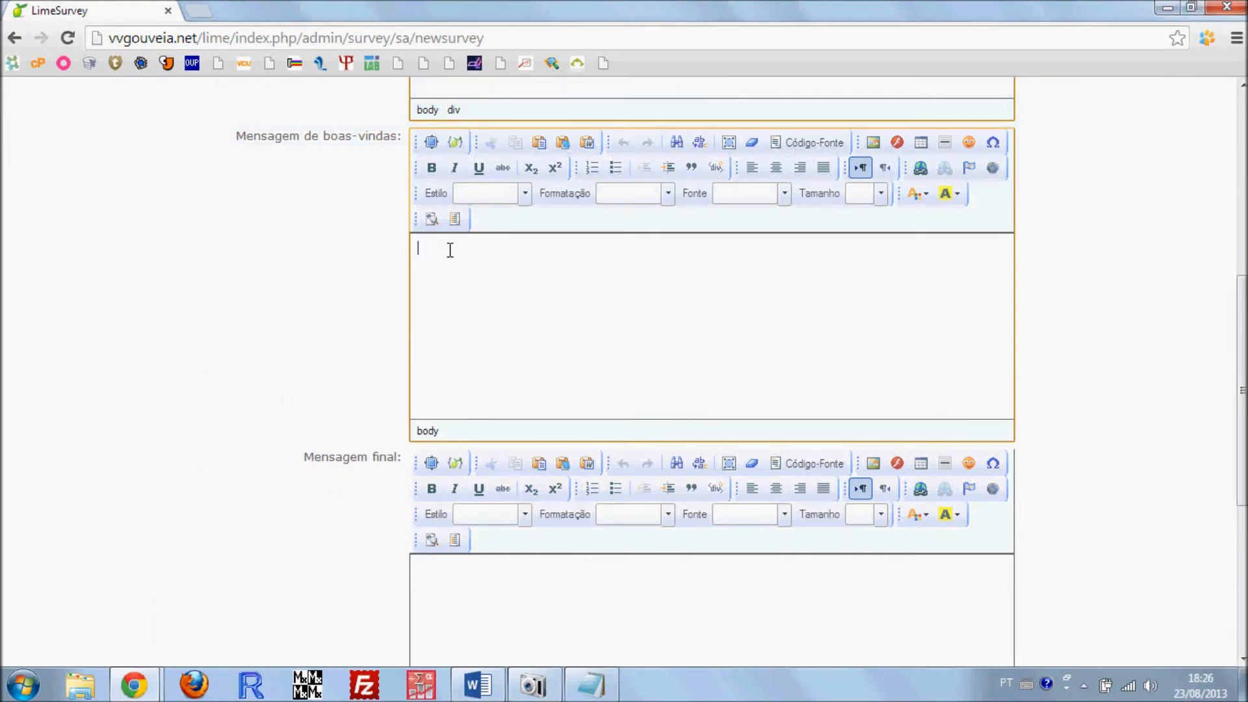
Paste the university header and participant letter into the Mensagem de boas-vindas field
{"action": "key", "text": "ctrl+v"}
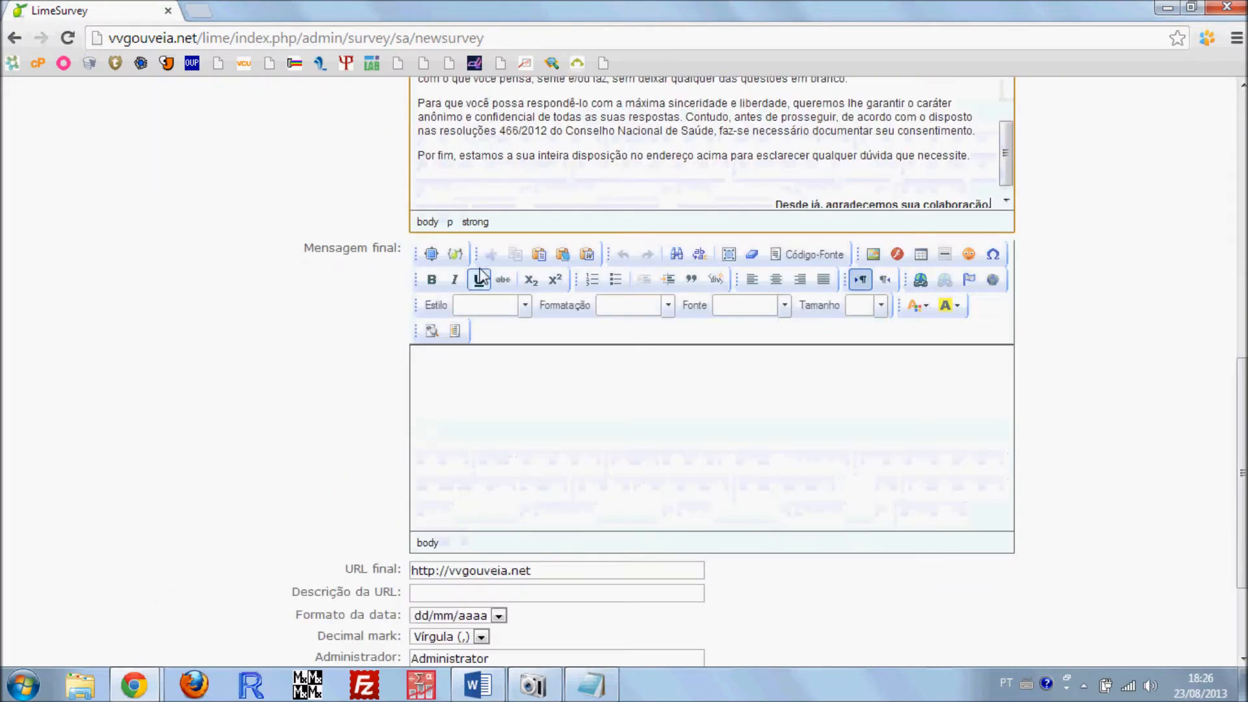
{"action": "scroll", "coordinate": [715, 305], "scroll_direction": "up", "scroll_amount": 5}
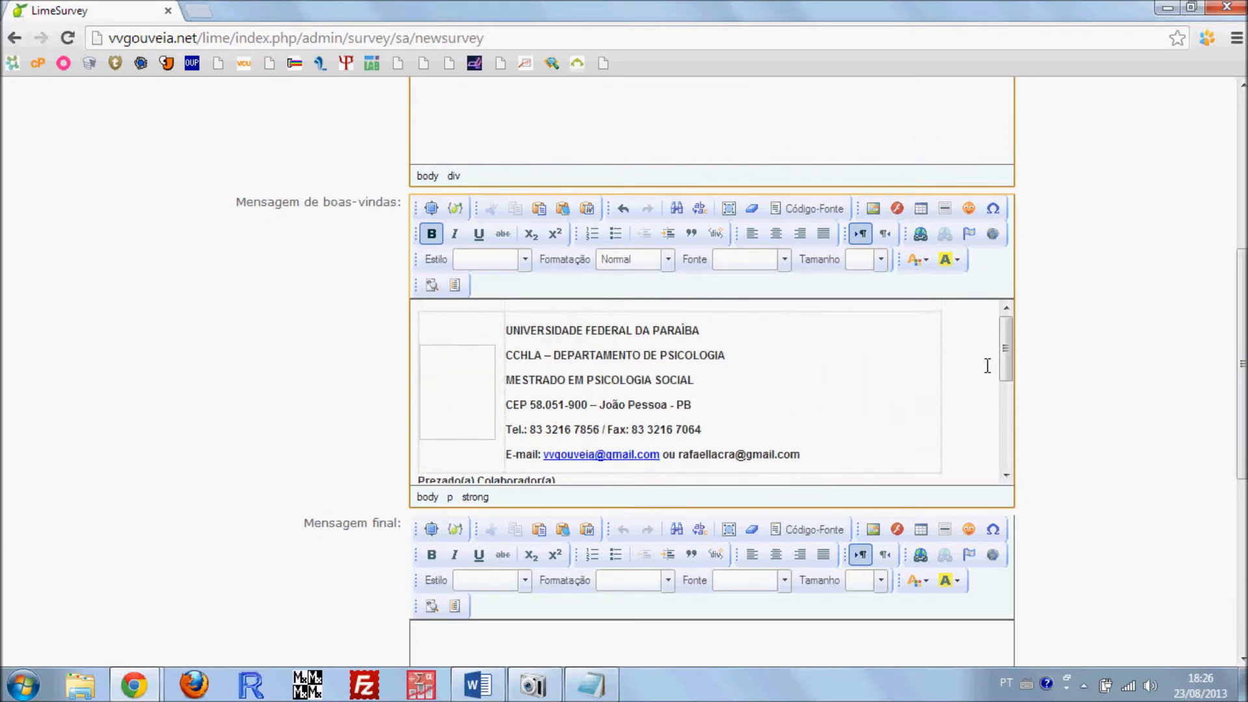
{"action": "mouse_move", "coordinate": [1006, 348]}
{"action": "left_mouse_down"}
{"action": "mouse_move", "coordinate": [1001, 434]}
{"action": "mouse_move", "coordinate": [1009, 332]}
{"action": "mouse_move", "coordinate": [1009, 385]}
{"action": "mouse_move", "coordinate": [1008, 333]}
{"action": "mouse_move", "coordinate": [1004, 364]}
{"action": "left_mouse_up"}
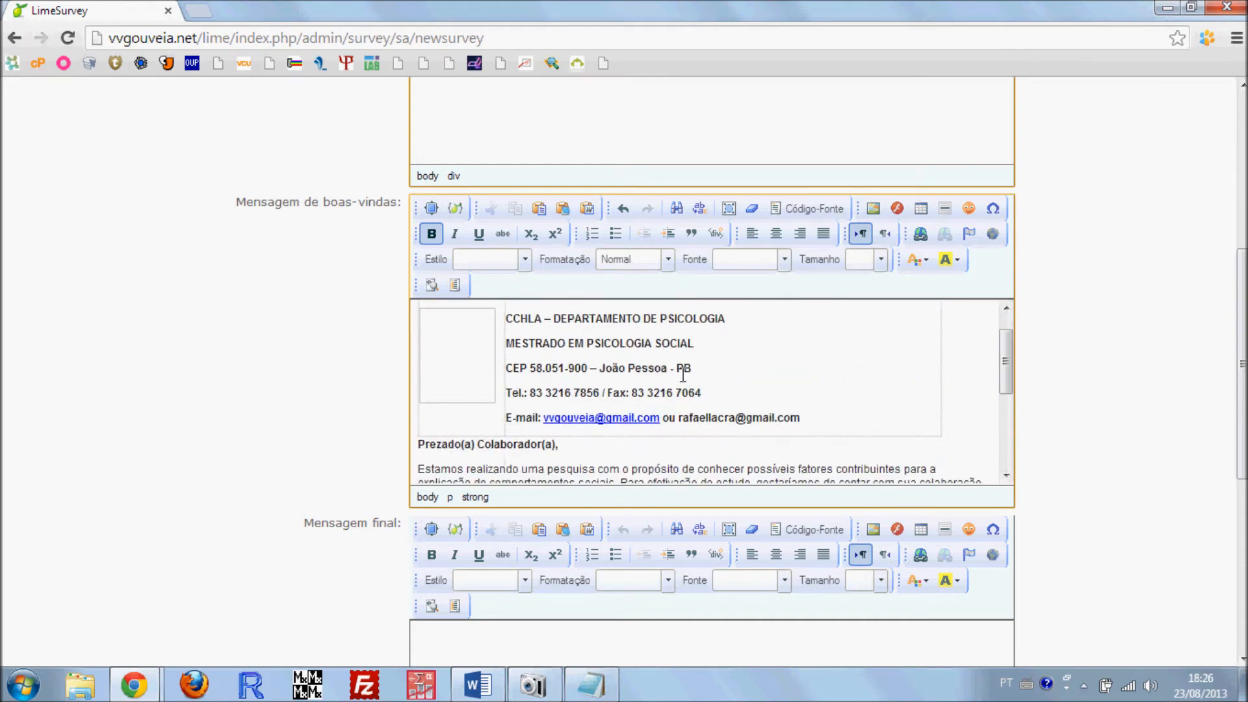
Delete the empty logo image placeholder from the header table in the welcome message
{"action": "left_click", "coordinate": [474, 368]}
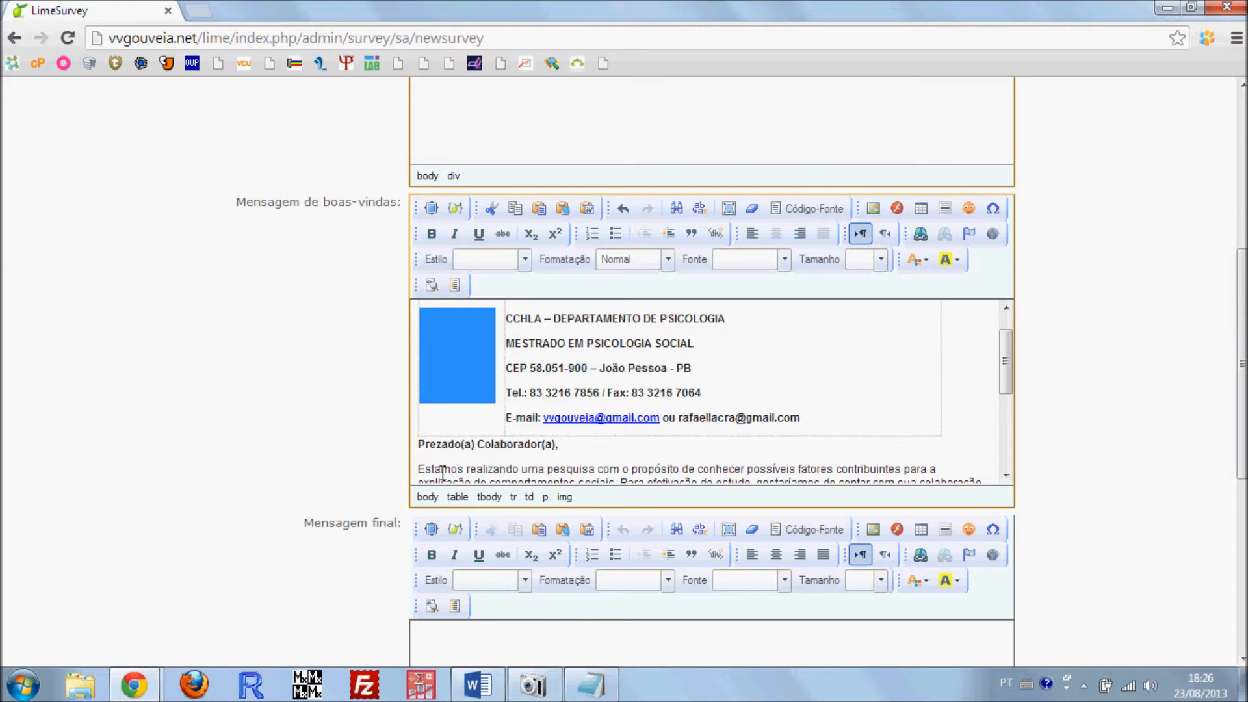
{"action": "key", "text": "Delete"}
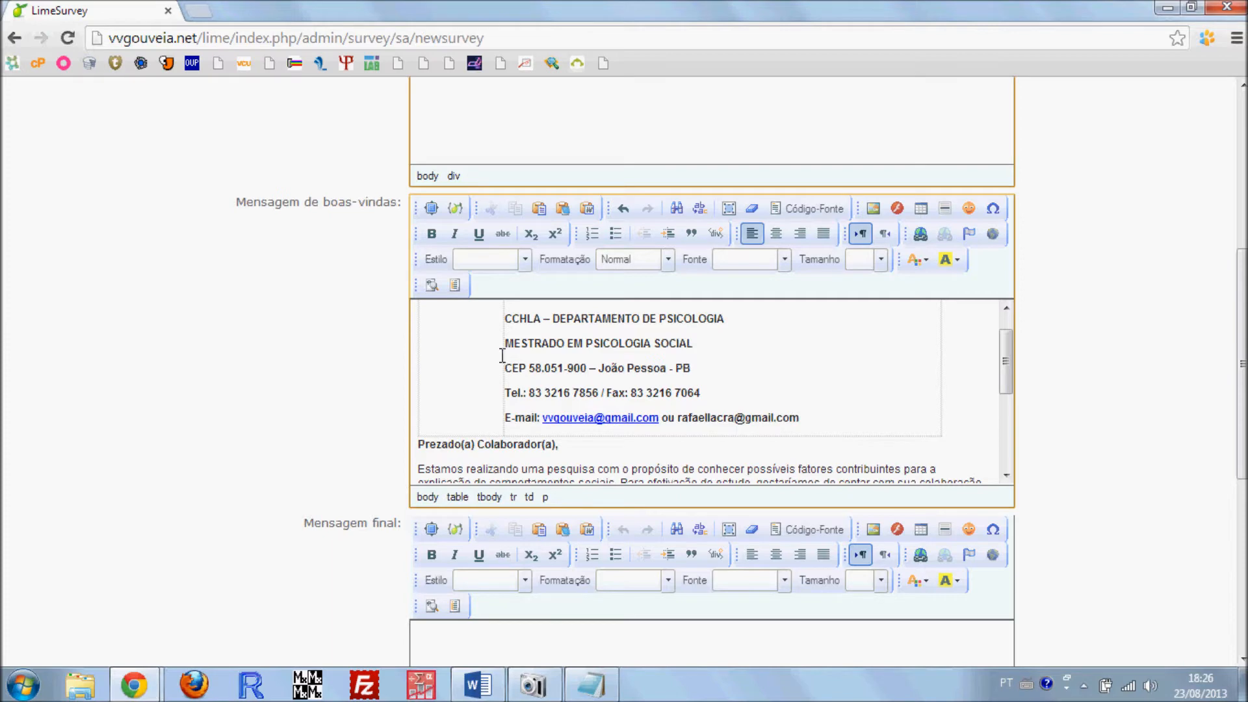
{"action": "left_click", "coordinate": [521, 367]}
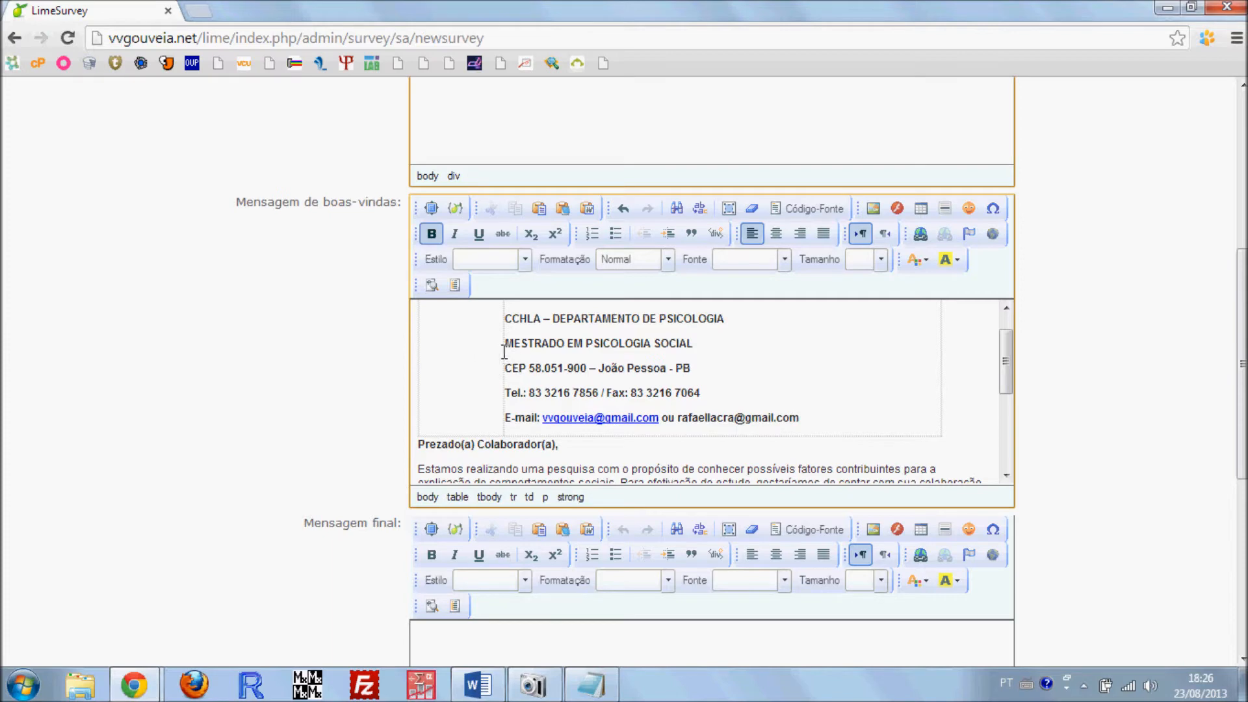
{"action": "scroll", "coordinate": [498, 404], "scroll_direction": "down", "scroll_amount": 8}
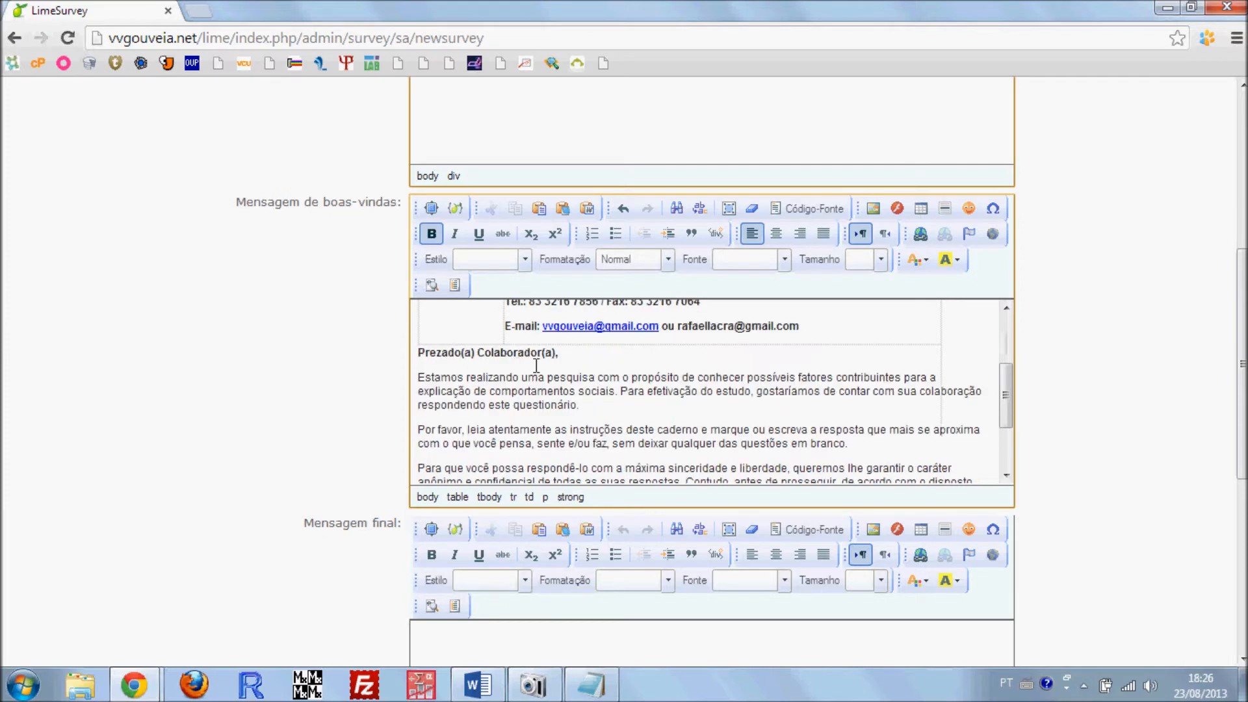
Enter "Muito obriga pela partipação. Rogo que com outra pesquisa..." as the Mensagem final
{"action": "scroll", "coordinate": [510, 500], "scroll_direction": "down", "scroll_amount": 3}
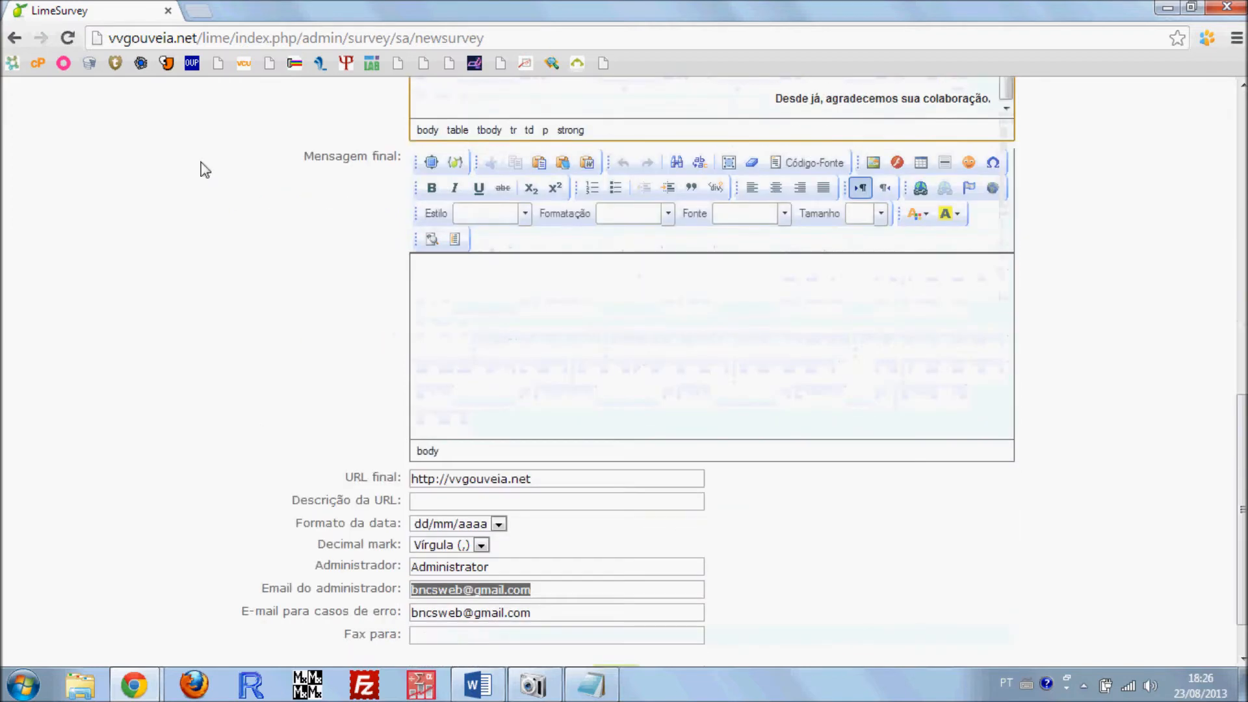
{"action": "left_click", "coordinate": [509, 299]}
{"action": "type", "text": "Mu"}
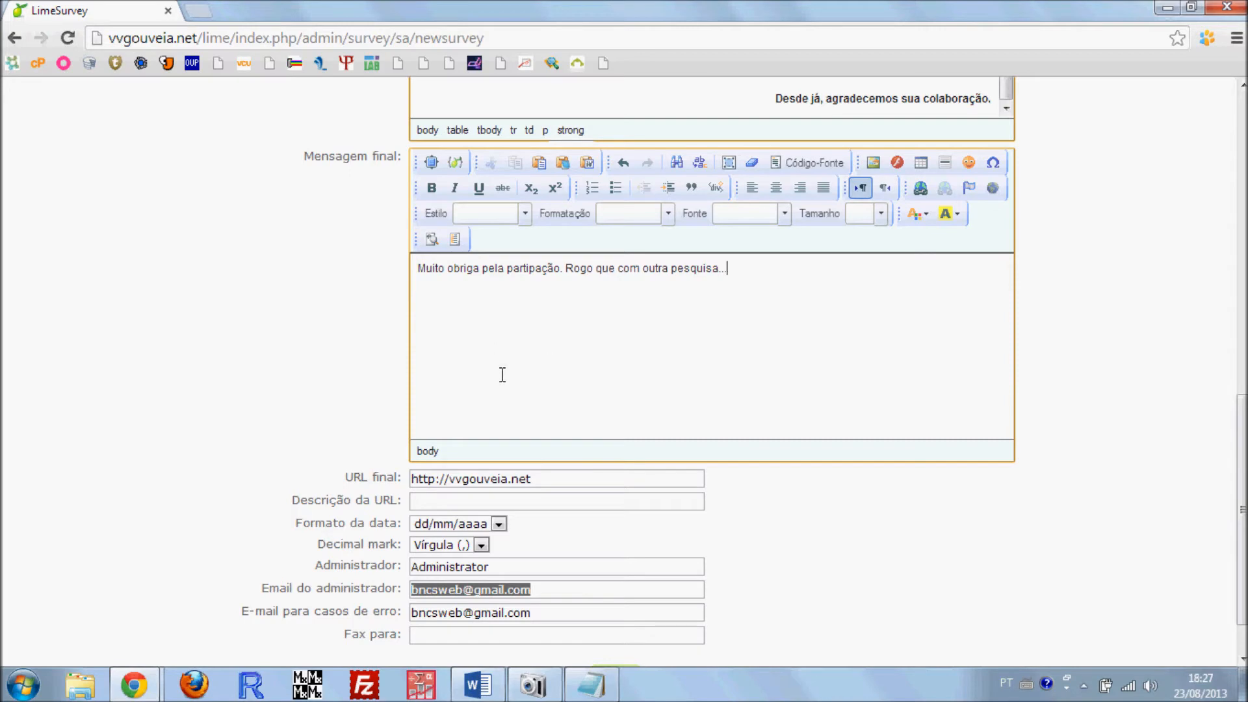
Review the final URL and the completed description, welcome message and final message fields
{"action": "left_click", "coordinate": [550, 479]}
{"action": "left_click_drag", "start_coordinate": [552, 480], "coordinate": [315, 448]}
{"action": "left_click", "coordinate": [268, 341]}
{"action": "scroll", "coordinate": [535, 213], "scroll_direction": "down", "scroll_amount": 1}
{"action": "scroll", "coordinate": [481, 340], "scroll_direction": "up", "scroll_amount": 10}
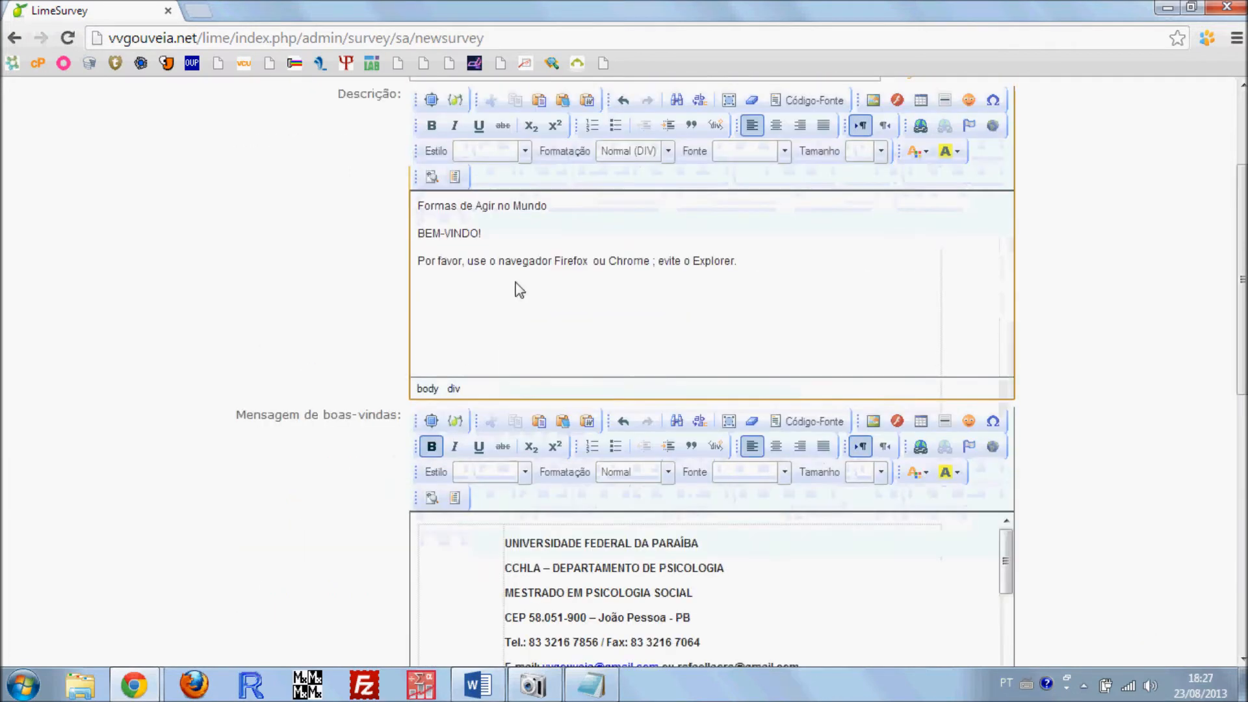
{"action": "scroll", "coordinate": [632, 357], "scroll_direction": "down", "scroll_amount": 10}
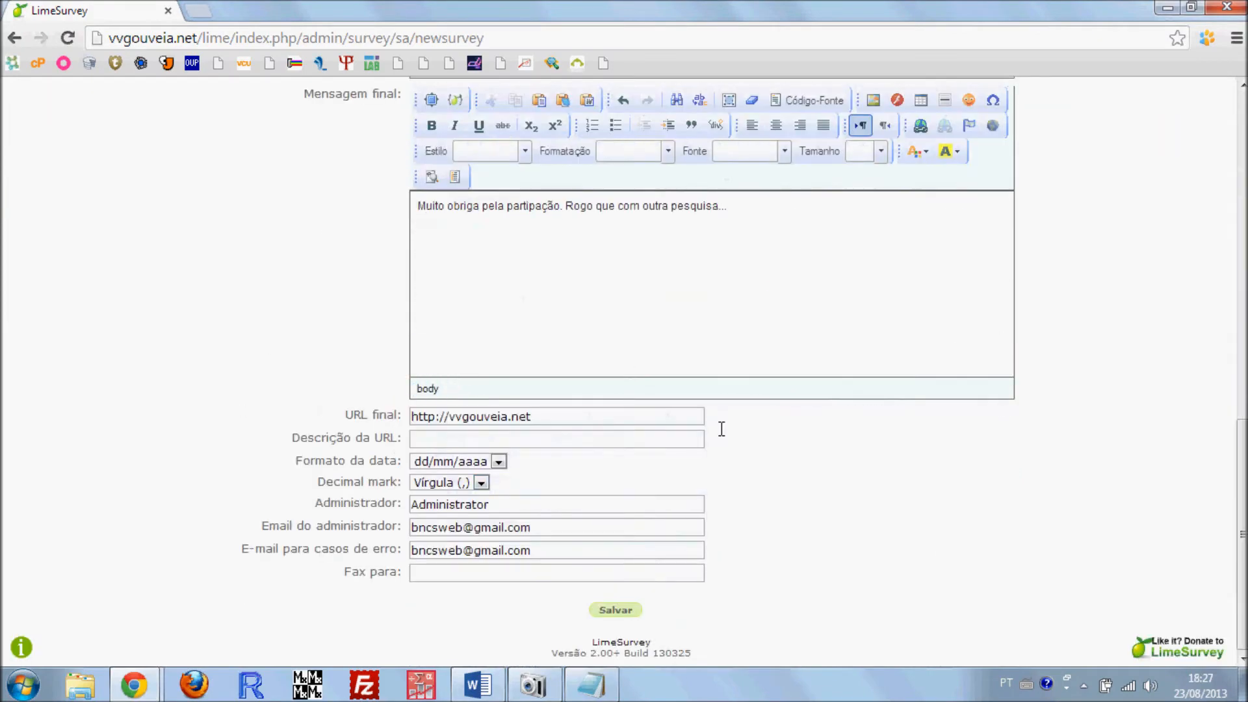
Compare the new questionnaire's description and welcome message with the welcome page of the example survey "Formas de Agir no Mundo"
{"action": "scroll", "coordinate": [446, 357], "scroll_direction": "up", "scroll_amount": 10}
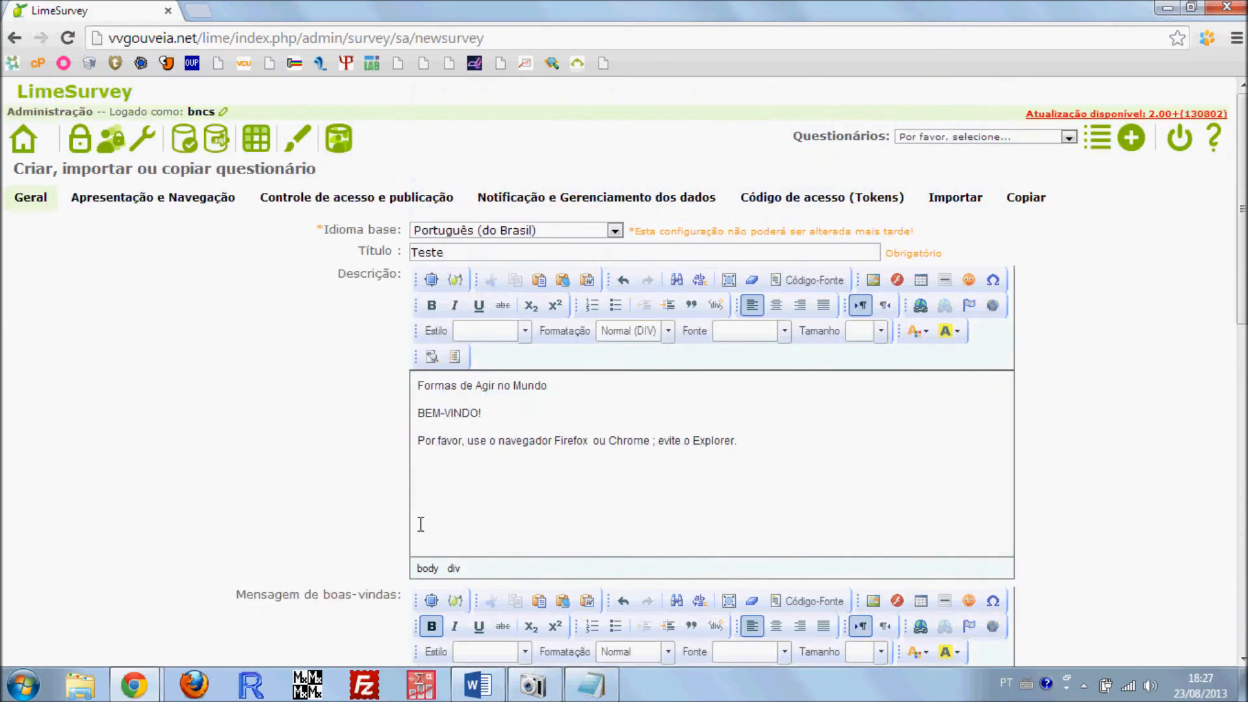
{"action": "scroll", "coordinate": [419, 523], "scroll_direction": "down", "scroll_amount": 3}
{"action": "mouse_move", "coordinate": [134, 684]}
{"action": "left_click", "coordinate": [361, 552]}
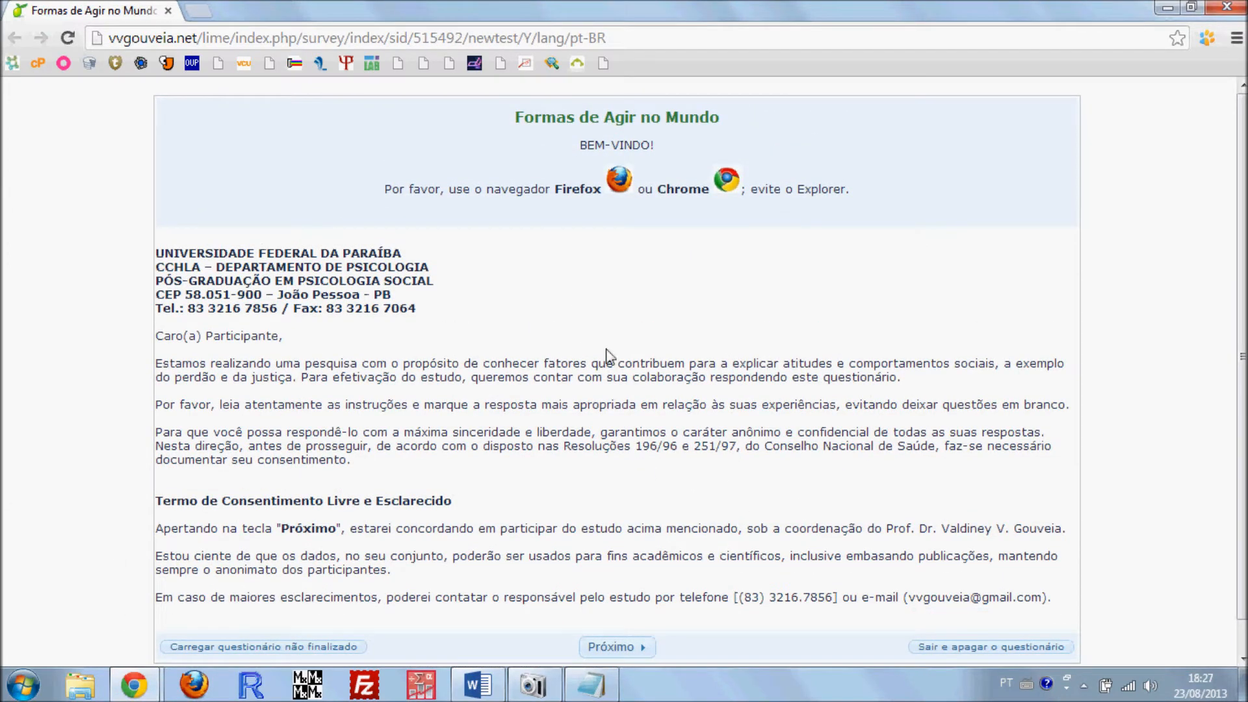
{"action": "scroll", "coordinate": [553, 349], "scroll_direction": "down", "scroll_amount": 1}
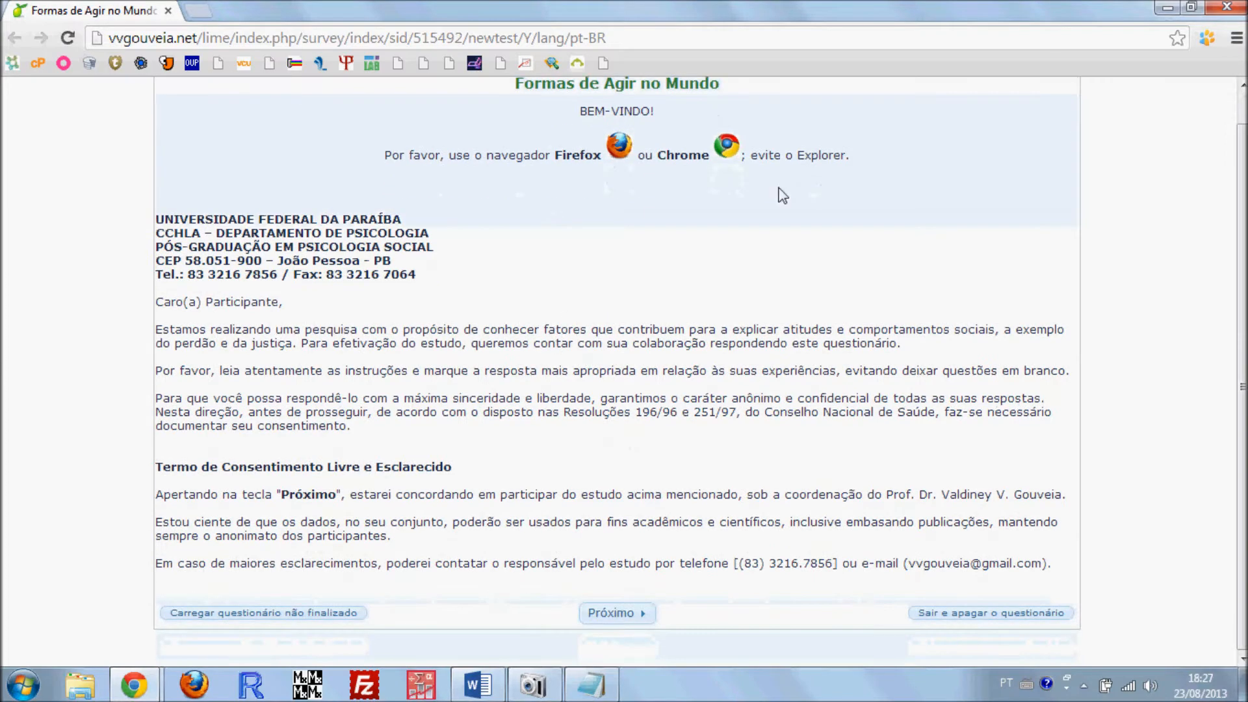
{"action": "left_click", "coordinate": [1162, 9]}
Save the new questionnaire and check which question groups it offers
{"action": "scroll", "coordinate": [355, 325], "scroll_direction": "down", "scroll_amount": 12}
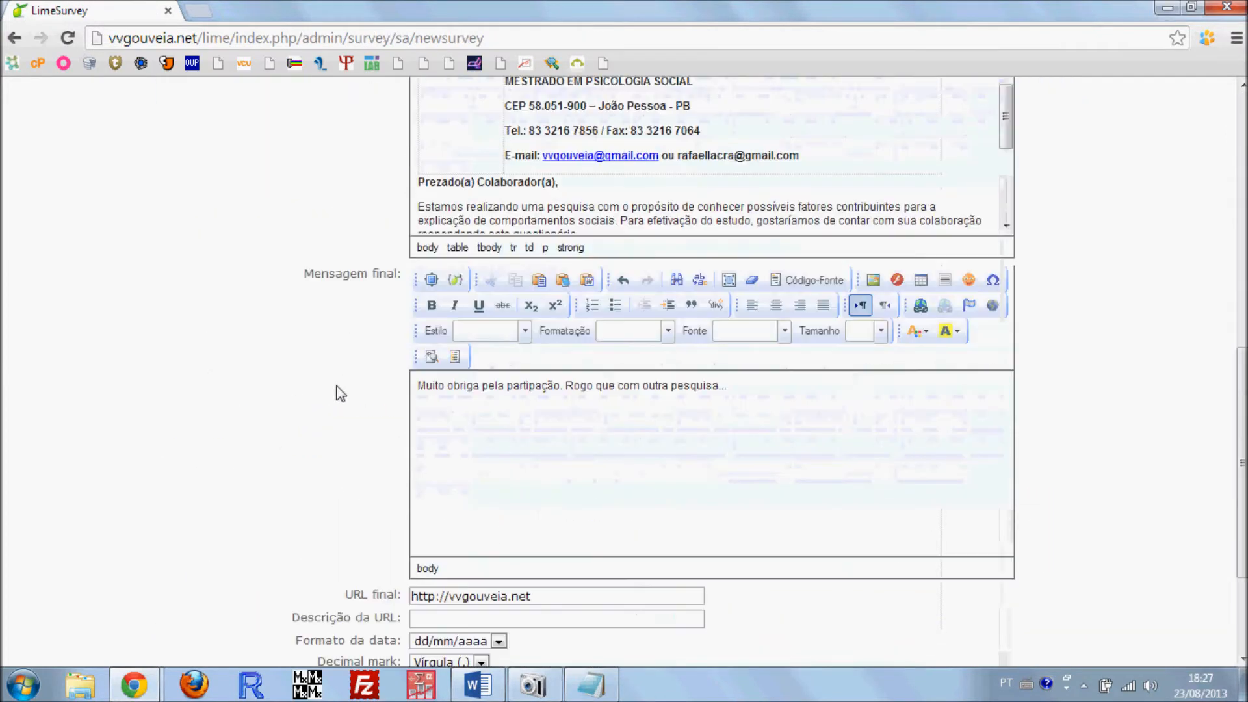
{"action": "left_click", "coordinate": [611, 616]}
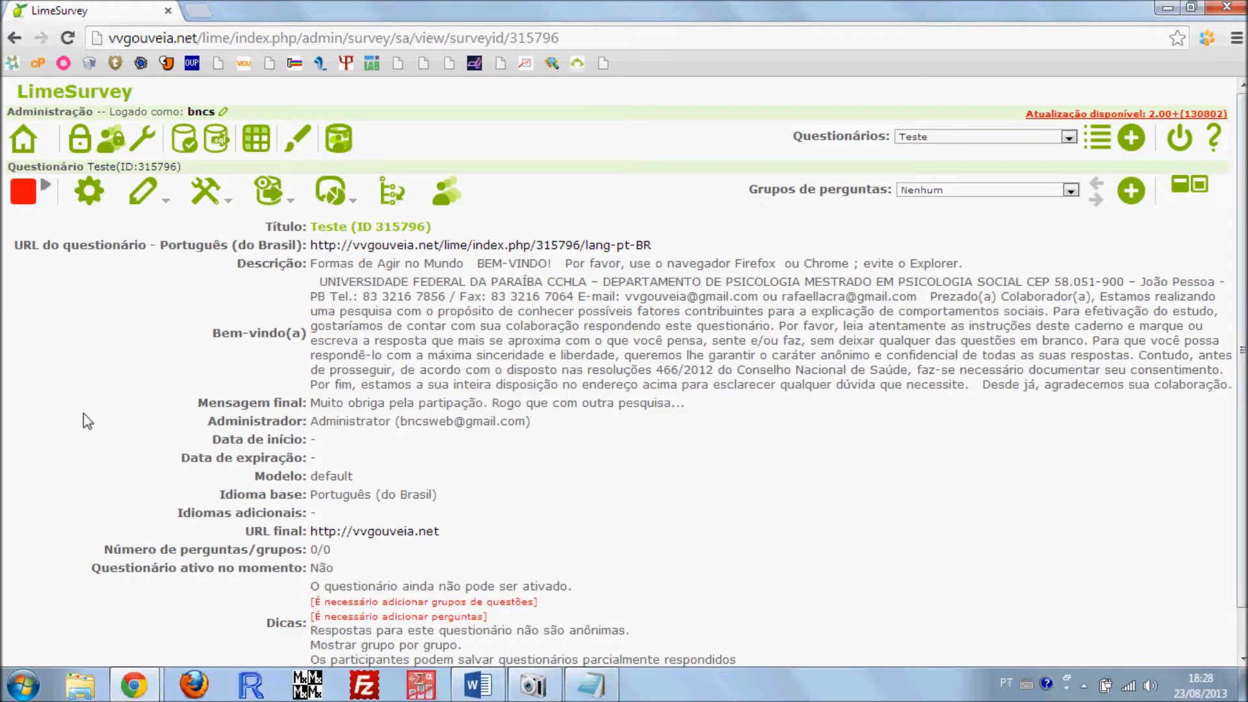
{"action": "left_click", "coordinate": [996, 189]}
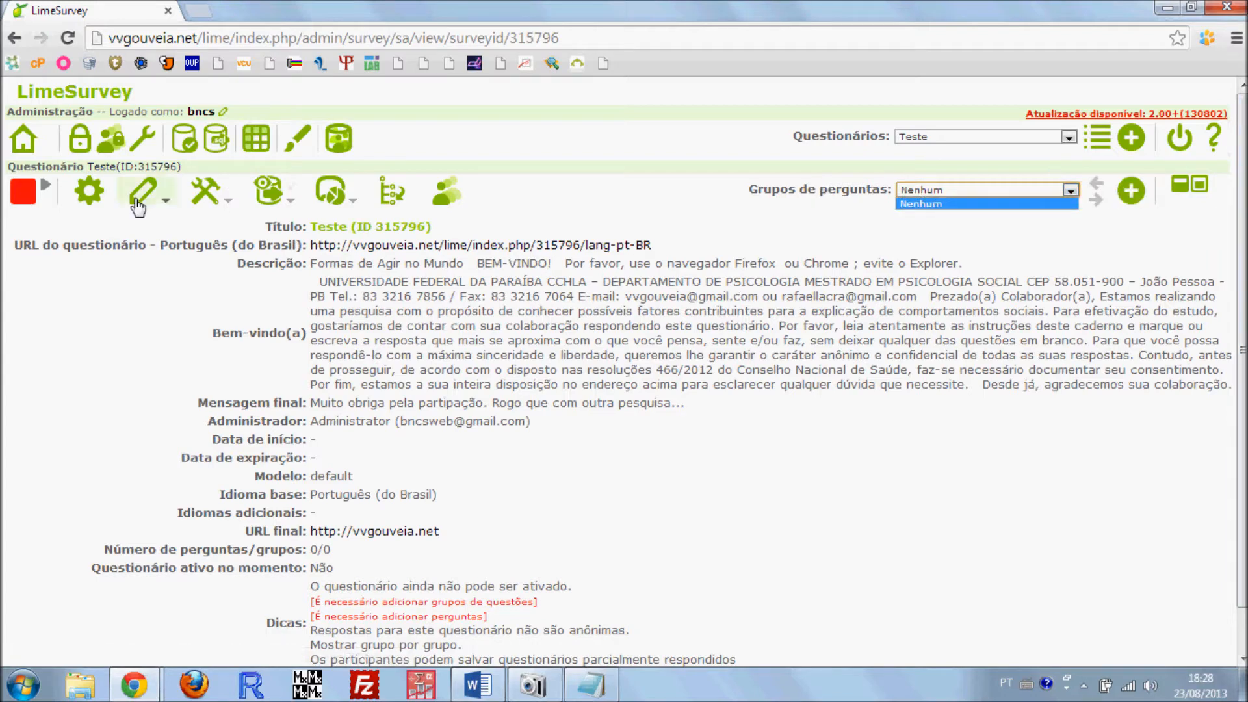
{"action": "left_click", "coordinate": [988, 204]}
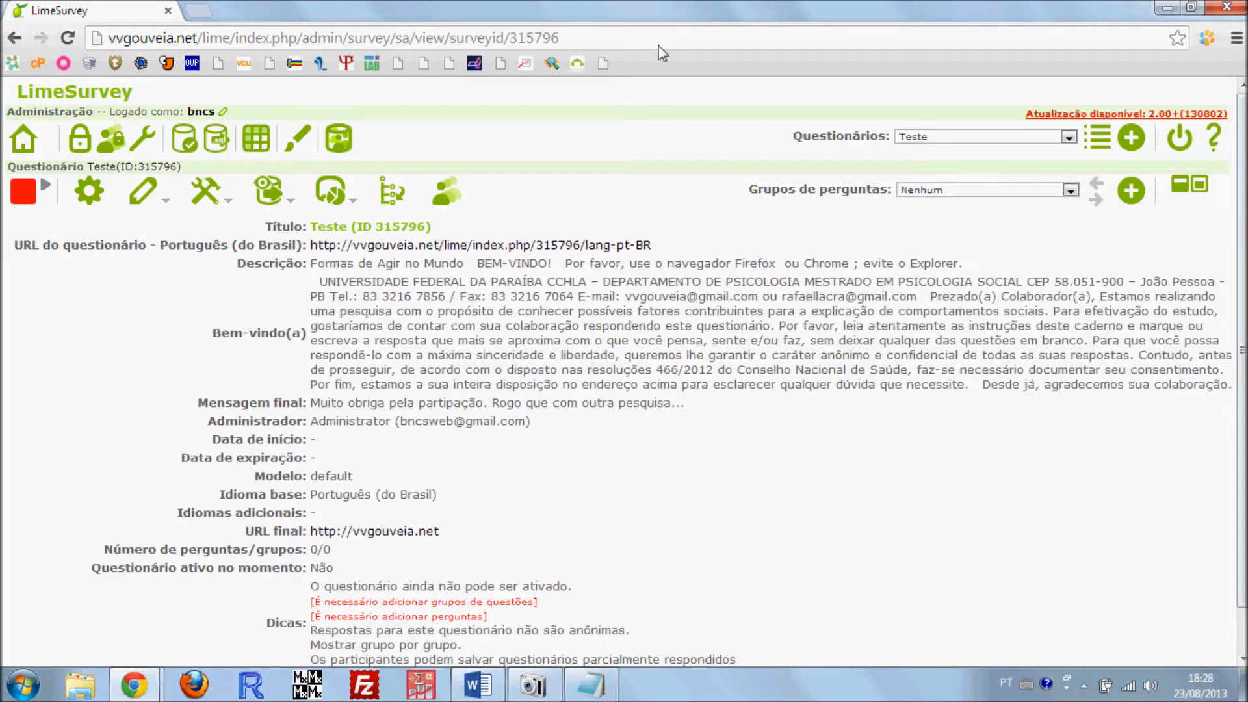
Switch to Word and review the values questionnaire's instructions, 1–7 response scale and item list
{"action": "left_click", "coordinate": [478, 684]}
{"action": "scroll", "coordinate": [700, 442], "scroll_direction": "down", "scroll_amount": 15}
{"action": "scroll", "coordinate": [700, 442], "scroll_direction": "down", "scroll_amount": 8}
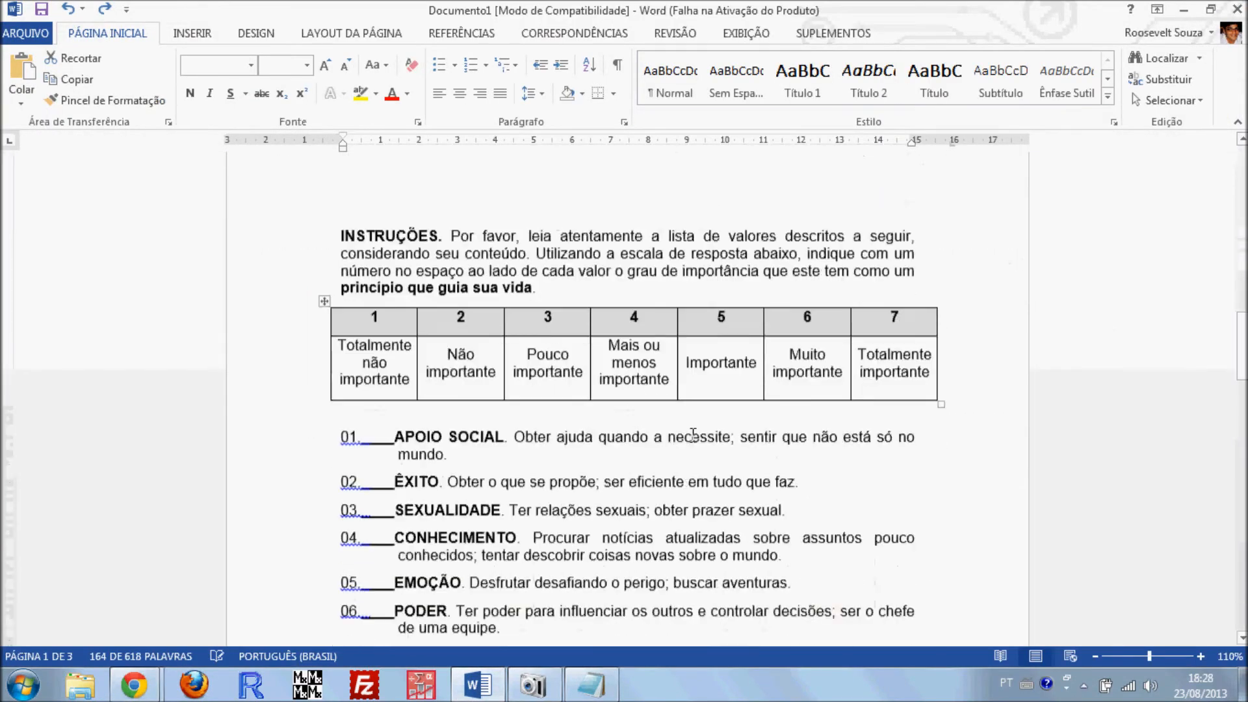
{"action": "left_click", "coordinate": [712, 417]}
{"action": "scroll", "coordinate": [717, 397], "scroll_direction": "up", "scroll_amount": 2}
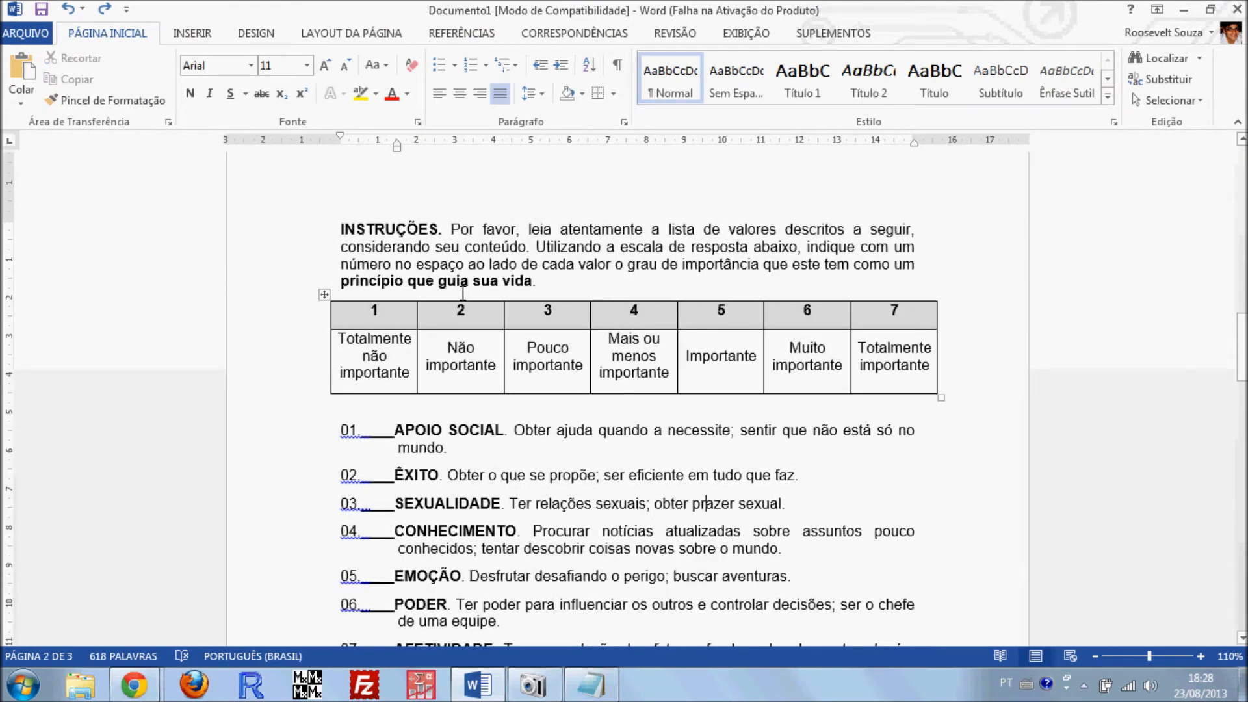
{"action": "left_click", "coordinate": [1183, 9]}
Start a new question group in the Teste questionnaire with the title "Questionário da Valores"
{"action": "left_click", "coordinate": [1130, 189]}
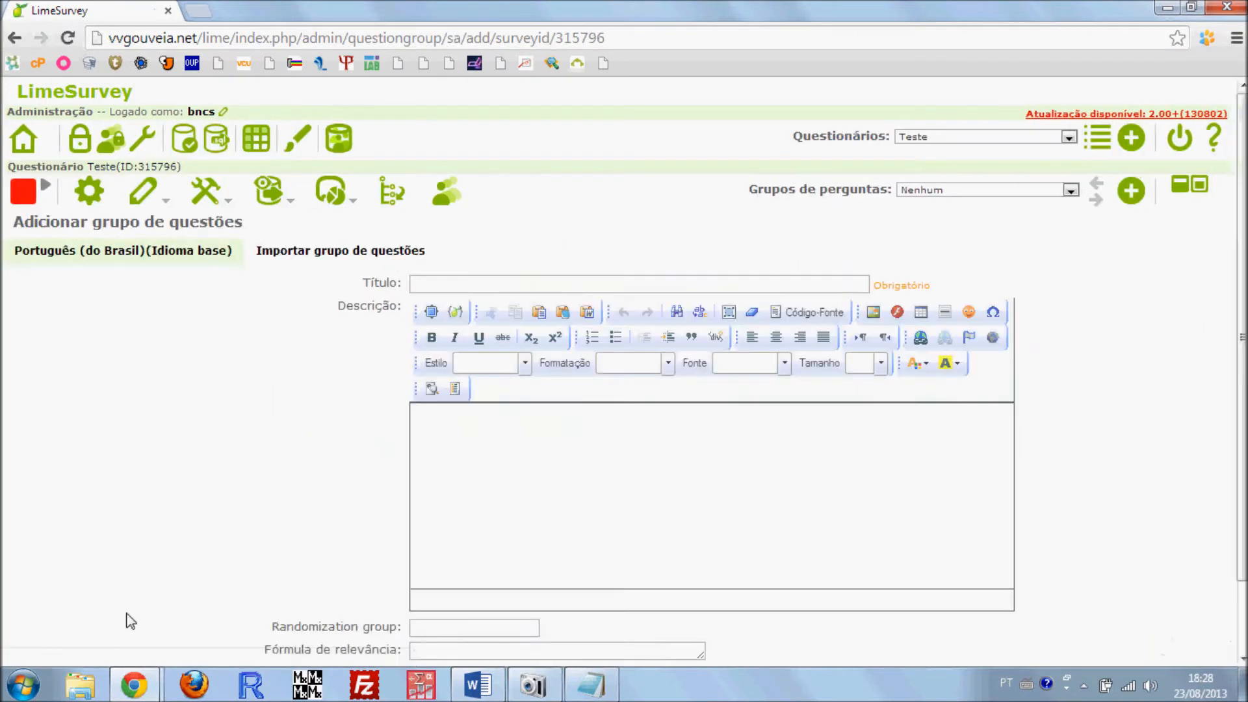
{"action": "left_click", "coordinate": [448, 288]}
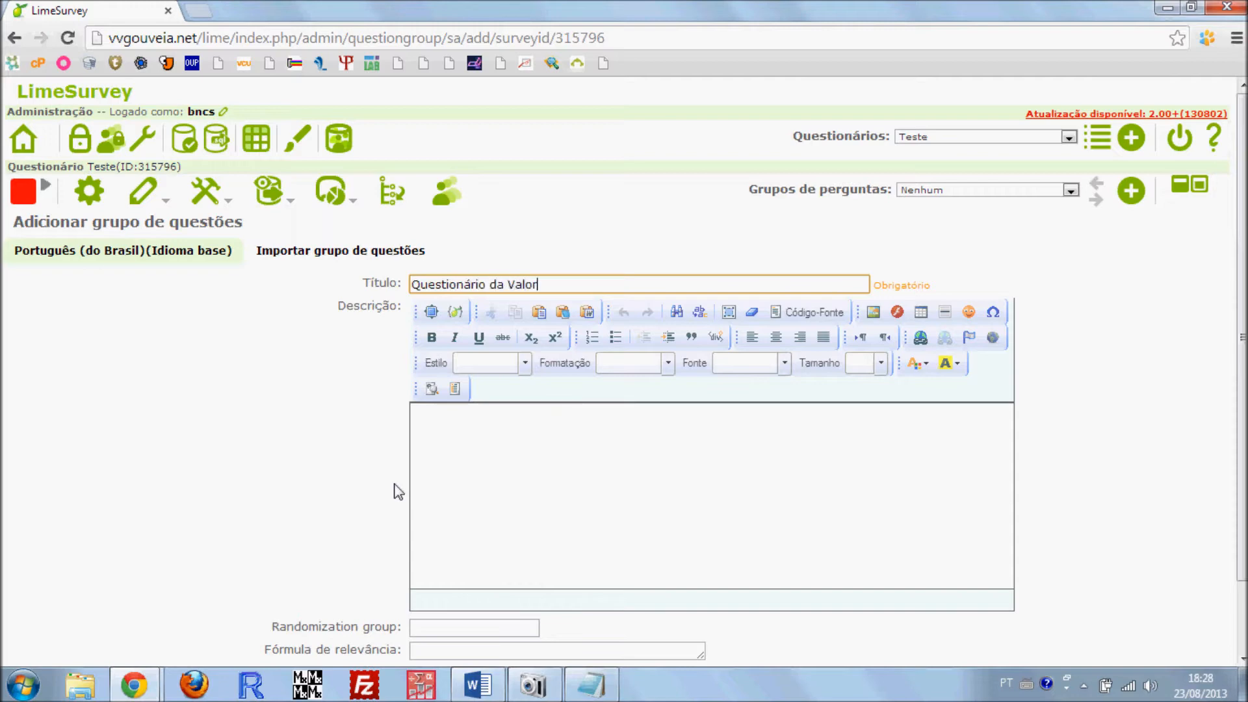
{"action": "scroll", "coordinate": [627, 364], "scroll_direction": "down", "scroll_amount": 2}
{"action": "left_click", "coordinate": [594, 365]}
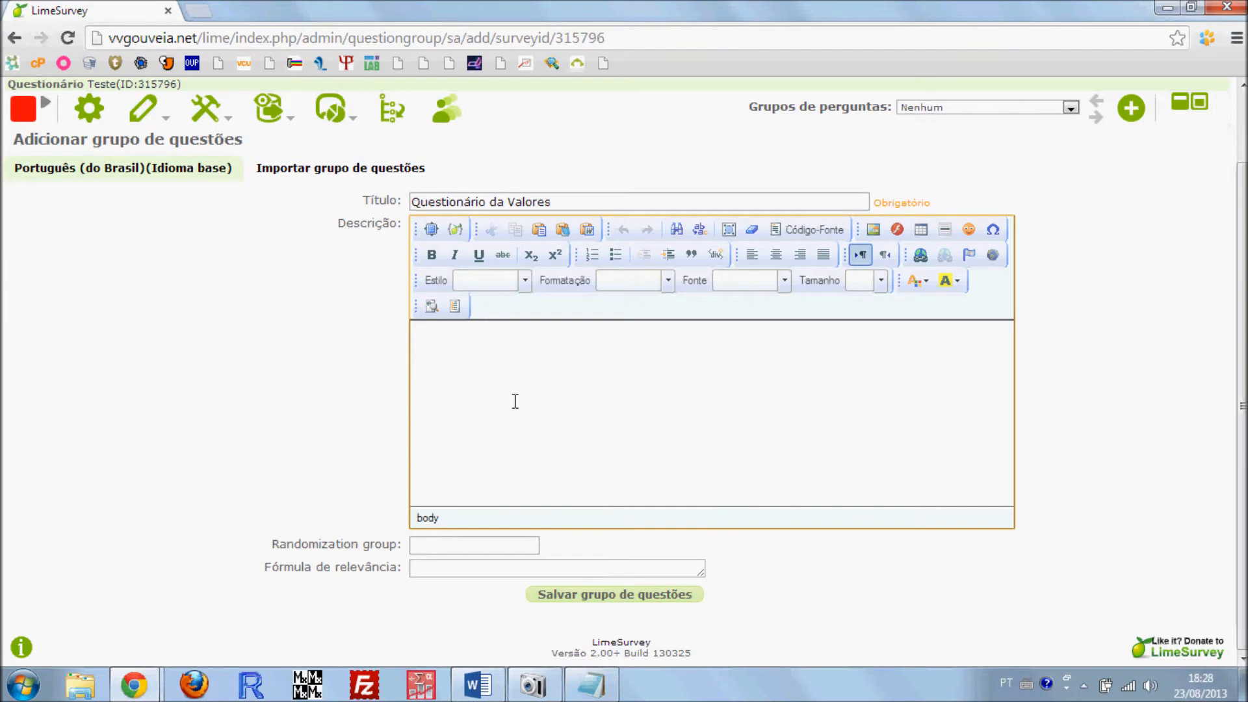
Go through the example survey to its Perdão page, entering "teste" as the Identificação
{"action": "mouse_move", "coordinate": [133, 685]}
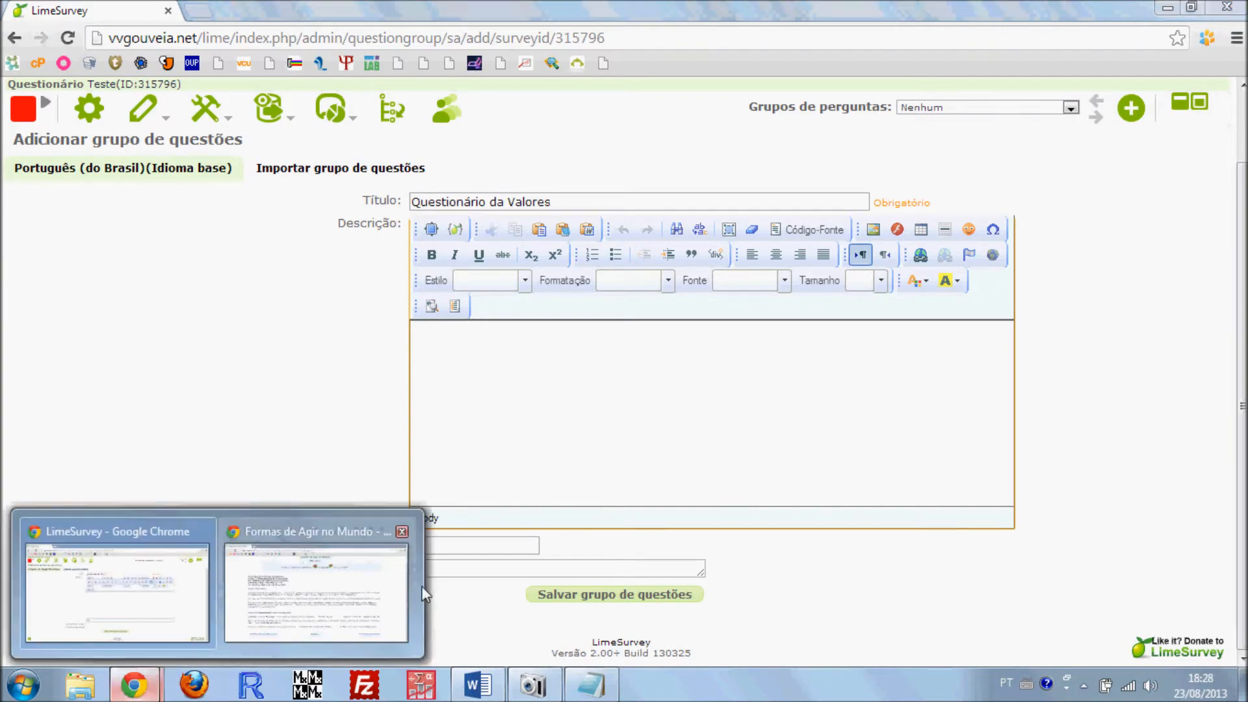
{"action": "left_click", "coordinate": [316, 585]}
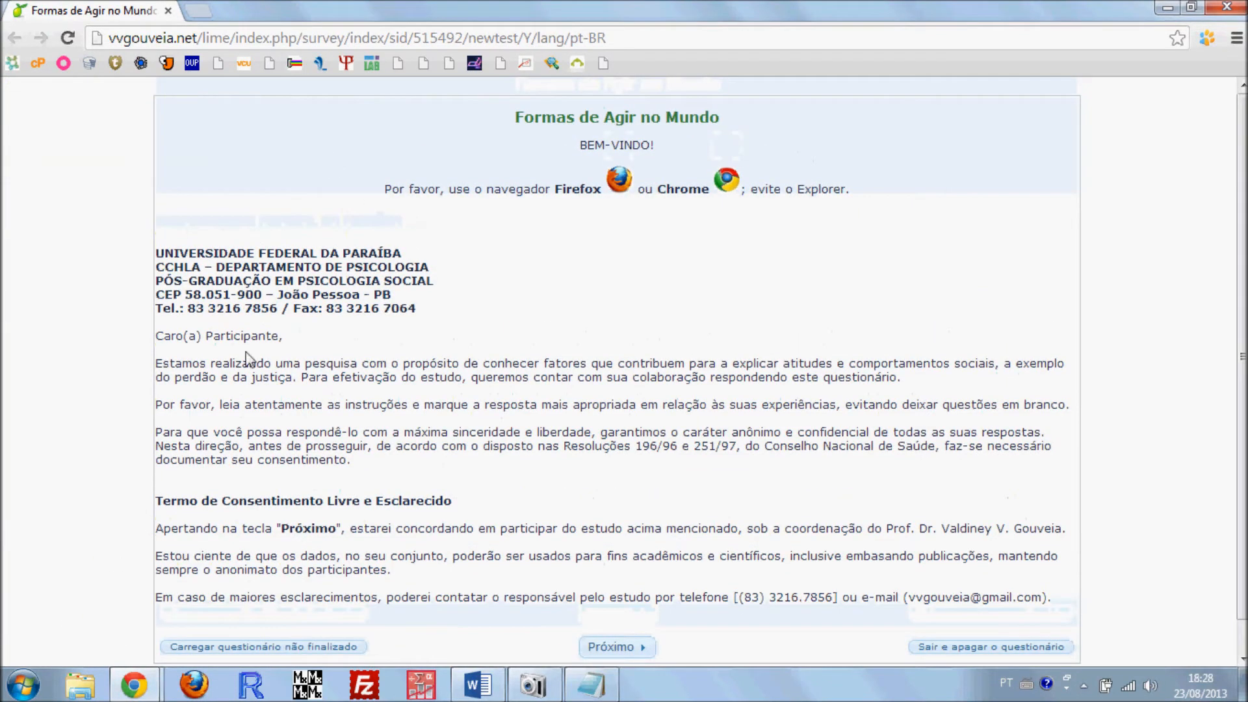
{"action": "left_click", "coordinate": [615, 614]}
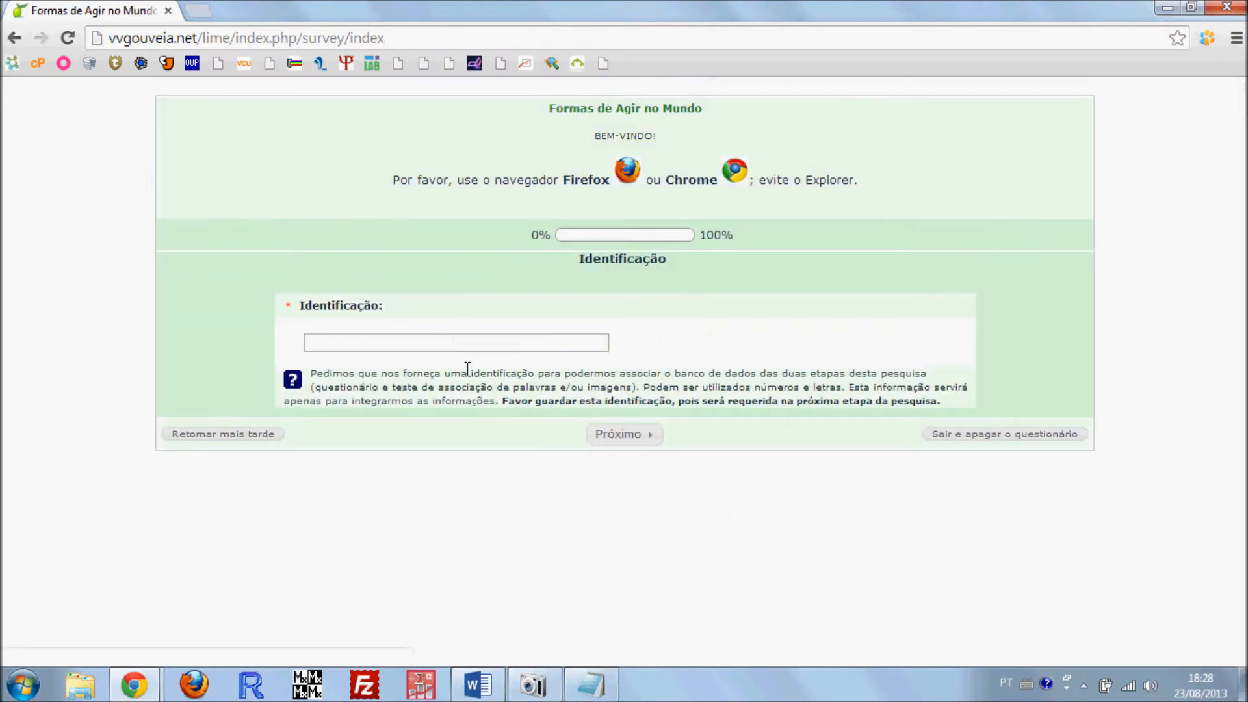
{"action": "left_click", "coordinate": [390, 342]}
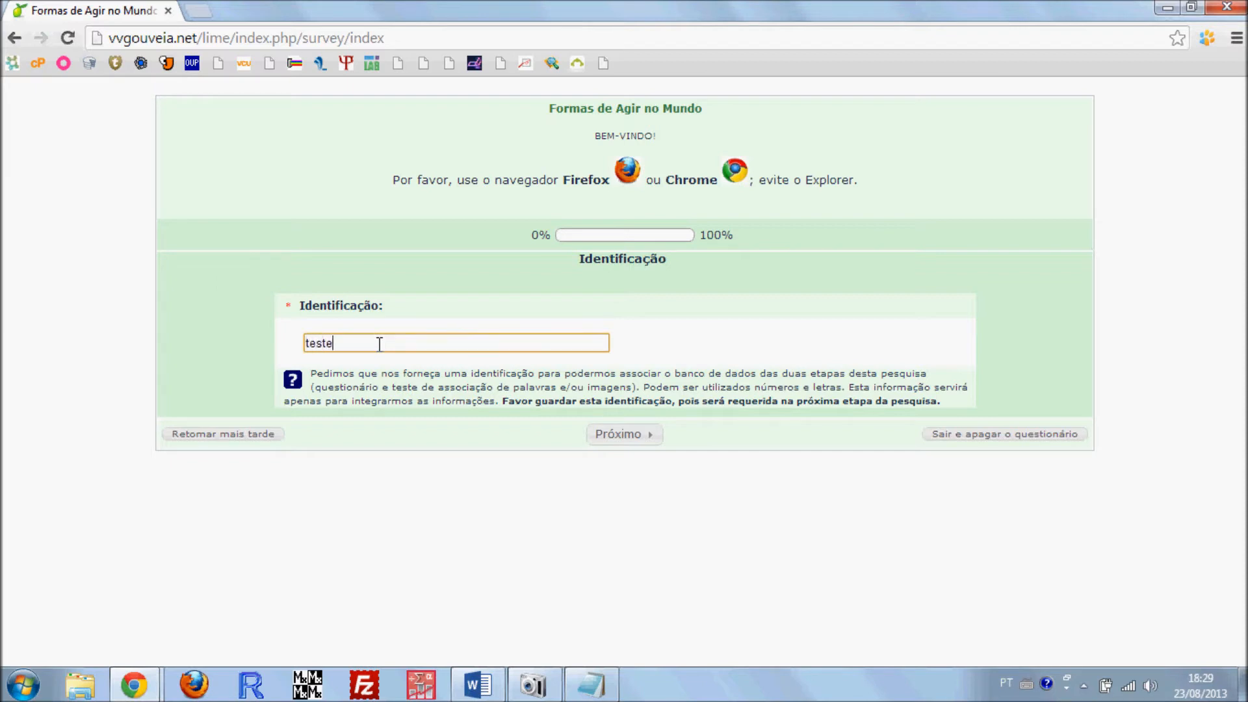
{"action": "left_click", "coordinate": [626, 437]}
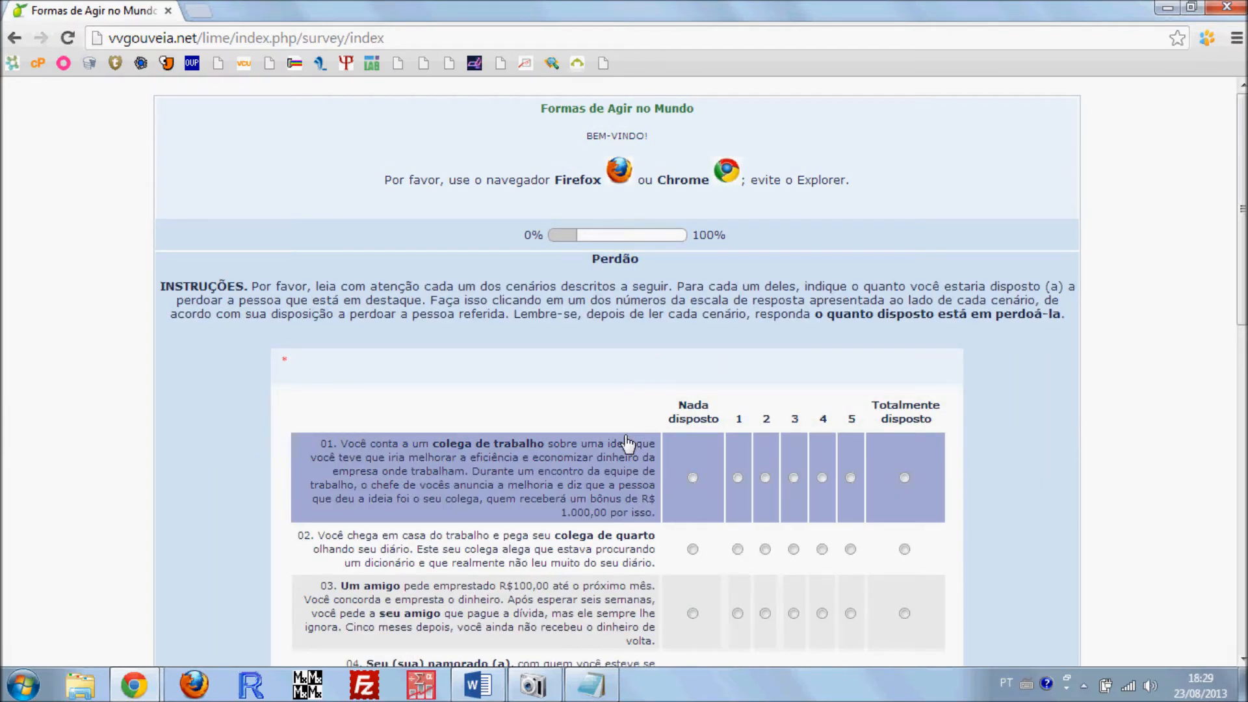
Examine the example's Perdão page: the survey description, group title, instructions and response grid
{"action": "scroll", "coordinate": [338, 333], "scroll_direction": "down", "scroll_amount": 10}
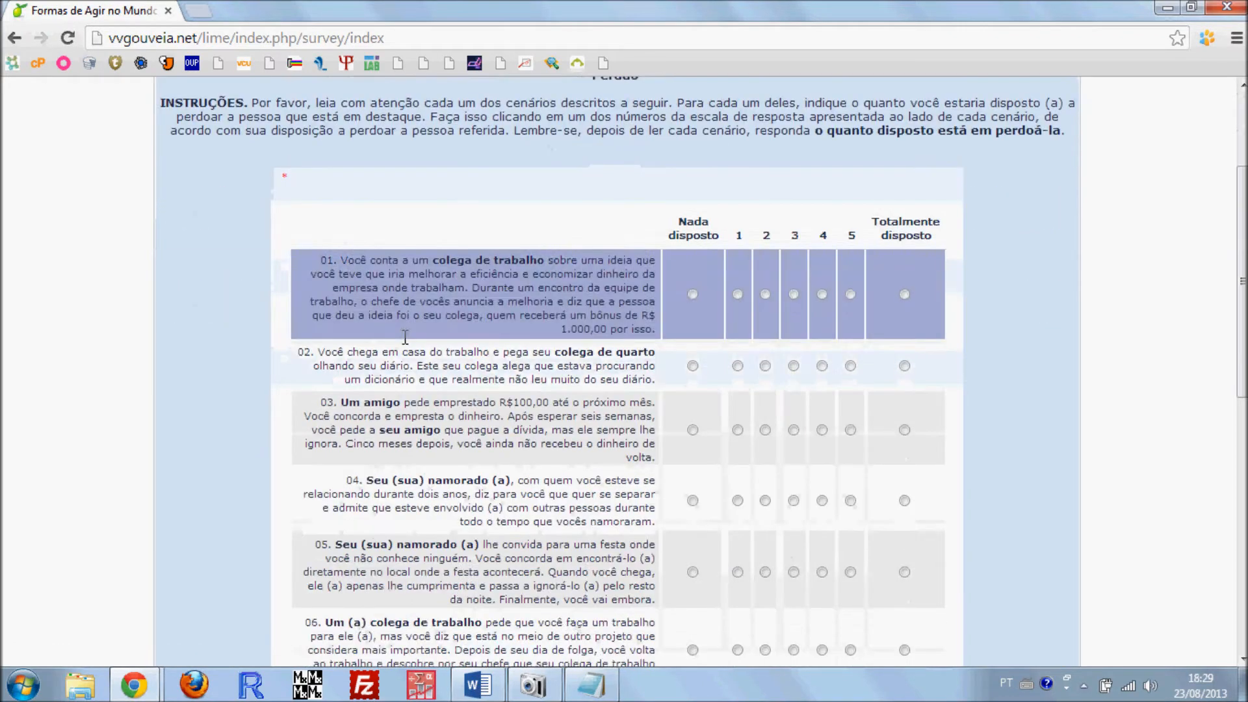
{"action": "scroll", "coordinate": [429, 338], "scroll_direction": "down", "scroll_amount": 2}
{"action": "scroll", "coordinate": [429, 337], "scroll_direction": "up", "scroll_amount": 12}
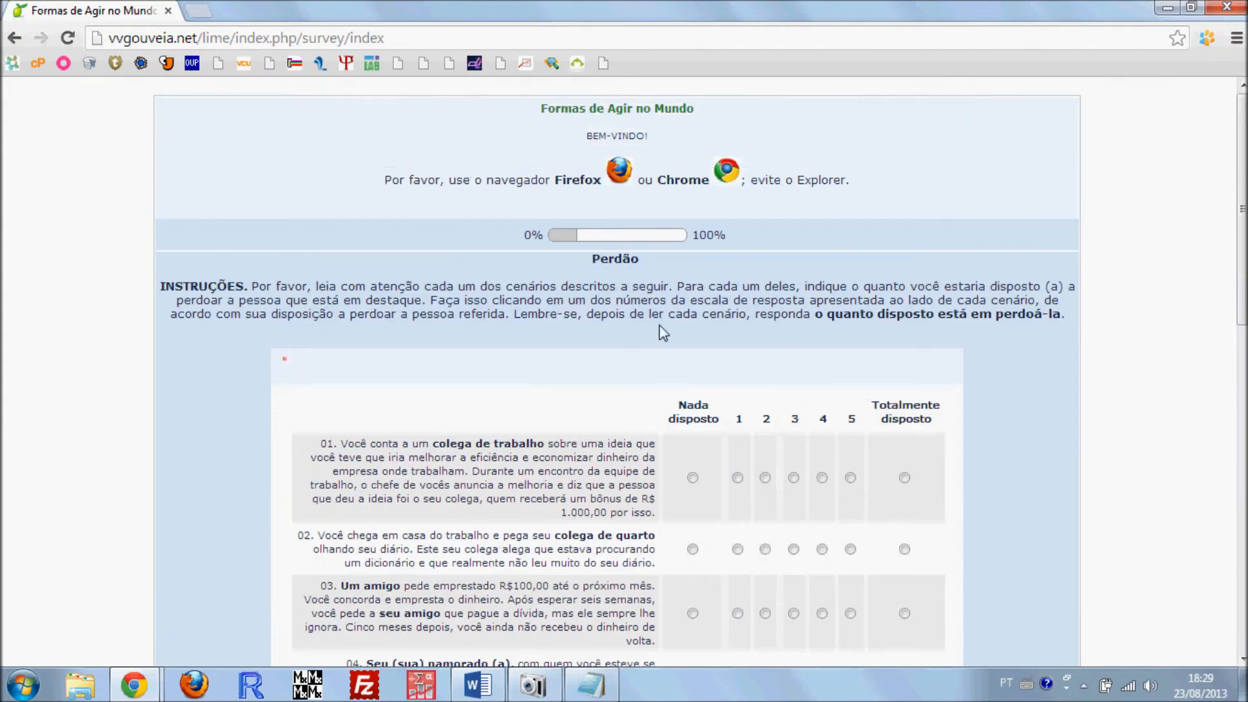
{"action": "scroll", "coordinate": [663, 331], "scroll_direction": "down", "scroll_amount": 4}
{"action": "scroll", "coordinate": [670, 529], "scroll_direction": "down", "scroll_amount": 7}
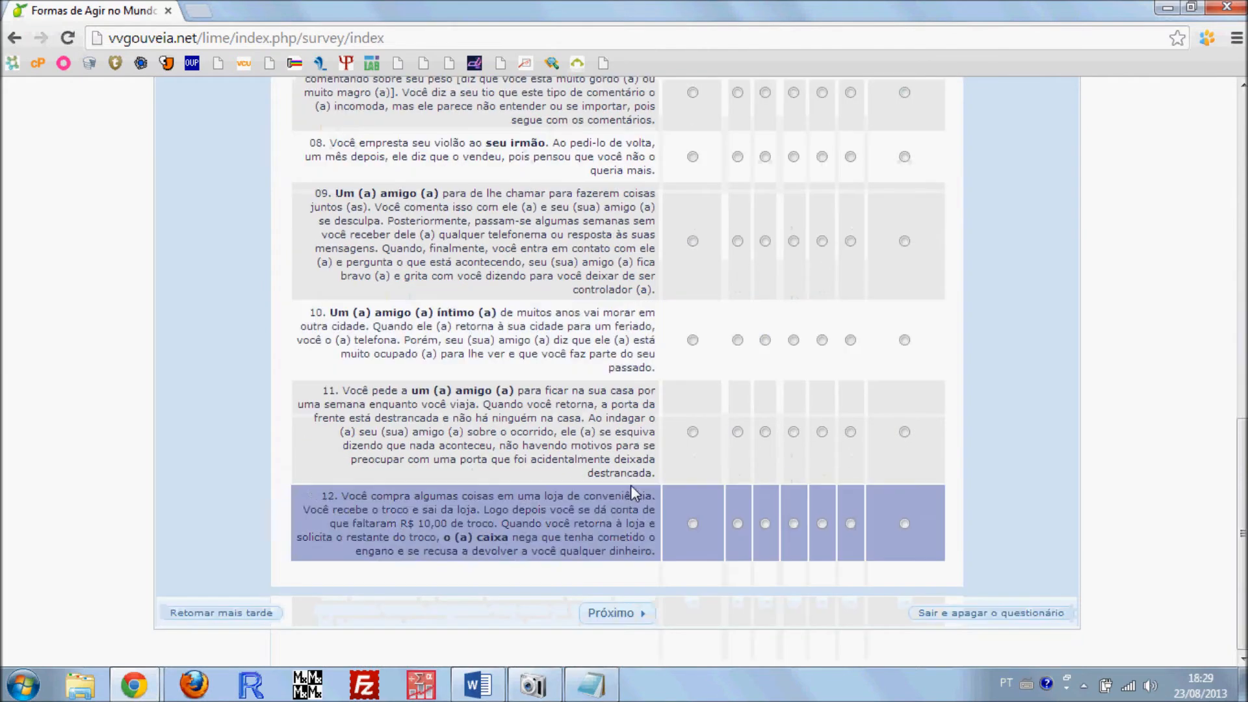
{"action": "scroll", "coordinate": [631, 485], "scroll_direction": "up", "scroll_amount": 15}
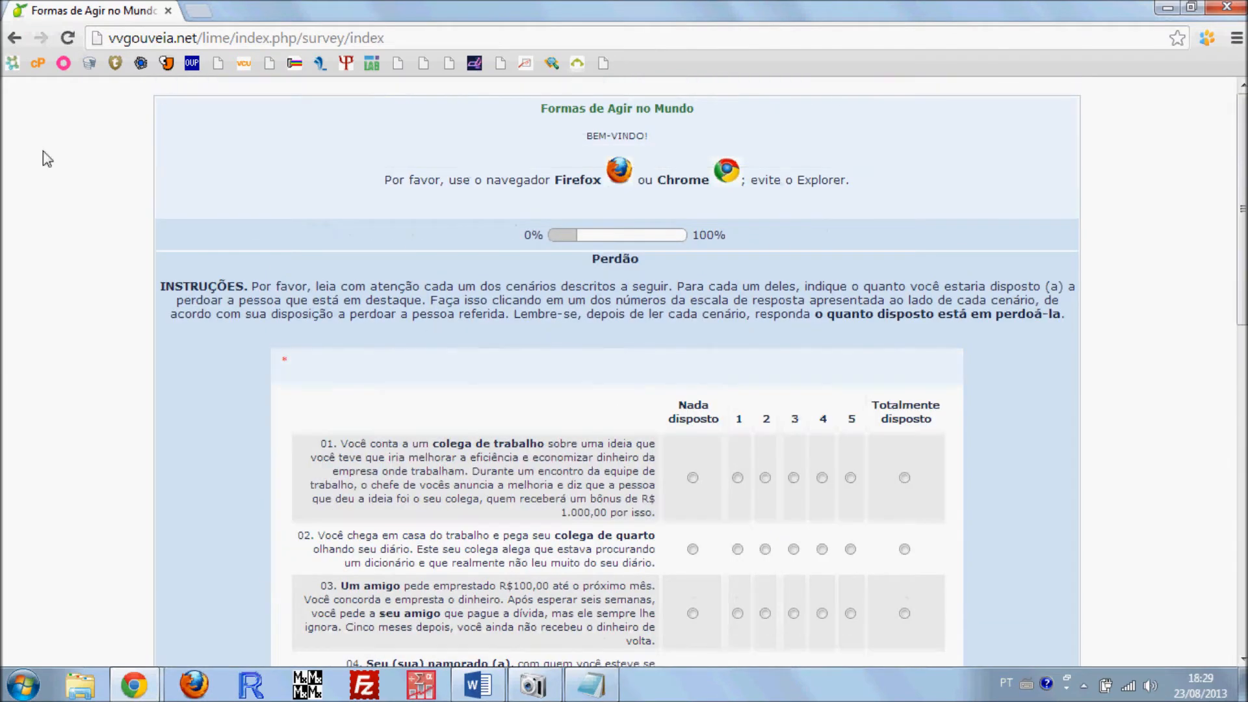
{"action": "left_click_drag", "start_coordinate": [891, 185], "coordinate": [862, 177]}
{"action": "left_click", "coordinate": [514, 139]}
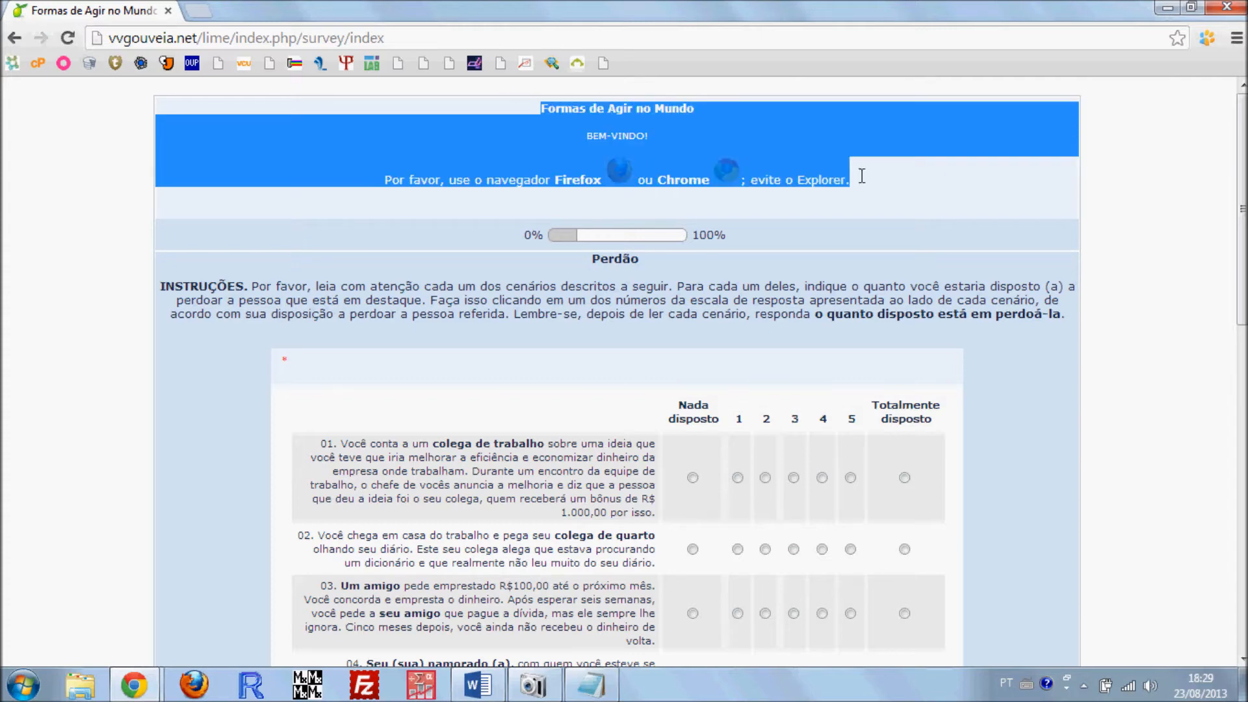
{"action": "left_click", "coordinate": [373, 195]}
{"action": "scroll", "coordinate": [625, 189], "scroll_direction": "down", "scroll_amount": 2}
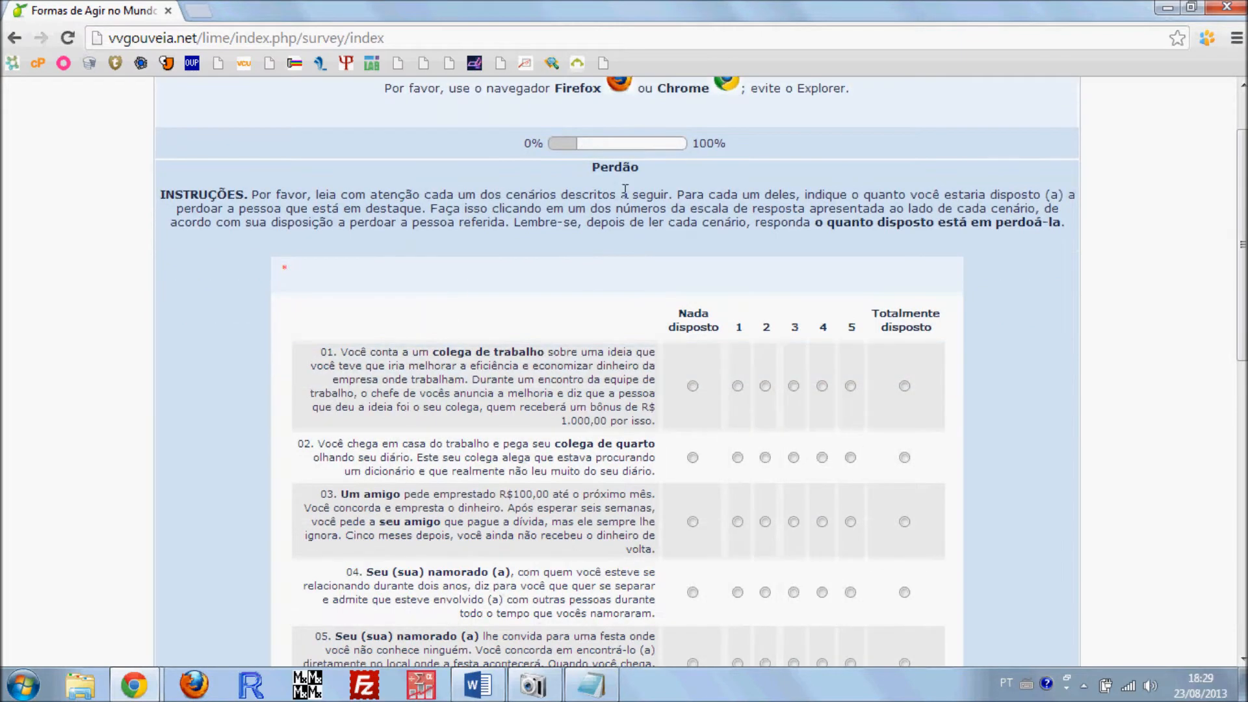
{"action": "double_click", "coordinate": [595, 167]}
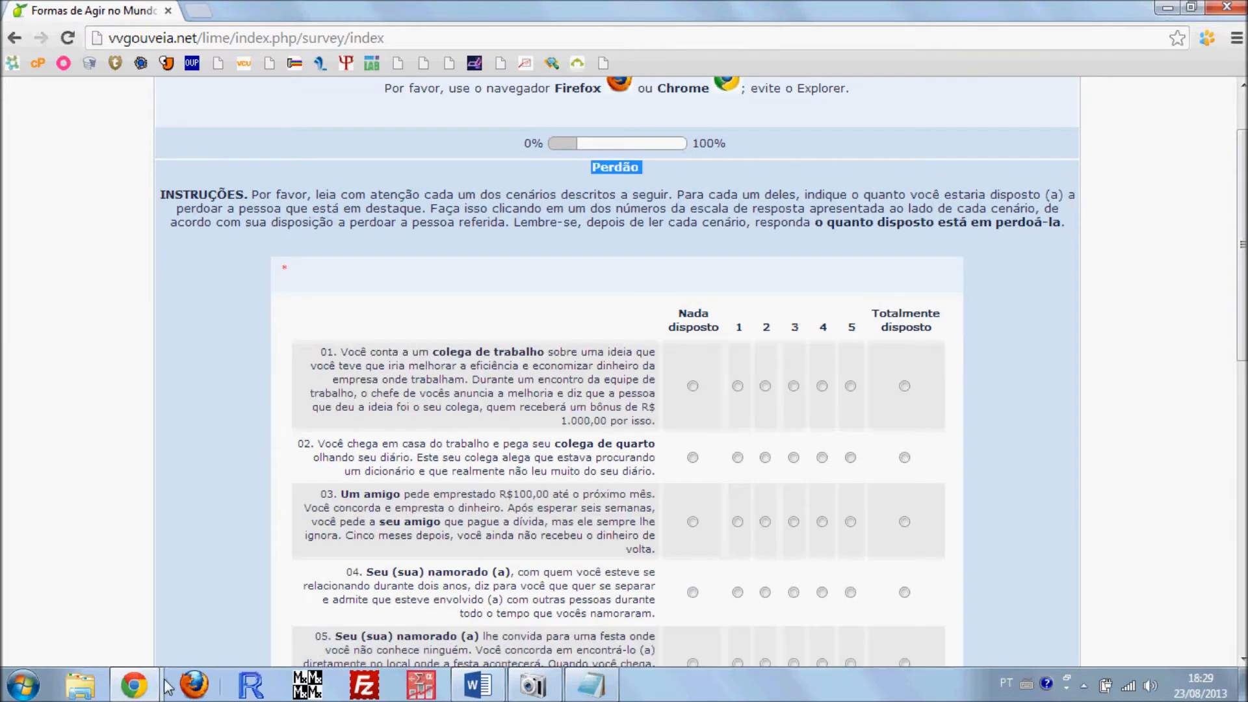
Compare the new group's title and description fields with the group title and instructions shown on the example's Perdão page
{"action": "mouse_move", "coordinate": [134, 683]}
{"action": "left_click", "coordinate": [172, 622]}
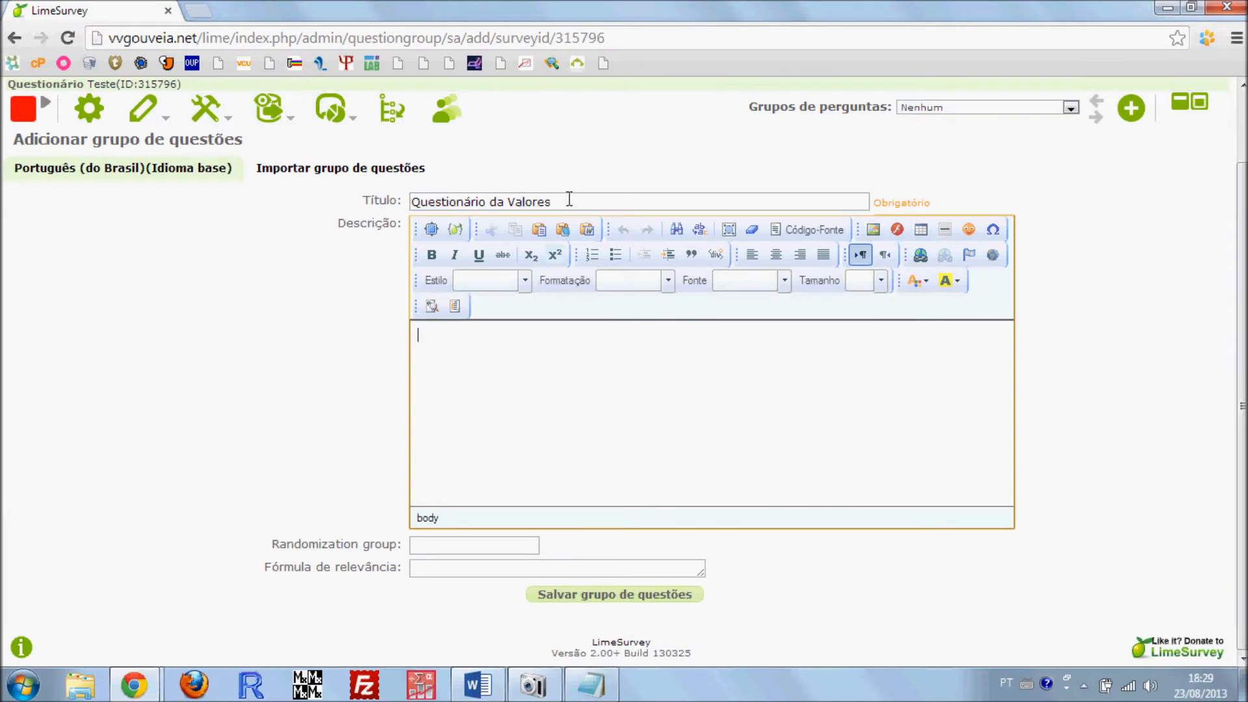
{"action": "left_click_drag", "start_coordinate": [568, 199], "coordinate": [408, 195]}
{"action": "left_click", "coordinate": [136, 684]}
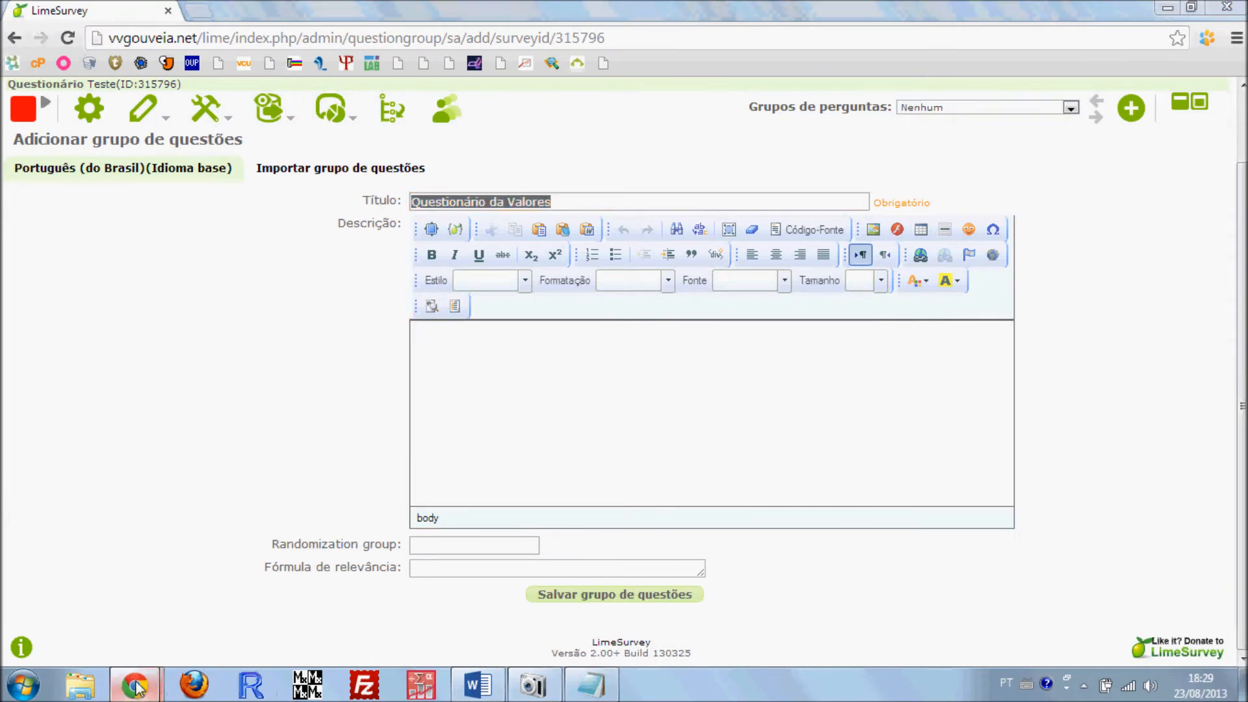
{"action": "left_click", "coordinate": [305, 595]}
{"action": "left_click", "coordinate": [625, 176]}
{"action": "left_click_drag", "start_coordinate": [576, 169], "coordinate": [645, 175]}
{"action": "left_click", "coordinate": [618, 184]}
{"action": "left_click_drag", "start_coordinate": [303, 230], "coordinate": [393, 235]}
{"action": "left_click", "coordinate": [361, 211]}
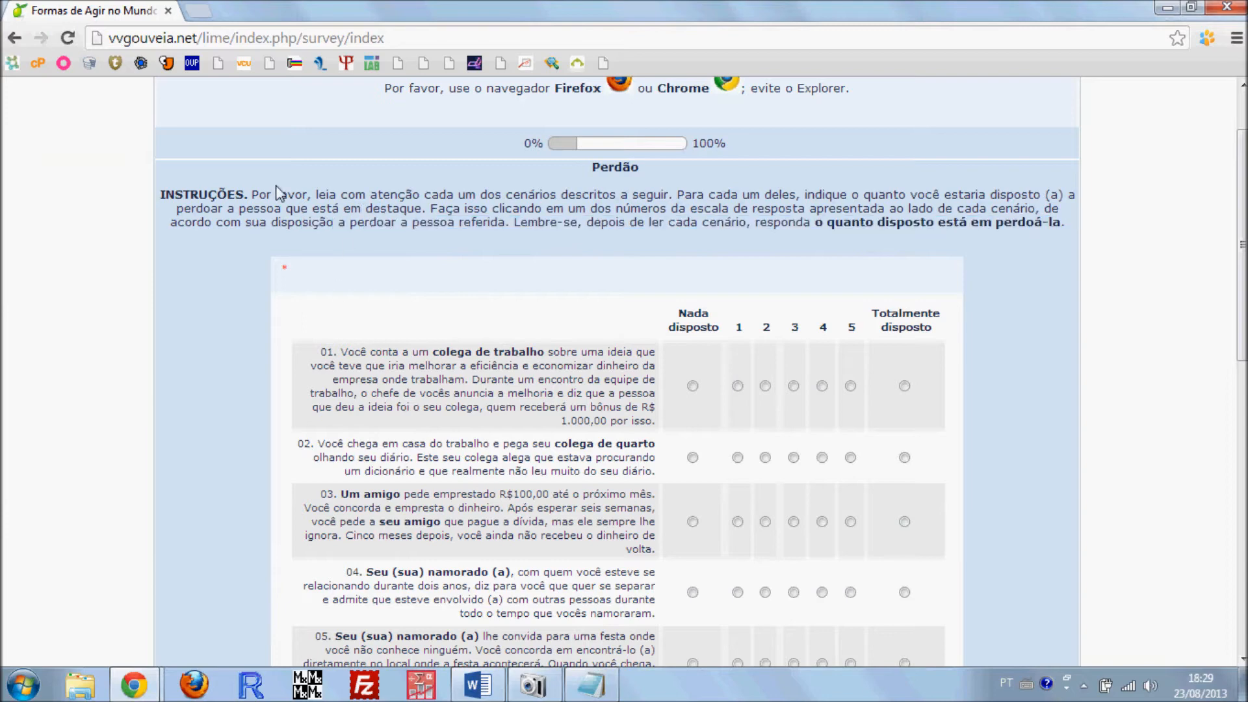
{"action": "mouse_move", "coordinate": [136, 684]}
{"action": "left_click", "coordinate": [111, 585]}
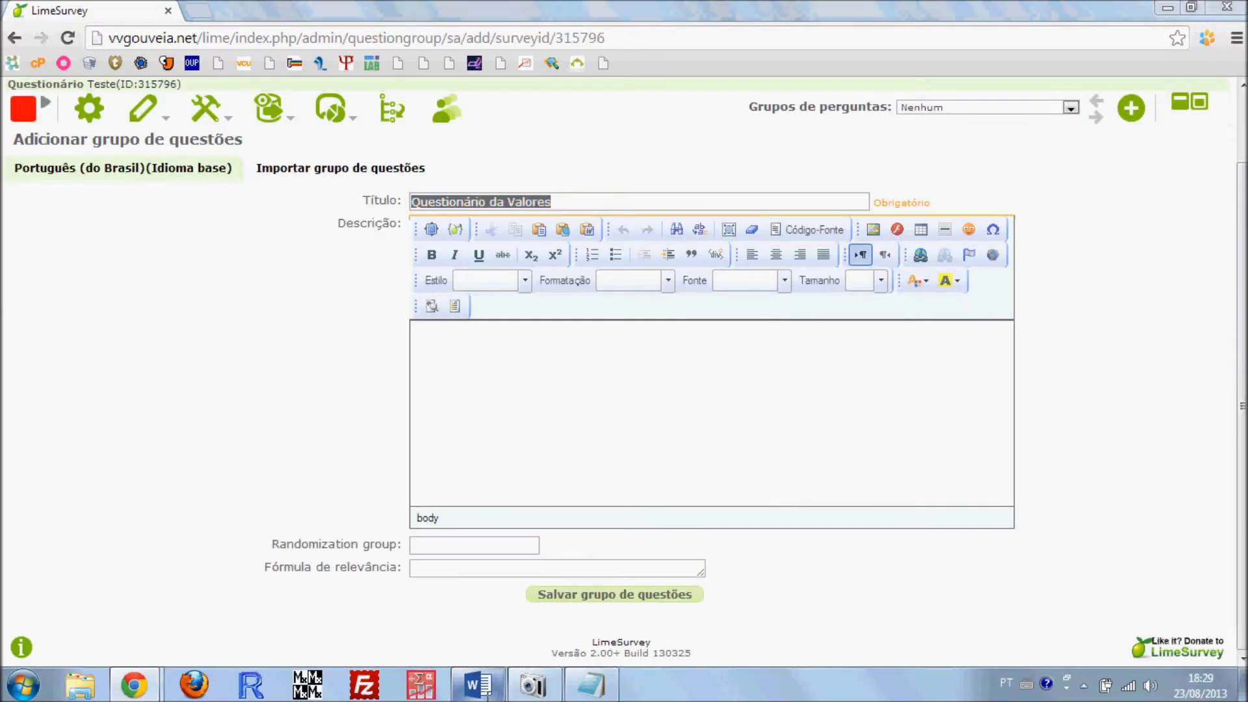
Copy the INSTRUÇÕES paragraph from the Word questionnaire into the question group's Descrição
{"action": "left_click", "coordinate": [477, 684]}
{"action": "triple_click", "coordinate": [531, 281]}
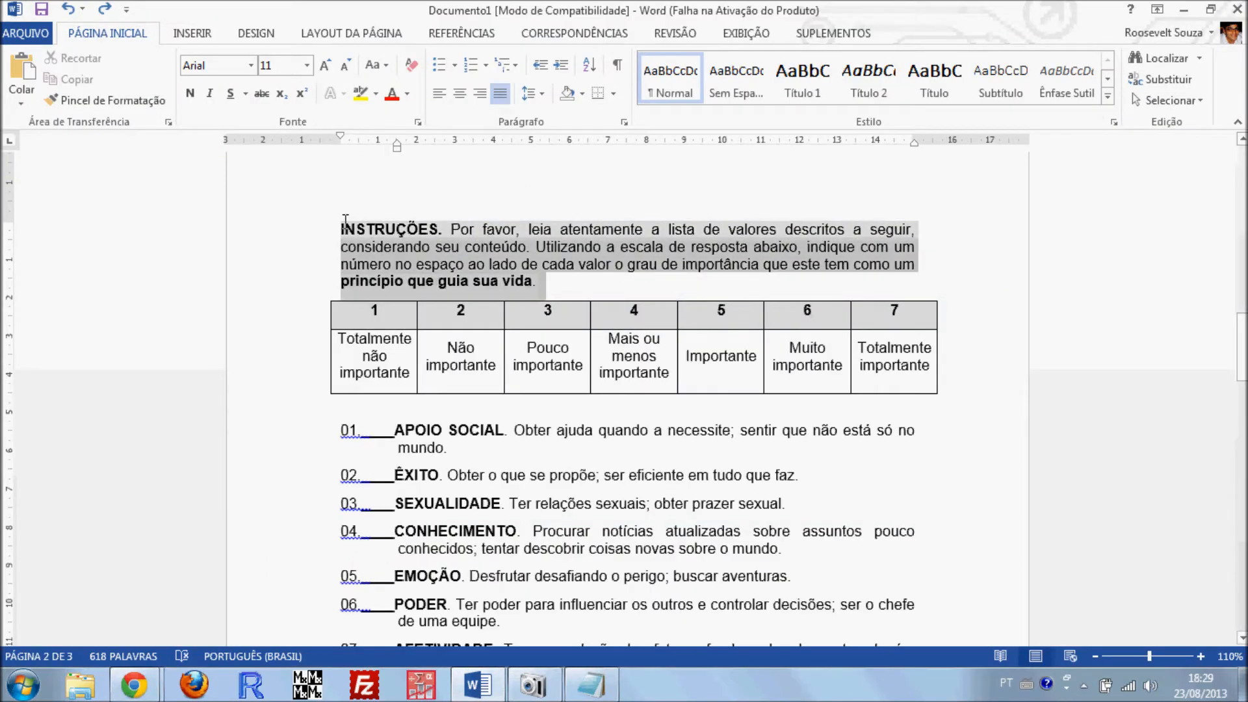
{"action": "left_click", "coordinate": [1182, 9]}
{"action": "left_click", "coordinate": [536, 376]}
{"action": "type", "text": "INSTRUÇÕES. Por favor, leia atentamente a lista de valores descritos a seguir, considerando seu conteúdo. Utilizando a escala de resposta abaixo, indique com um número no espaço ao lado de cada valor o grau de importância que este tem como um principio que guia sua vida."}
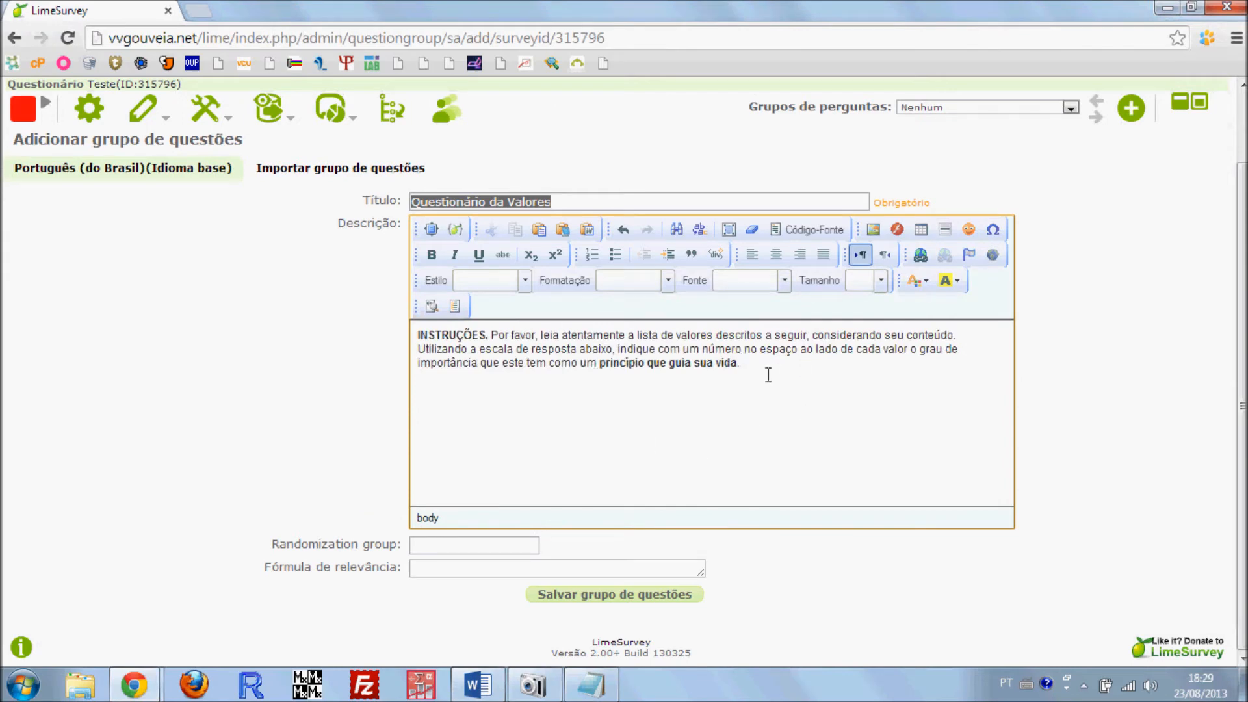
Copy the 1–7 importance scale table from Word onto a new line below the instructions in the group's Descrição
{"action": "key", "text": "Return"}
{"action": "left_click", "coordinate": [477, 684]}
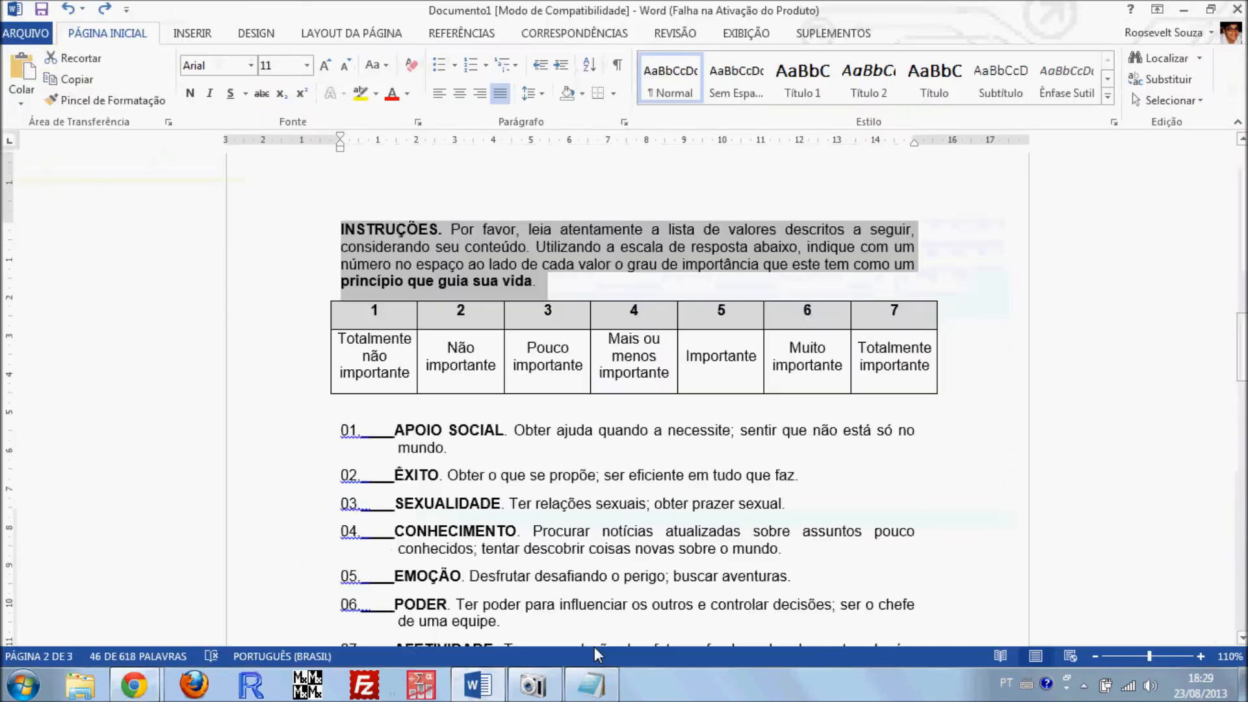
{"action": "left_click", "coordinate": [467, 348]}
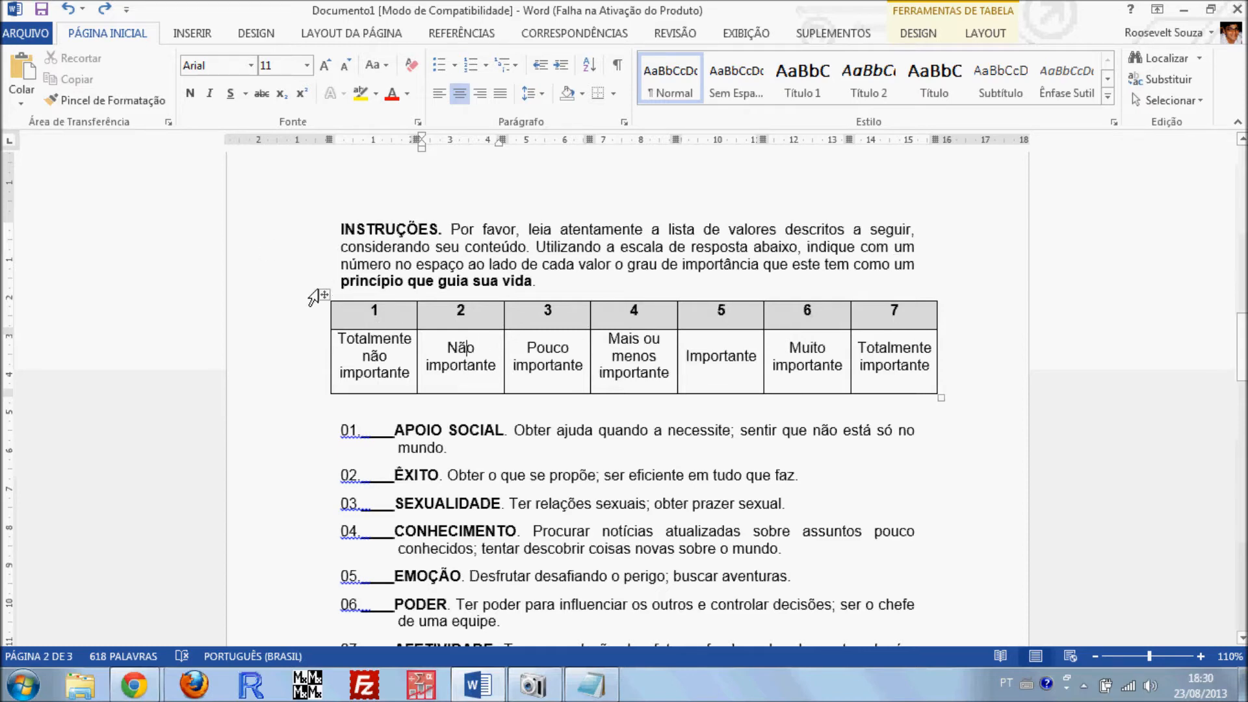
{"action": "left_click", "coordinate": [324, 295]}
{"action": "key", "text": "ctrl+c"}
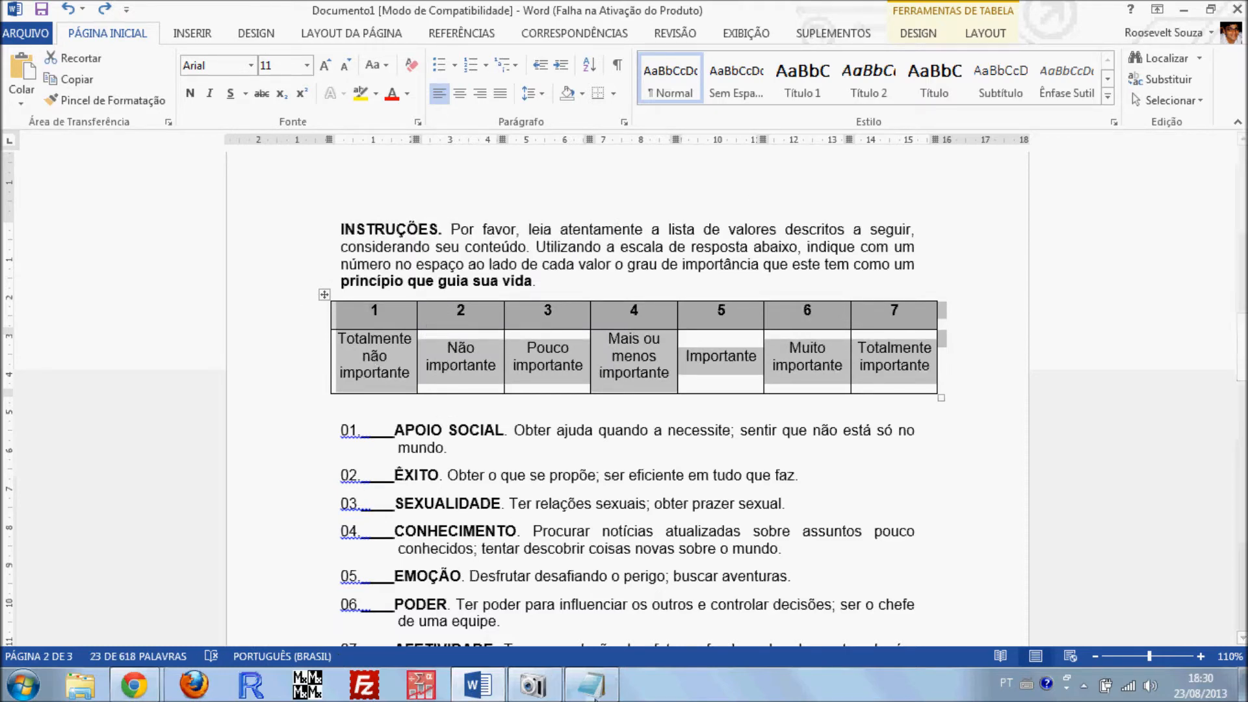
{"action": "left_click", "coordinate": [133, 684]}
{"action": "left_click", "coordinate": [156, 611]}
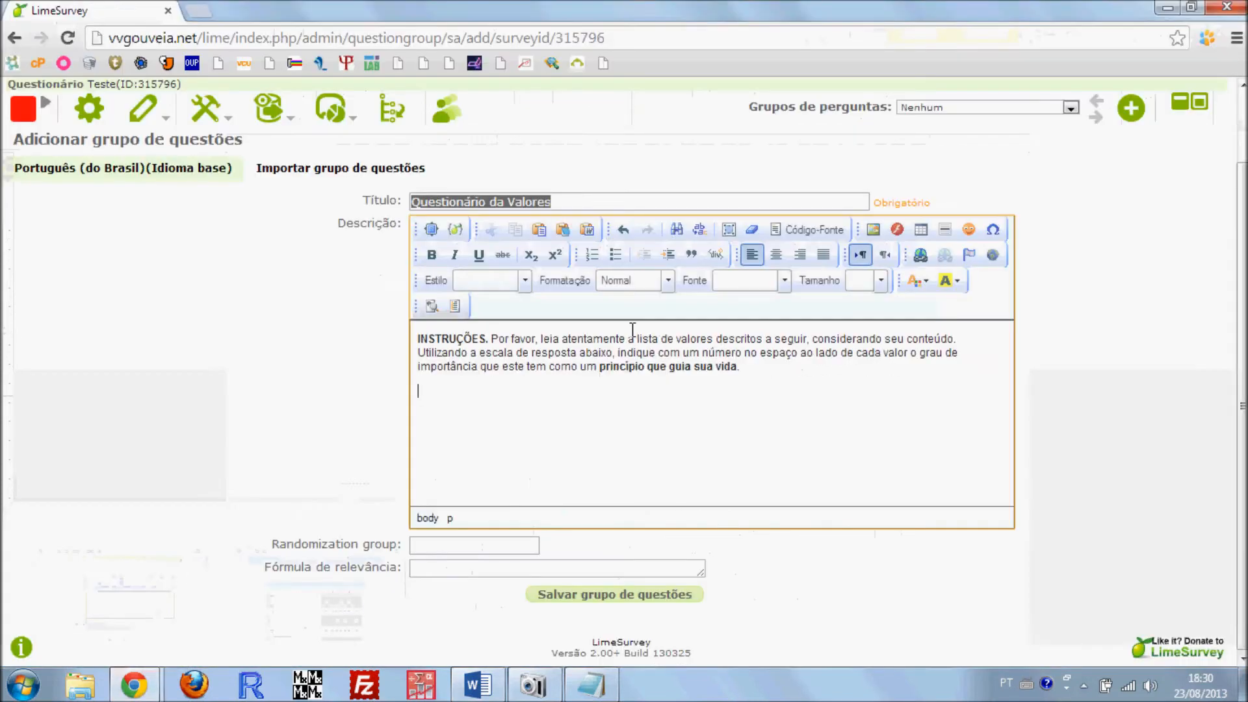
{"action": "key", "text": "ctrl+v"}
{"action": "left_click_drag", "start_coordinate": [799, 498], "coordinate": [830, 505]}
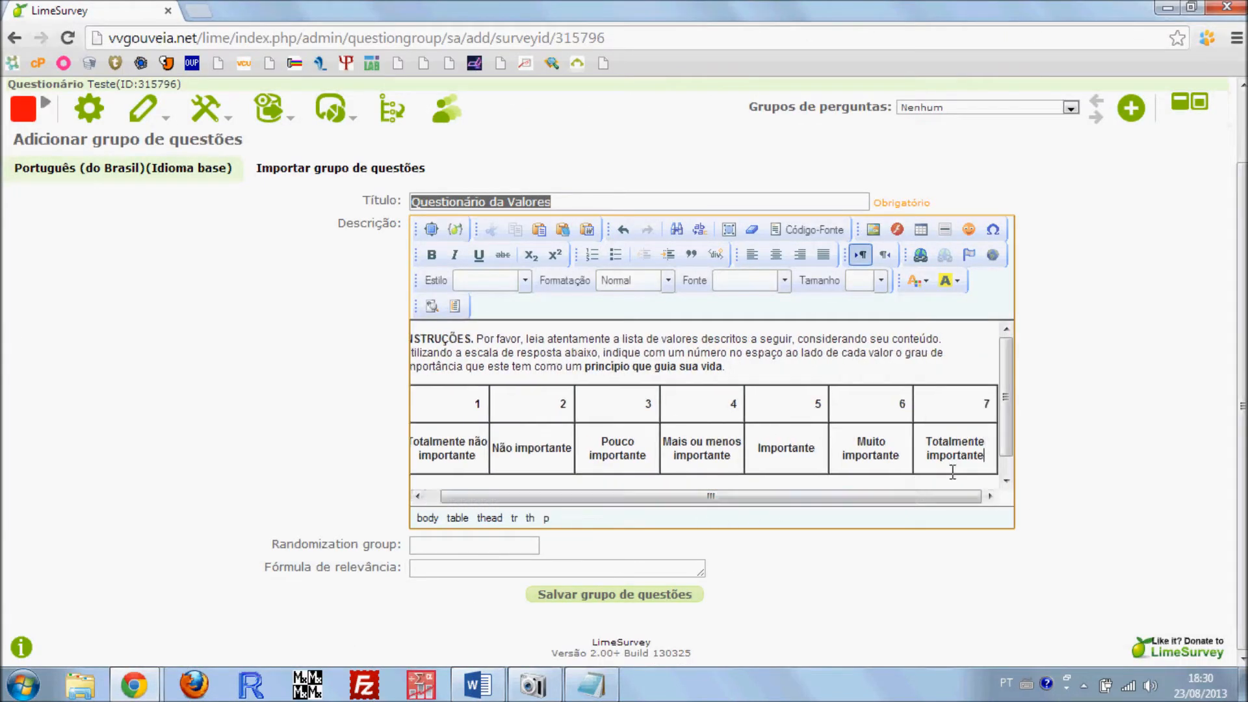
Try to centre the contents of the whole pasted scale table in the Descrição
{"action": "left_click_drag", "start_coordinate": [988, 455], "coordinate": [419, 390]}
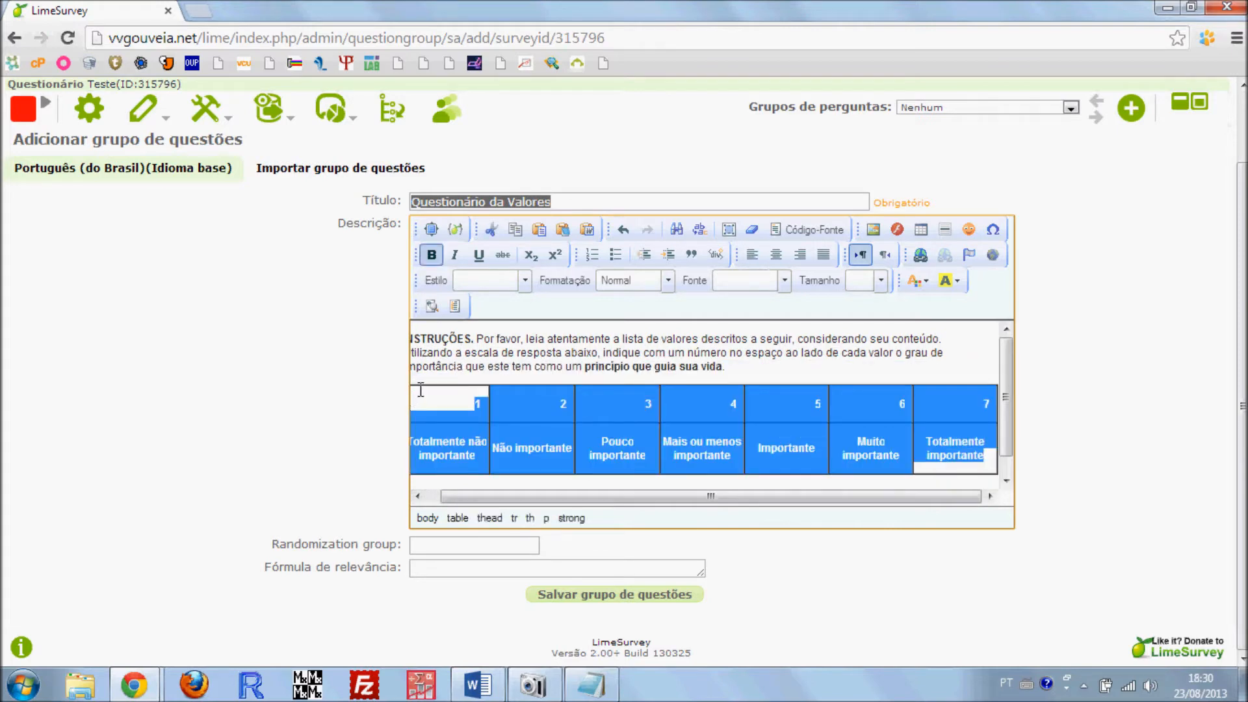
{"action": "left_click", "coordinate": [777, 258]}
{"action": "left_click", "coordinate": [813, 404]}
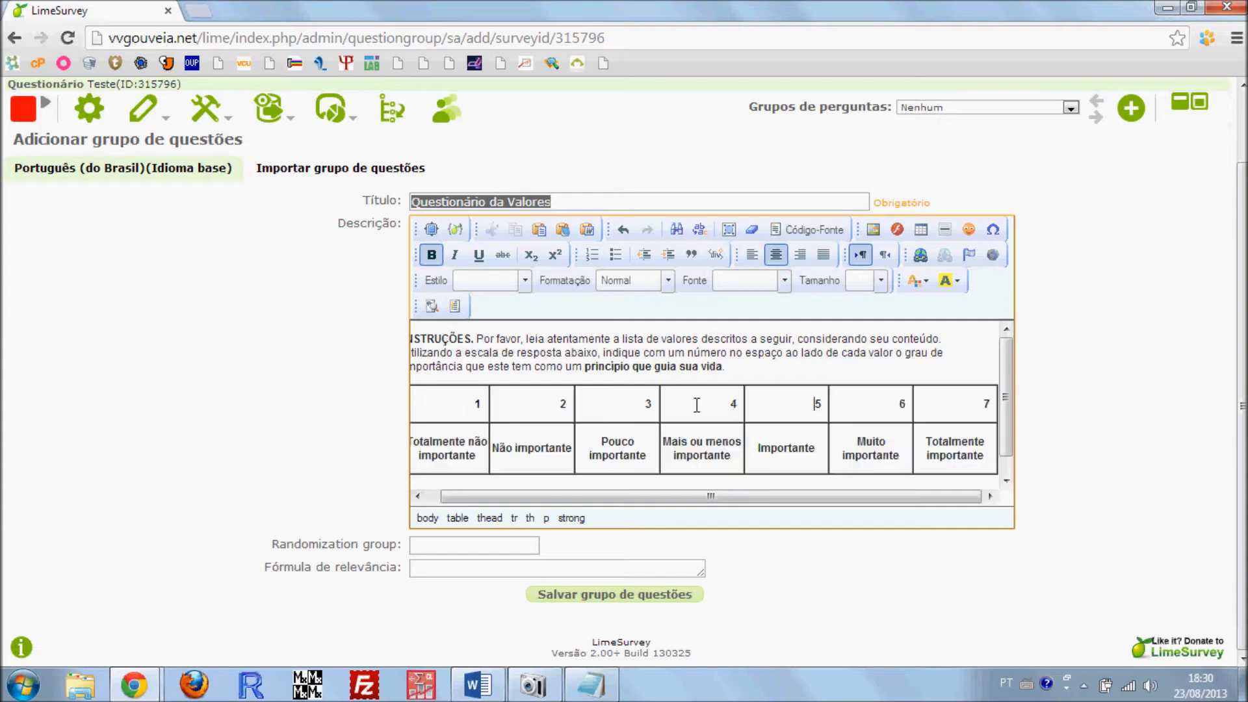
{"action": "left_click", "coordinate": [776, 254]}
Try to centre the numbers 2 and 4 individually in the pasted table's header row
{"action": "left_click", "coordinate": [536, 408]}
{"action": "left_click_drag", "start_coordinate": [536, 407], "coordinate": [594, 412]}
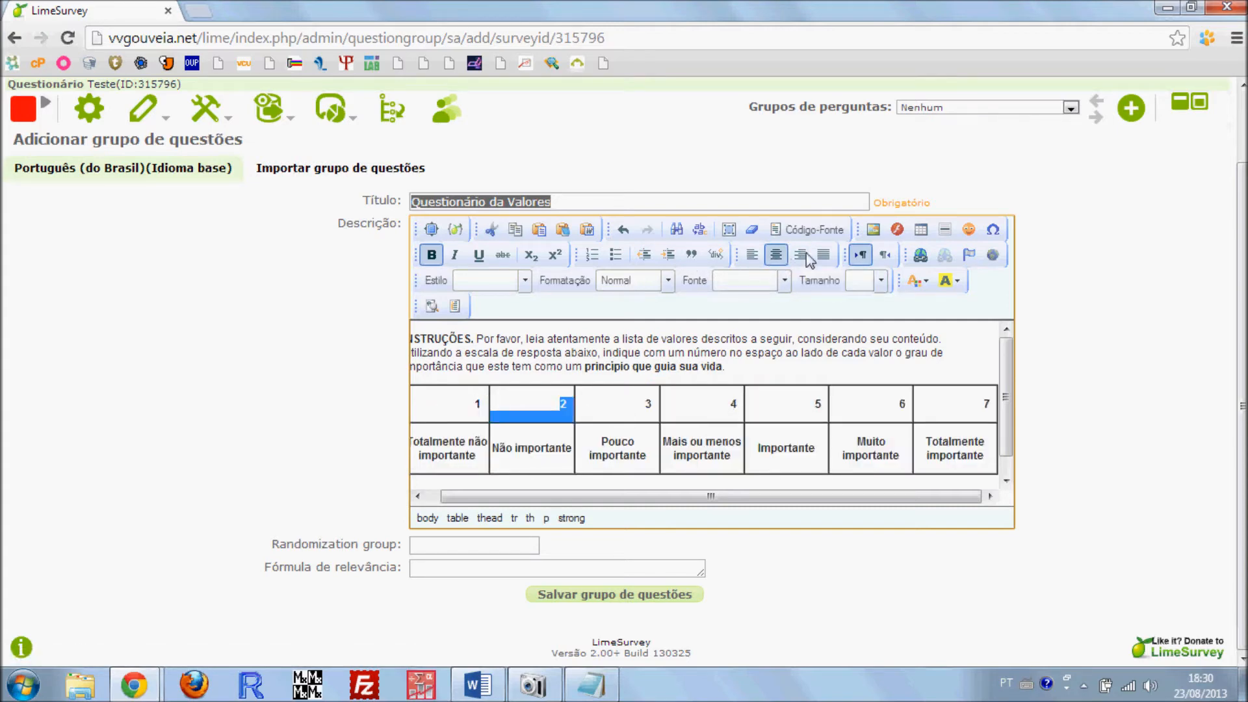
{"action": "left_click", "coordinate": [777, 258]}
{"action": "left_click", "coordinate": [720, 414]}
{"action": "left_click_drag", "start_coordinate": [719, 414], "coordinate": [738, 399]}
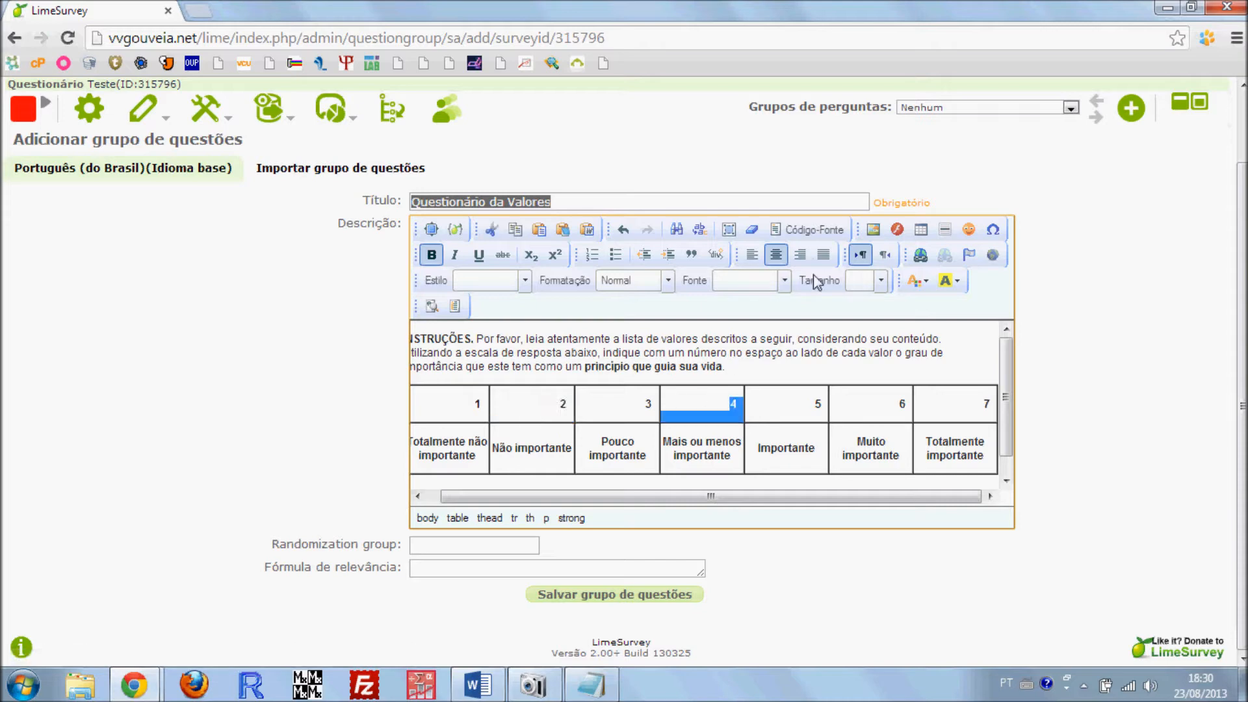
{"action": "left_click", "coordinate": [809, 401]}
{"action": "scroll", "coordinate": [820, 425], "scroll_direction": "down", "scroll_amount": 1}
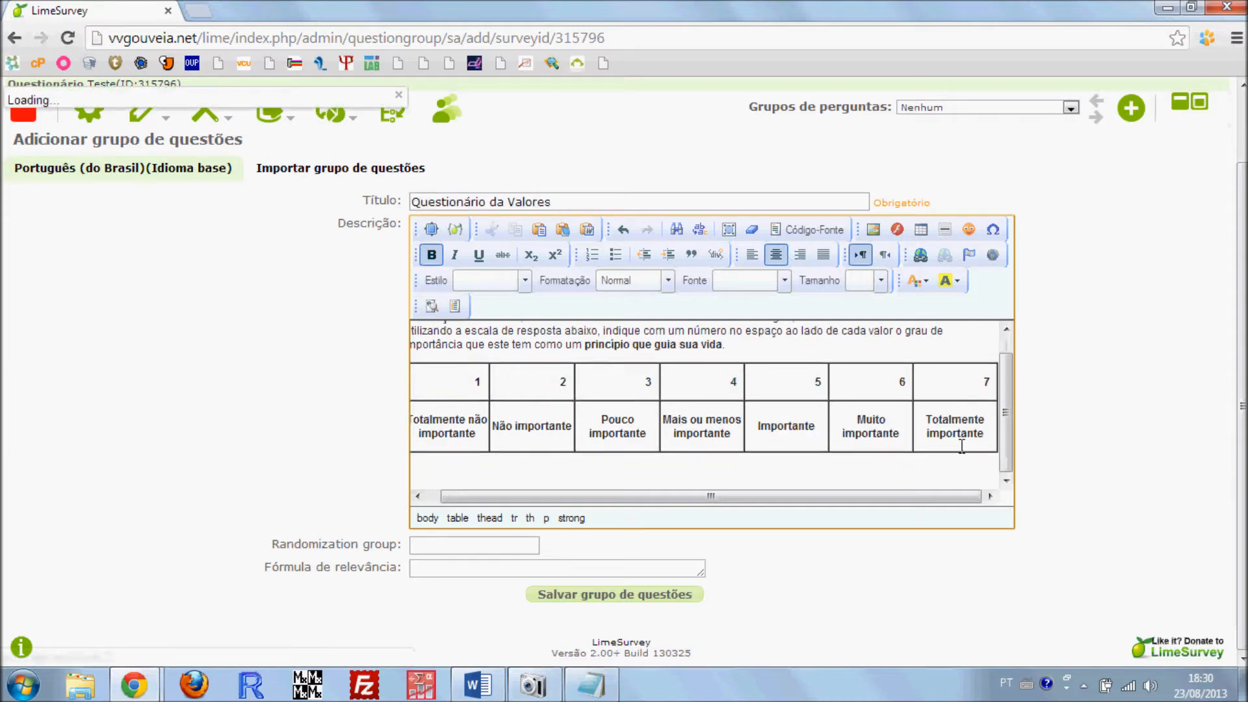
Try right-aligning and re-centring the pasted table's number 7 together with the row of importance labels
{"action": "left_click_drag", "start_coordinate": [961, 446], "coordinate": [947, 375]}
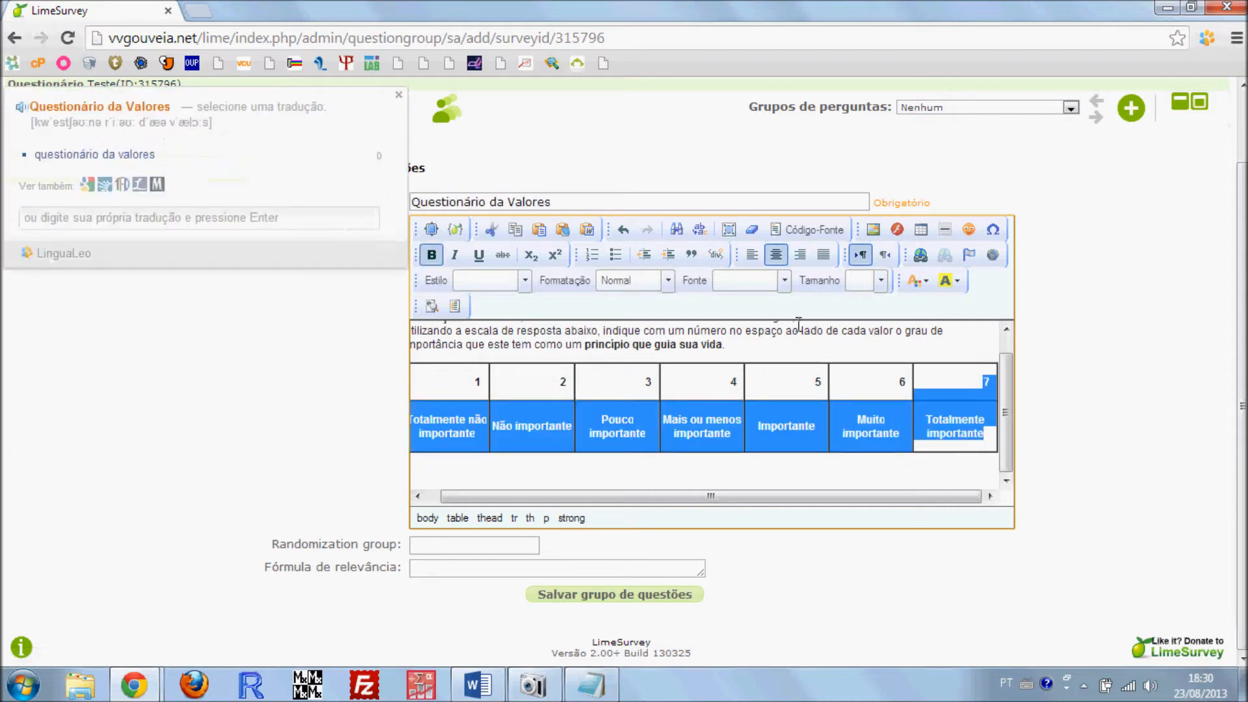
{"action": "left_click", "coordinate": [399, 96]}
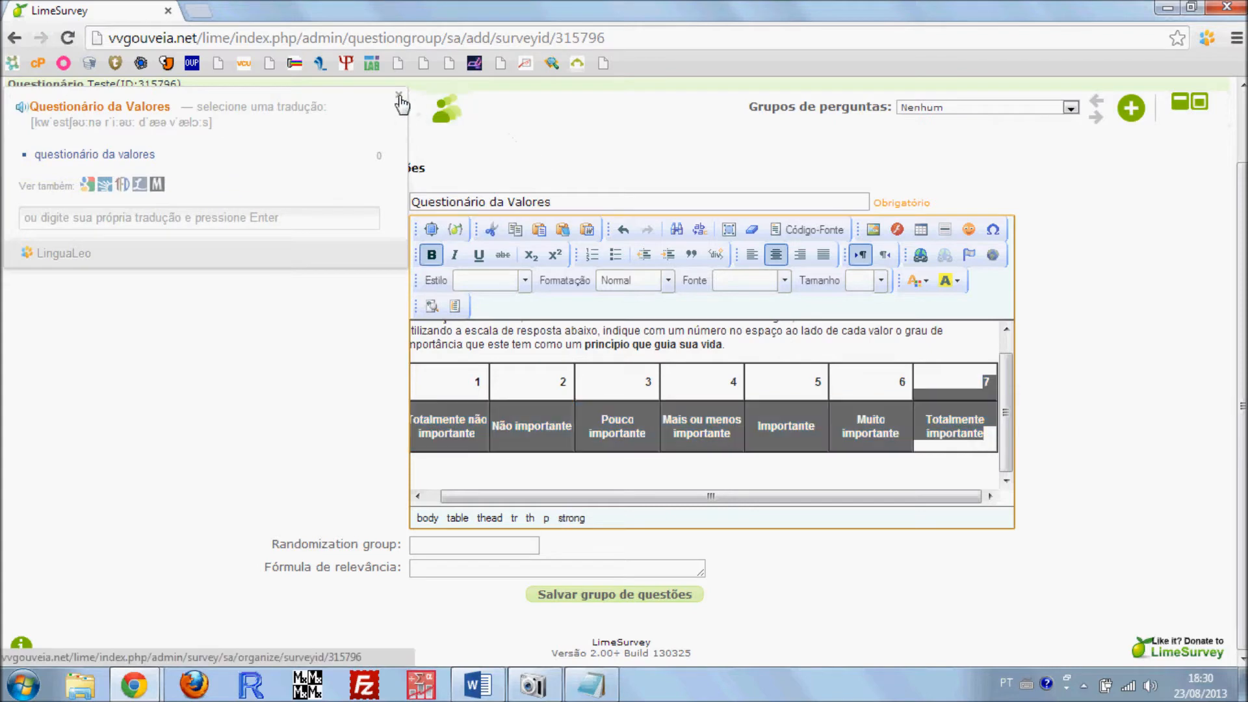
{"action": "left_click", "coordinate": [799, 256]}
{"action": "left_click", "coordinate": [778, 254]}
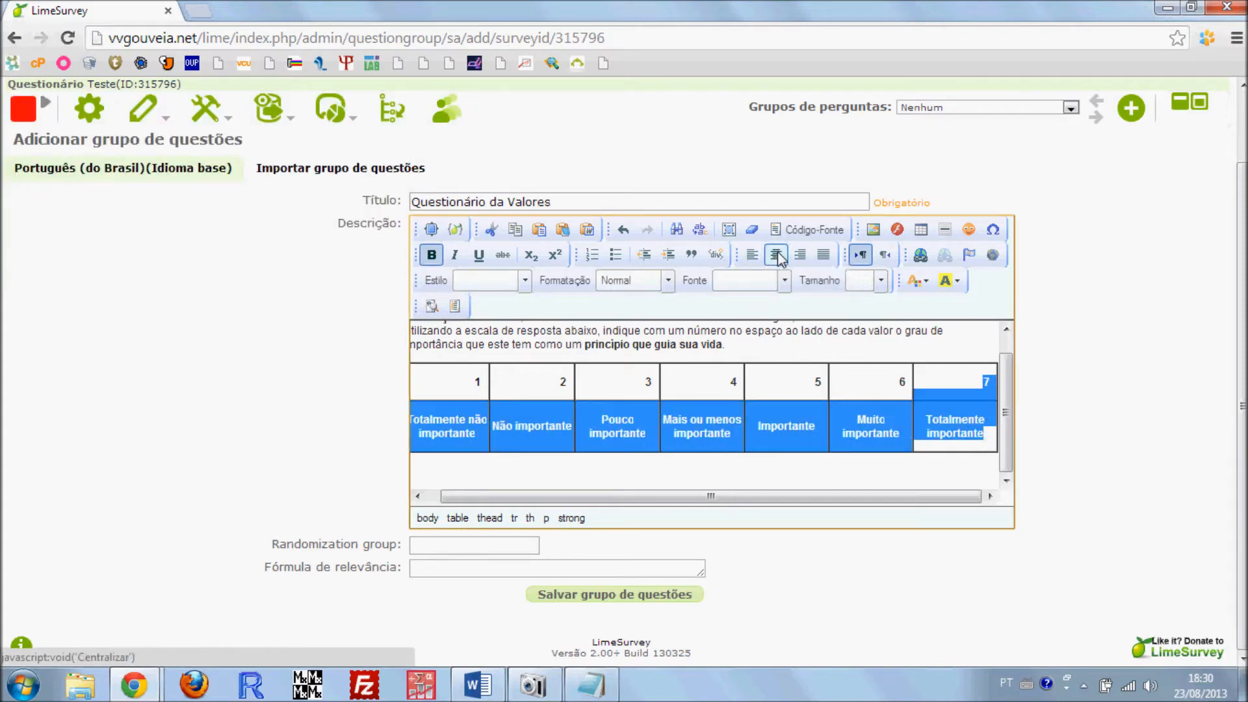
{"action": "left_click", "coordinate": [980, 374]}
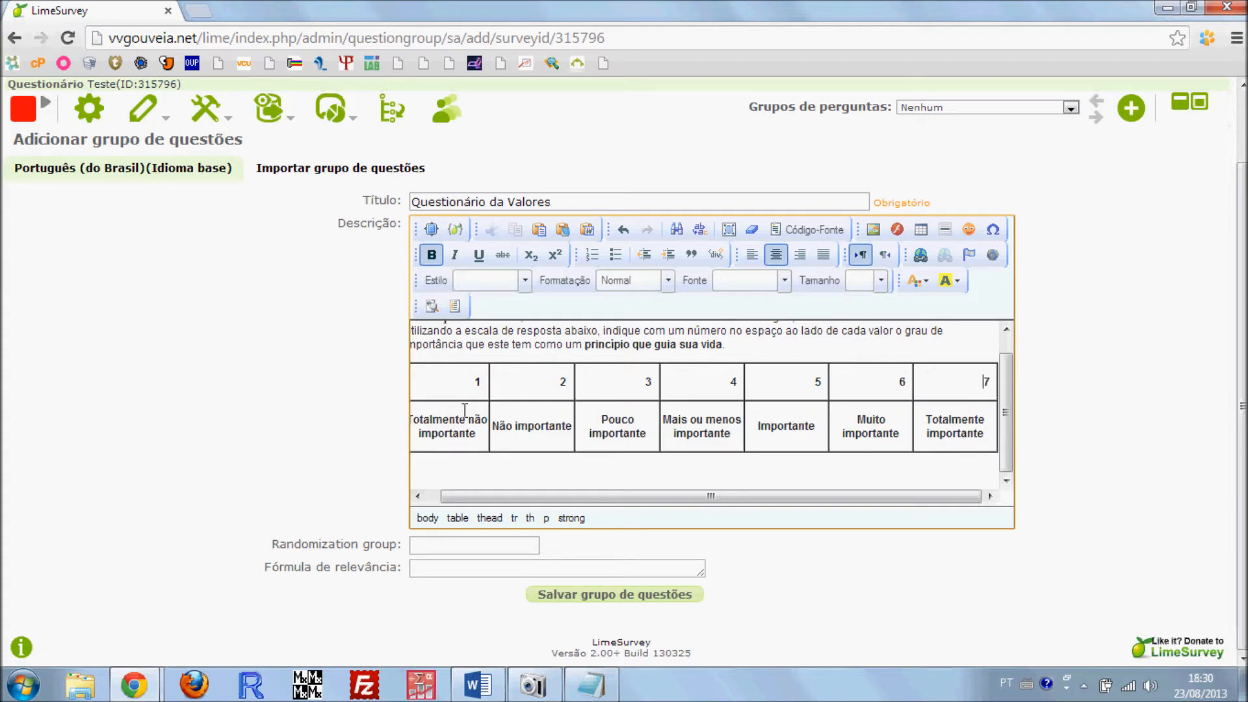
Try centring and left-aligning the numbers 5 and 6 in the pasted table's header row
{"action": "left_click_drag", "start_coordinate": [863, 382], "coordinate": [965, 382]}
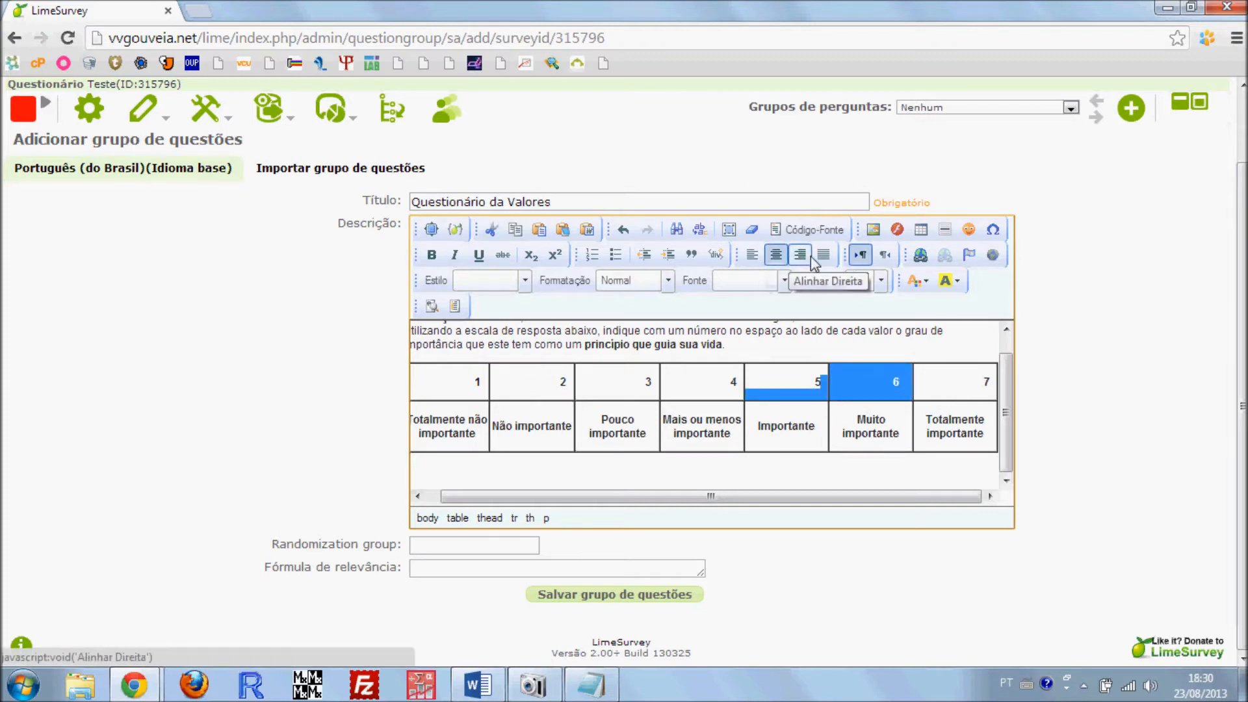
{"action": "left_click", "coordinate": [777, 255]}
{"action": "left_click", "coordinate": [750, 258]}
{"action": "left_click_drag", "start_coordinate": [722, 417], "coordinate": [715, 414]}
{"action": "left_click_drag", "start_coordinate": [624, 386], "coordinate": [660, 385]}
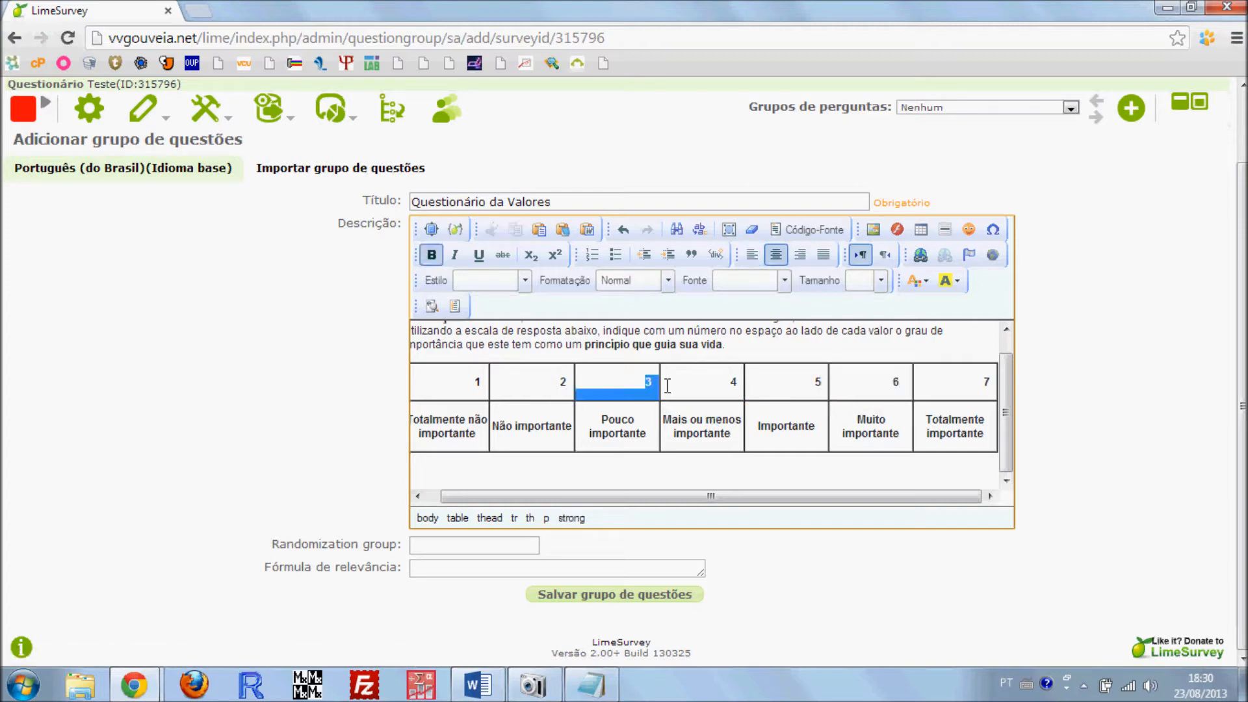
{"action": "left_click", "coordinate": [908, 407]}
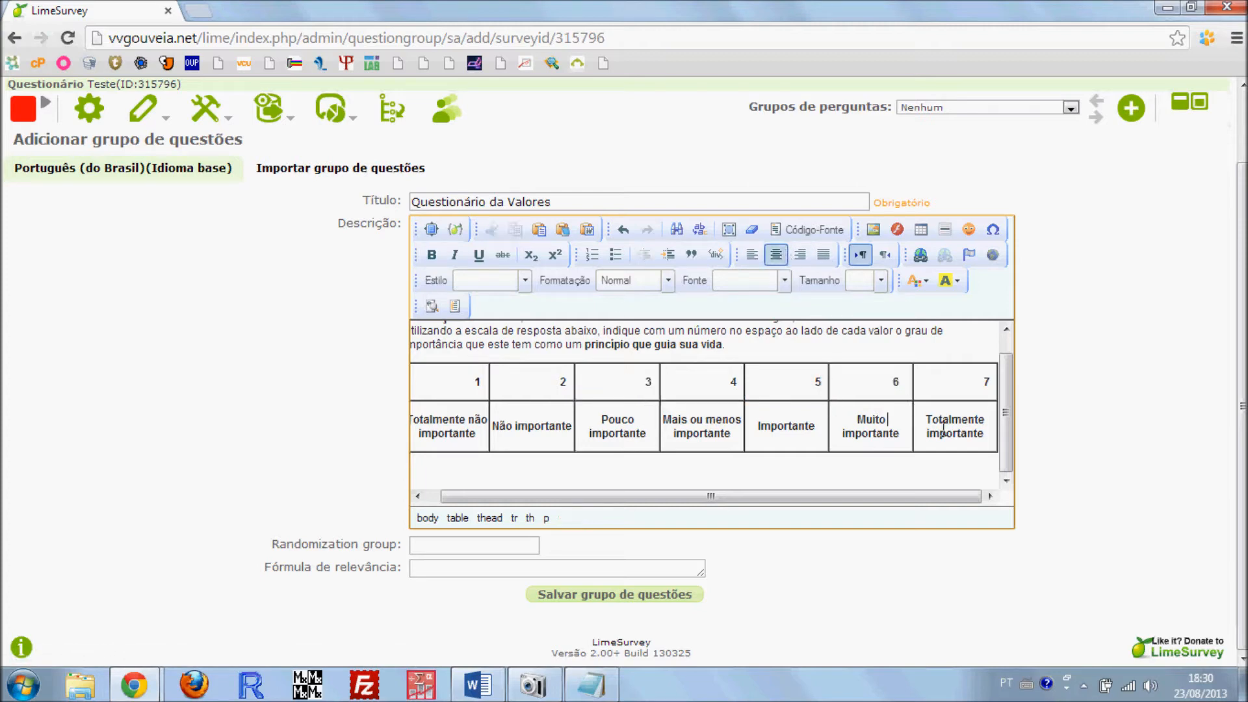
Replace the pasted scale table below the instructions with a new empty table of 2 rows and 7 columns
{"action": "left_click_drag", "start_coordinate": [994, 431], "coordinate": [281, 396]}
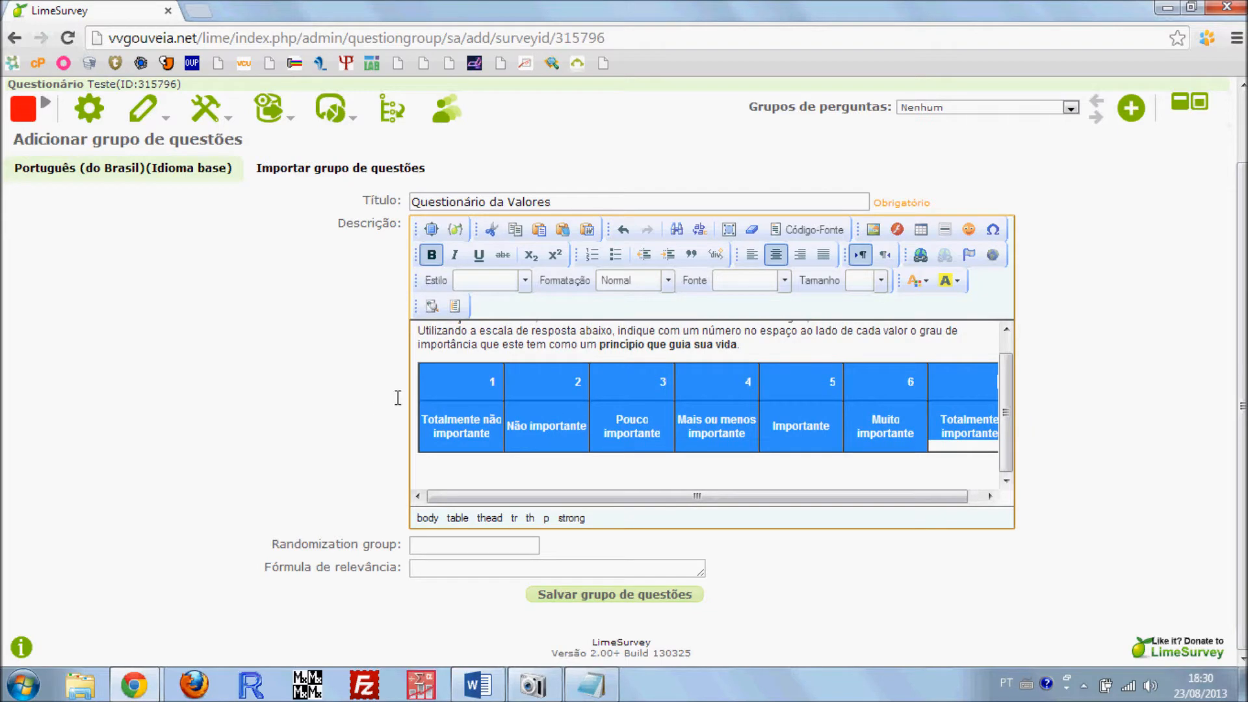
{"action": "key", "text": "Delete"}
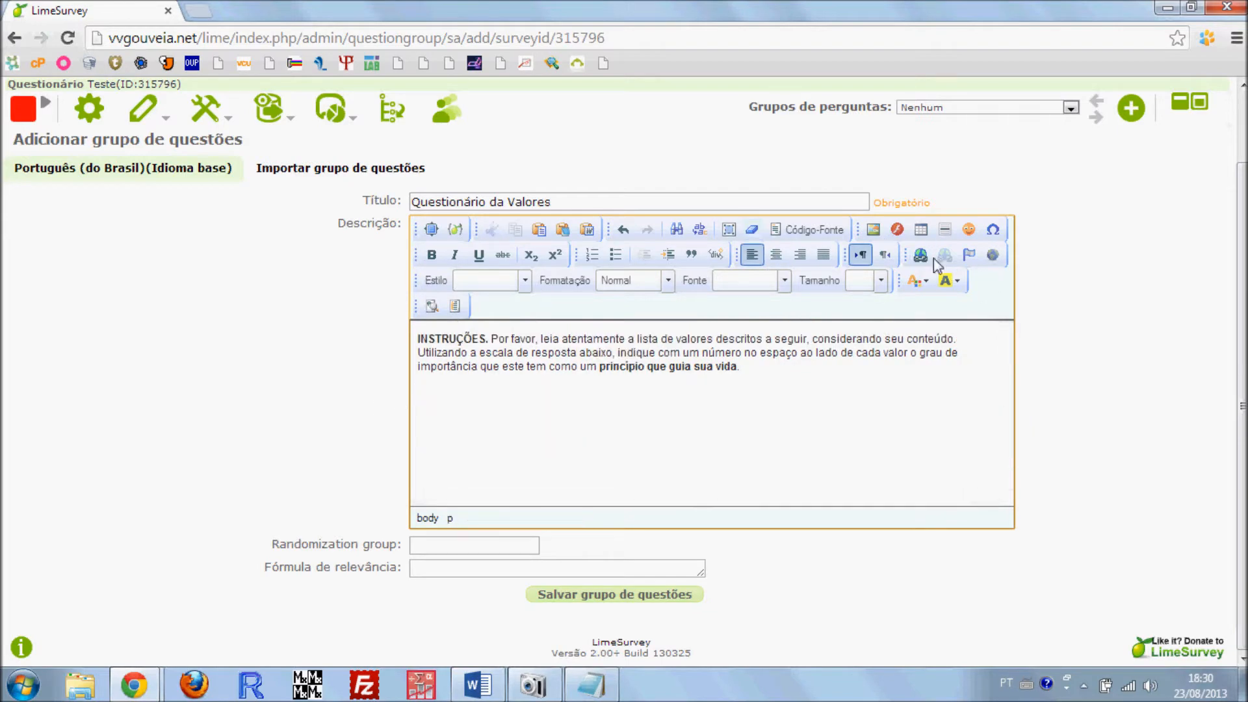
{"action": "left_click", "coordinate": [921, 230]}
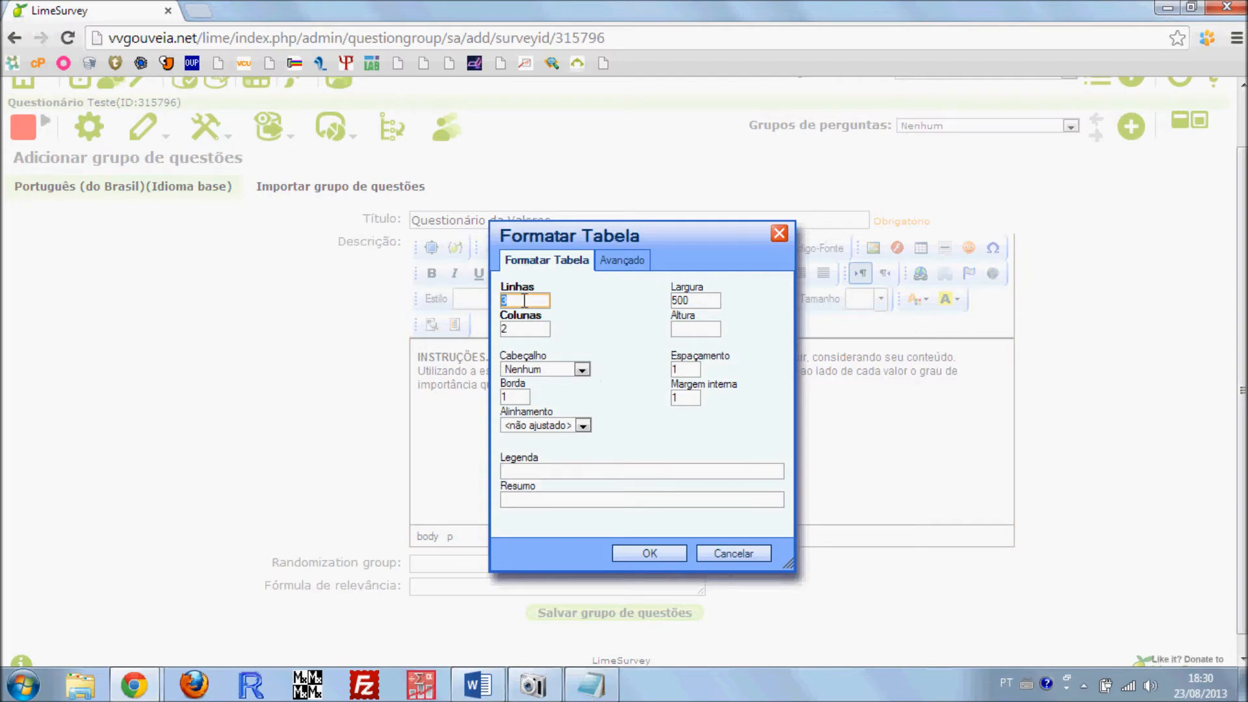
{"action": "key", "text": "Tab"}
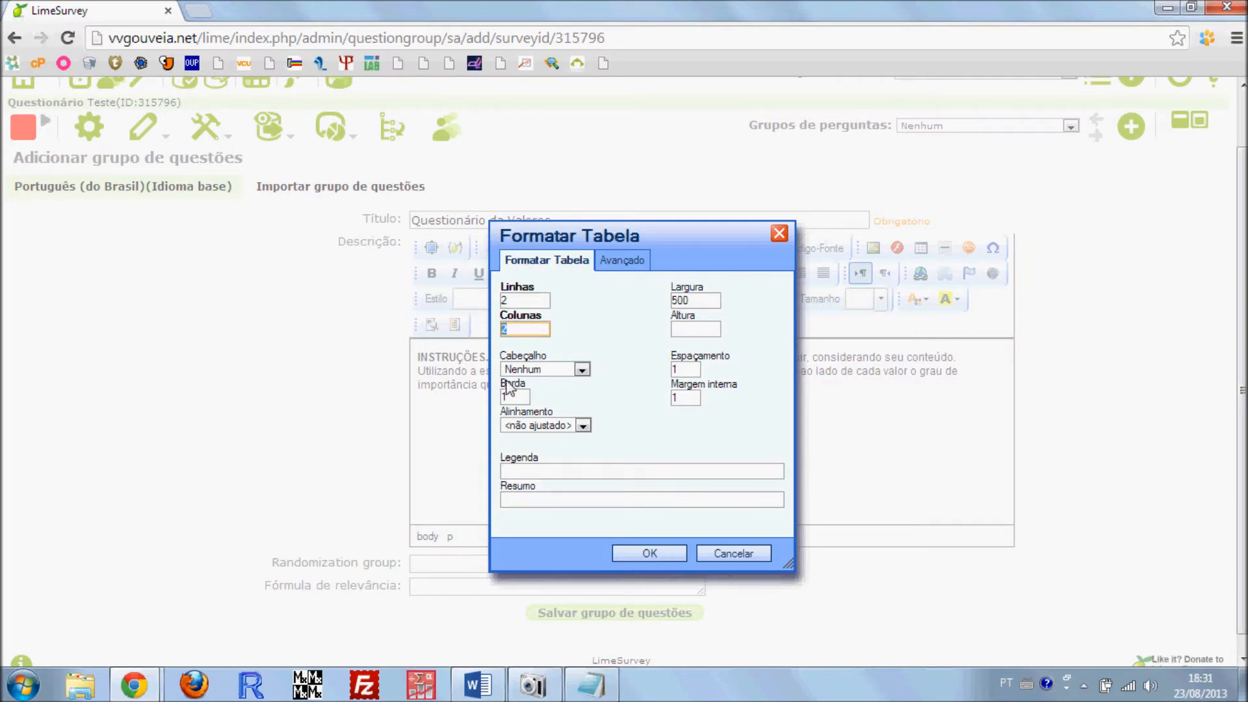
{"action": "type", "text": "7"}
{"action": "left_click", "coordinate": [634, 549]}
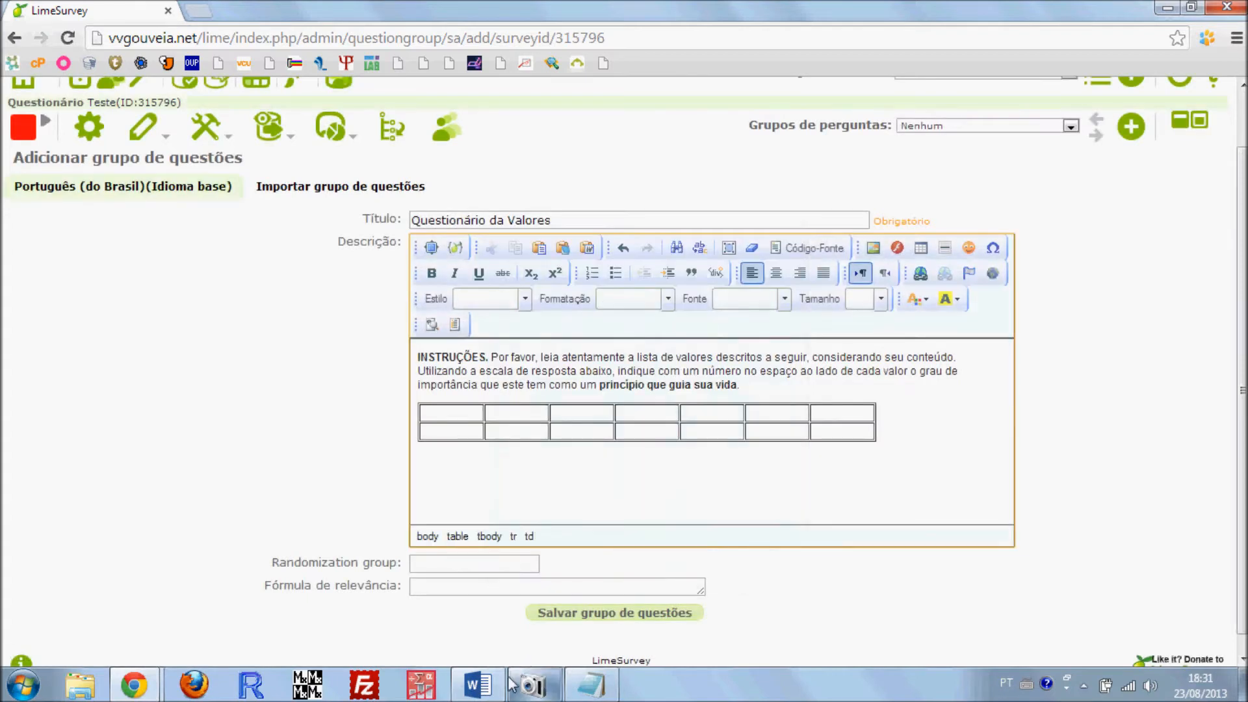
Check the scale in the Word questionnaire and number the new table's first-row cells 1 to 7
{"action": "left_click", "coordinate": [477, 685]}
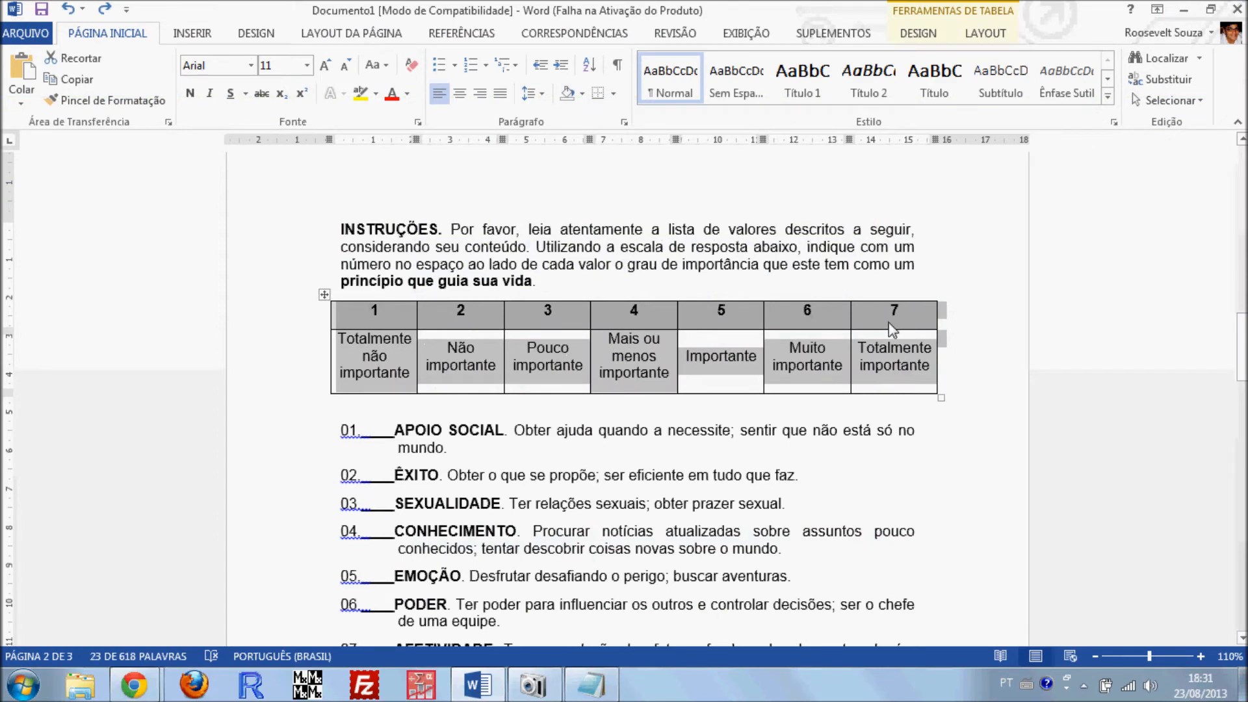
{"action": "left_click", "coordinate": [1183, 11]}
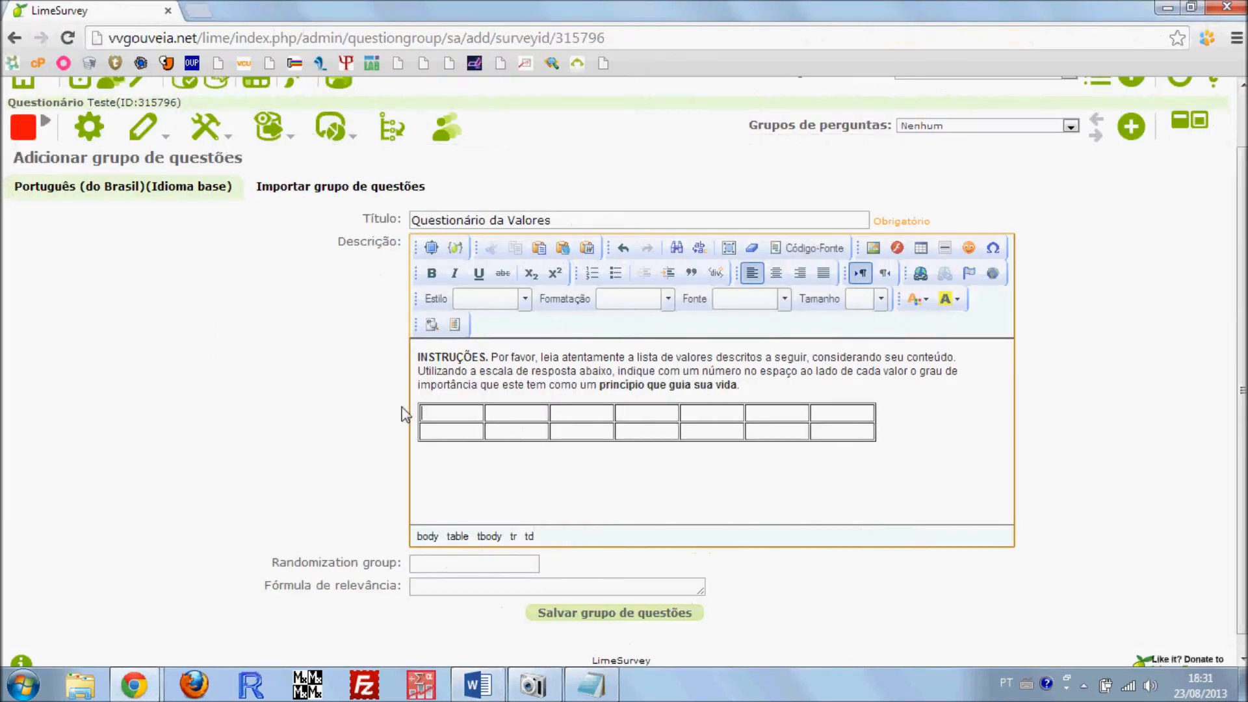
{"action": "left_click", "coordinate": [454, 408]}
{"action": "type", "text": "1"}
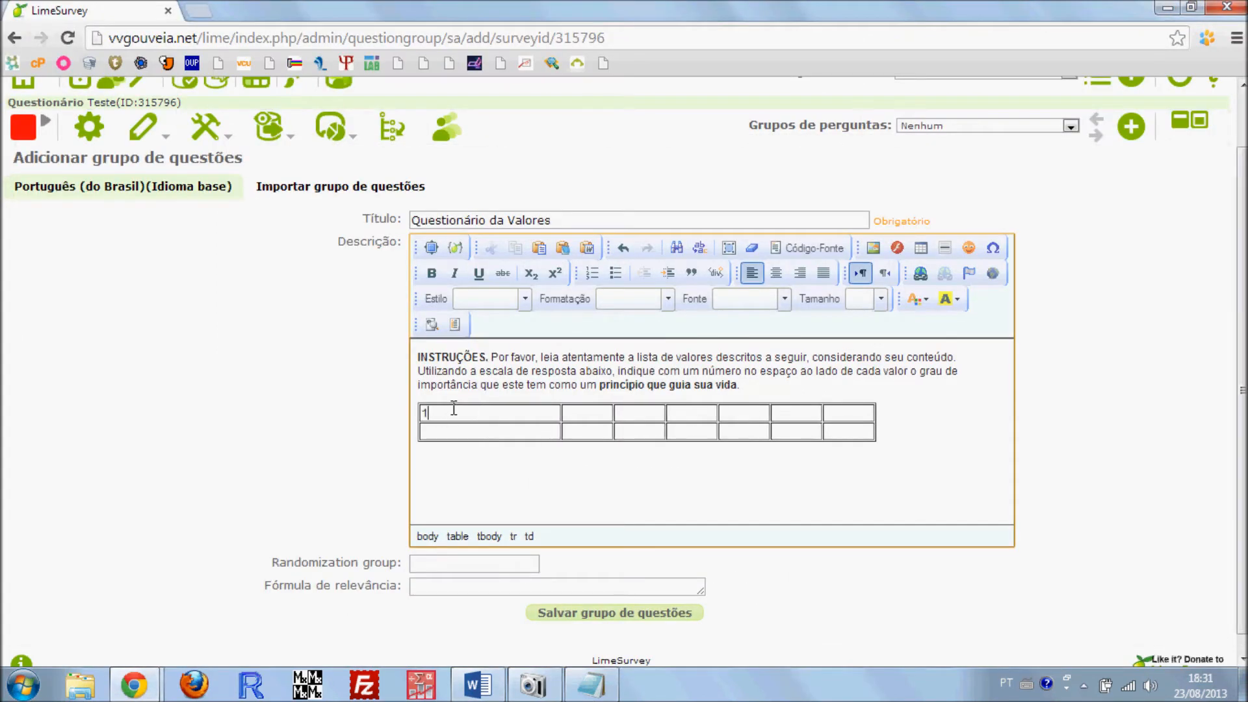
{"action": "type", "text": "\t2\t3\t4\t5\t6"}
{"action": "key", "text": "Tab"}
{"action": "type", "text": "7"}
{"action": "key", "text": "Tab"}
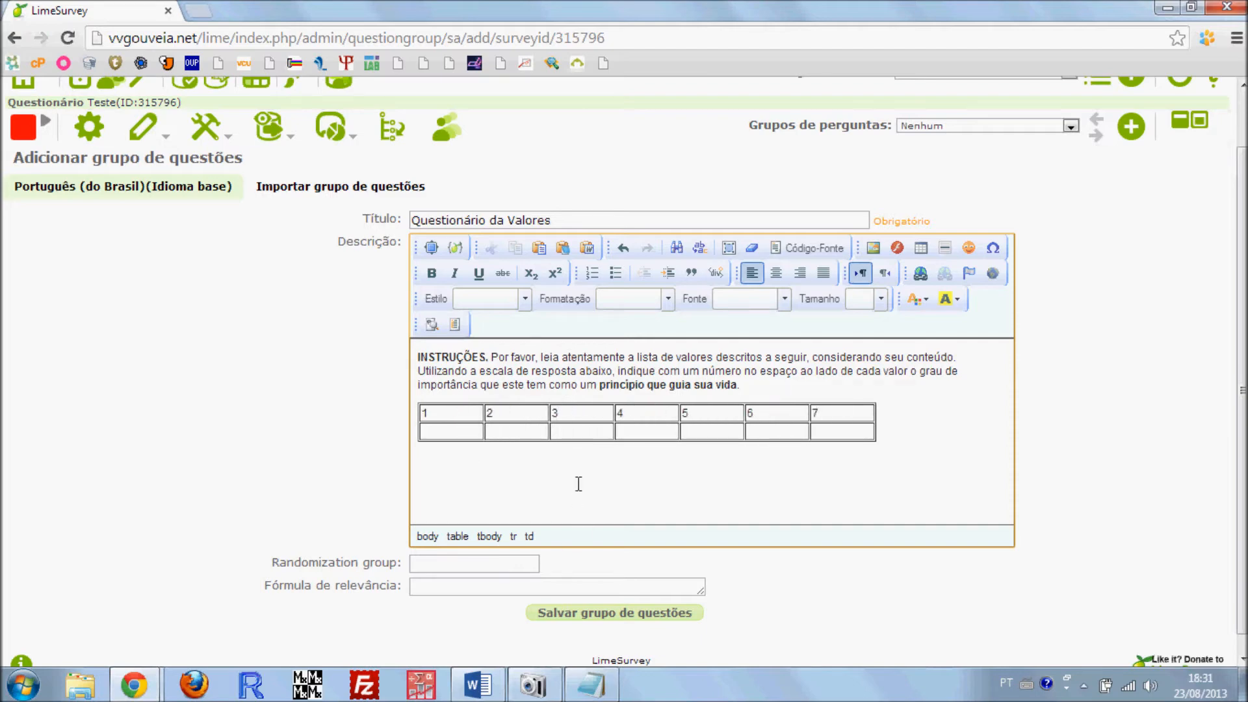
Enter the Word scale labels "Totalmente não importante" under 1 and "Não importante" under 2 in the second row
{"action": "key", "text": "alt+Tab"}
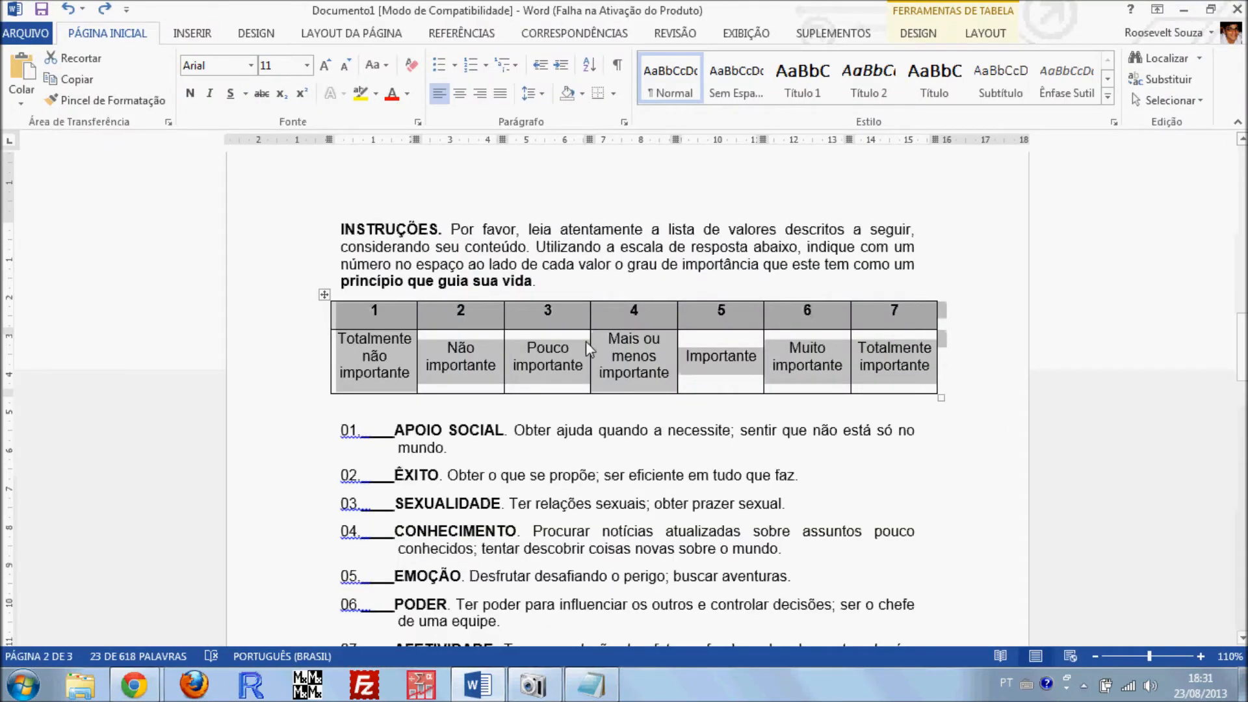
{"action": "key", "text": "alt+Tab"}
{"action": "type", "text": "Totalmente não importante"}
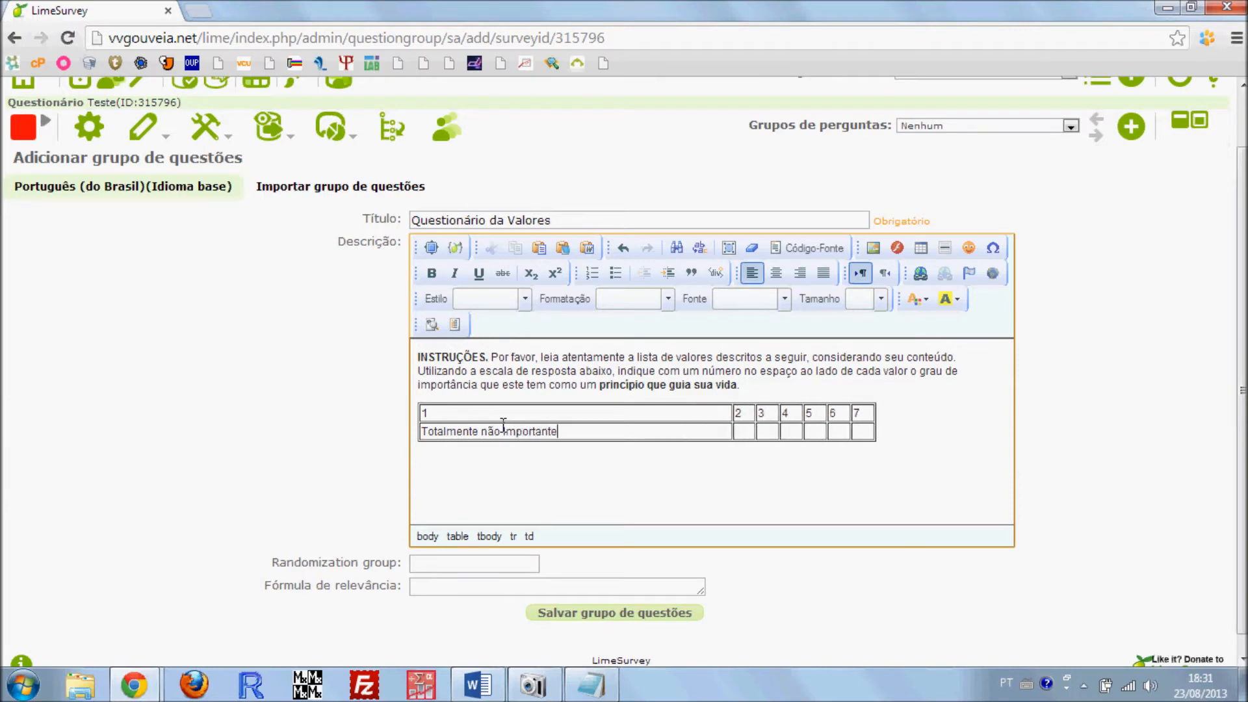
{"action": "key", "text": "alt+Tab"}
{"action": "key", "text": "alt+Tab"}
{"action": "key", "text": "Tab"}
{"action": "type", "text": "Não importante"}
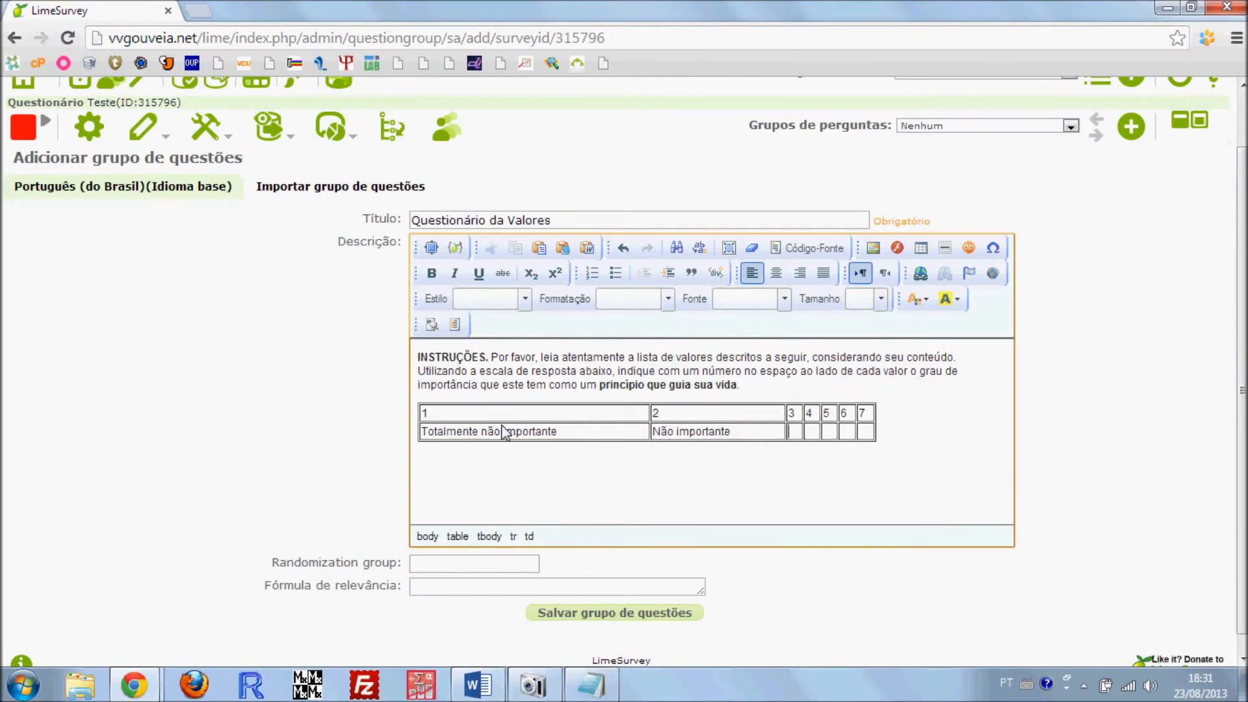
Check the third label in Word and enter "Pouco Importanta" in the cell under 3
{"action": "key", "text": "alt+Tab"}
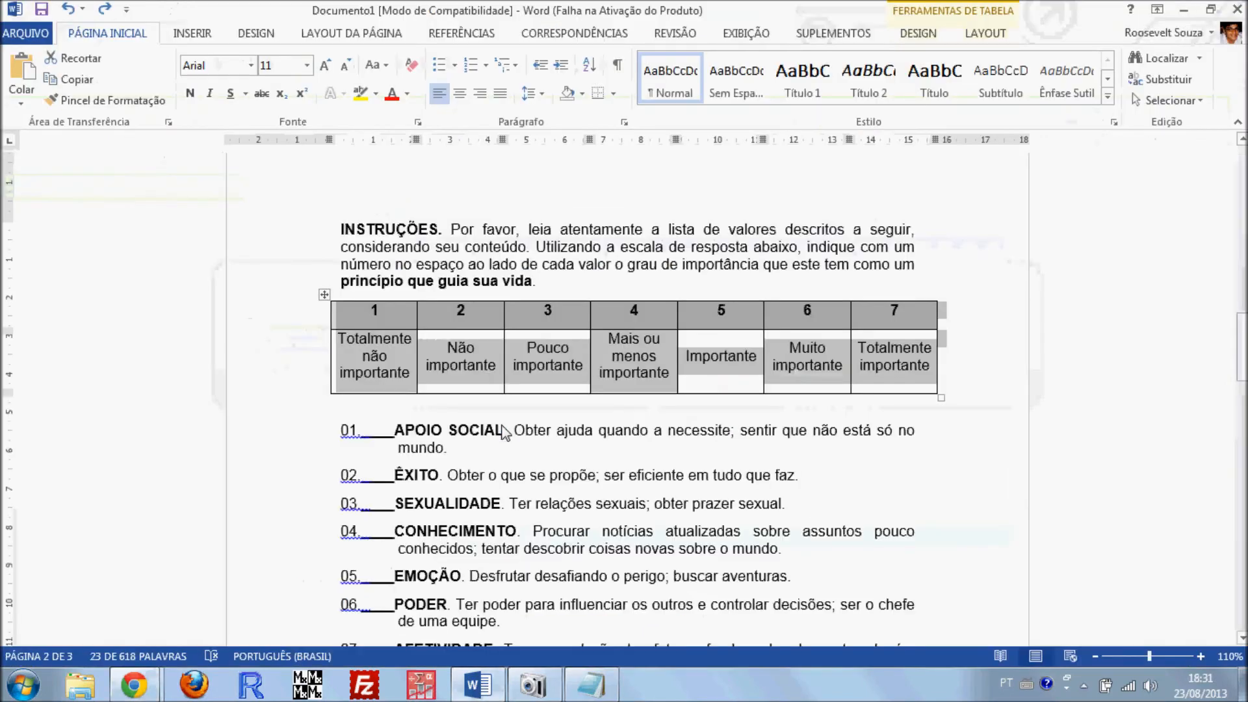
{"action": "key", "text": "alt+Tab"}
{"action": "key", "text": "Tab"}
{"action": "type", "text": "P"}
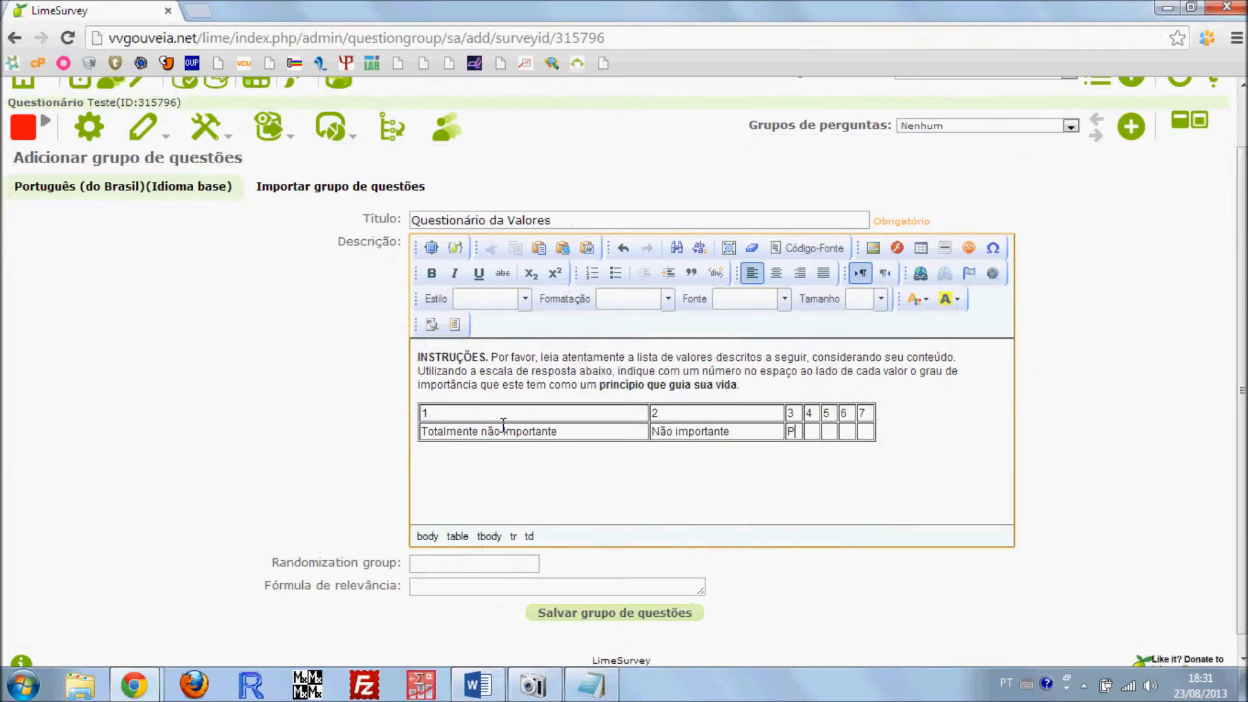
{"action": "type", "text": "ouco Importanta"}
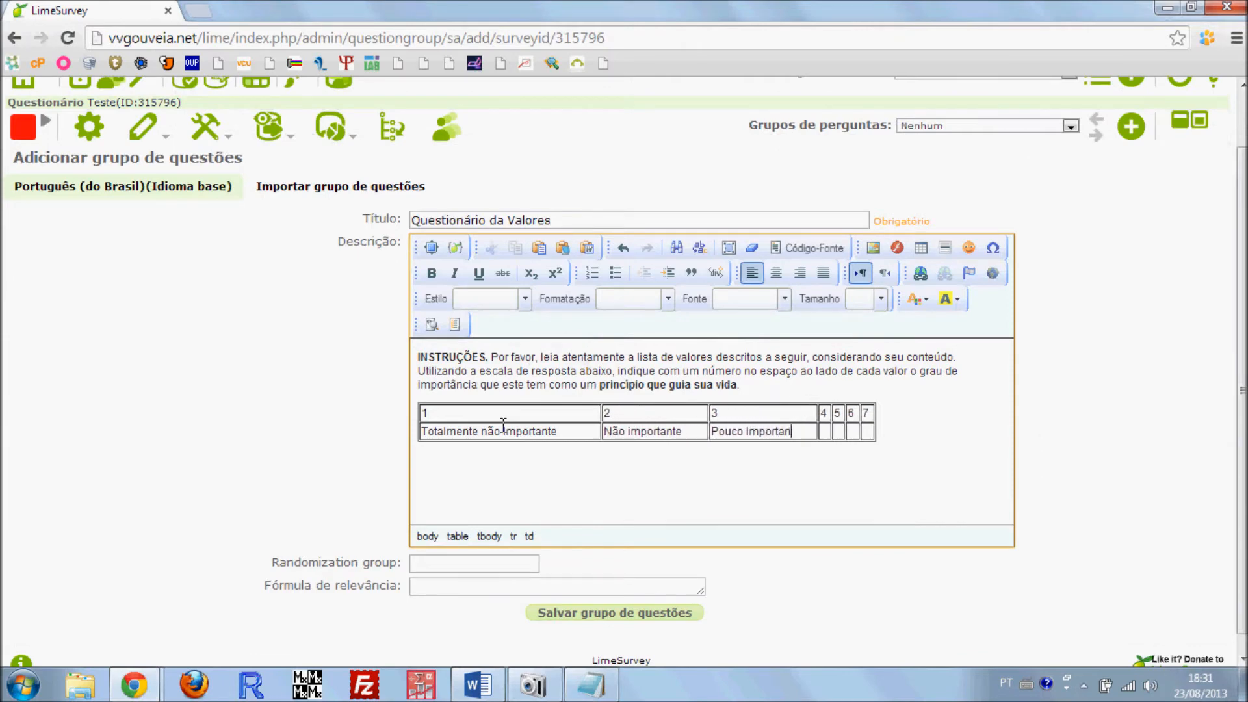
Check the fourth label in Word and enter "Maios ou menos importante" in the cell under 4
{"action": "key", "text": "alt+Tab"}
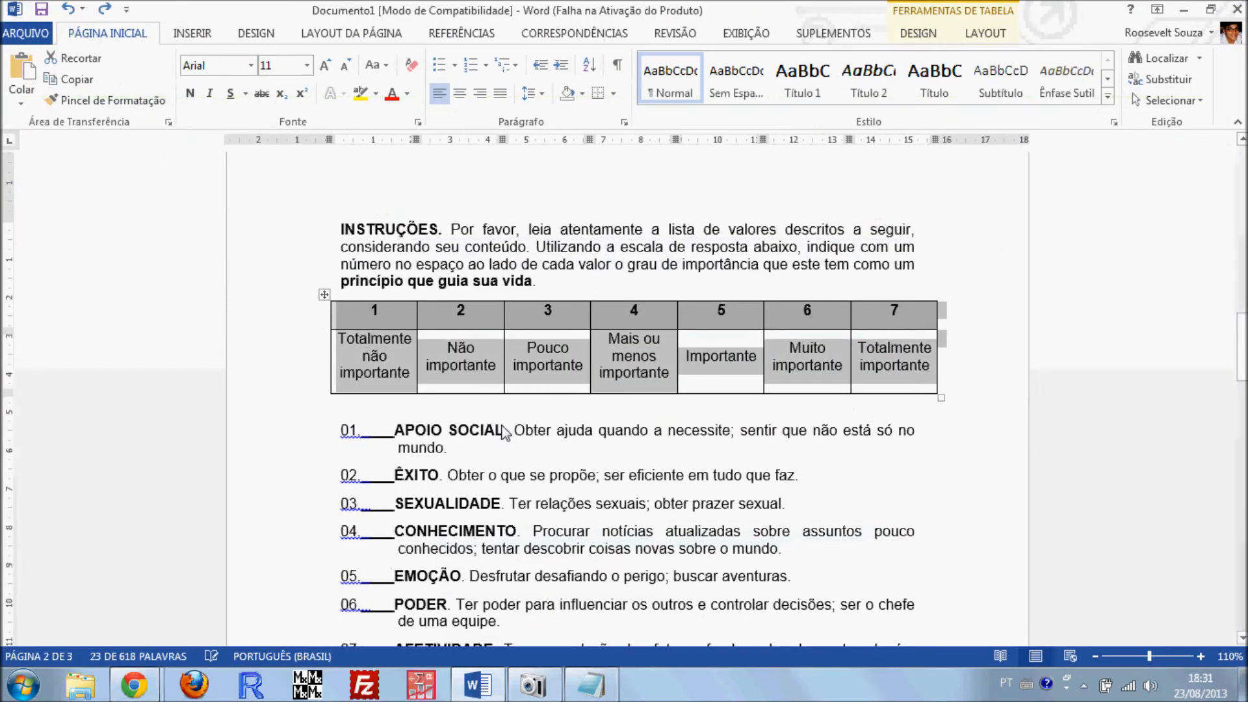
{"action": "key", "text": "alt+Tab"}
{"action": "key", "text": "Tab"}
{"action": "type", "text": "Maios ou menso"}
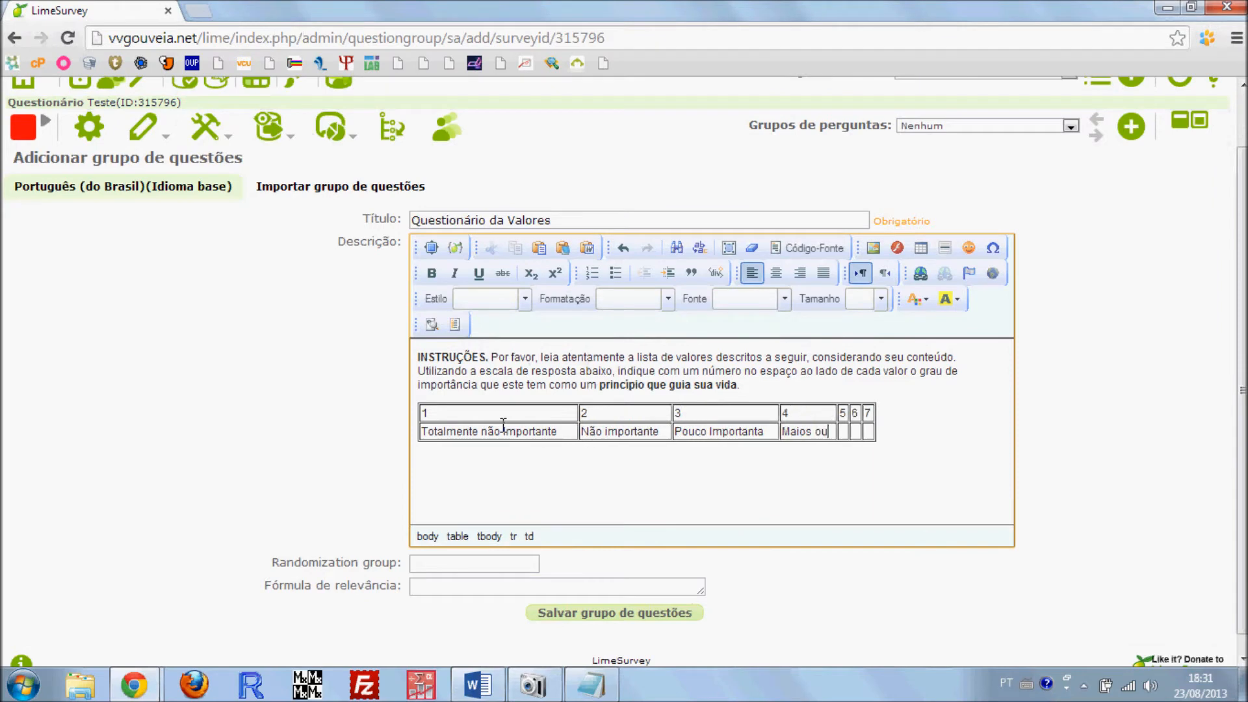
{"action": "key", "text": "BackSpace"}
{"action": "key", "text": "BackSpace"}
{"action": "type", "text": "os "}
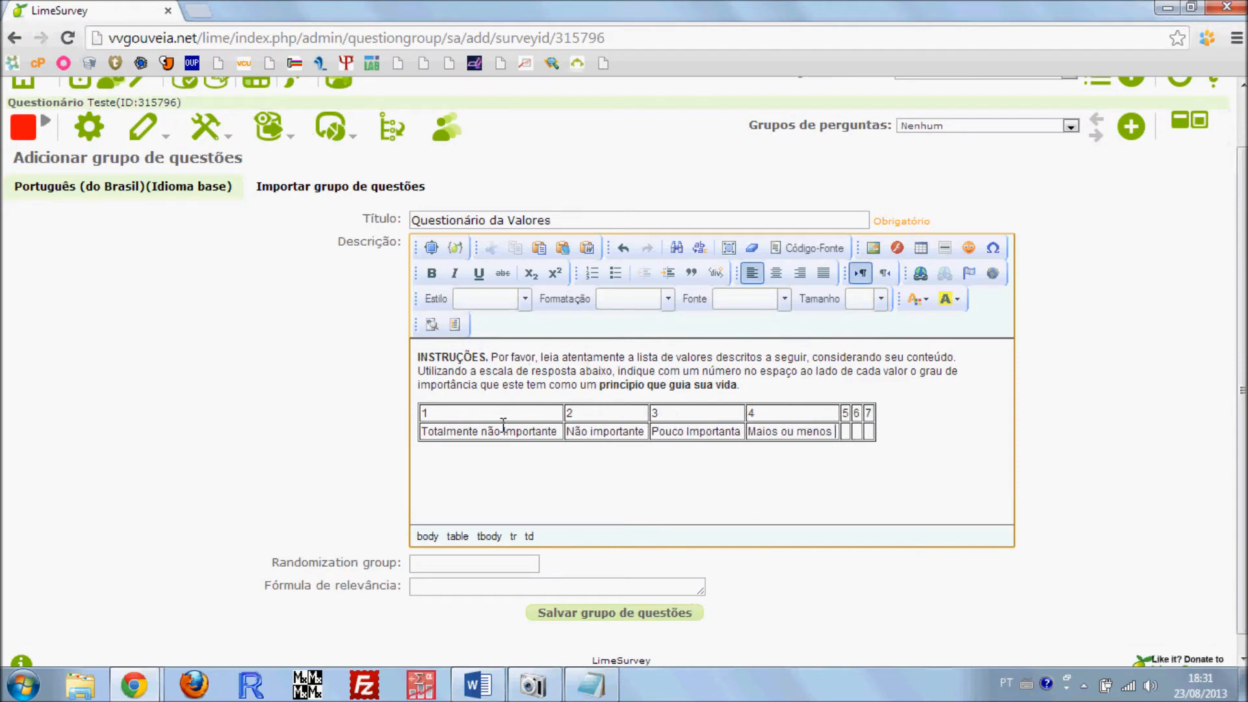
{"action": "type", "text": "importante"}
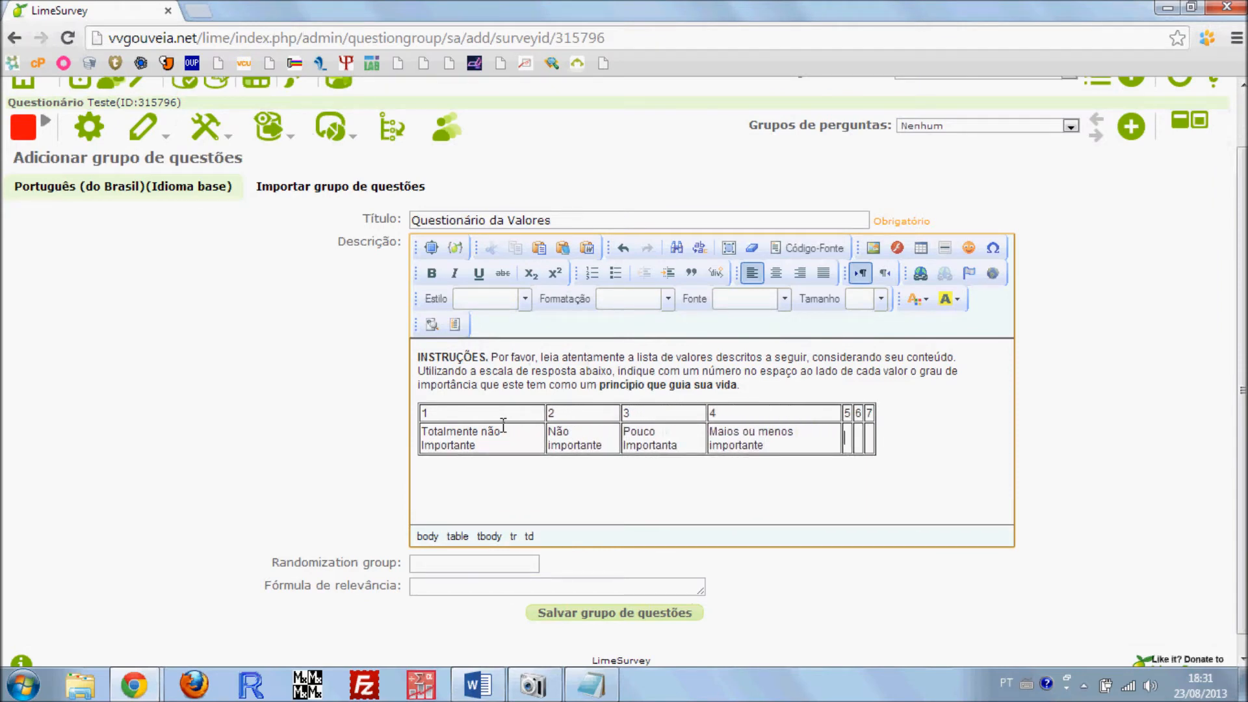
Check the remaining labels in Word and enter "Importante" under 5 and "Muito importante" under 6
{"action": "key", "text": "alt+Tab"}
{"action": "key", "text": "alt+Tab"}
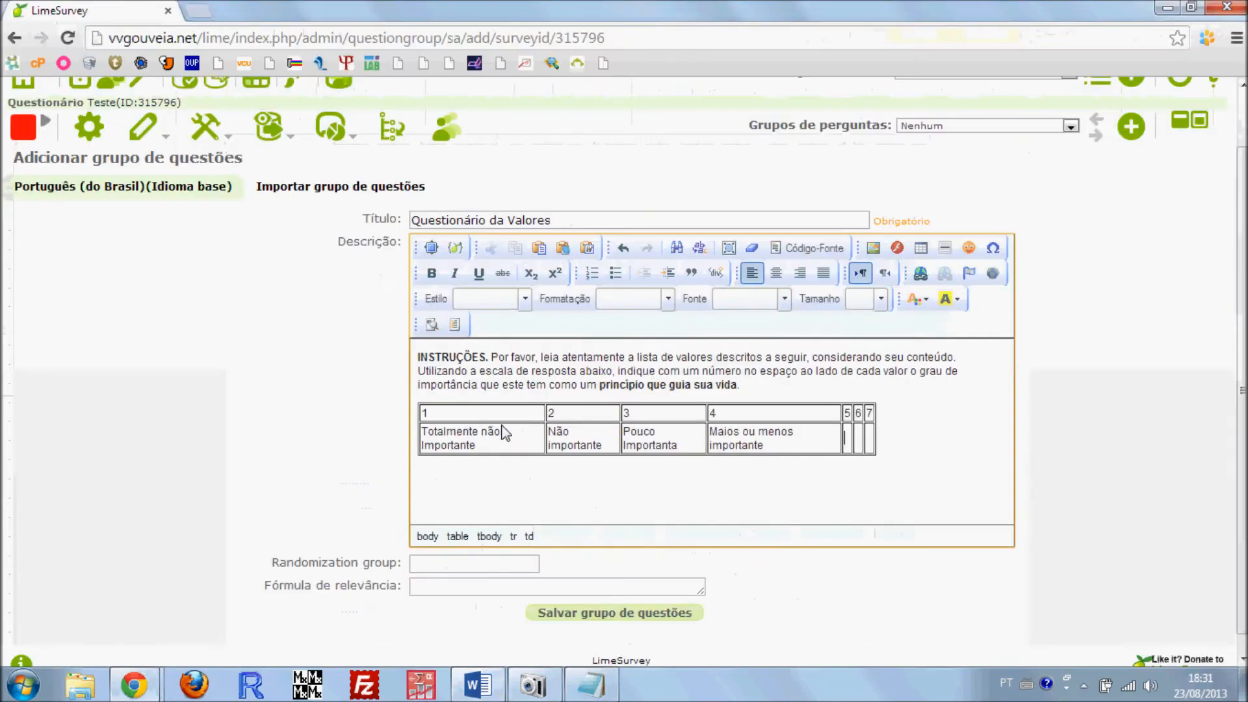
{"action": "key", "text": "Tab"}
{"action": "type", "text": "Impor"}
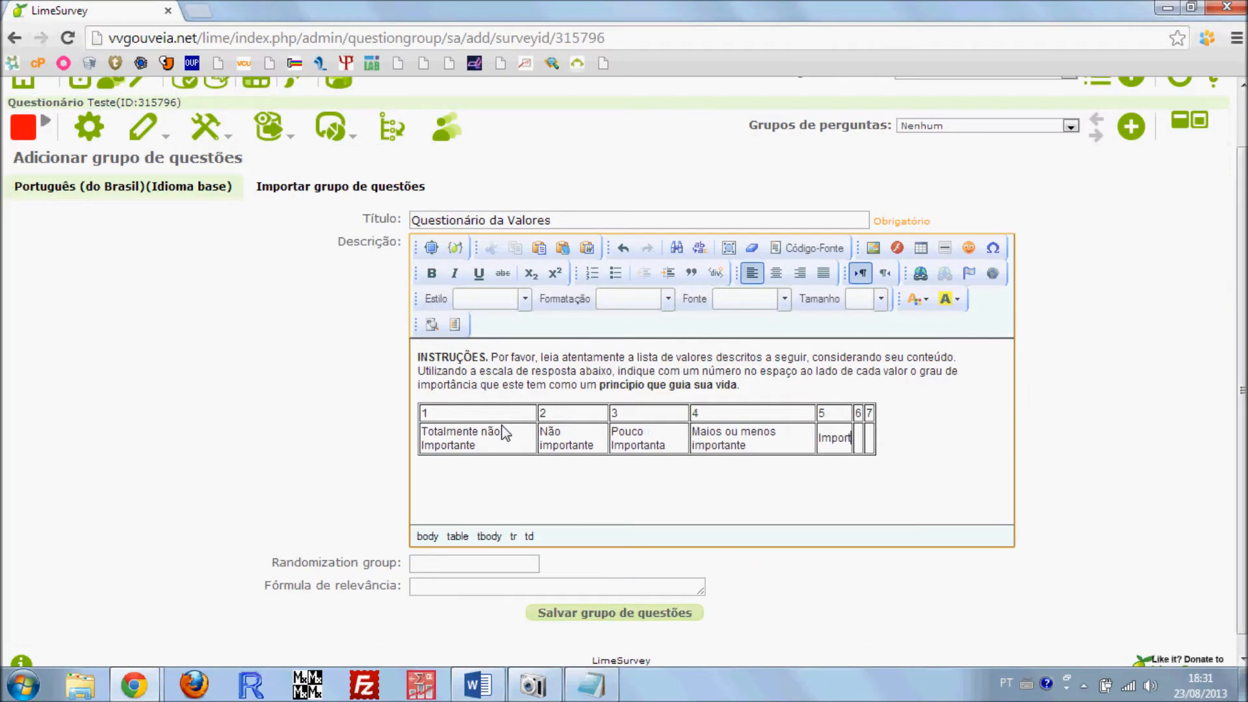
{"action": "type", "text": "tante\tMuito "}
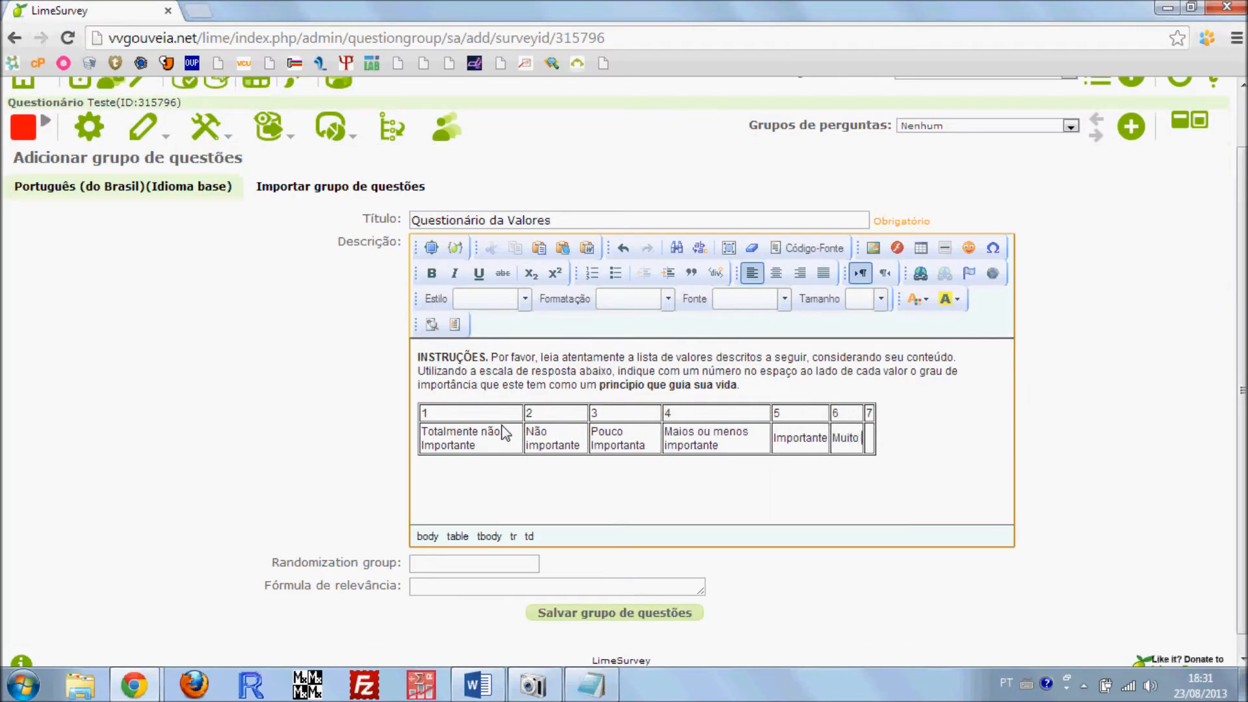
{"action": "type", "text": "importante"}
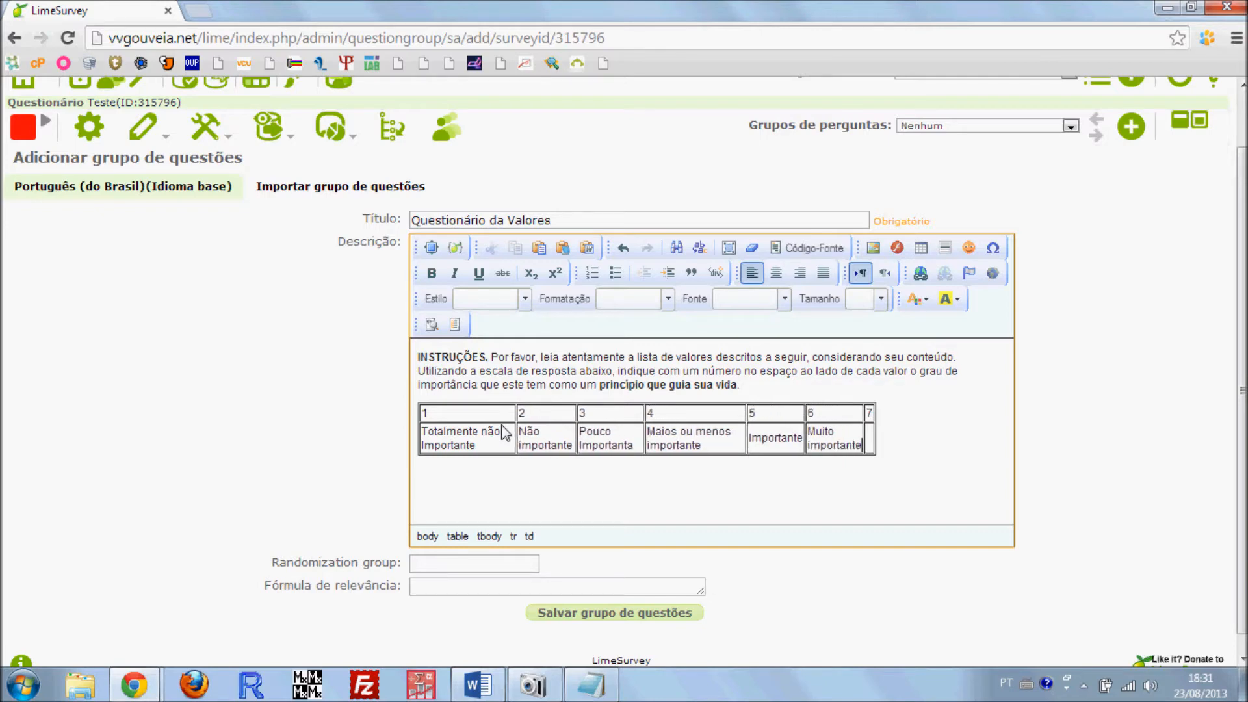
Enter "Totalmente importante" in the second-row cell under 7 of the scale table
{"action": "key", "text": "BackSpace"}
{"action": "type", "text": "Totalmente"}
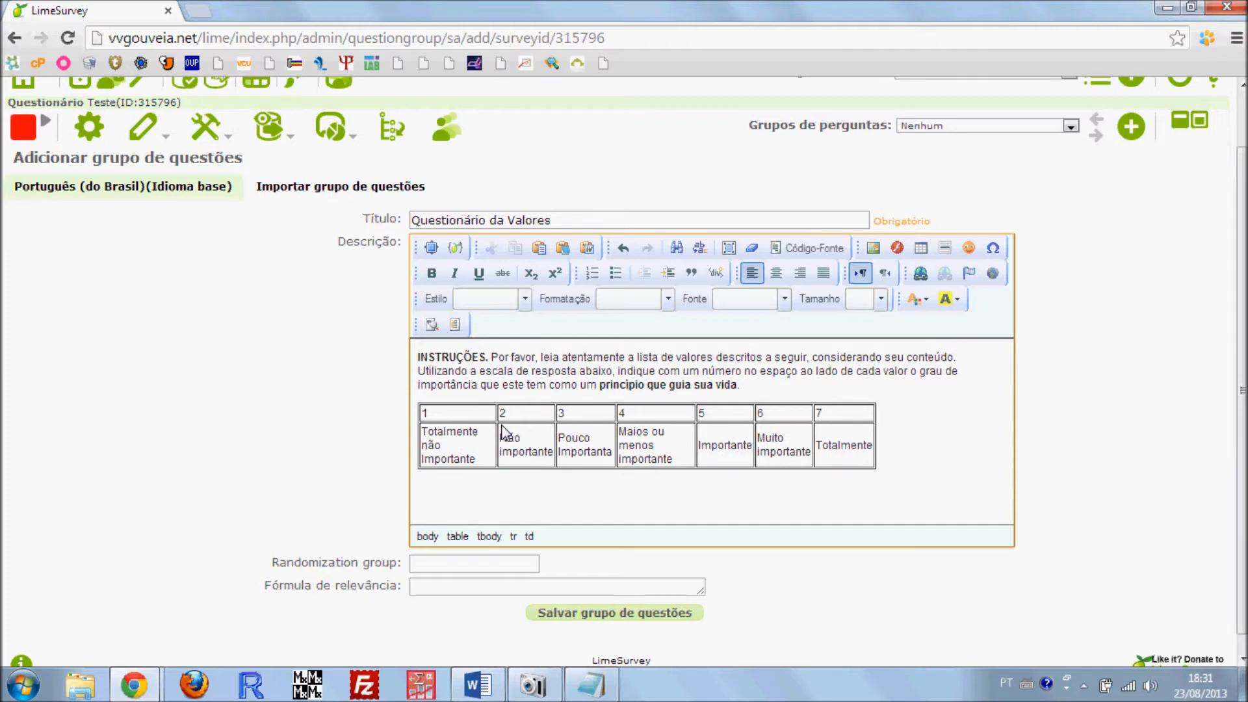
{"action": "type", "text": " I"}
{"action": "key", "text": "BackSpace"}
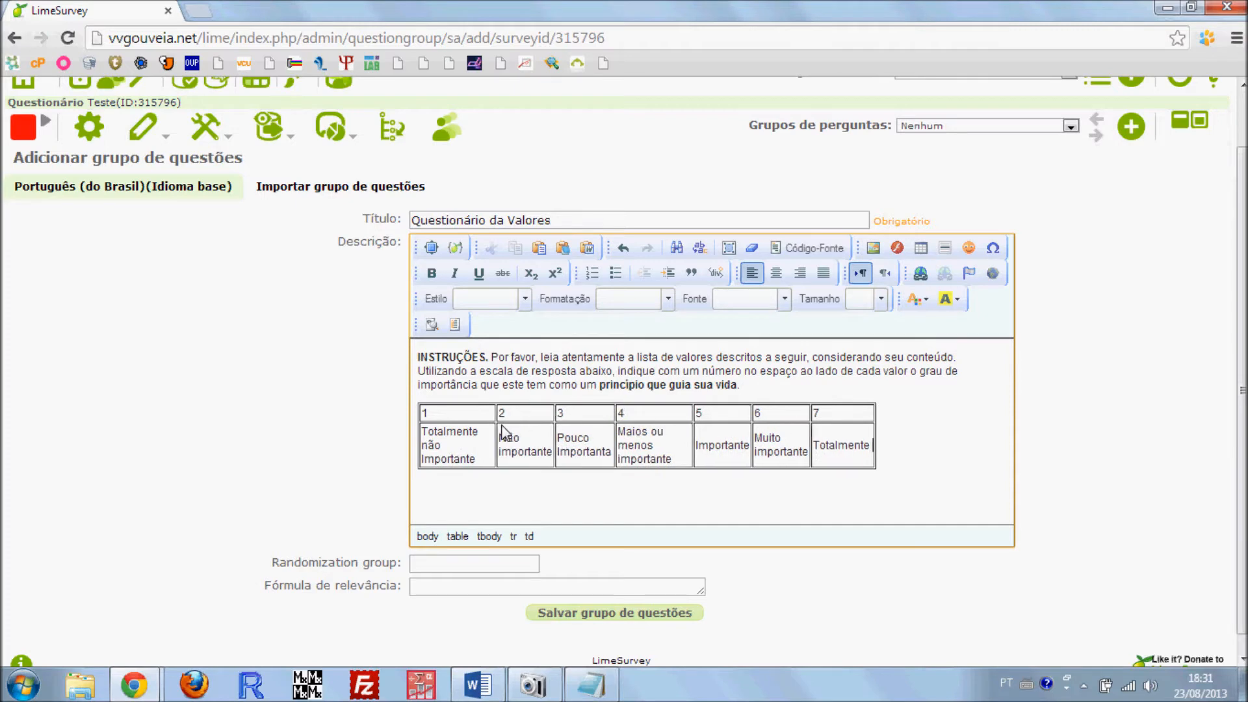
{"action": "type", "text": "importante"}
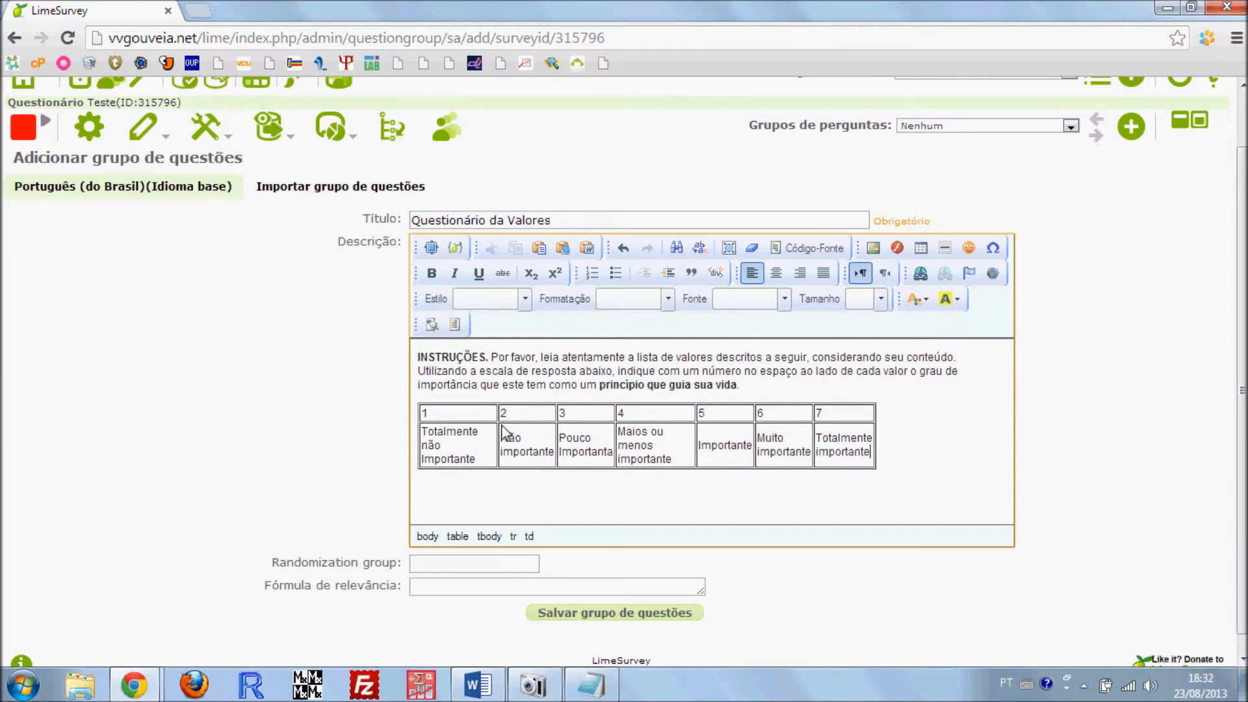
Center the text in all cells of the response scale table
{"action": "left_click_drag", "start_coordinate": [867, 455], "coordinate": [423, 413]}
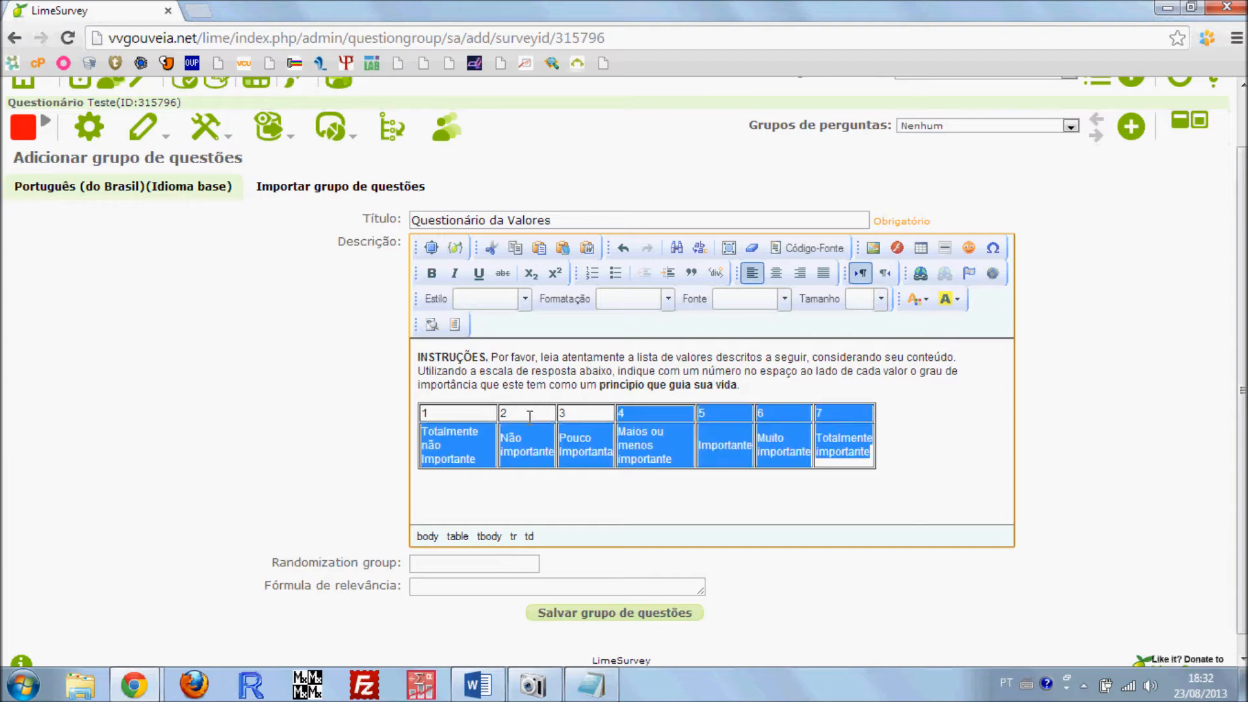
{"action": "left_click", "coordinate": [775, 273]}
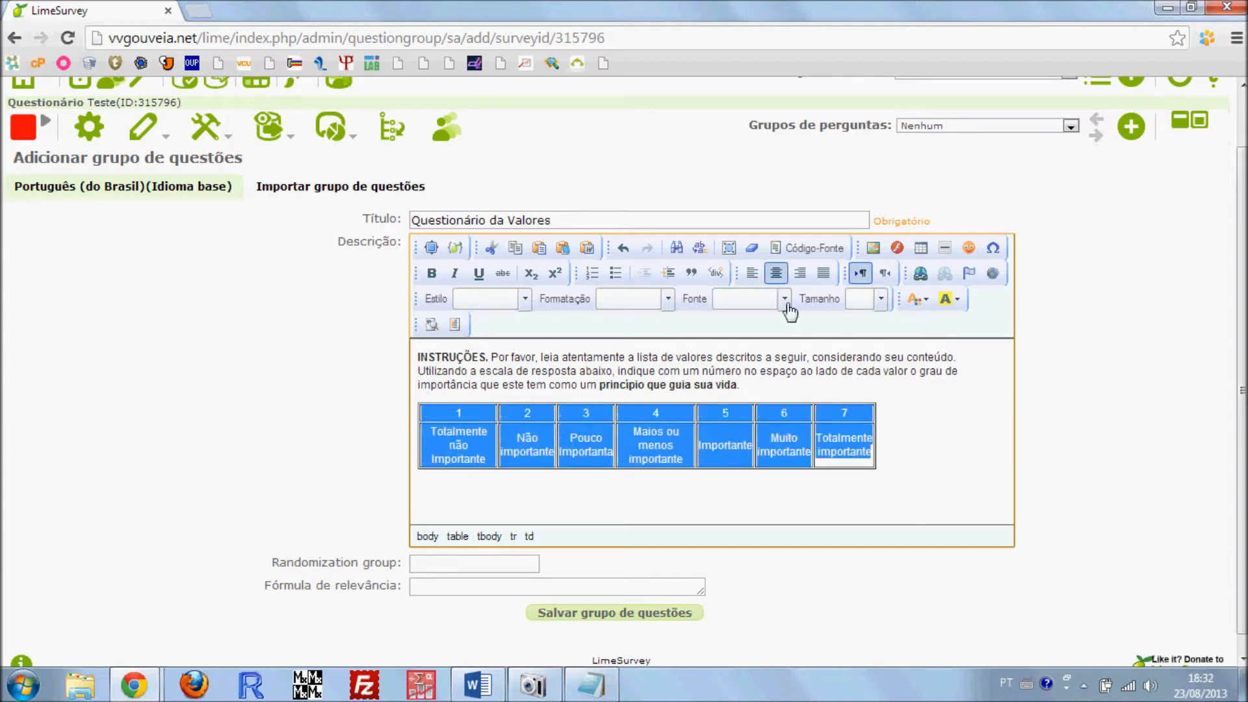
{"action": "left_click", "coordinate": [814, 485]}
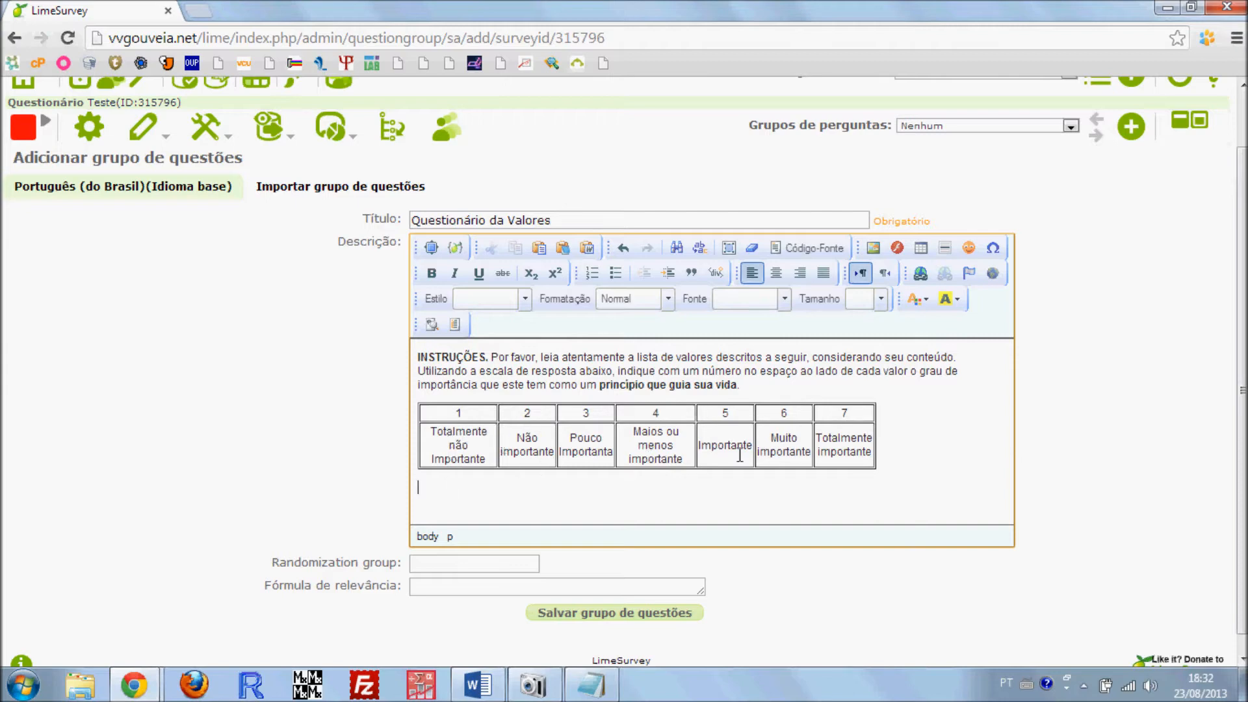
Set the width of the response scale table to 700 pixels in its table properties
{"action": "left_click", "coordinate": [465, 414]}
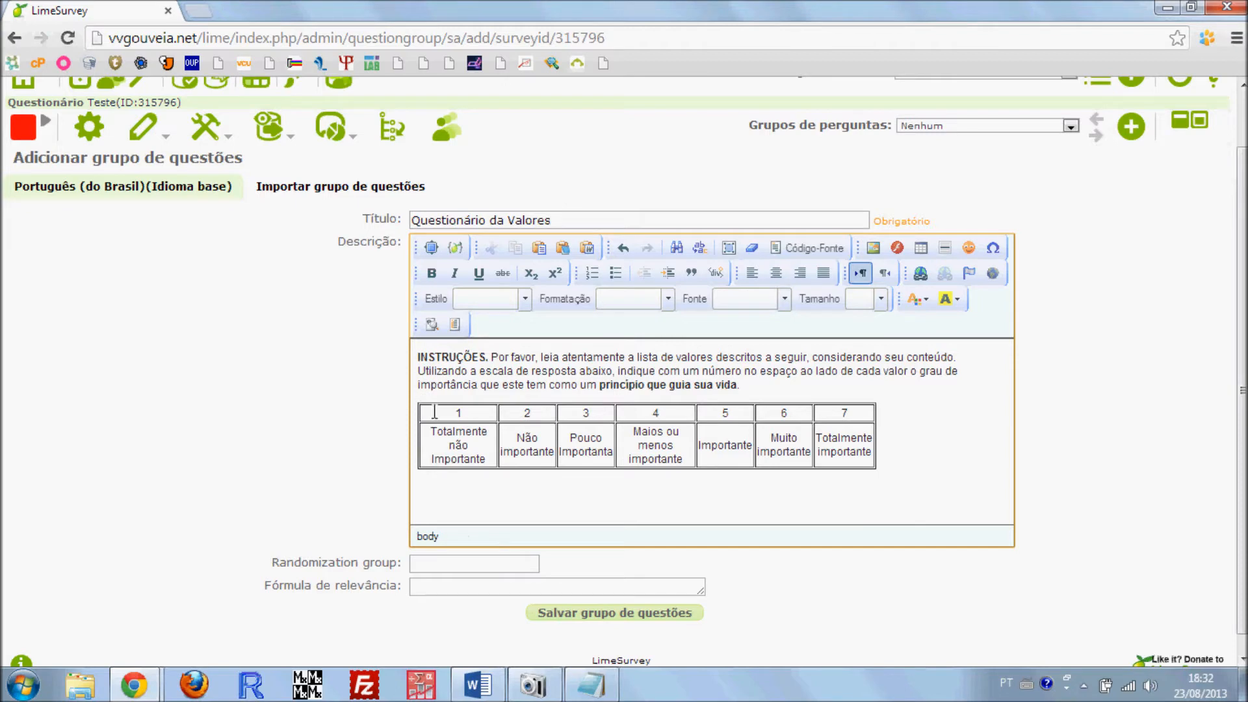
{"action": "left_click_drag", "start_coordinate": [878, 453], "coordinate": [841, 439]}
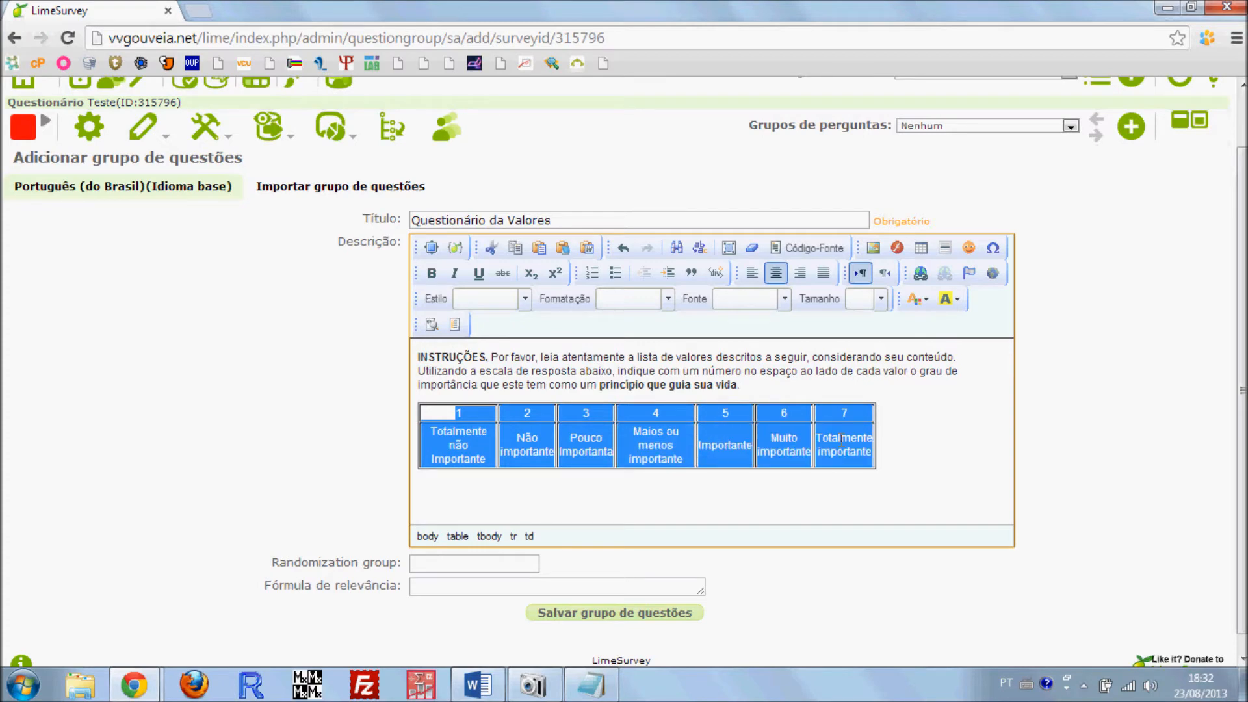
{"action": "right_click", "coordinate": [841, 439]}
{"action": "left_click", "coordinate": [881, 614]}
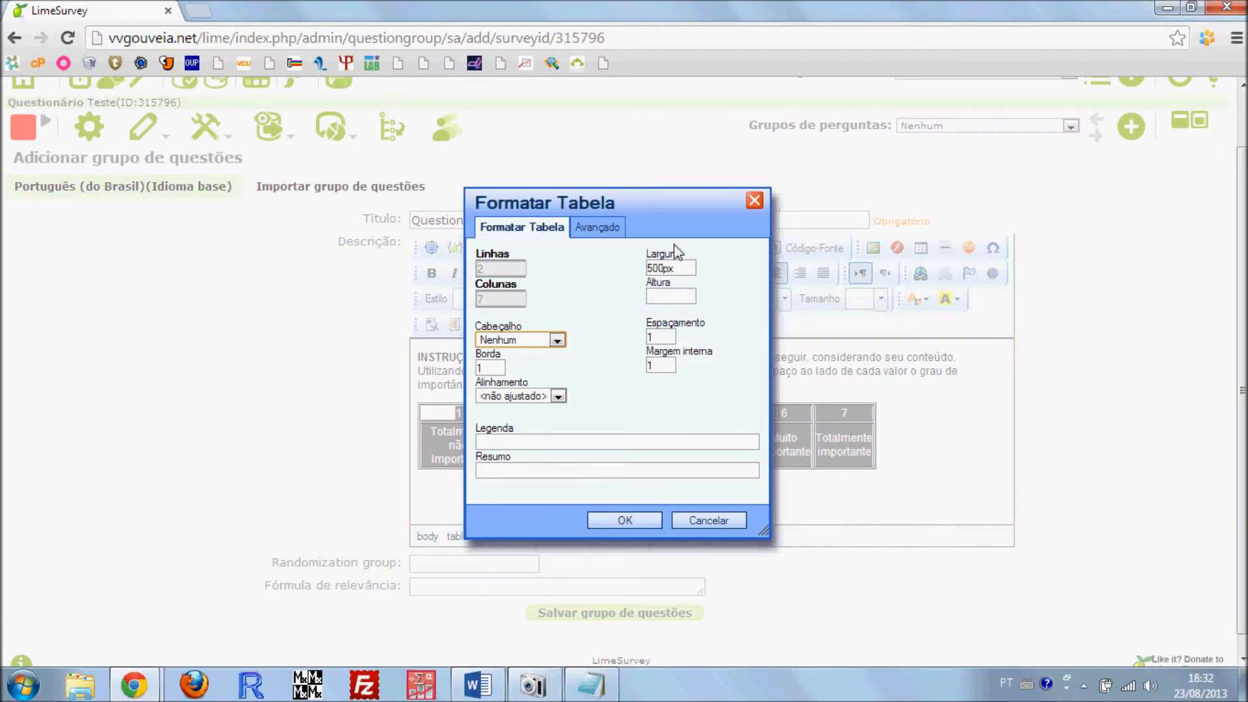
{"action": "left_click_drag", "start_coordinate": [676, 268], "coordinate": [628, 266]}
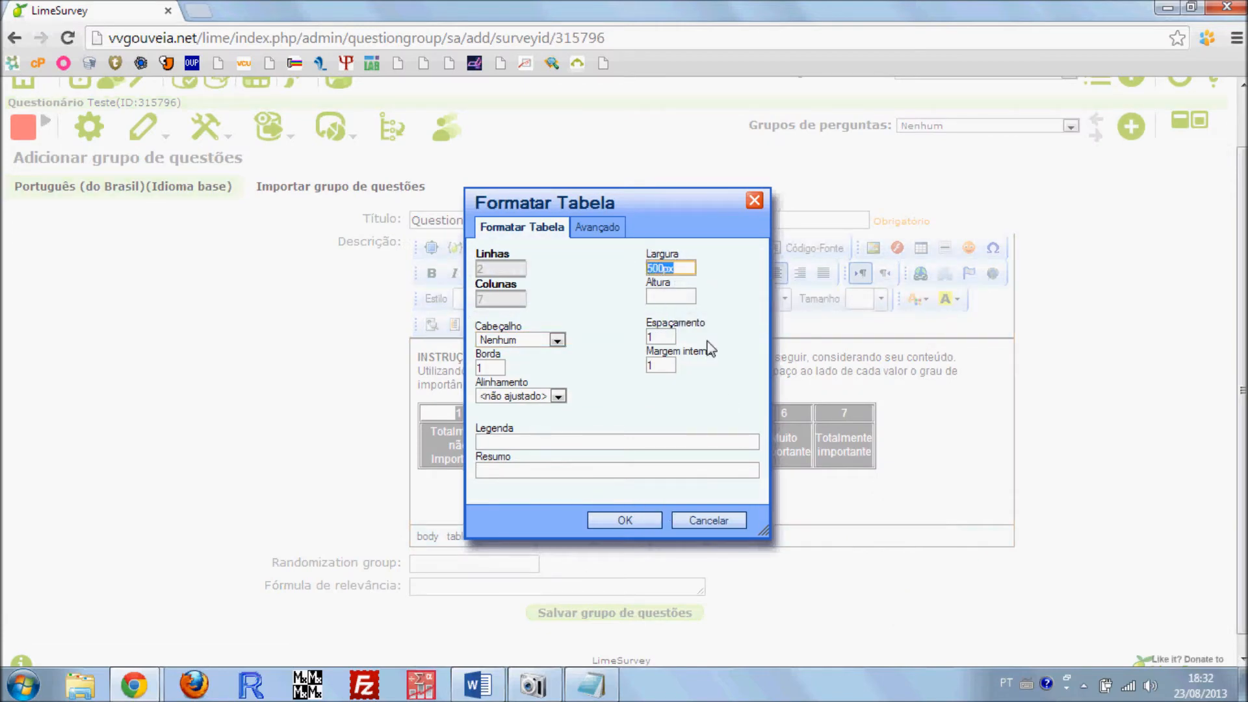
{"action": "type", "text": "700"}
{"action": "left_click", "coordinate": [624, 521]}
{"action": "left_click_drag", "start_coordinate": [813, 507], "coordinate": [649, 510]}
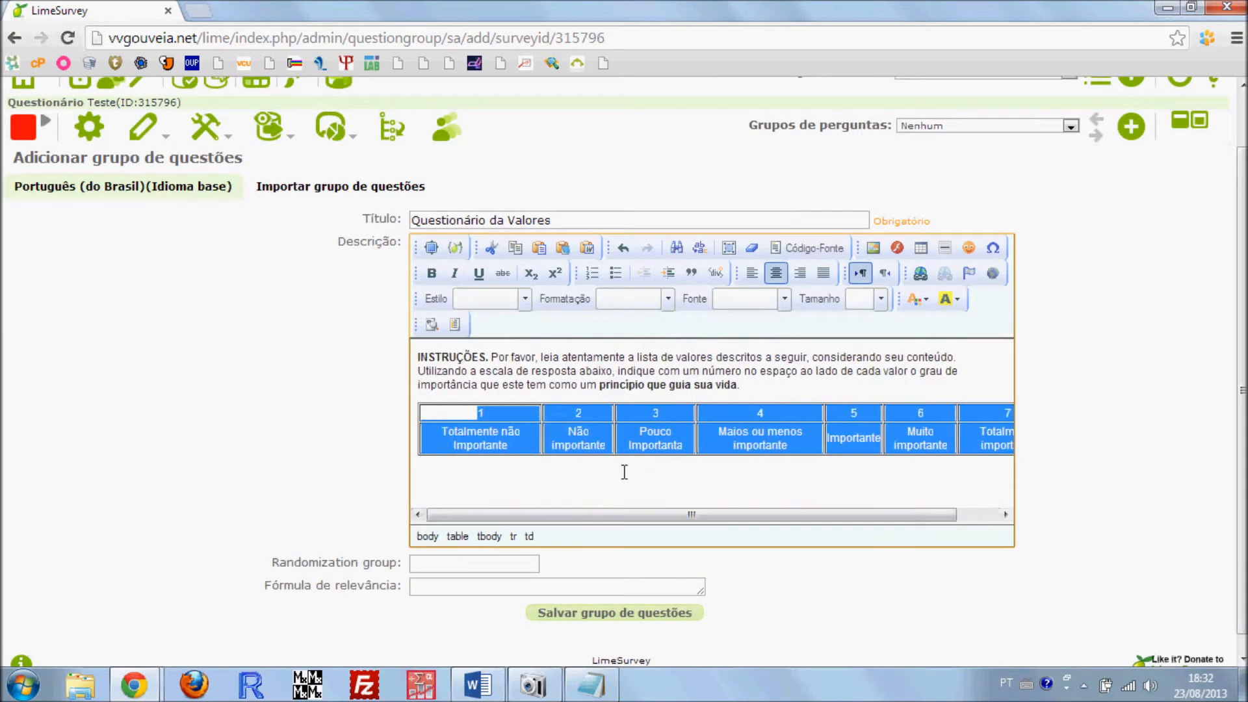
Set the width of the response scale table to 600 pixels in its table properties
{"action": "right_click", "coordinate": [634, 430]}
{"action": "left_click", "coordinate": [685, 602]}
{"action": "double_click", "coordinate": [657, 268]}
{"action": "type", "text": "600"}
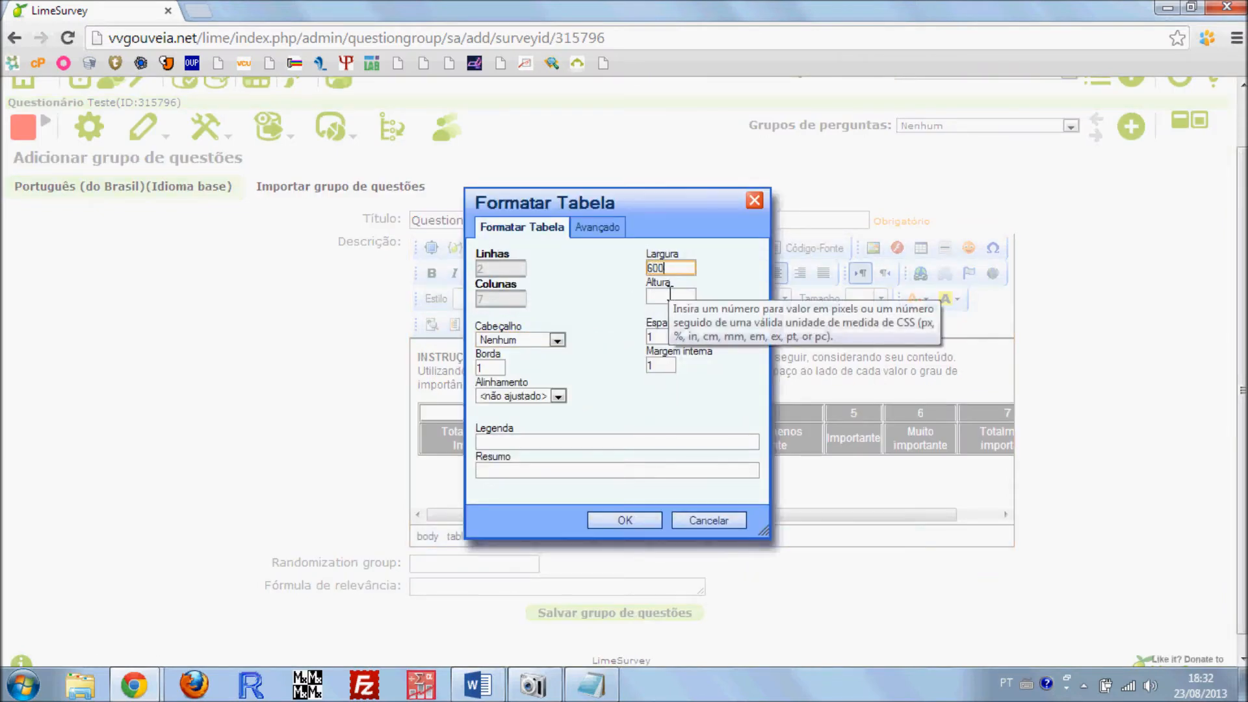
{"action": "left_click", "coordinate": [604, 520]}
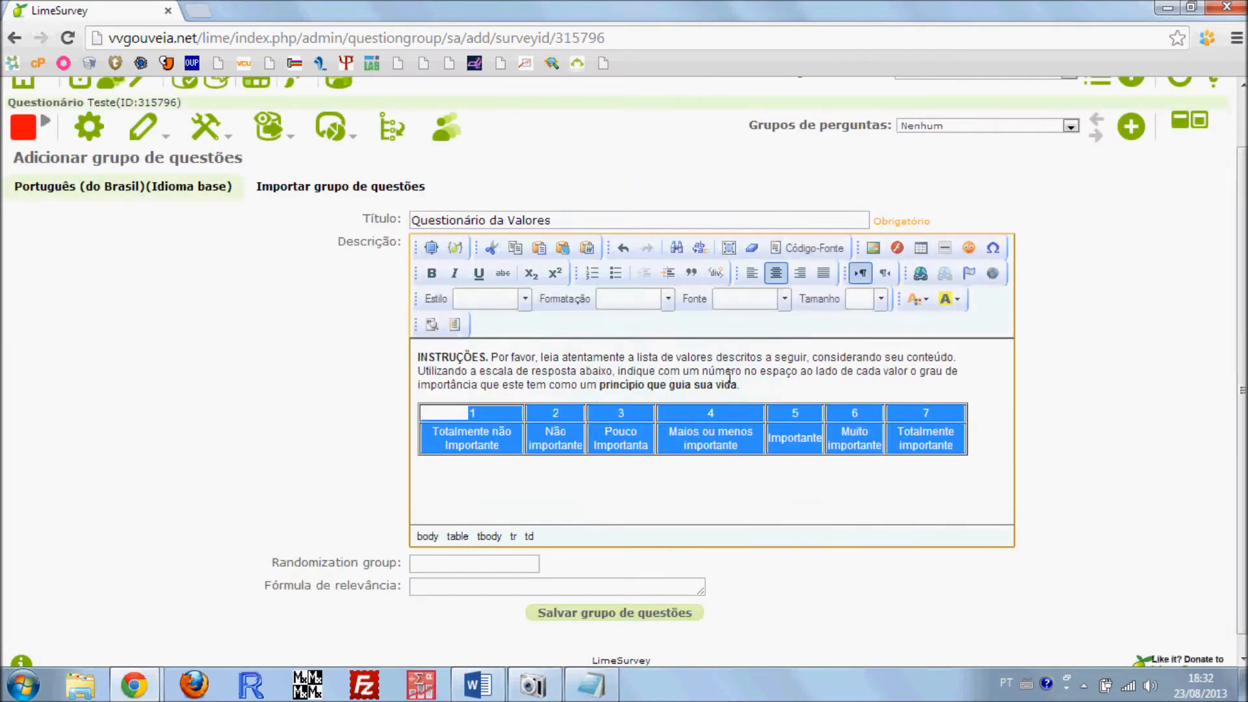
{"action": "left_click", "coordinate": [712, 433]}
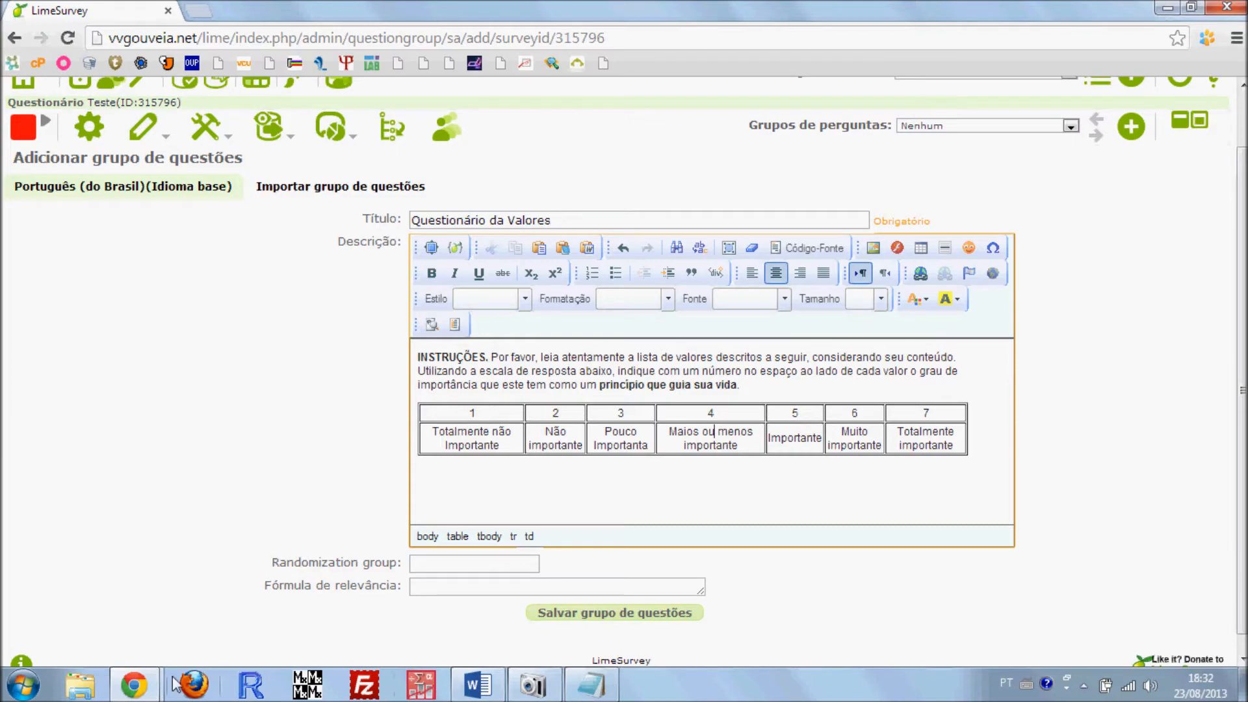
Switch to the published "Formas de Agir no Mundo" survey and look through its Perdão page
{"action": "mouse_move", "coordinate": [133, 684]}
{"action": "left_click", "coordinate": [348, 588]}
{"action": "scroll", "coordinate": [541, 356], "scroll_direction": "down", "scroll_amount": 15}
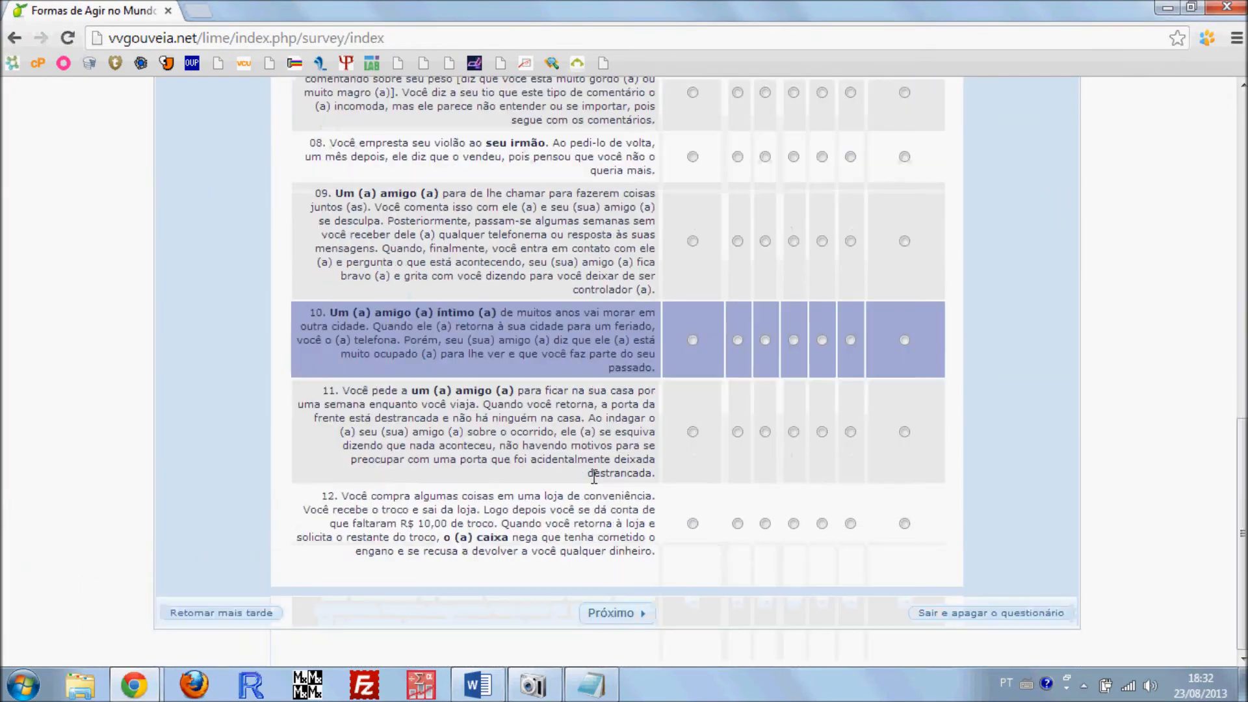
{"action": "scroll", "coordinate": [575, 313], "scroll_direction": "up", "scroll_amount": 15}
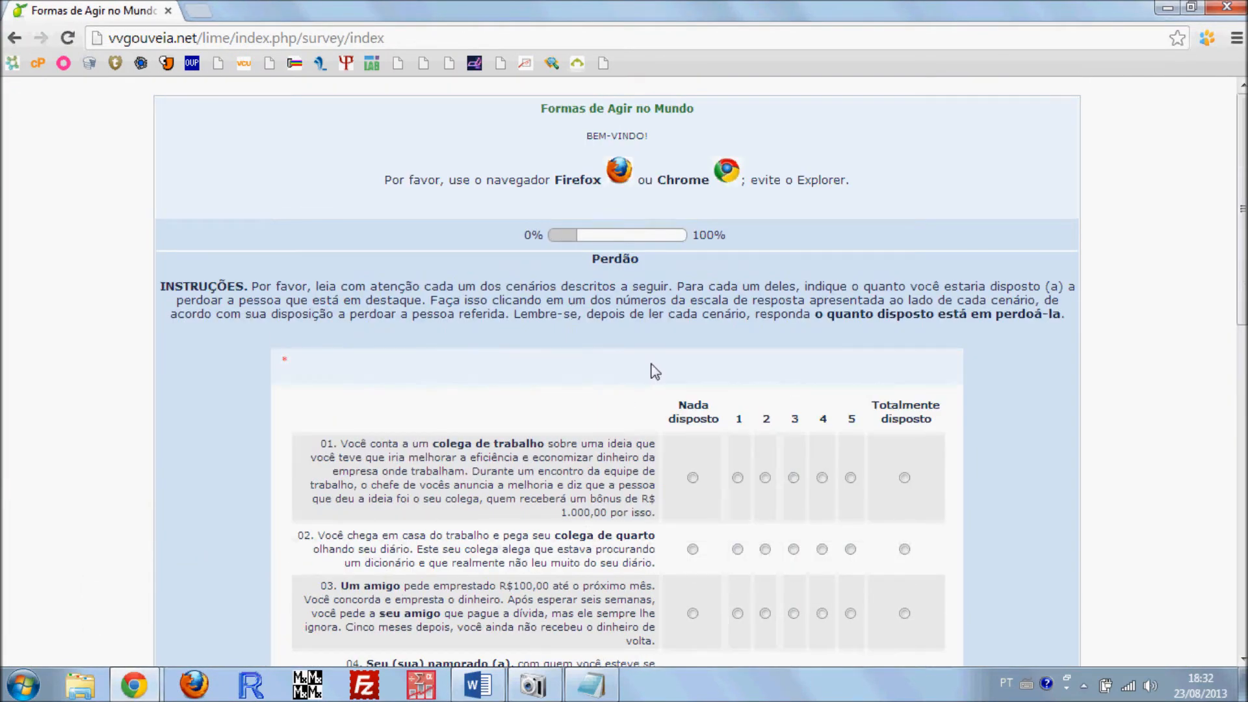
Answer the Perdão scenarios with "Nada disposto" and advance to the Valores Humanos page to view its scale table
{"action": "scroll", "coordinate": [652, 370], "scroll_direction": "down", "scroll_amount": 4}
{"action": "left_click", "coordinate": [693, 202]}
{"action": "left_click", "coordinate": [692, 273]}
{"action": "left_click", "coordinate": [692, 338]}
{"action": "left_click", "coordinate": [692, 408]}
{"action": "left_click", "coordinate": [692, 479]}
{"action": "scroll", "coordinate": [706, 466], "scroll_direction": "down", "scroll_amount": 4}
{"action": "left_click", "coordinate": [692, 282]}
{"action": "left_click", "coordinate": [692, 360]}
{"action": "left_click", "coordinate": [692, 426]}
{"action": "scroll", "coordinate": [682, 455], "scroll_direction": "down", "scroll_amount": 4}
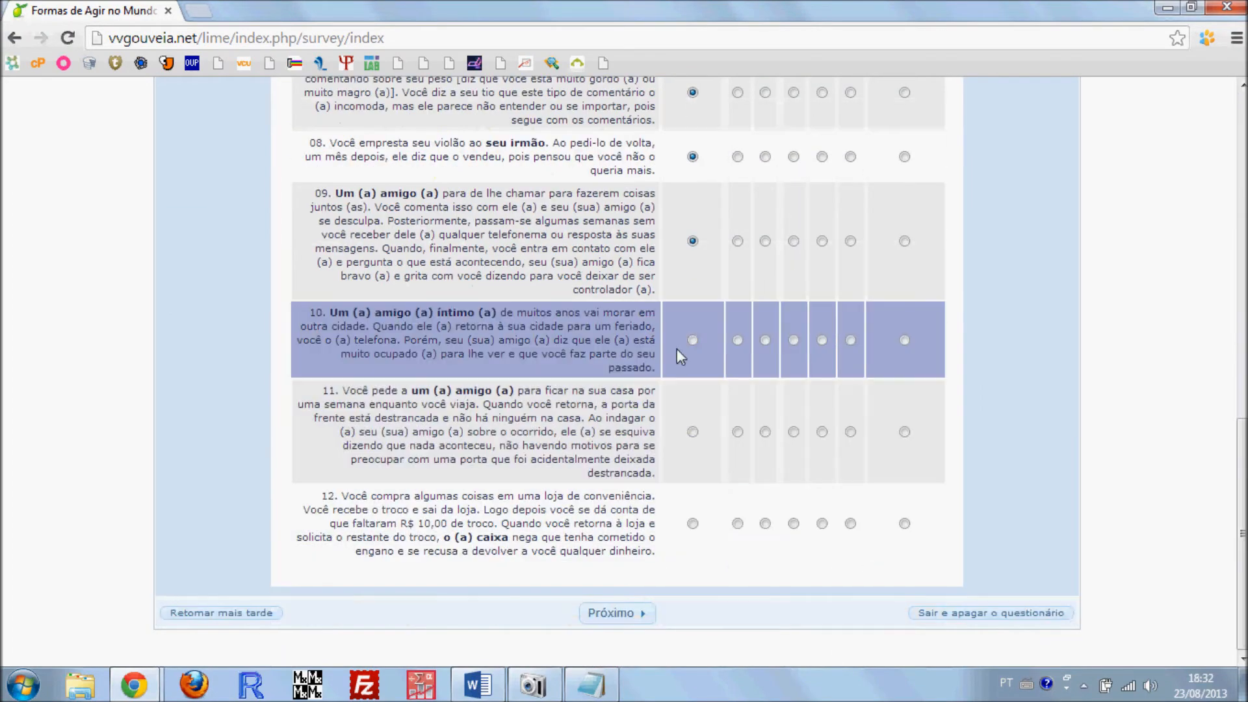
{"action": "left_click", "coordinate": [690, 342]}
{"action": "left_click", "coordinate": [692, 523]}
{"action": "left_click", "coordinate": [611, 616]}
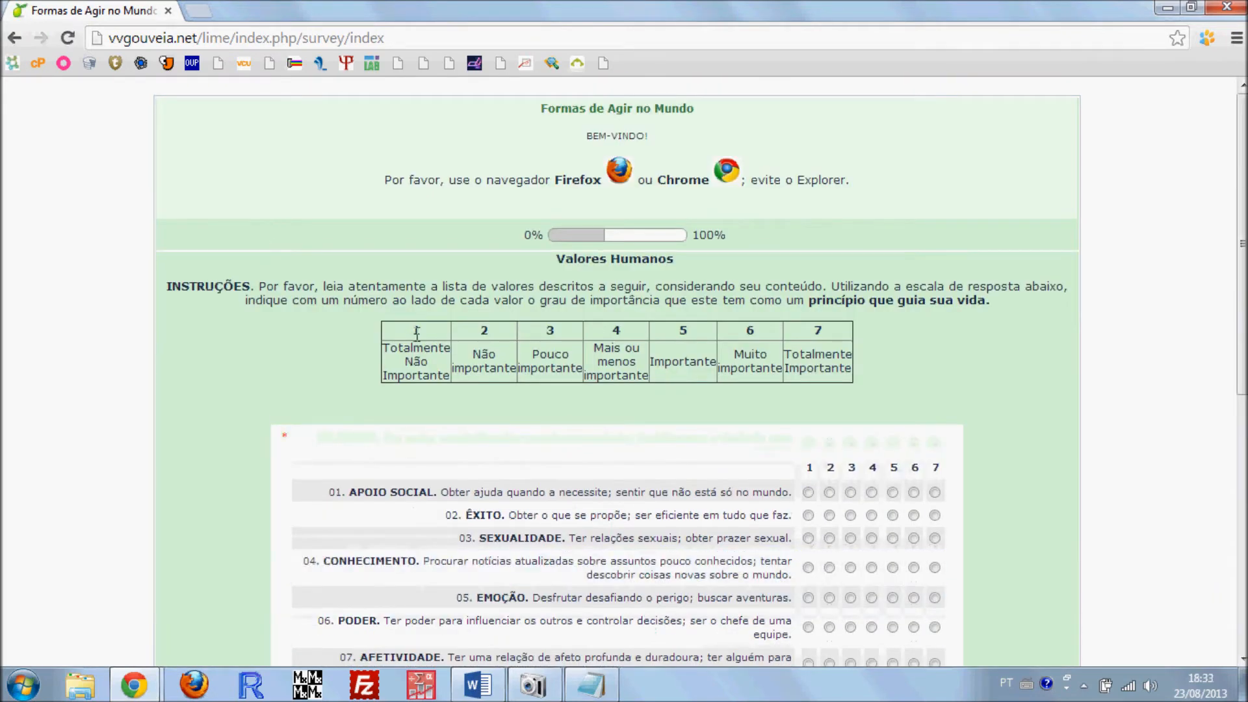
{"action": "left_click_drag", "start_coordinate": [395, 333], "coordinate": [877, 368]}
{"action": "left_click", "coordinate": [834, 362]}
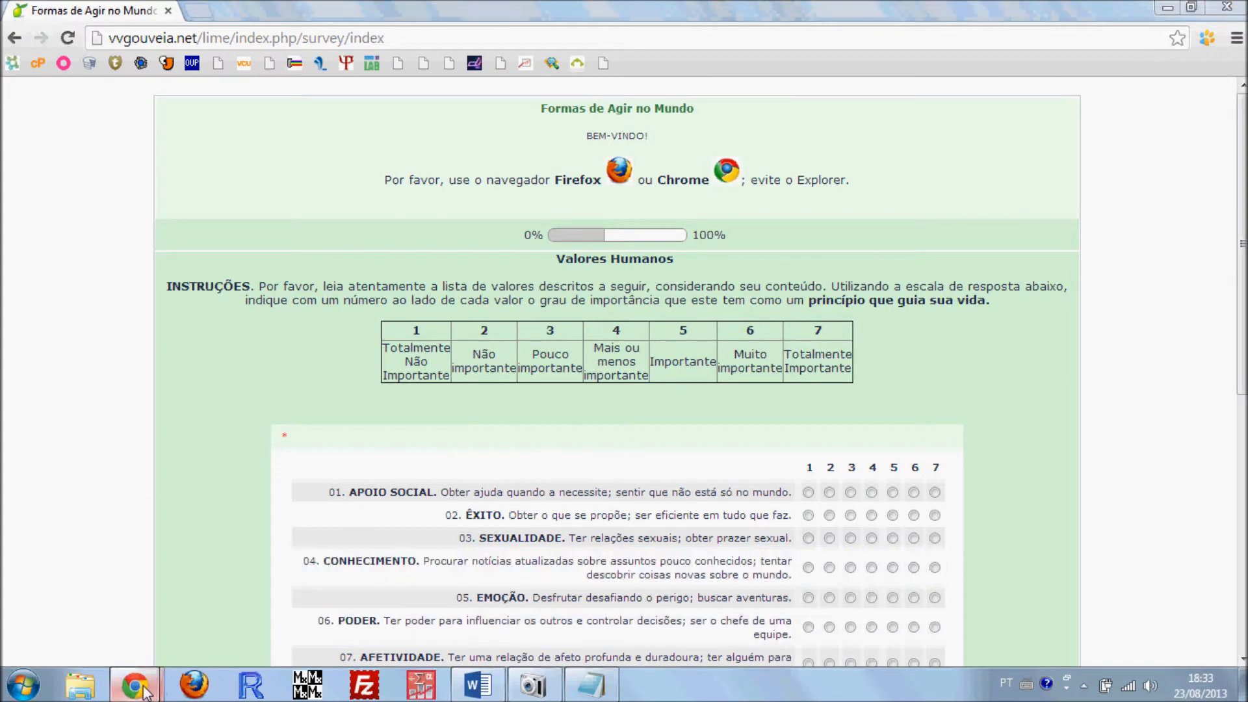
Return to the LimeSurvey administration window and save the "Questionário da Valores" question group
{"action": "mouse_move", "coordinate": [133, 684]}
{"action": "left_click", "coordinate": [111, 520]}
{"action": "scroll", "coordinate": [715, 429], "scroll_direction": "down", "scroll_amount": 1}
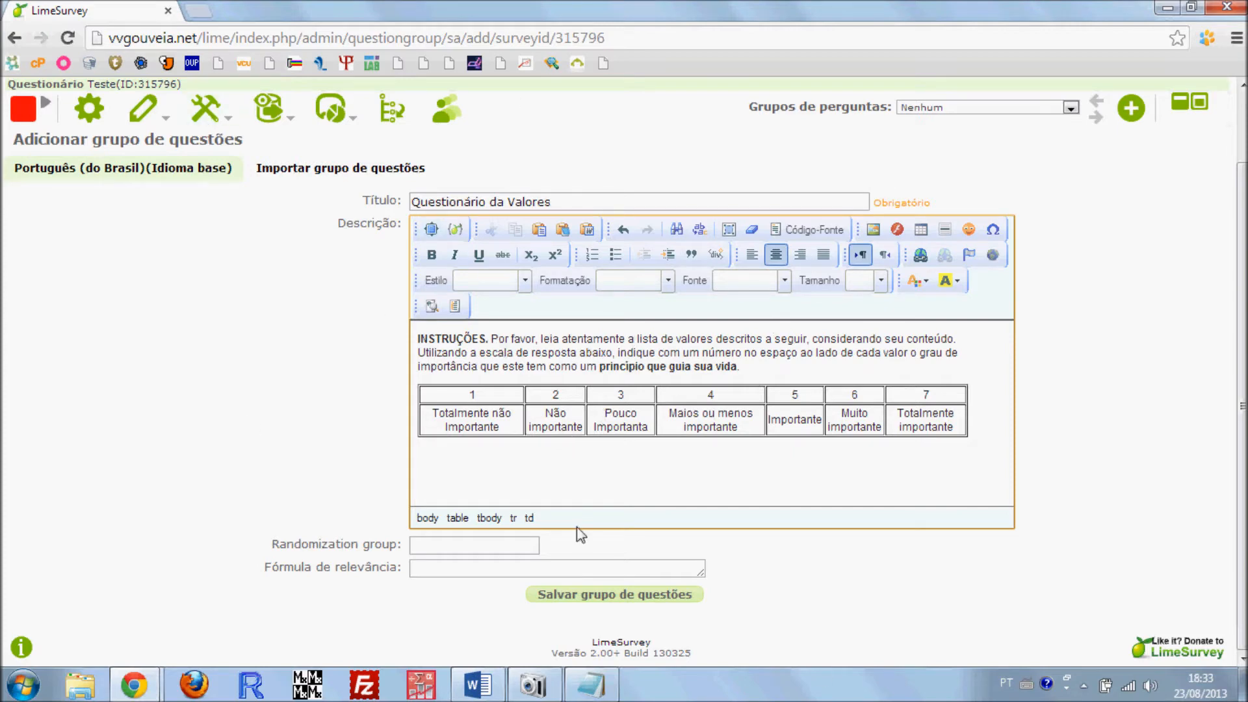
{"action": "left_click", "coordinate": [587, 604]}
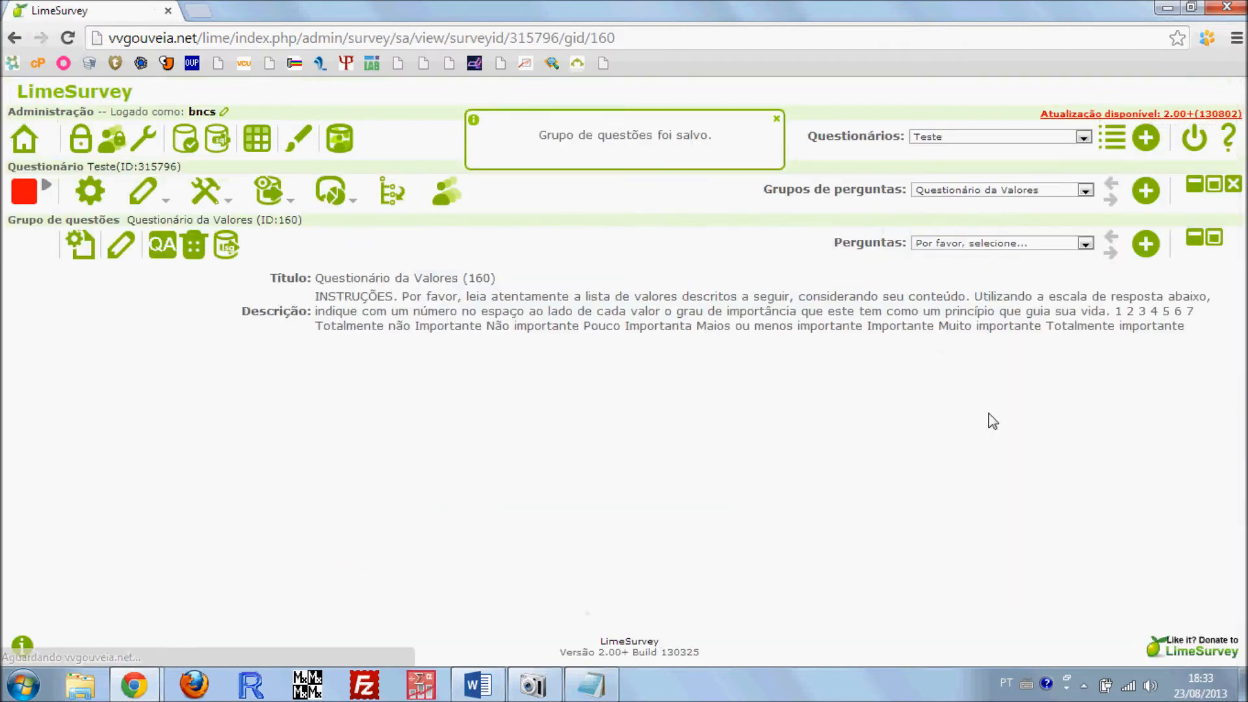
Start a new question in the "Questionário da Valores" group and look over the fields of its form
{"action": "left_click", "coordinate": [1154, 246]}
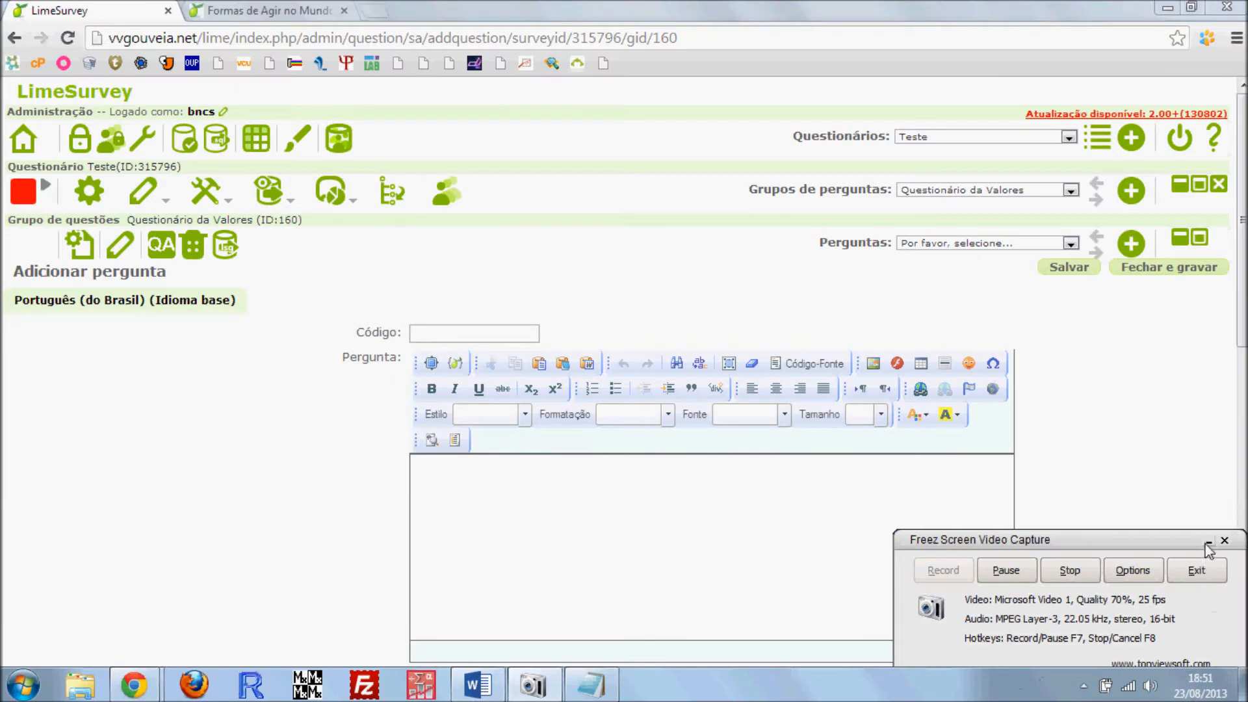
{"action": "left_click", "coordinate": [1208, 543]}
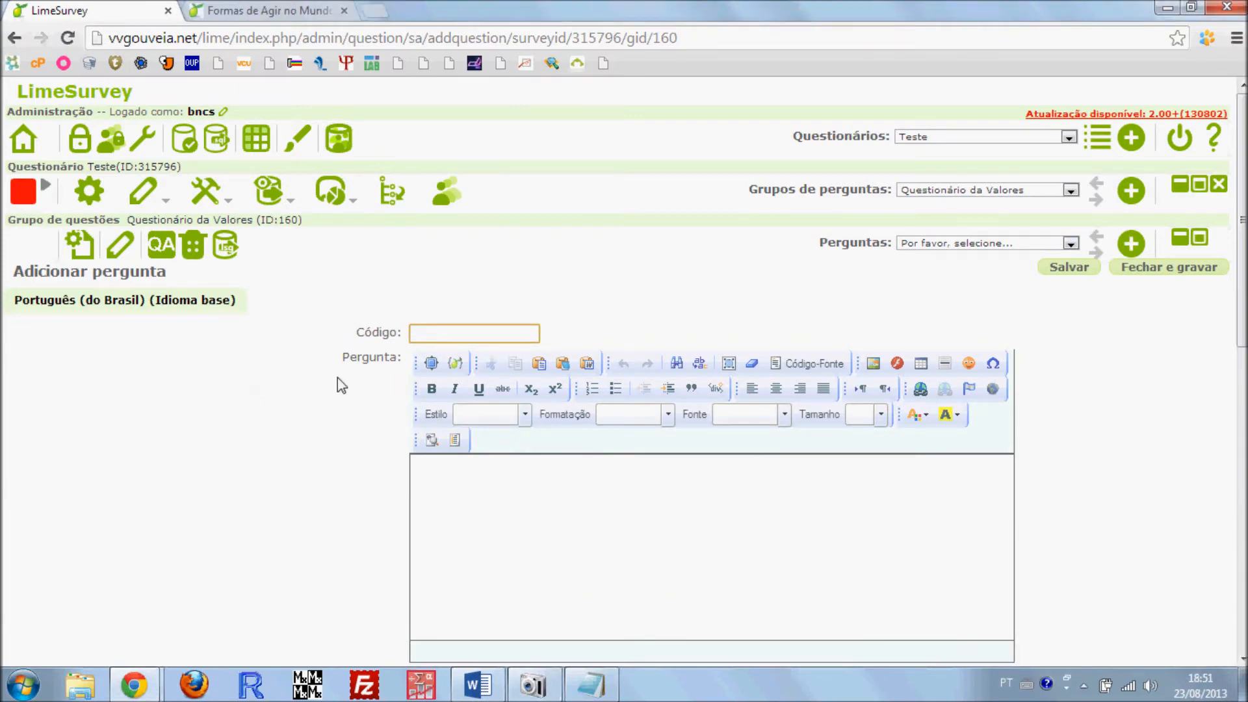
{"action": "scroll", "coordinate": [287, 435], "scroll_direction": "down", "scroll_amount": 7}
{"action": "scroll", "coordinate": [300, 447], "scroll_direction": "up", "scroll_amount": 7}
{"action": "scroll", "coordinate": [351, 494], "scroll_direction": "down", "scroll_amount": 4}
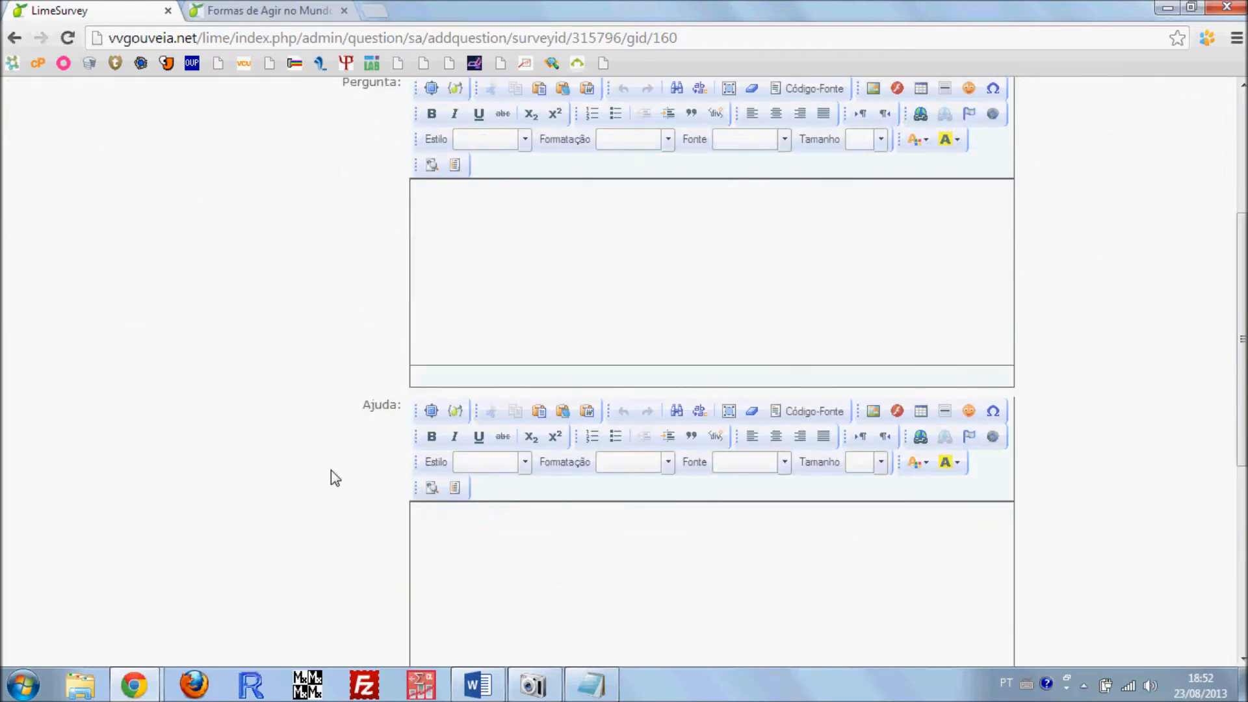
{"action": "scroll", "coordinate": [330, 470], "scroll_direction": "up", "scroll_amount": 4}
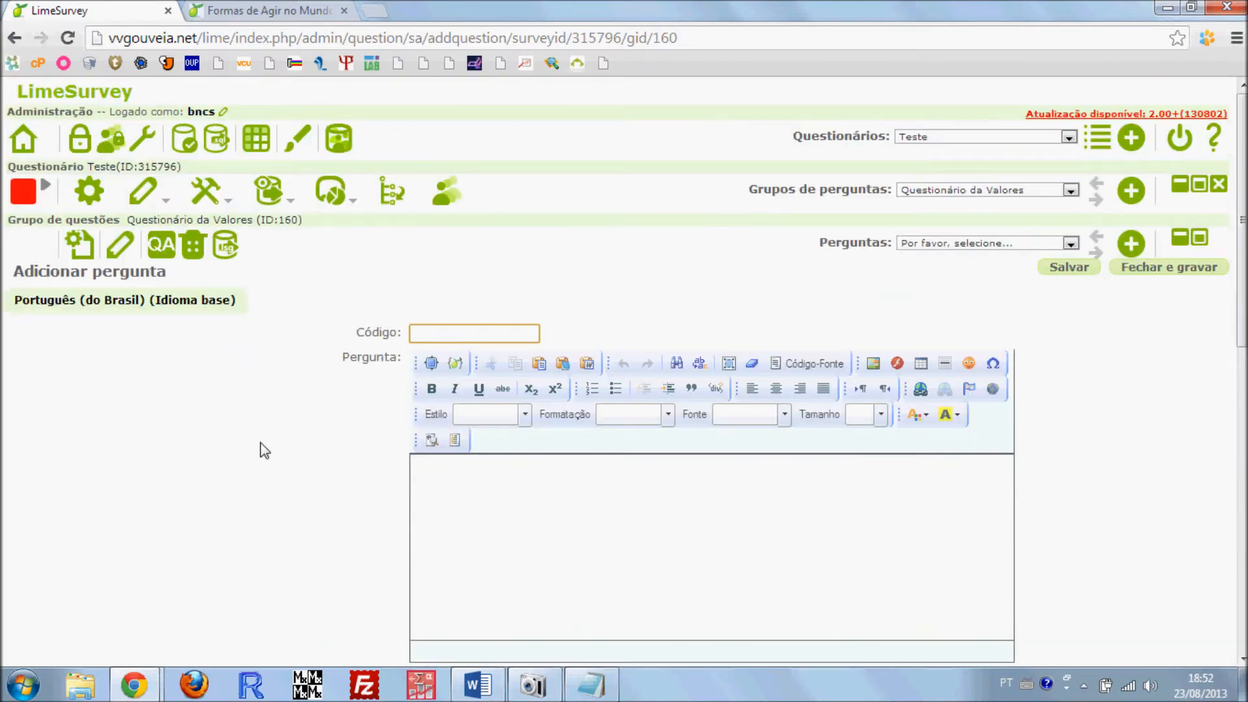
{"action": "scroll", "coordinate": [351, 410], "scroll_direction": "down", "scroll_amount": 7}
{"action": "scroll", "coordinate": [435, 401], "scroll_direction": "down", "scroll_amount": 3}
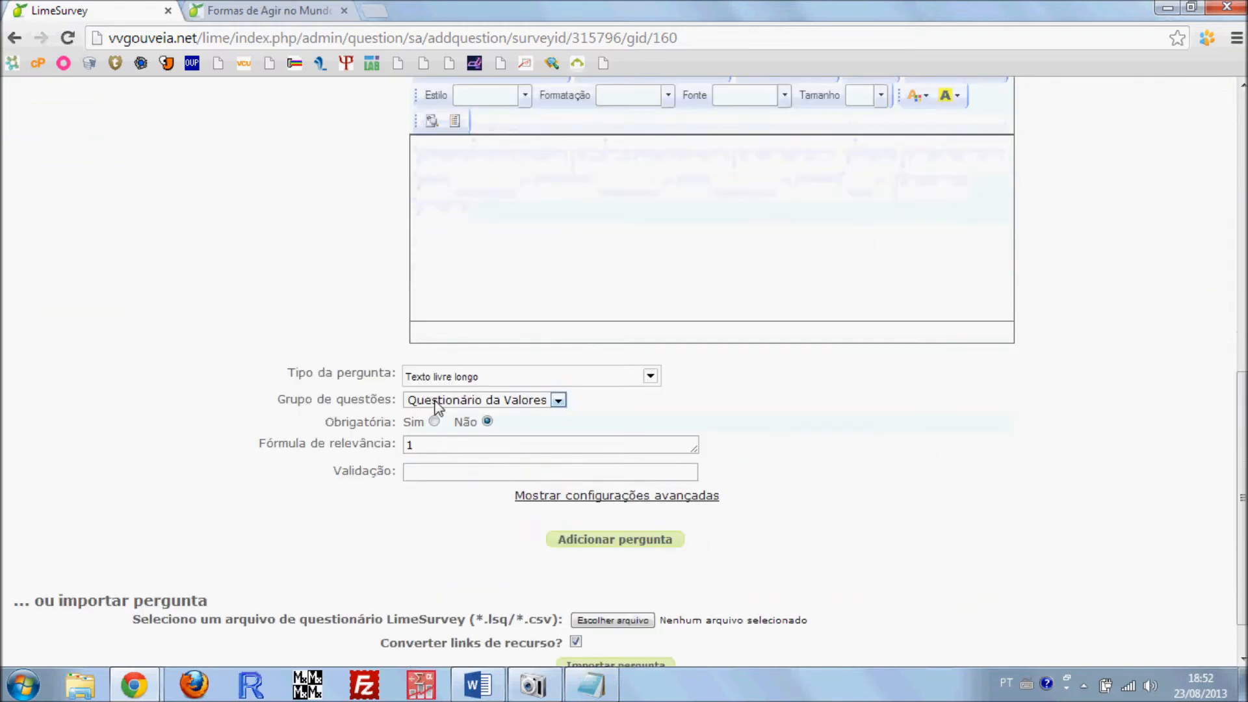
Browse the available question types for the new question and preview the Ordem matrix type
{"action": "left_click", "coordinate": [468, 380]}
{"action": "scroll", "coordinate": [333, 410], "scroll_direction": "up", "scroll_amount": 4}
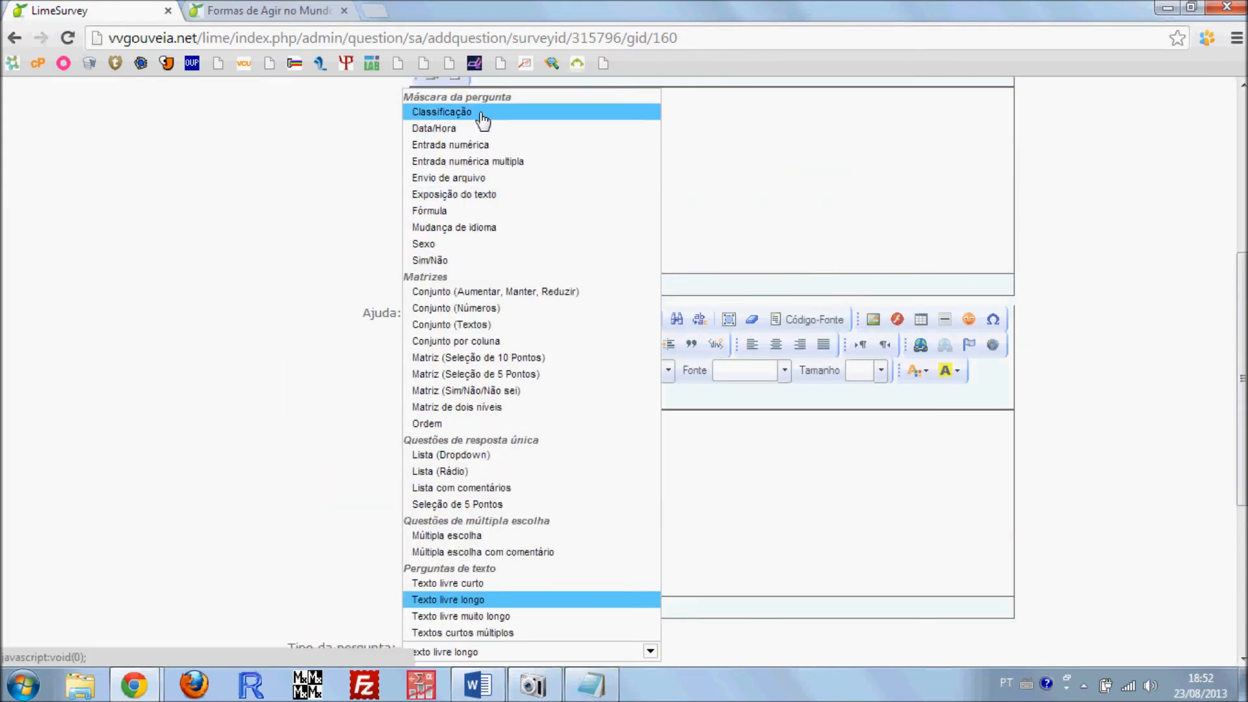
{"action": "mouse_move", "coordinate": [482, 121]}
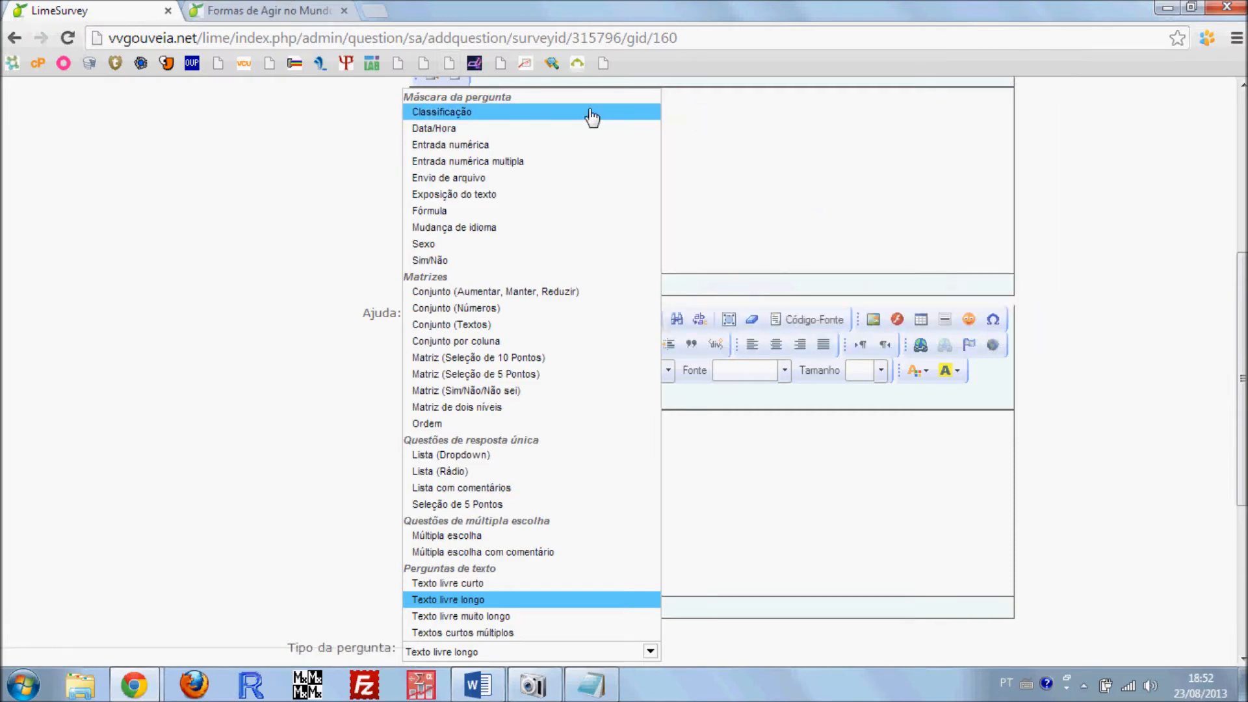
{"action": "mouse_move", "coordinate": [578, 118]}
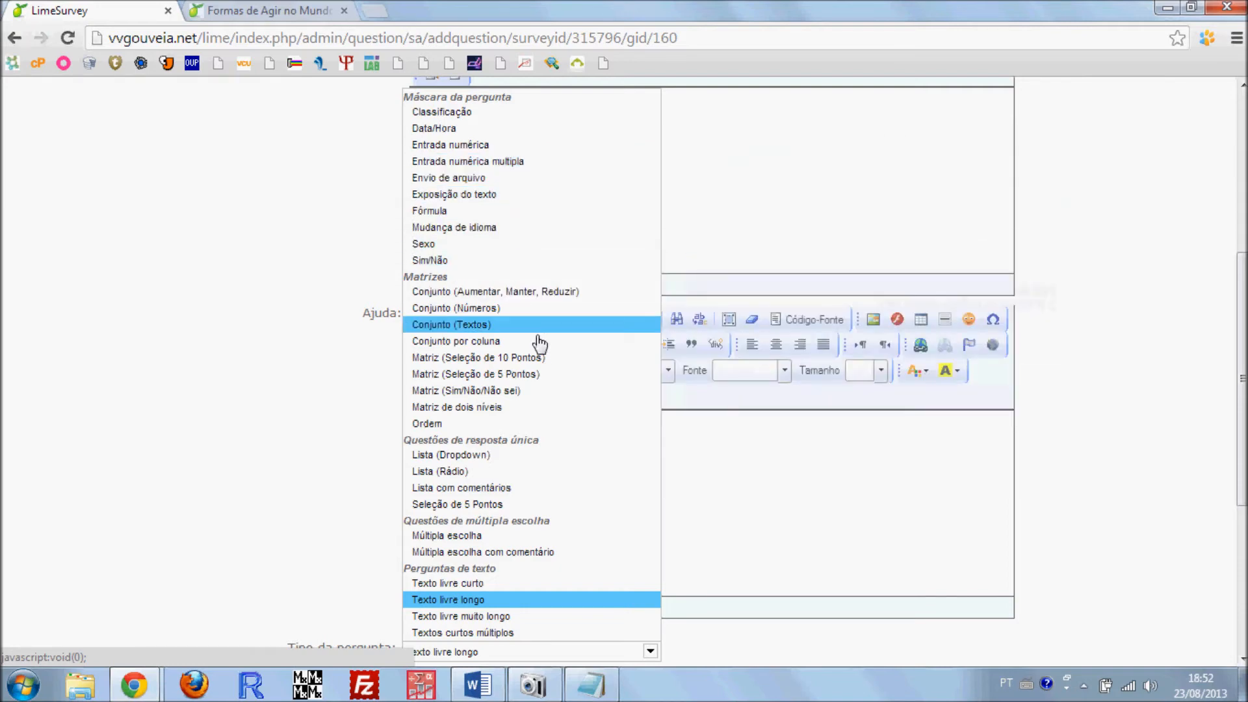
{"action": "scroll", "coordinate": [538, 338], "scroll_direction": "down", "scroll_amount": 2}
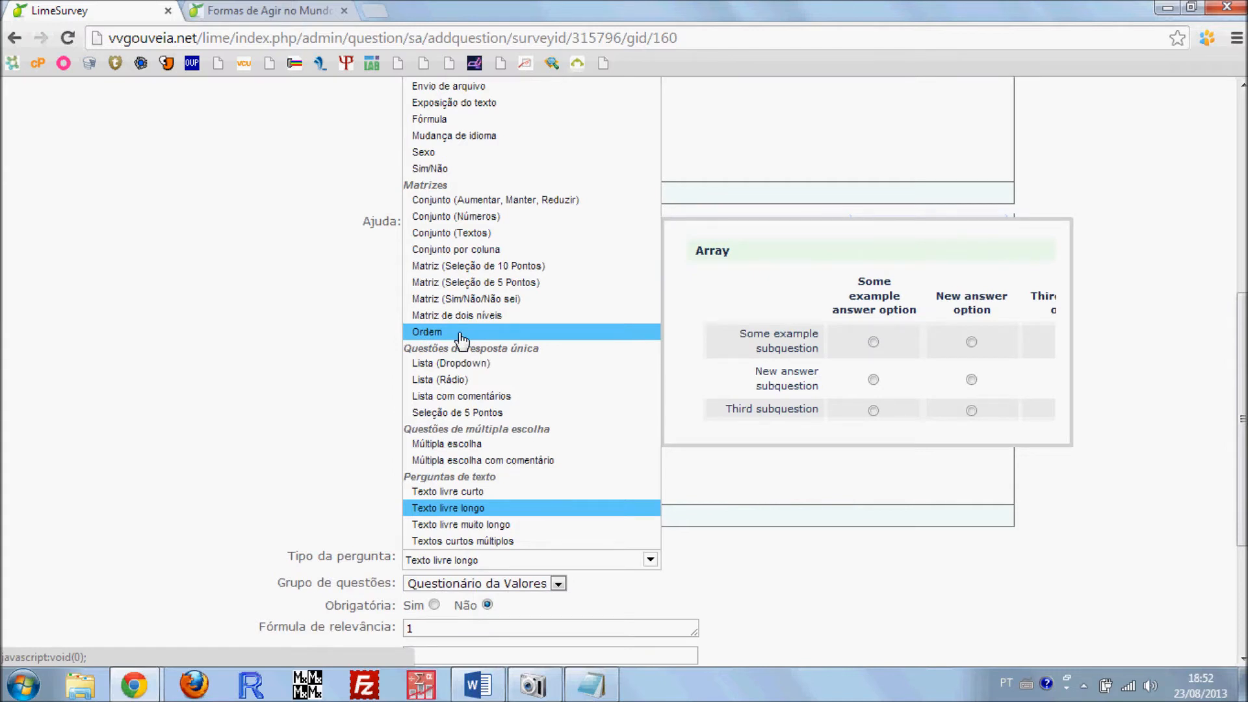
Review the value items and the 1–7 answer columns in the published "Formas de Agir no Mundo" survey
{"action": "left_click", "coordinate": [321, 11]}
{"action": "scroll", "coordinate": [364, 130], "scroll_direction": "down", "scroll_amount": 1}
{"action": "scroll", "coordinate": [390, 172], "scroll_direction": "down", "scroll_amount": 2}
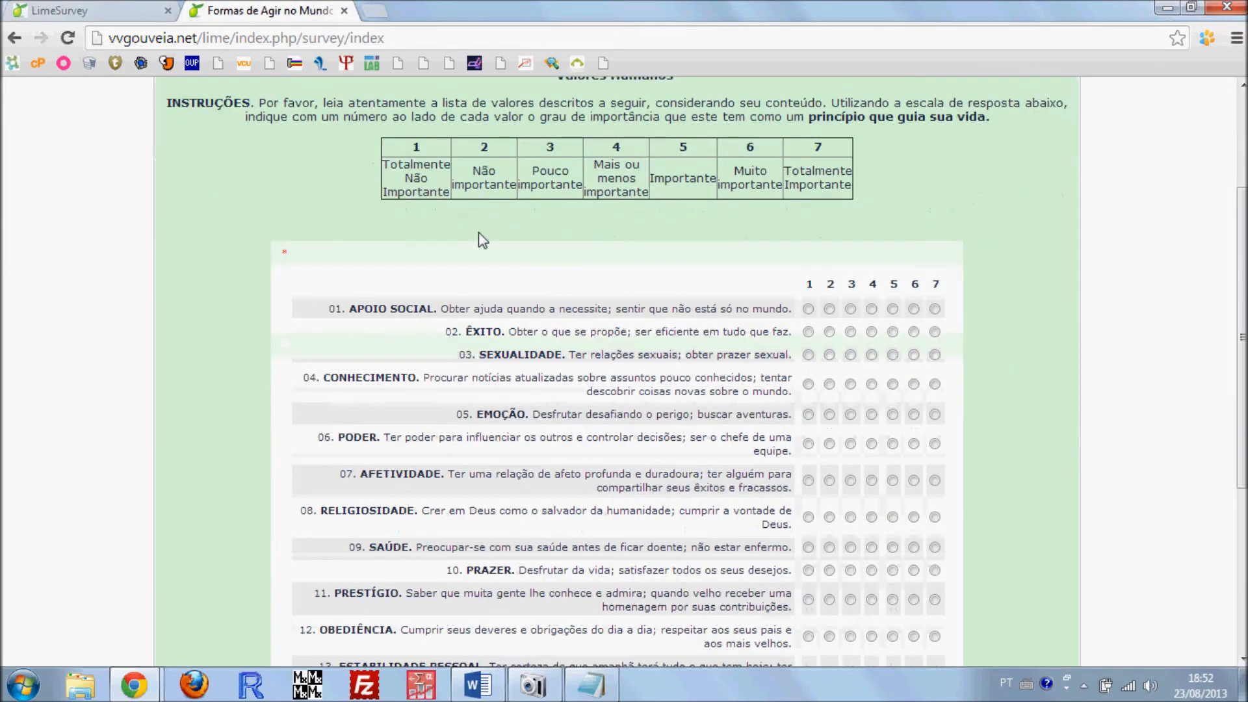
{"action": "scroll", "coordinate": [481, 240], "scroll_direction": "down", "scroll_amount": 3}
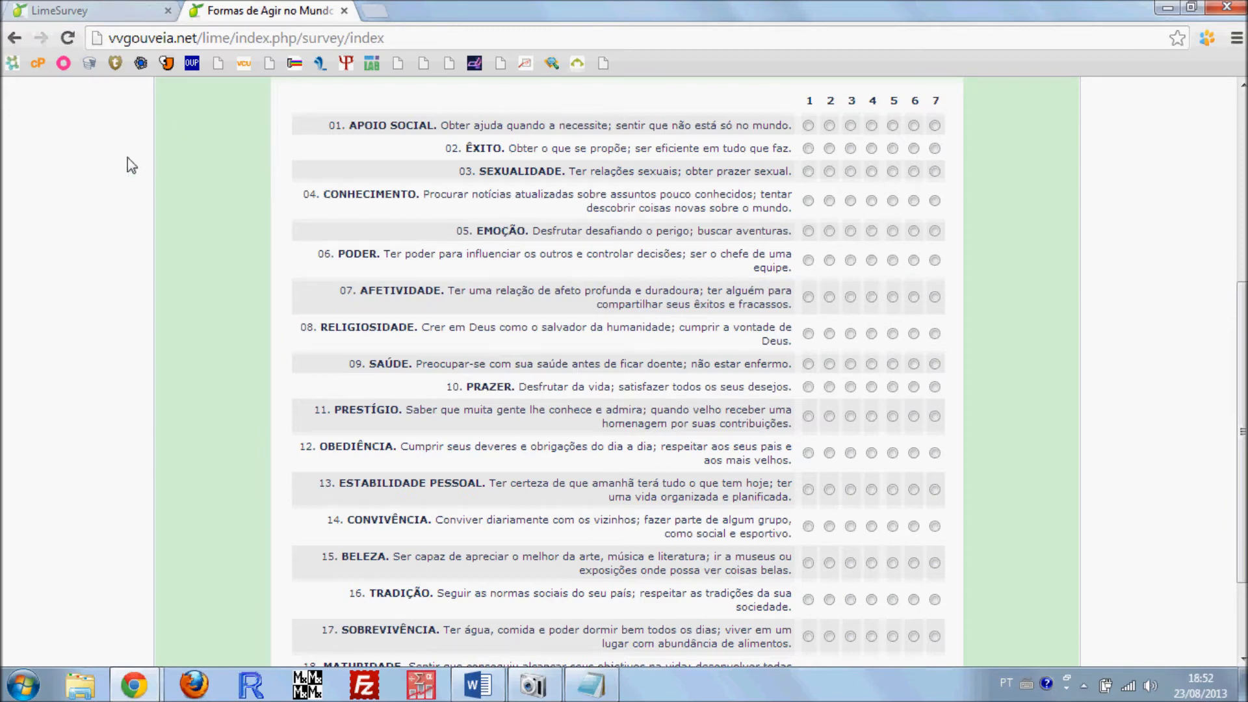
Return to the new question form and set its question type to Ordem
{"action": "left_click", "coordinate": [97, 6]}
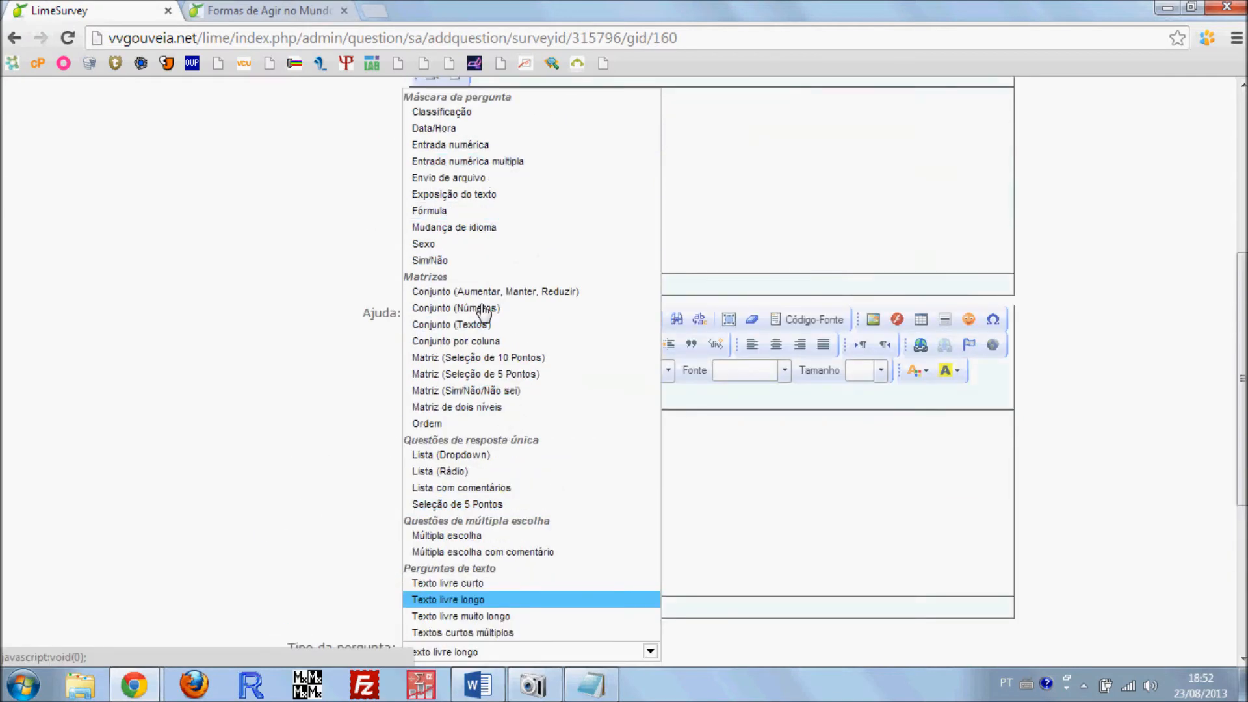
{"action": "left_click", "coordinate": [455, 424]}
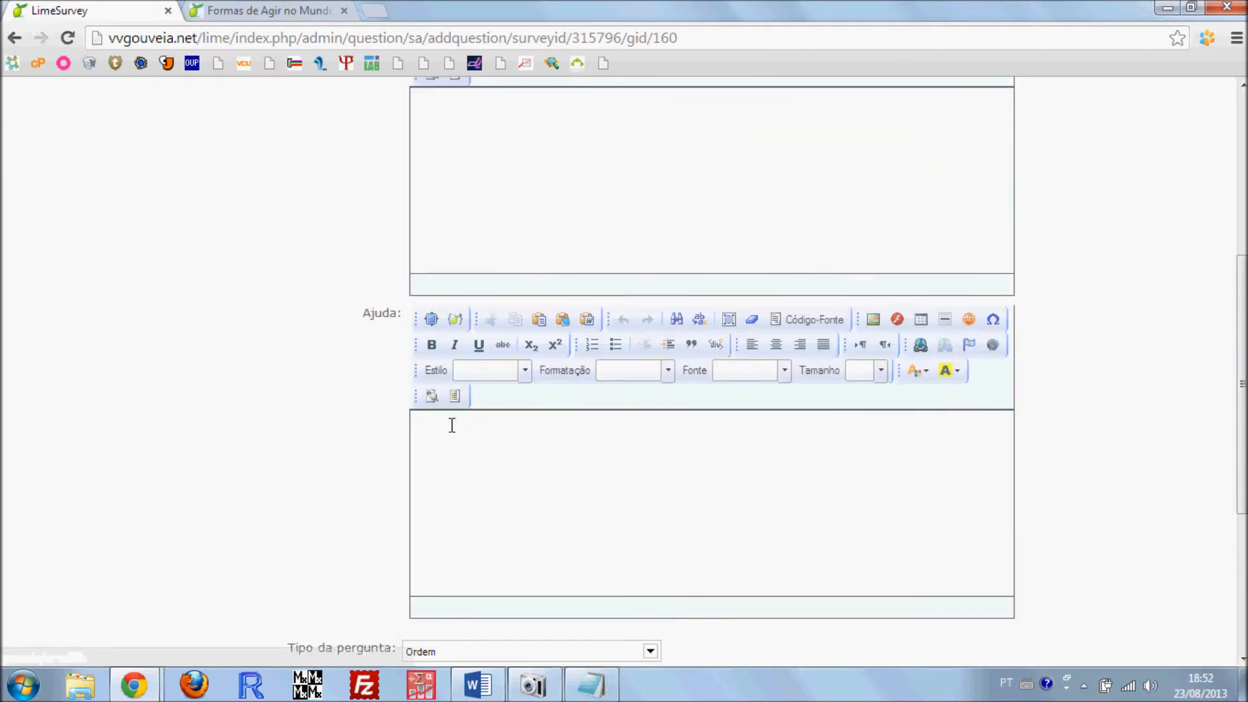
{"action": "scroll", "coordinate": [454, 418], "scroll_direction": "down", "scroll_amount": 4}
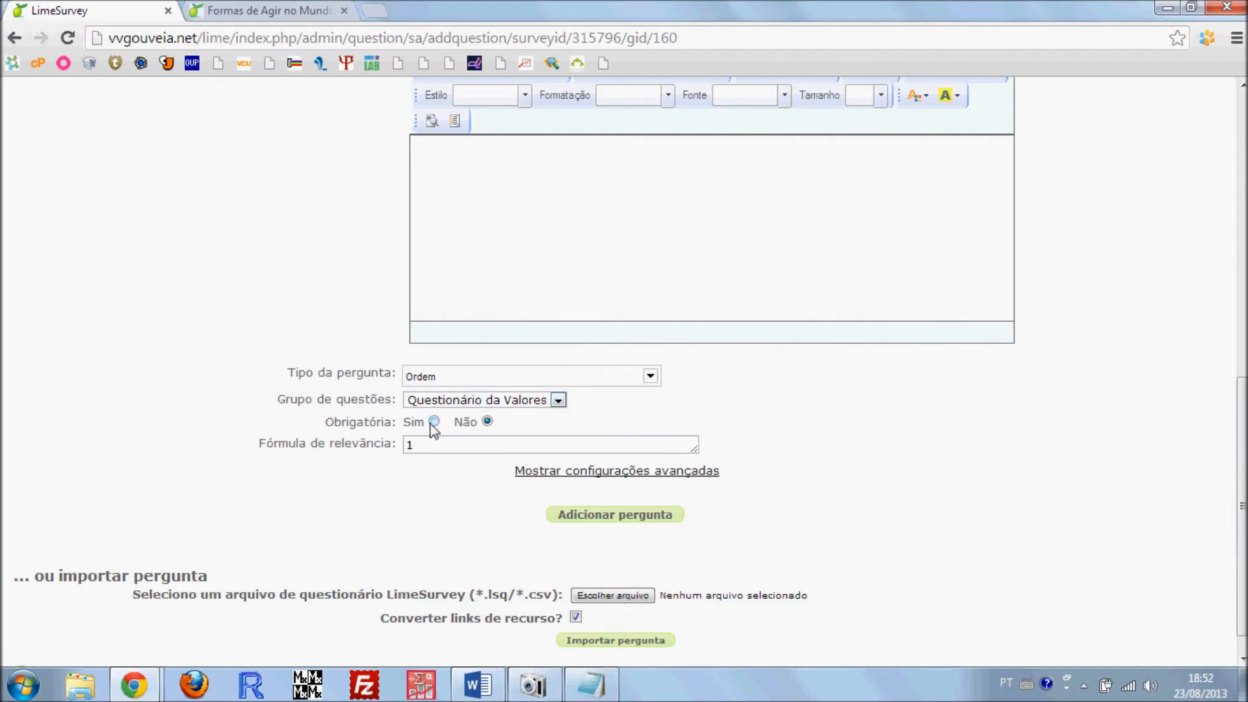
Make the new question mandatory and expand its advanced settings
{"action": "left_click", "coordinate": [435, 423]}
{"action": "scroll", "coordinate": [445, 376], "scroll_direction": "down", "scroll_amount": 1}
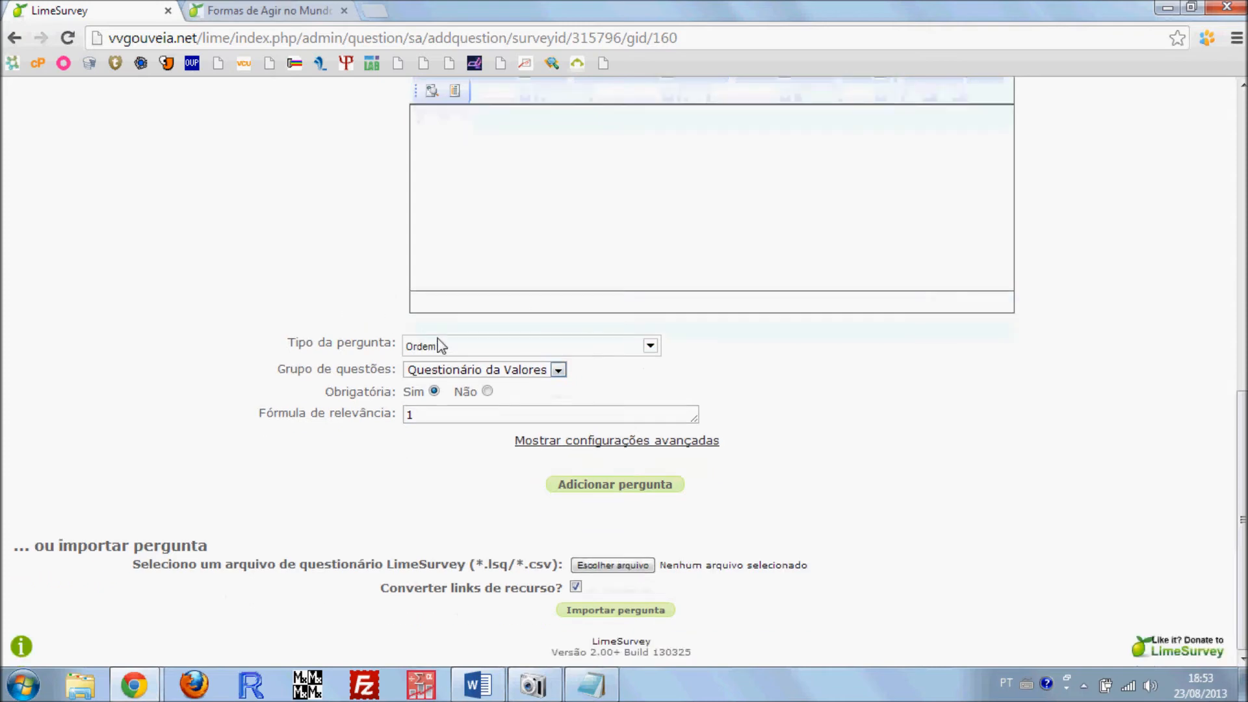
{"action": "left_click", "coordinate": [549, 449]}
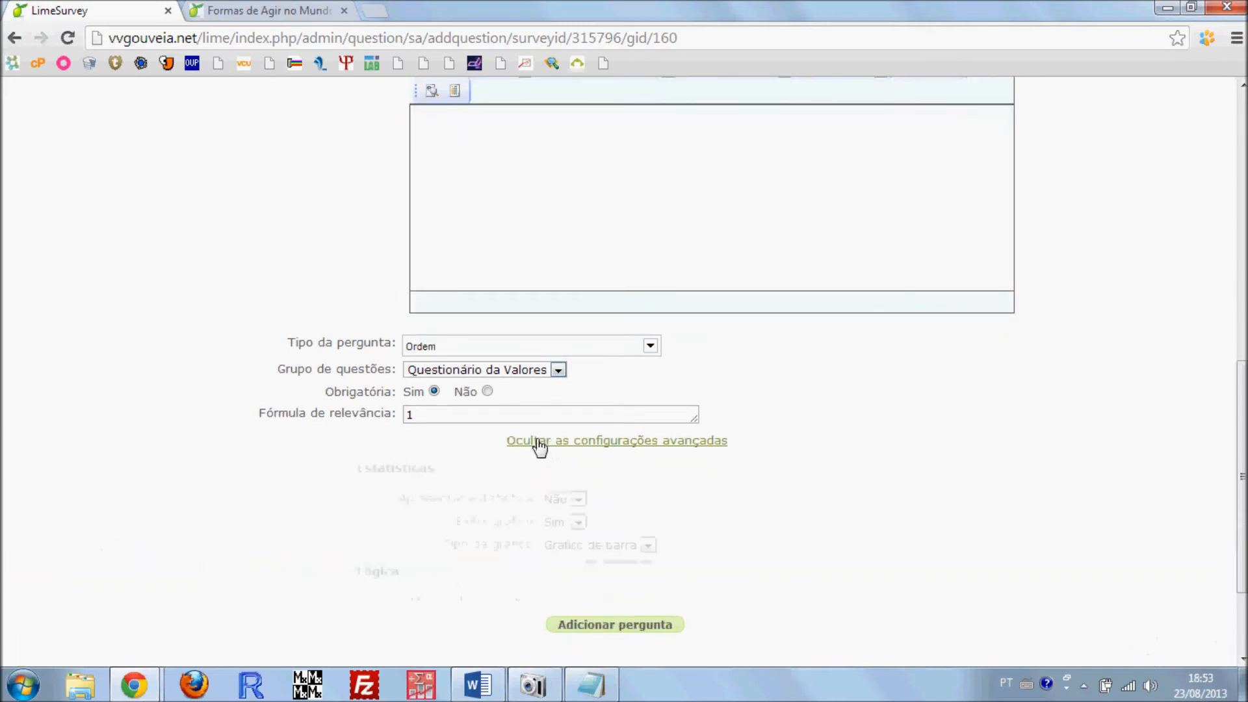
Look through the Estatísticas, Lógica, Mostrar and Outros advanced settings of the new question
{"action": "scroll", "coordinate": [403, 390], "scroll_direction": "down", "scroll_amount": 5}
{"action": "scroll", "coordinate": [382, 354], "scroll_direction": "down", "scroll_amount": 5}
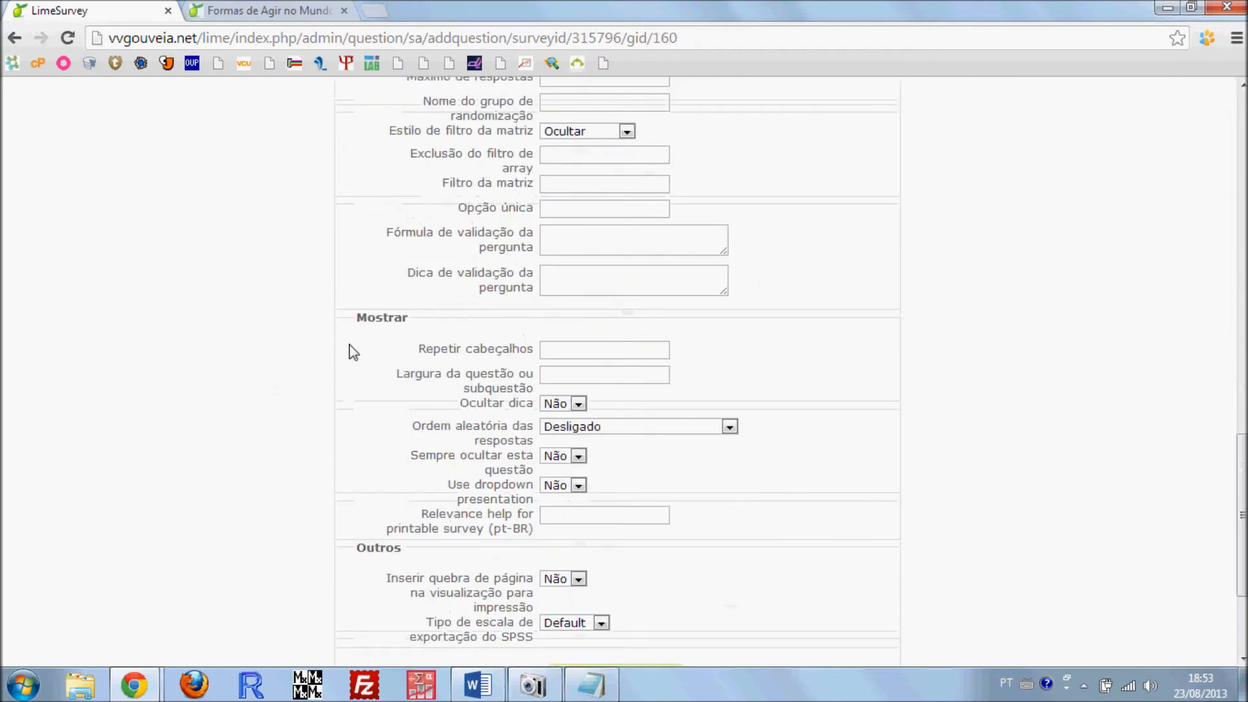
{"action": "scroll", "coordinate": [466, 237], "scroll_direction": "up", "scroll_amount": 4}
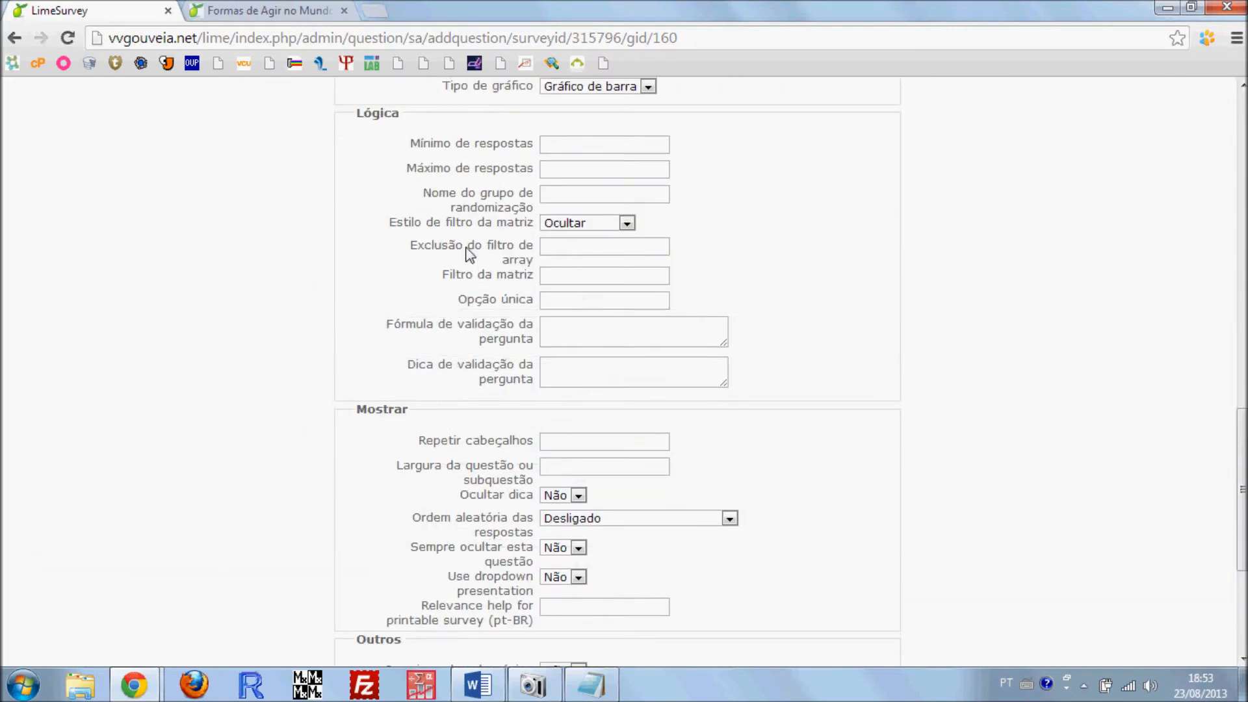
{"action": "scroll", "coordinate": [463, 237], "scroll_direction": "up", "scroll_amount": 5}
{"action": "scroll", "coordinate": [447, 320], "scroll_direction": "down", "scroll_amount": 1}
{"action": "scroll", "coordinate": [251, 442], "scroll_direction": "down", "scroll_amount": 3}
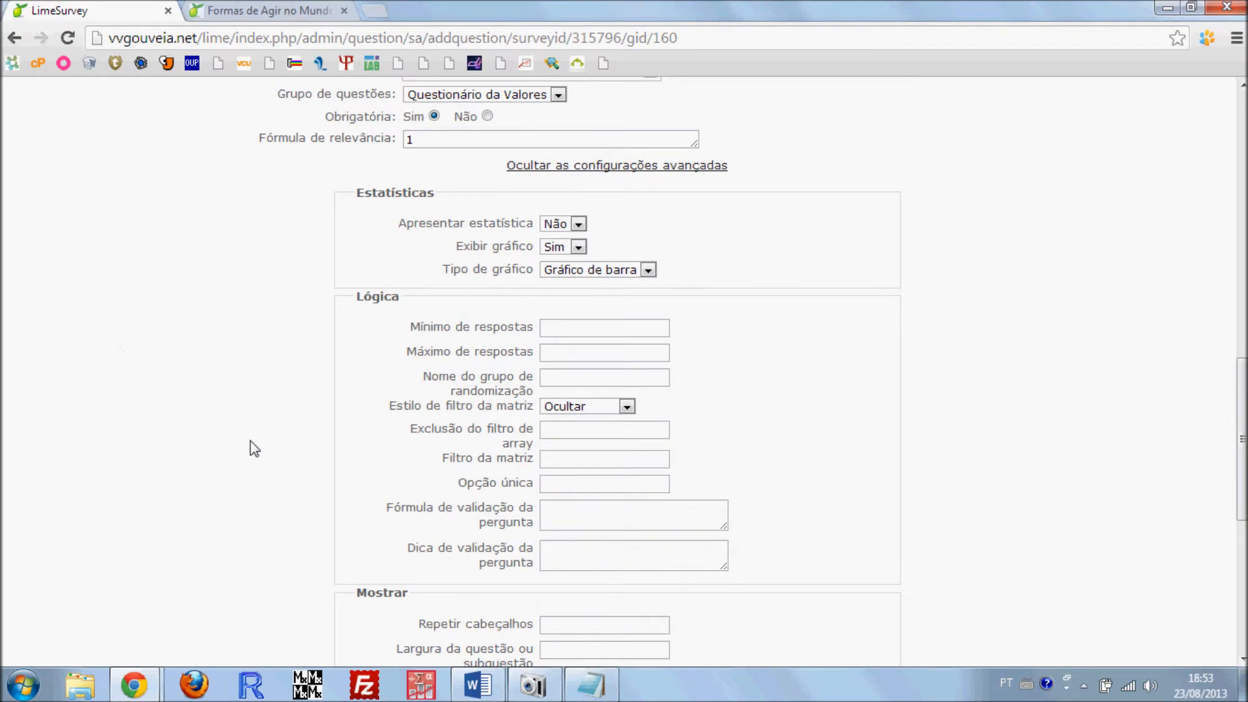
{"action": "scroll", "coordinate": [390, 211], "scroll_direction": "down", "scroll_amount": 1}
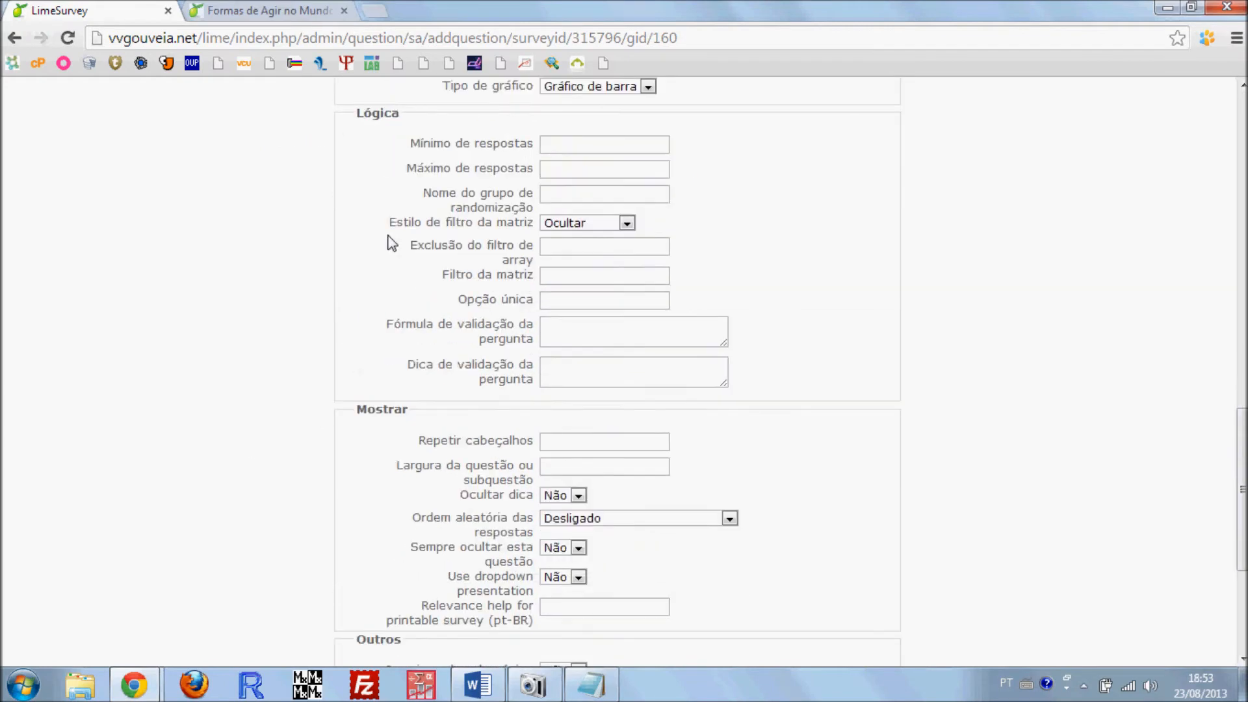
{"action": "scroll", "coordinate": [392, 341], "scroll_direction": "down", "scroll_amount": 1}
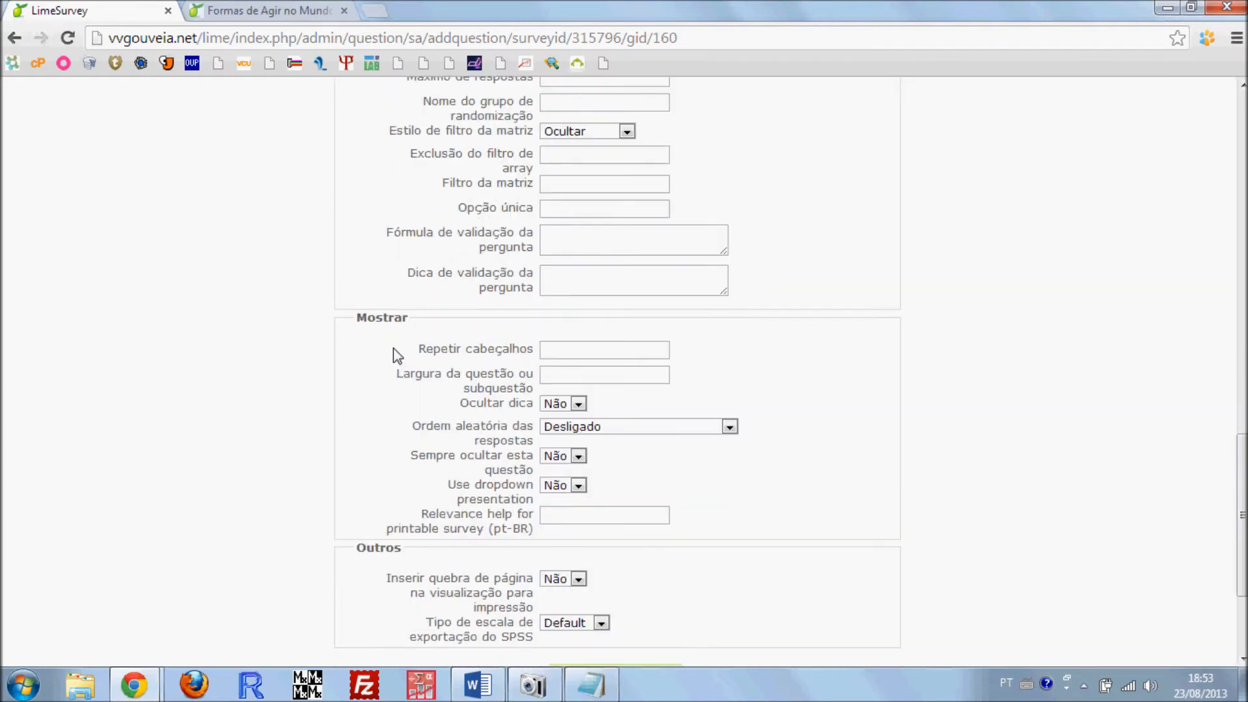
Relate the "Largura da questão ou subquestão" setting to the width of the item texts in the published "Formas de Agir no Mundo" survey
{"action": "mouse_move", "coordinate": [484, 384]}
{"action": "left_click_drag", "start_coordinate": [401, 374], "coordinate": [527, 388]}
{"action": "left_click", "coordinate": [469, 381]}
{"action": "left_click_drag", "start_coordinate": [397, 374], "coordinate": [533, 388]}
{"action": "mouse_move", "coordinate": [148, 684]}
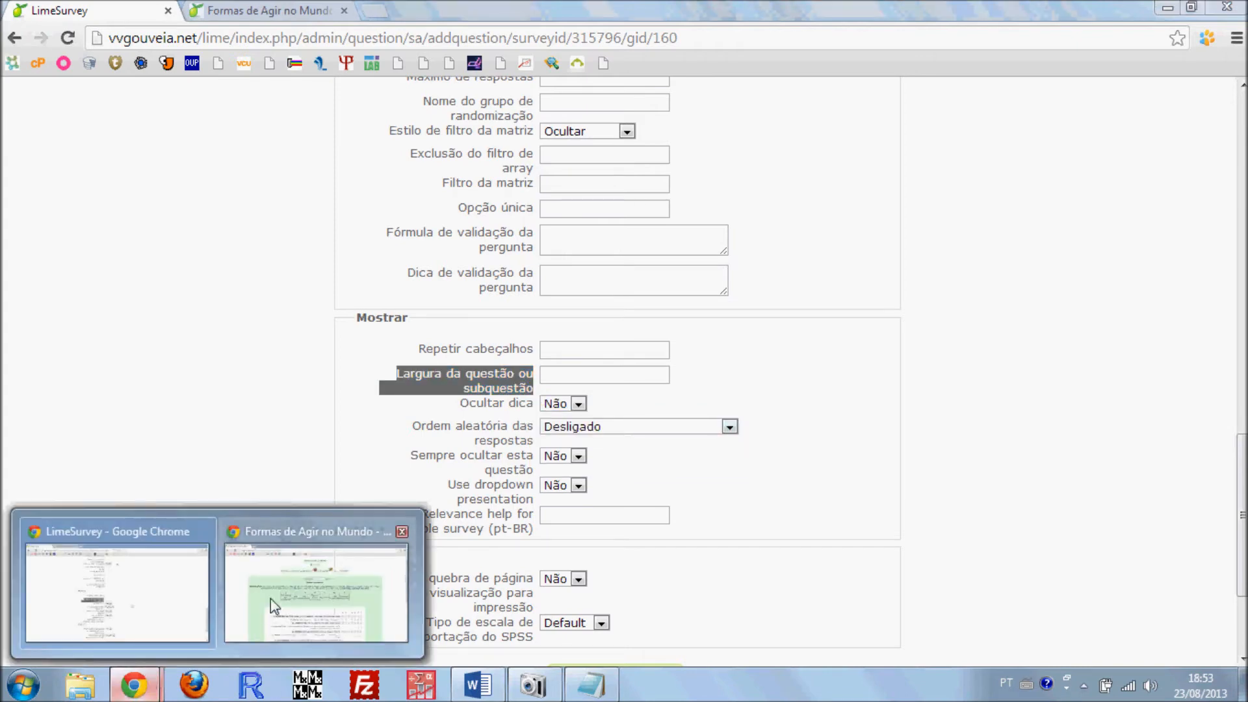
{"action": "left_click", "coordinate": [343, 589]}
{"action": "scroll", "coordinate": [507, 229], "scroll_direction": "down", "scroll_amount": 5}
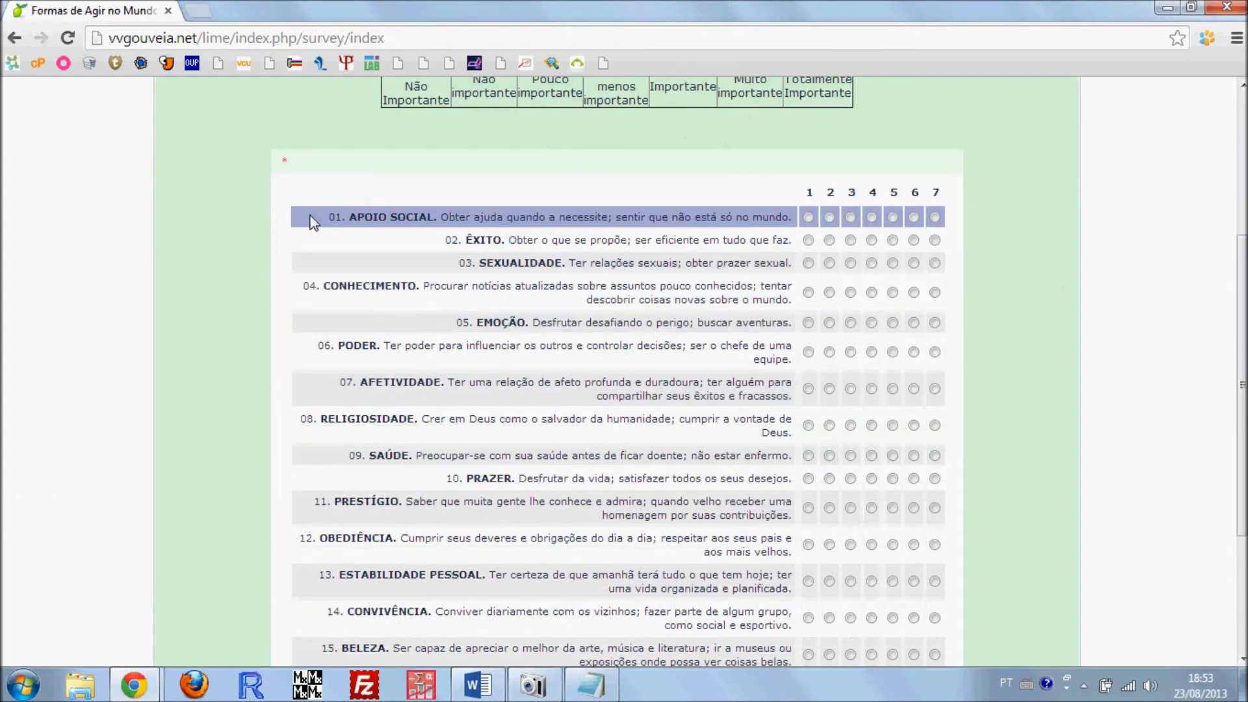
{"action": "left_click_drag", "start_coordinate": [308, 225], "coordinate": [790, 215]}
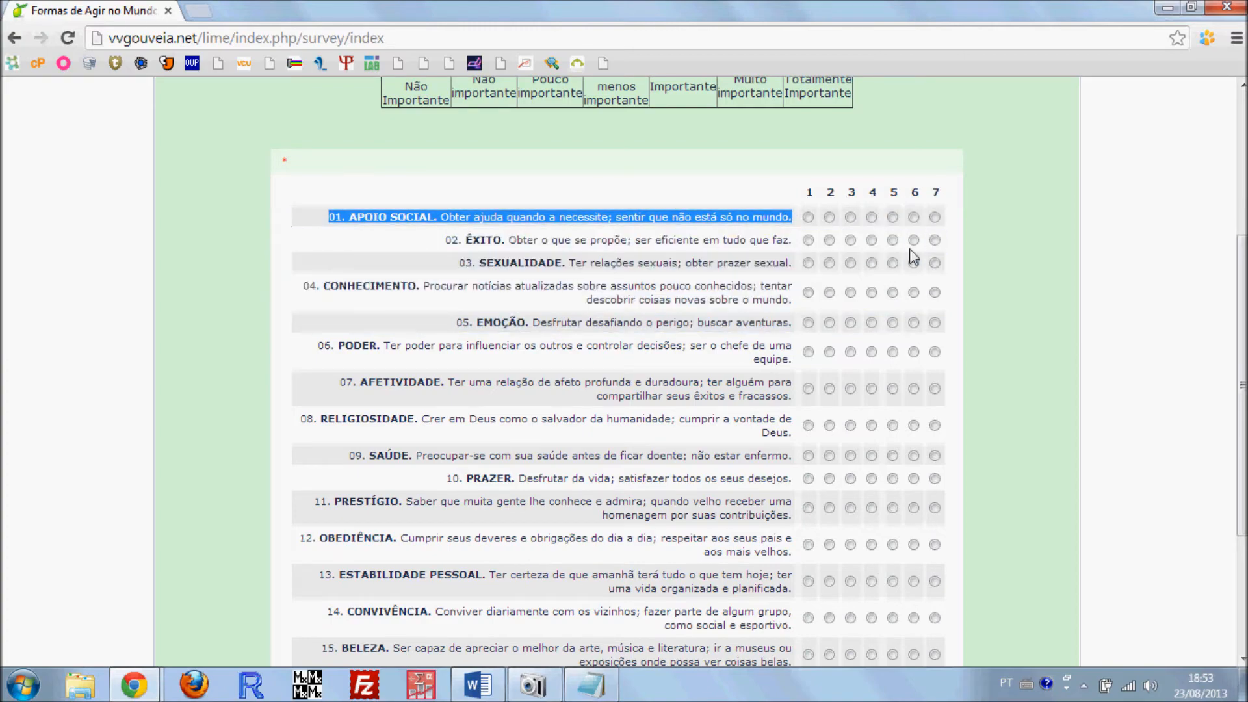
{"action": "scroll", "coordinate": [874, 533], "scroll_direction": "down", "scroll_amount": 3}
{"action": "scroll", "coordinate": [874, 455], "scroll_direction": "up", "scroll_amount": 4}
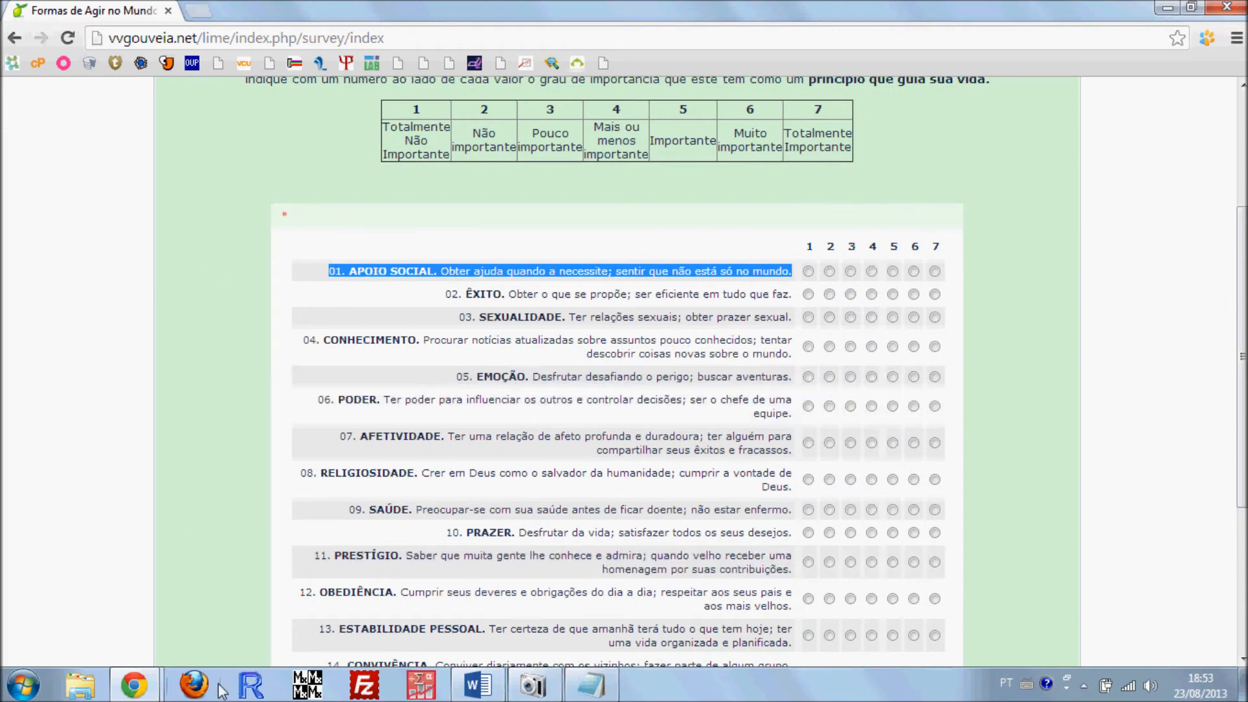
Return to the new question form and set "Largura da questão ou subquestão" to 70
{"action": "mouse_move", "coordinate": [133, 684]}
{"action": "left_click", "coordinate": [115, 581]}
{"action": "left_click", "coordinate": [594, 380]}
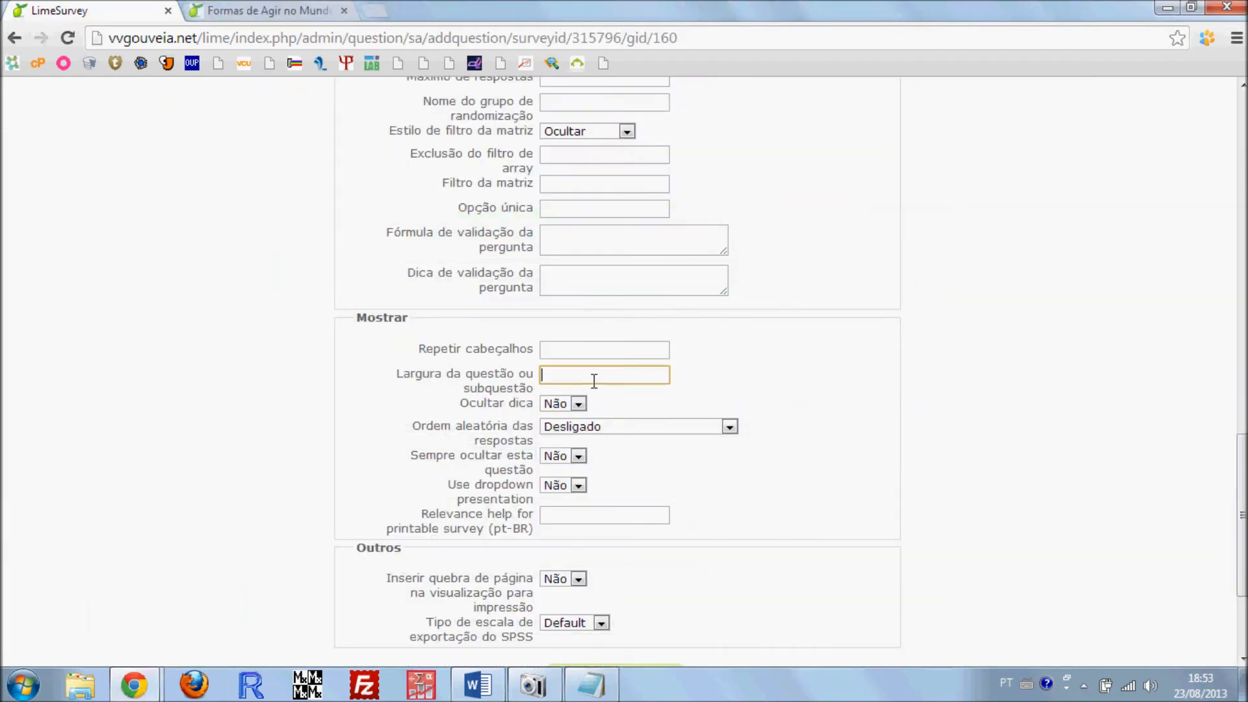
{"action": "type", "text": "70"}
{"action": "left_click", "coordinate": [711, 383]}
{"action": "double_click", "coordinate": [579, 377]}
Try to add the question with its code left blank
{"action": "scroll", "coordinate": [289, 339], "scroll_direction": "down", "scroll_amount": 3}
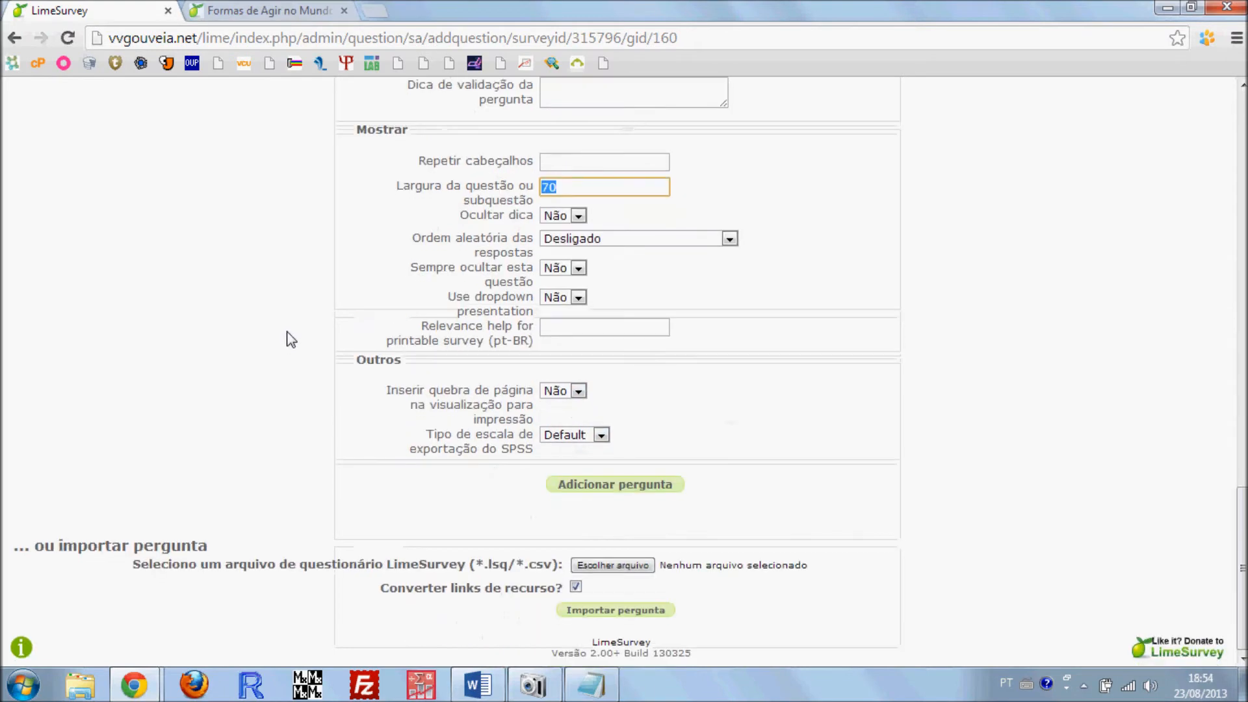
{"action": "scroll", "coordinate": [291, 341], "scroll_direction": "up", "scroll_amount": 10}
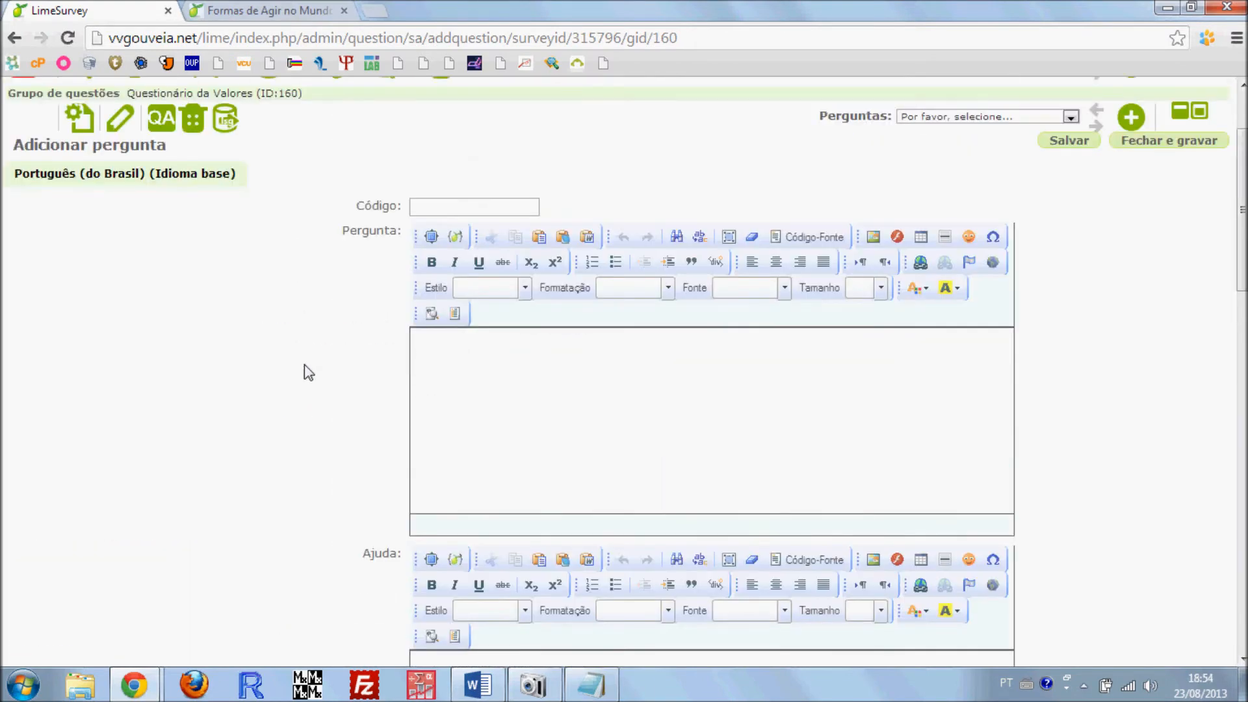
{"action": "scroll", "coordinate": [306, 366], "scroll_direction": "down", "scroll_amount": 10}
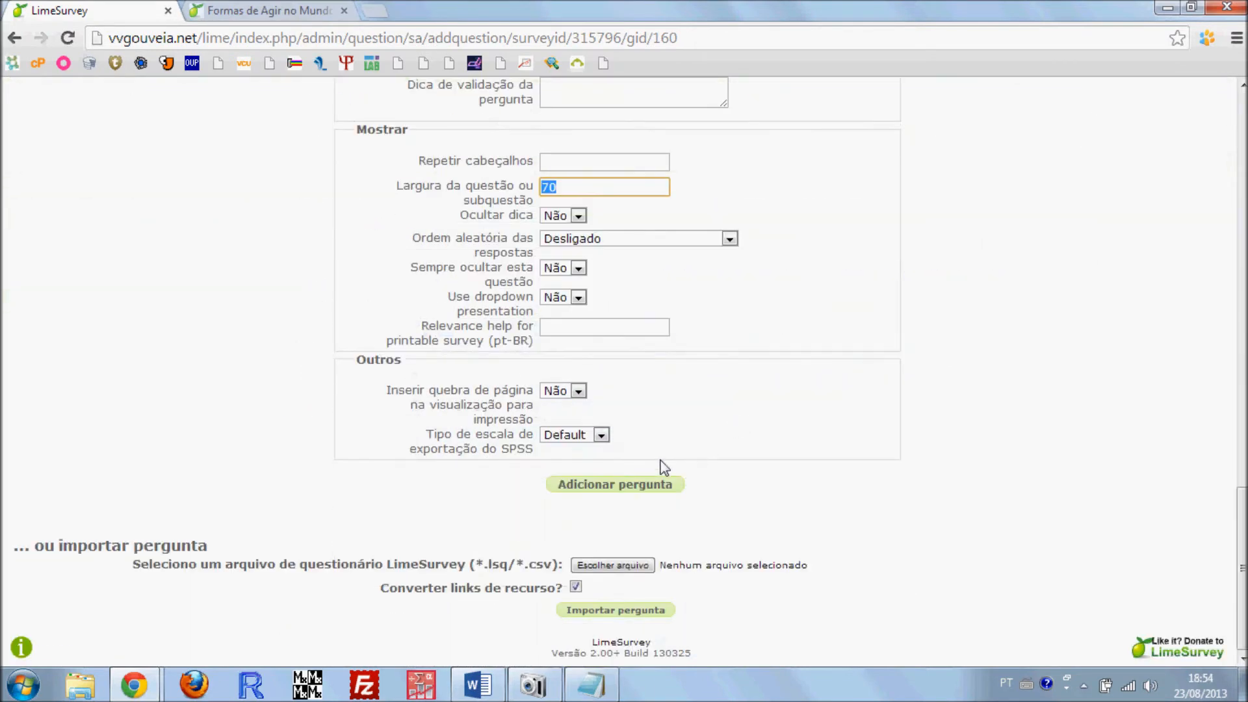
{"action": "left_click", "coordinate": [611, 487]}
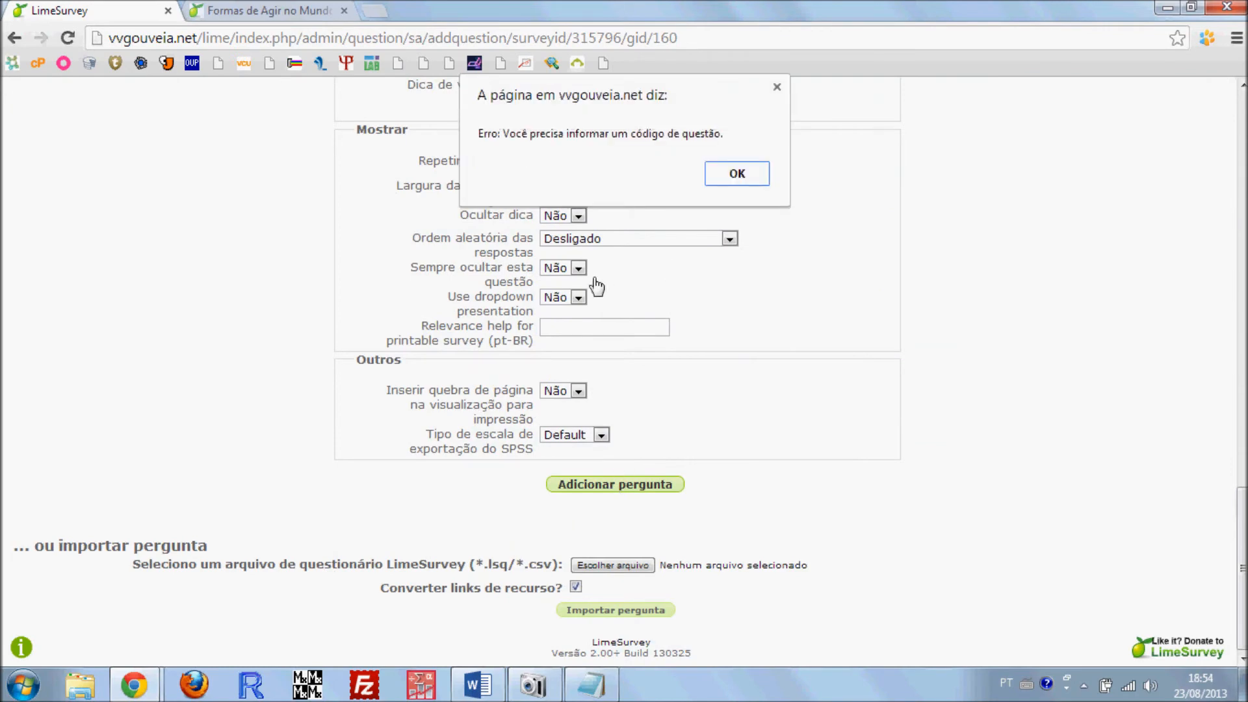
{"action": "left_click", "coordinate": [752, 179]}
Enter 01 as the code of the new question
{"action": "scroll", "coordinate": [632, 374], "scroll_direction": "down", "scroll_amount": 8}
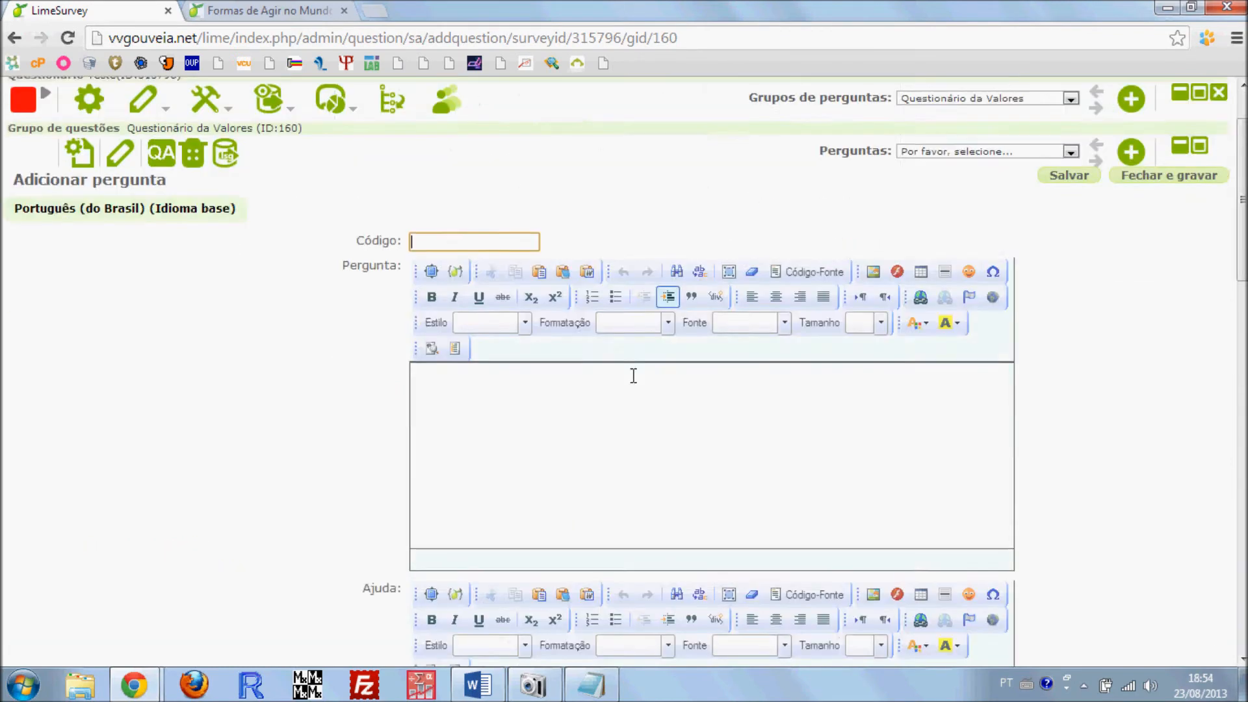
{"action": "scroll", "coordinate": [635, 381], "scroll_direction": "down", "scroll_amount": 2}
{"action": "scroll", "coordinate": [427, 364], "scroll_direction": "up", "scroll_amount": 12}
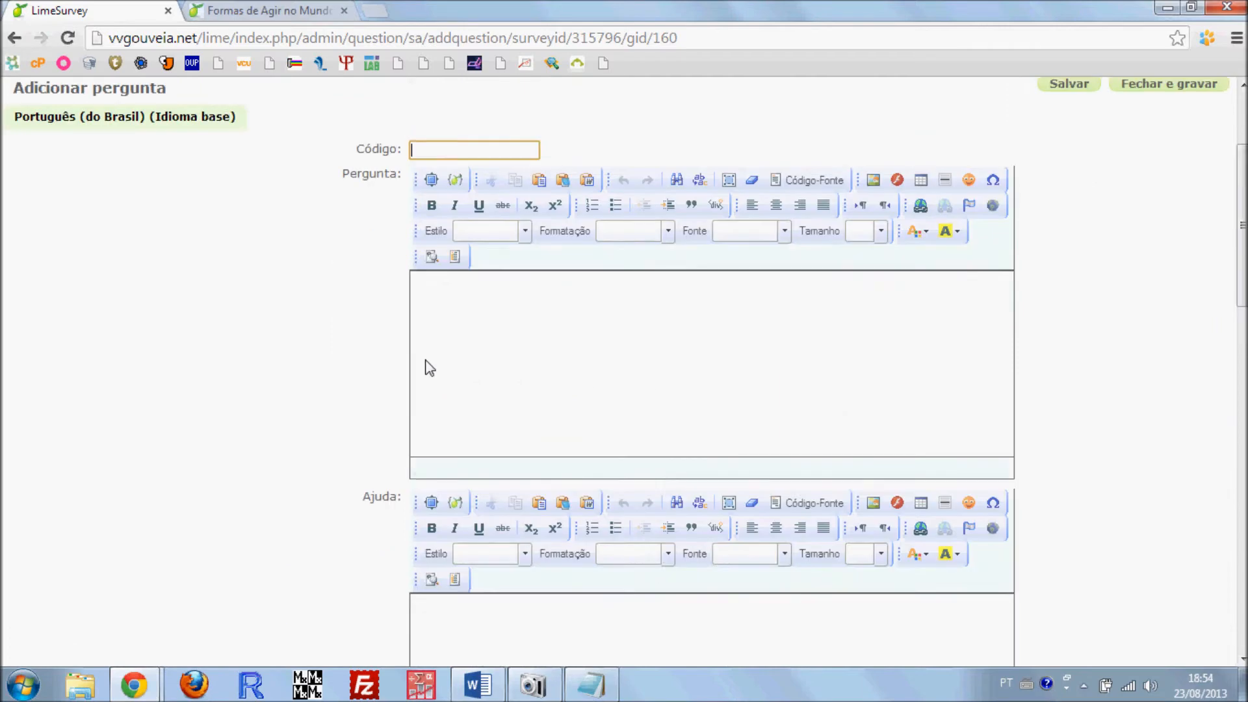
{"action": "scroll", "coordinate": [345, 273], "scroll_direction": "down", "scroll_amount": 10}
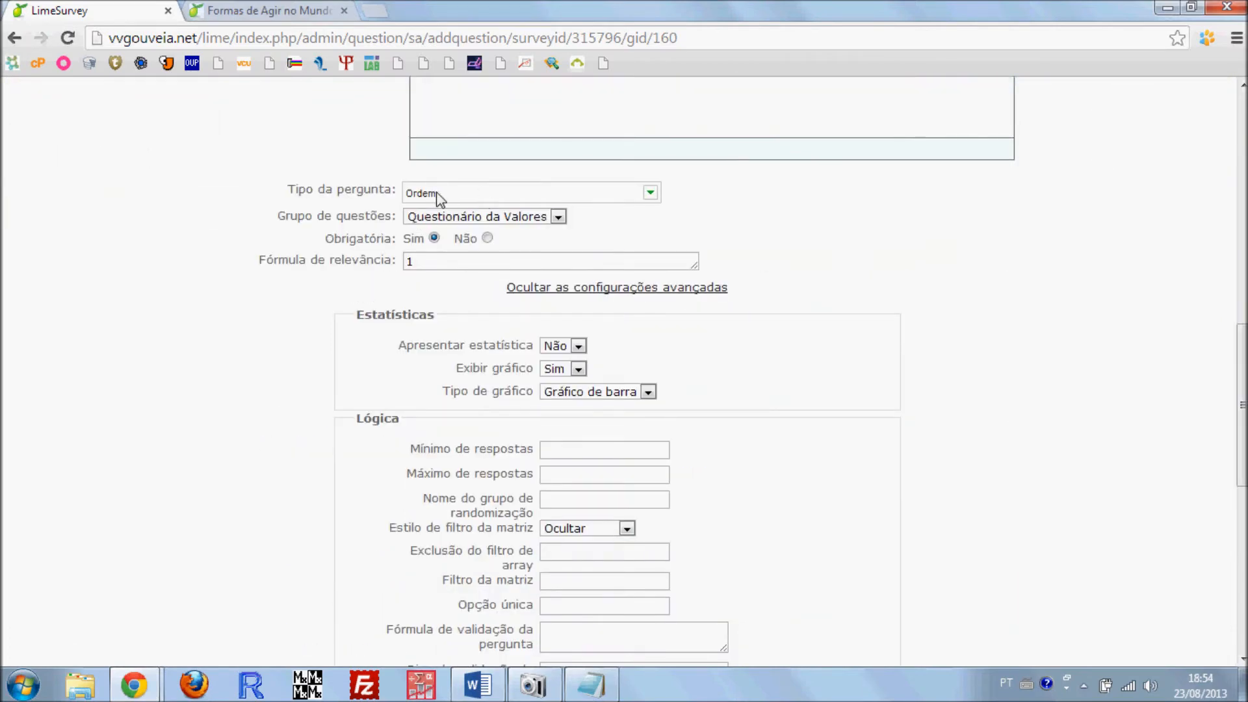
{"action": "scroll", "coordinate": [320, 250], "scroll_direction": "up", "scroll_amount": 10}
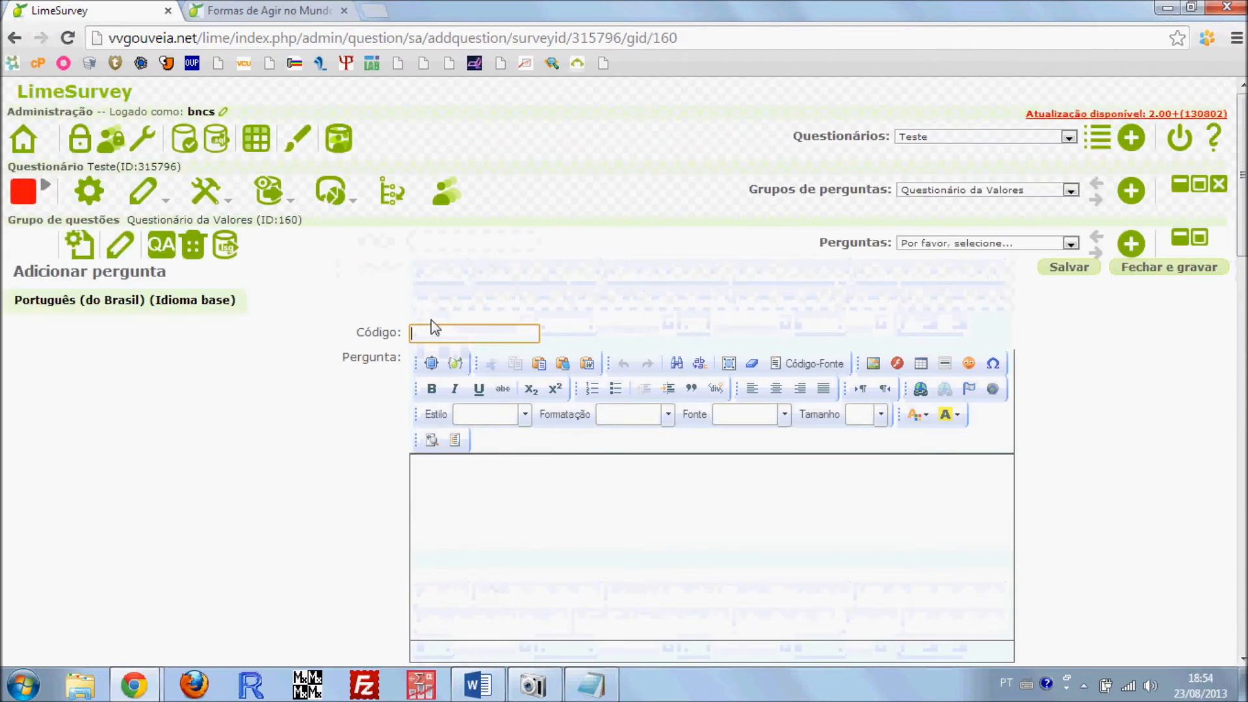
{"action": "left_click", "coordinate": [435, 331]}
{"action": "type", "text": "01"}
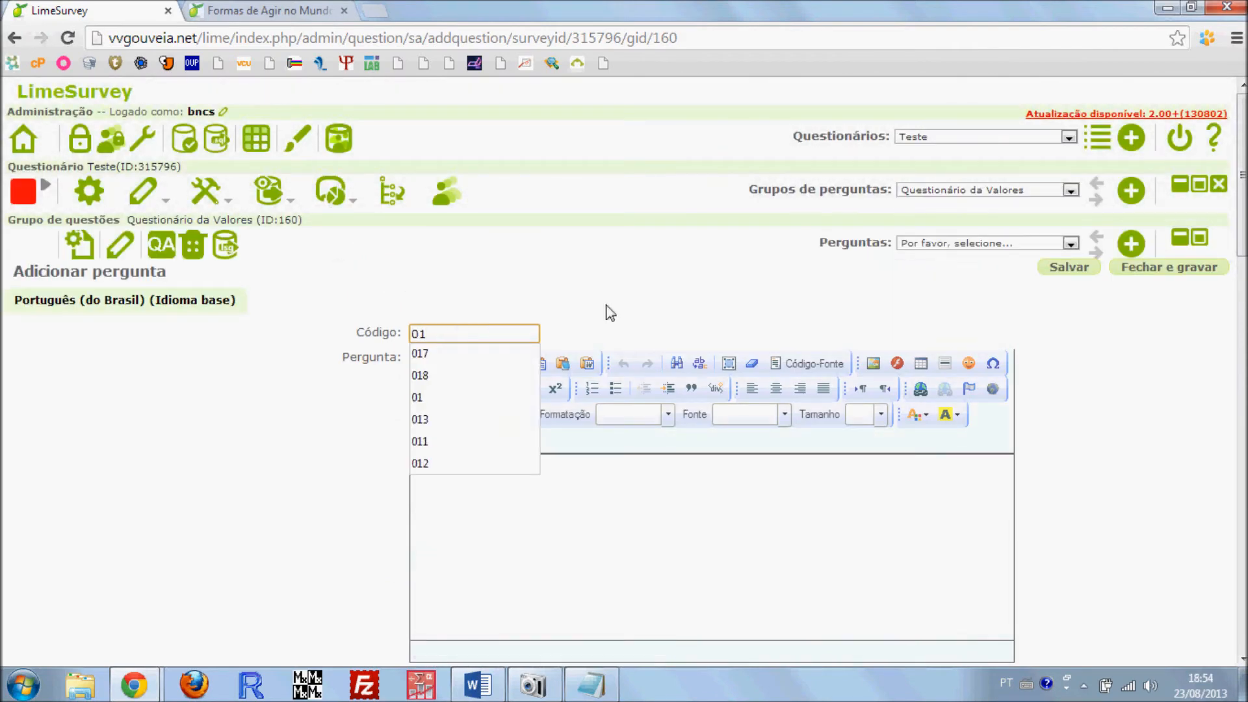
Add the completed question 01 to the "Questionário da Valores" group
{"action": "left_click", "coordinate": [754, 301]}
{"action": "scroll", "coordinate": [390, 468], "scroll_direction": "down", "scroll_amount": 7}
{"action": "scroll", "coordinate": [414, 436], "scroll_direction": "down", "scroll_amount": 15}
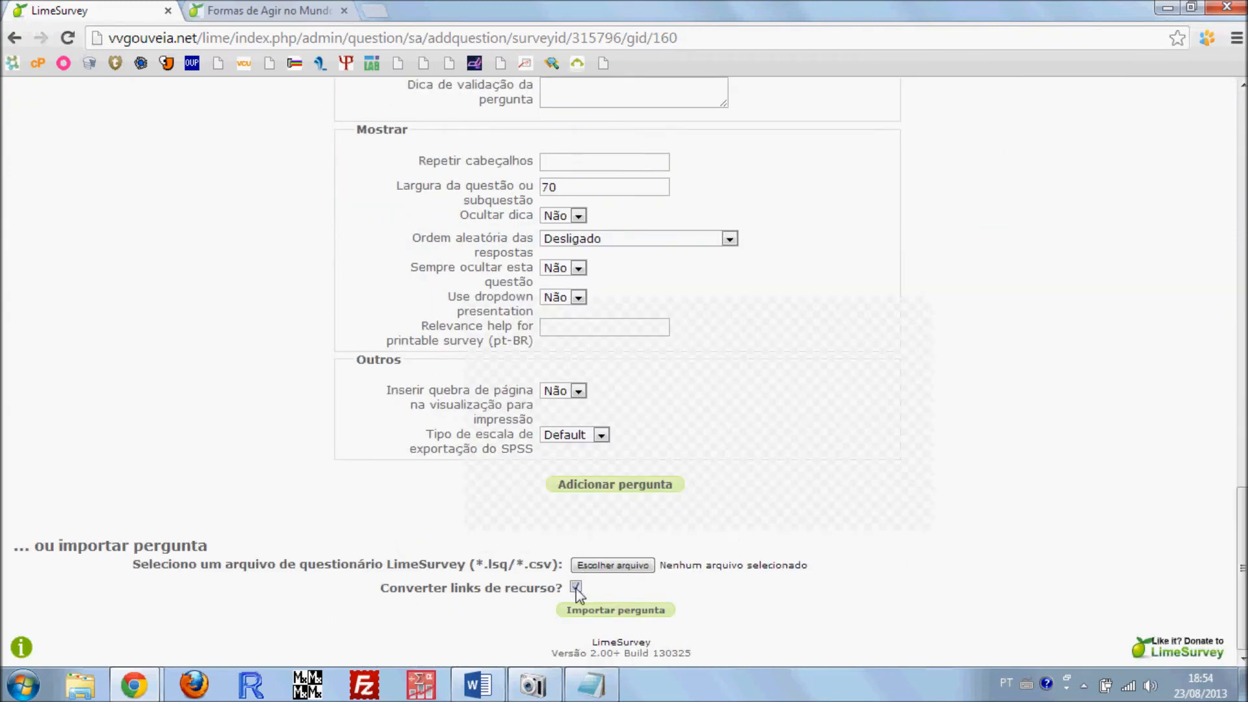
{"action": "left_click", "coordinate": [577, 490]}
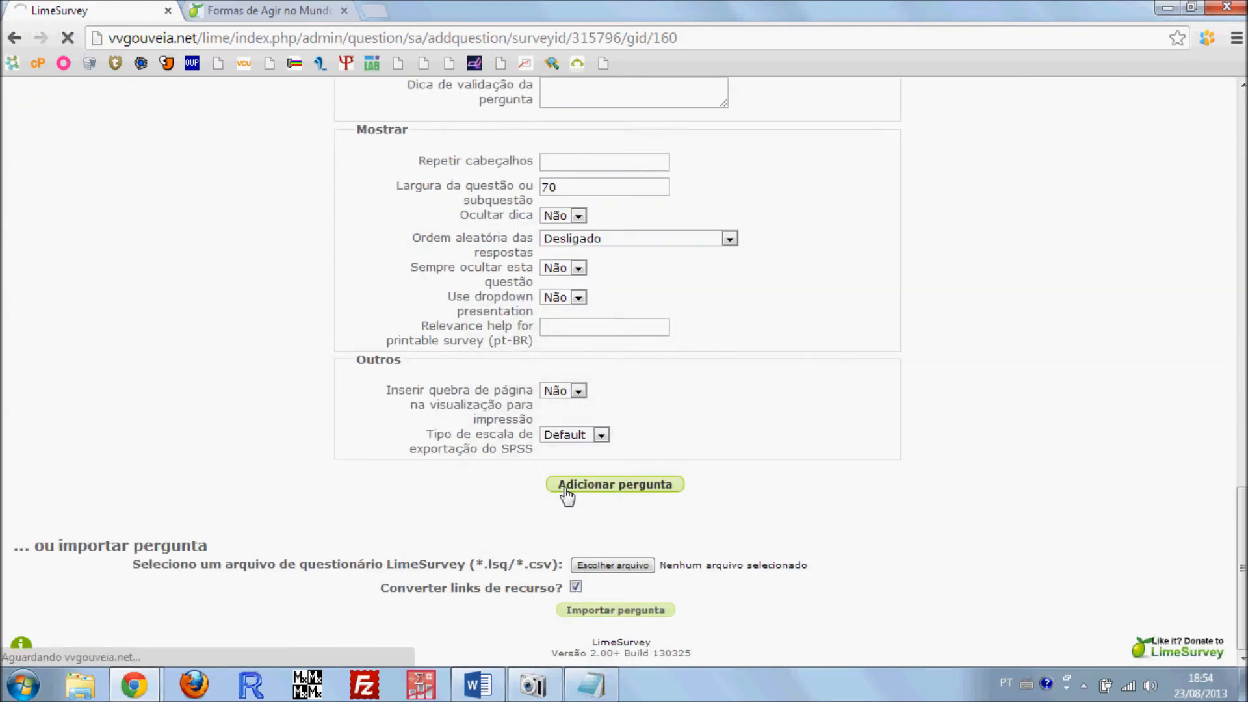
{"action": "scroll", "coordinate": [422, 458], "scroll_direction": "up", "scroll_amount": 15}
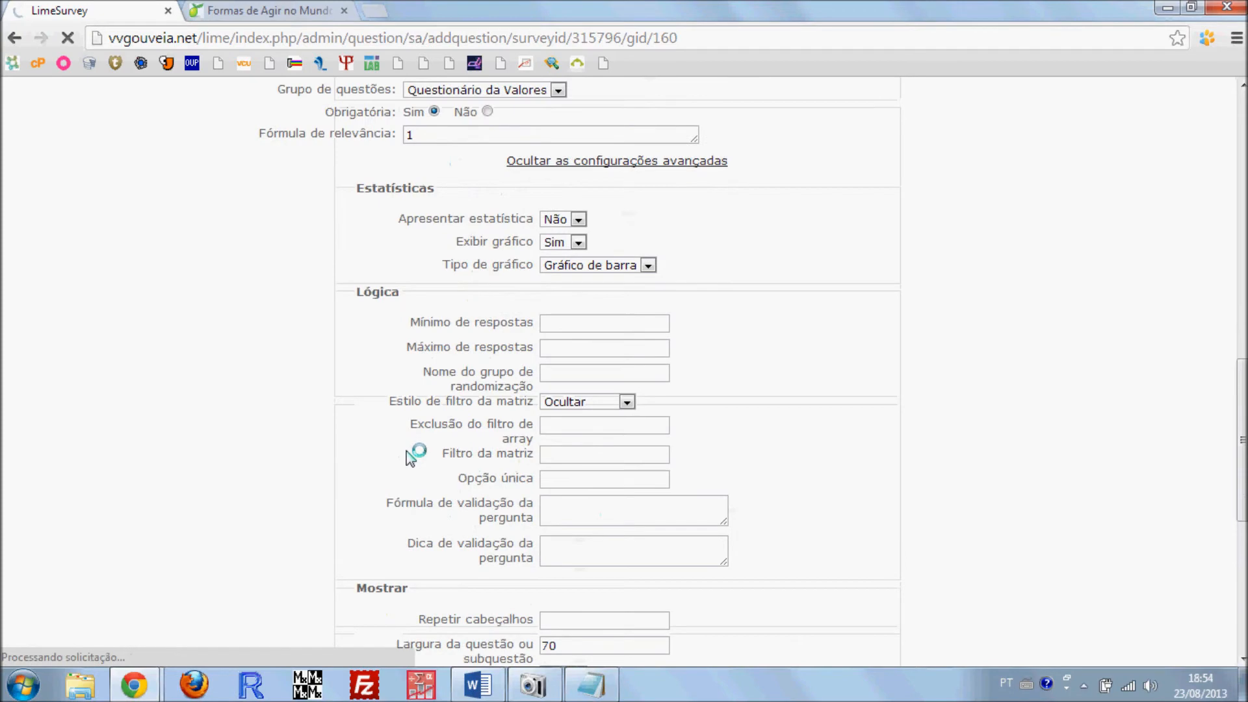
{"action": "scroll", "coordinate": [412, 455], "scroll_direction": "up", "scroll_amount": 8}
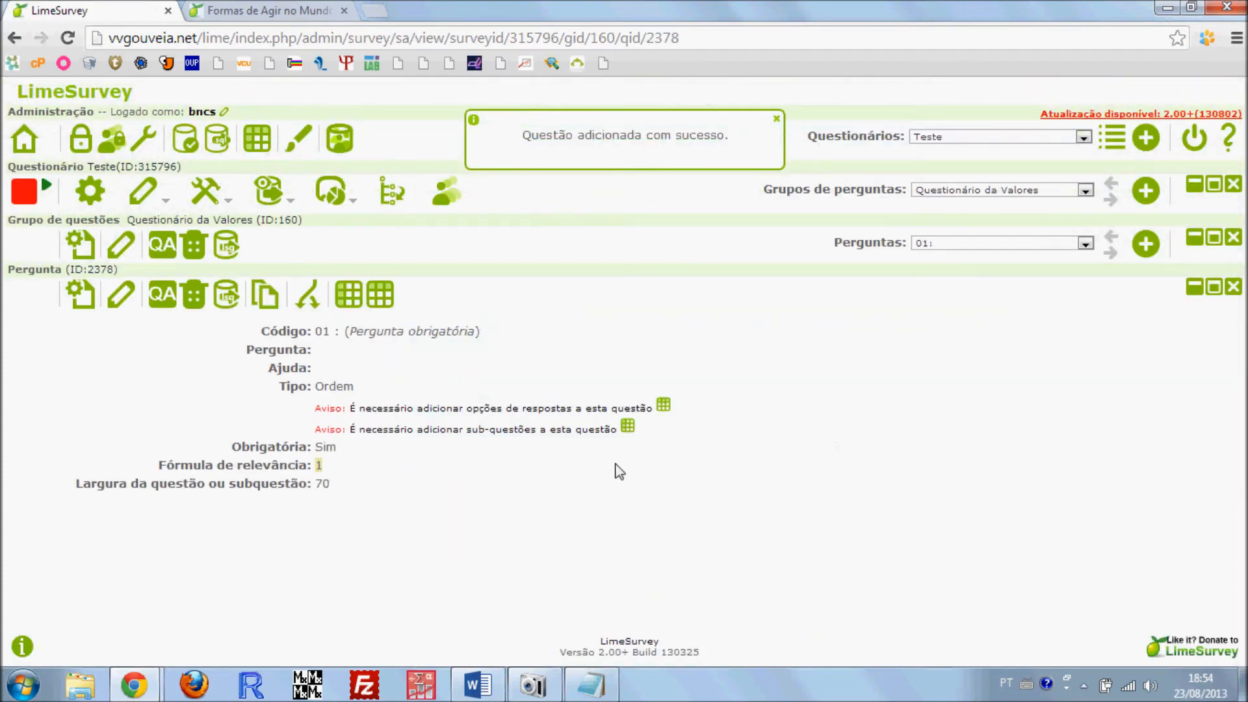
Open the subquestions of question 01 for editing and set the first subquestion's code to QVB01
{"action": "left_click", "coordinate": [350, 300]}
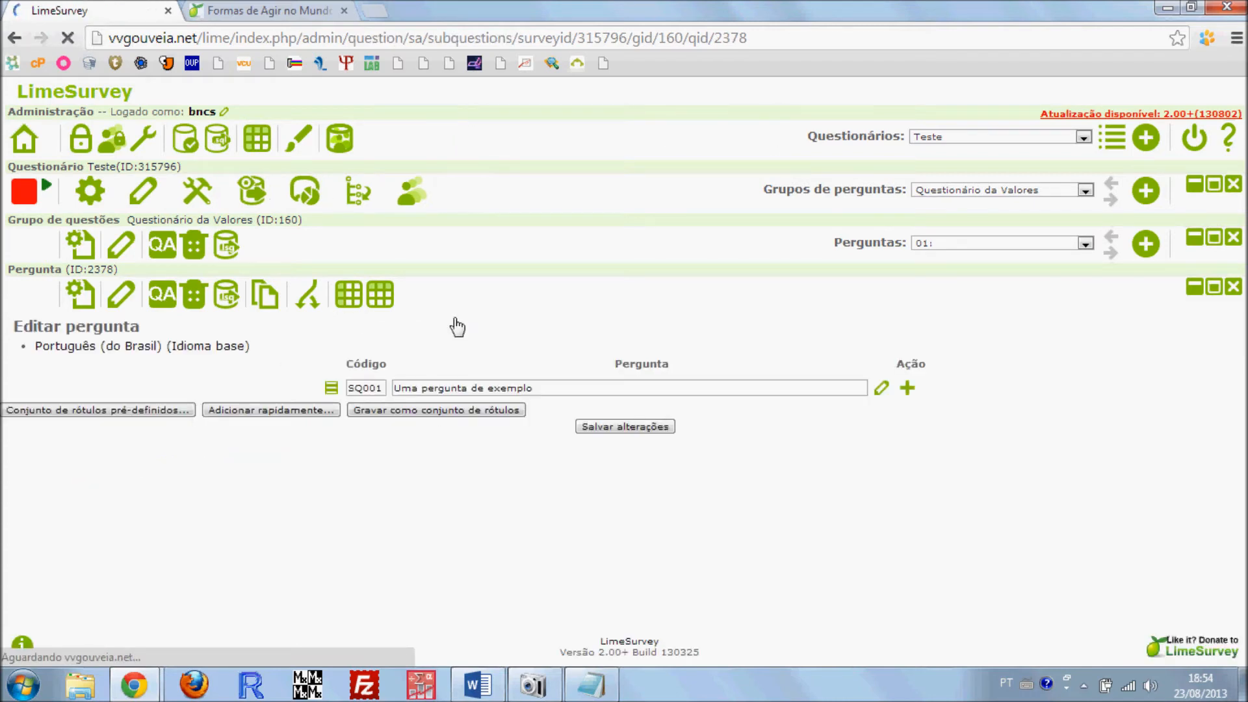
{"action": "left_click_drag", "start_coordinate": [337, 414], "coordinate": [276, 407]}
{"action": "type", "text": "Q"}
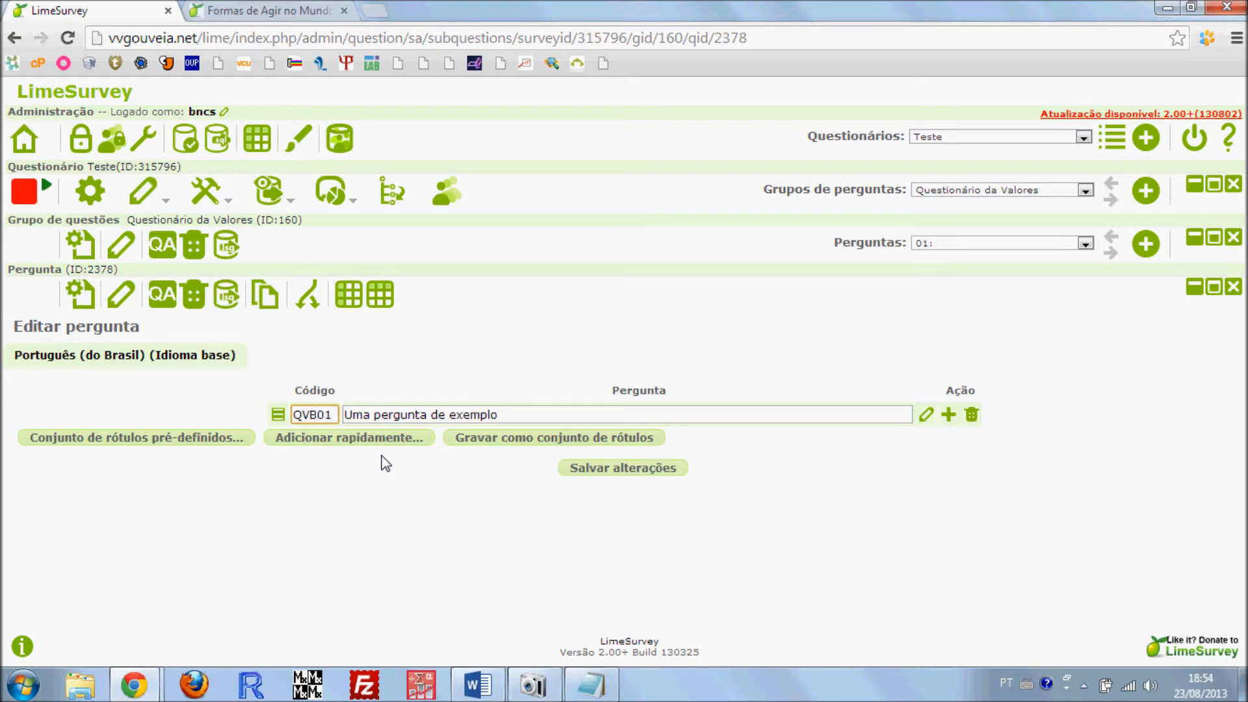
Append seventeen more subquestion rows below QVB01, making eighteen rows in all
{"action": "left_click", "coordinate": [948, 414]}
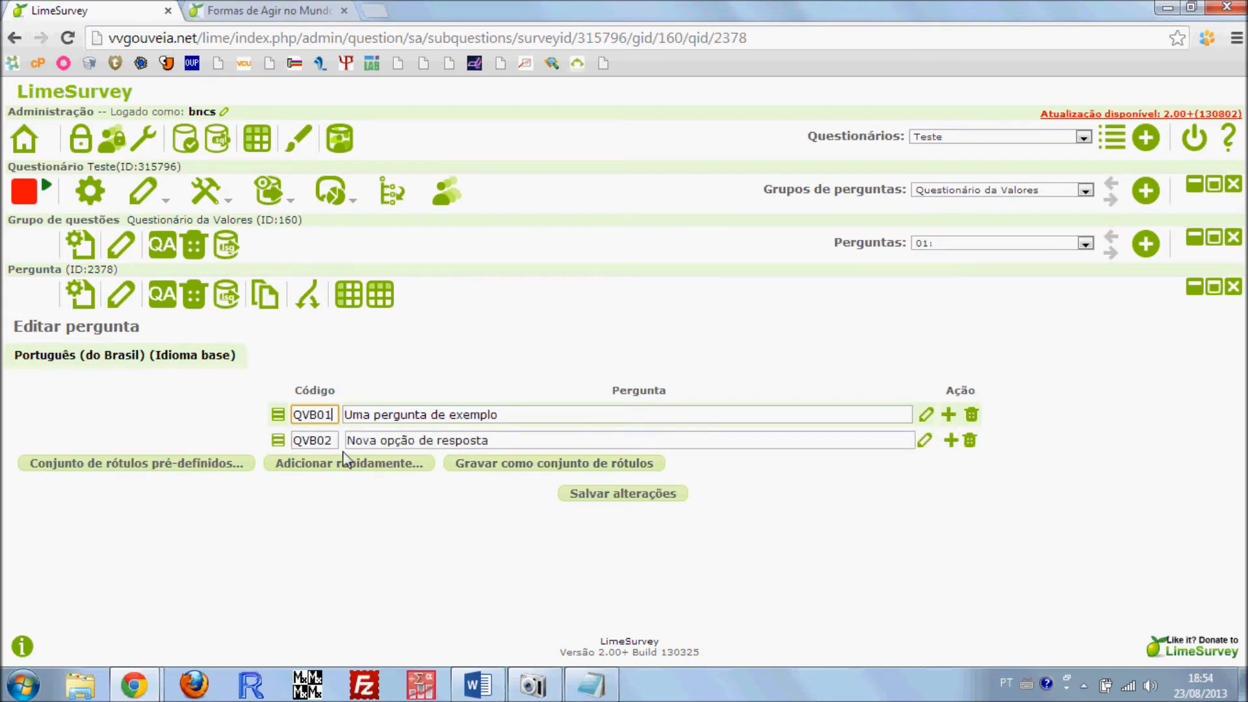
{"action": "left_click", "coordinate": [950, 440]}
{"action": "left_click", "coordinate": [950, 466]}
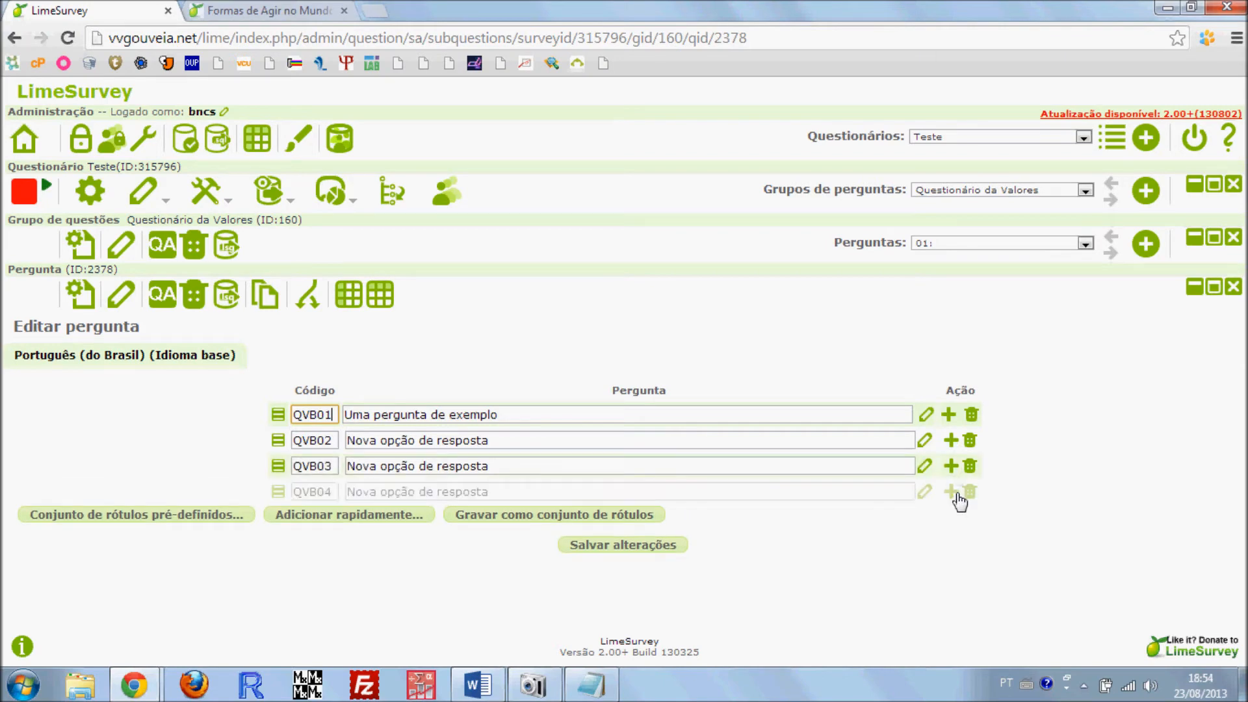
{"action": "left_click", "coordinate": [950, 492]}
{"action": "left_click", "coordinate": [951, 517]}
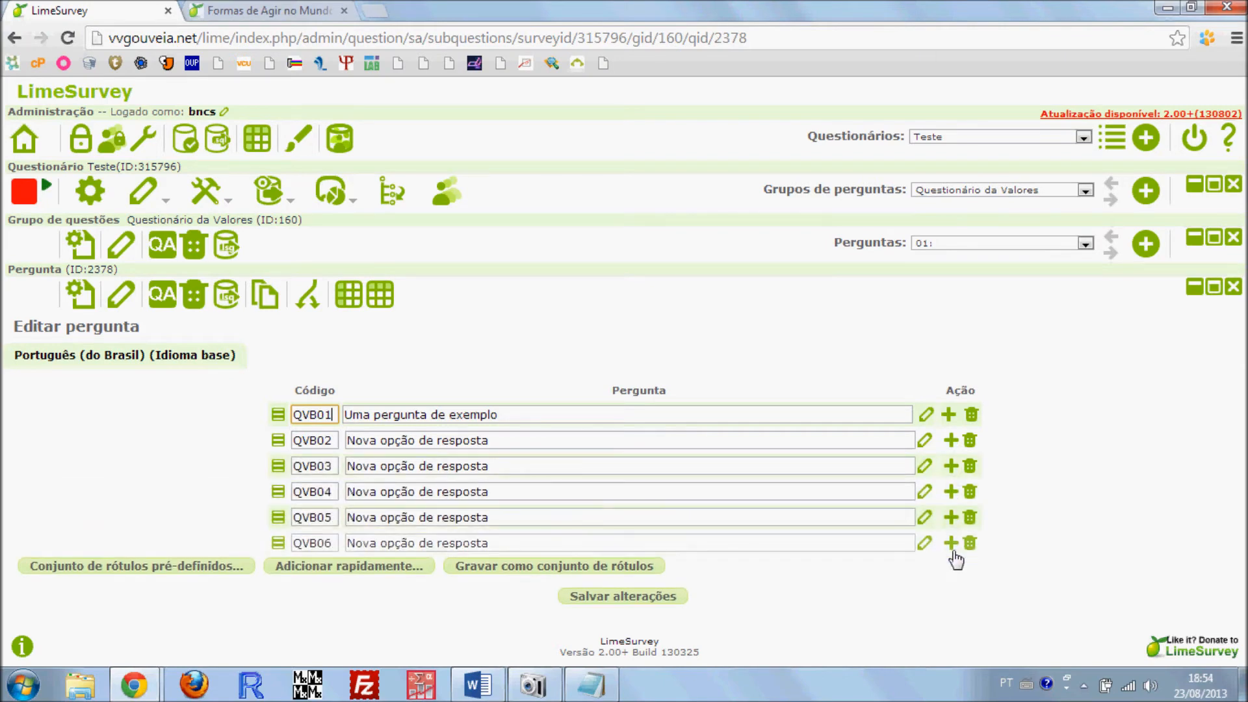
{"action": "left_click", "coordinate": [950, 543]}
{"action": "left_click", "coordinate": [943, 568]}
{"action": "left_click", "coordinate": [943, 594]}
{"action": "scroll", "coordinate": [961, 510], "scroll_direction": "down", "scroll_amount": 1}
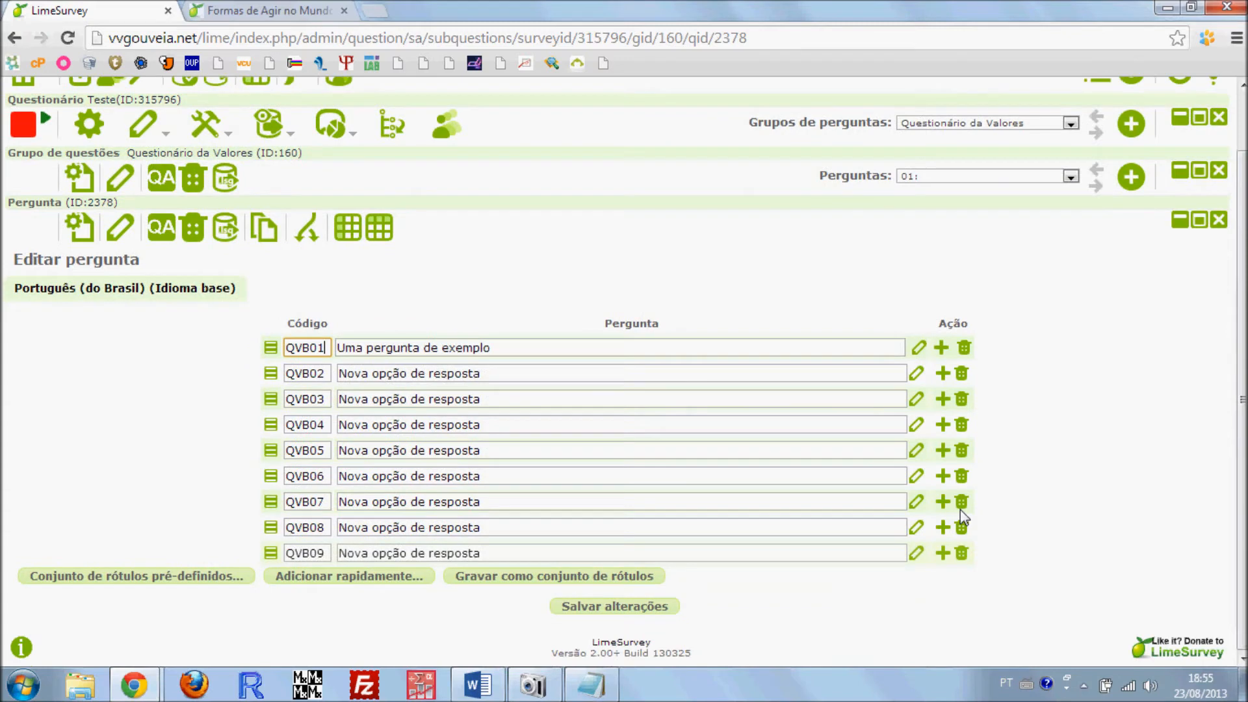
{"action": "left_click", "coordinate": [942, 553]}
{"action": "left_click", "coordinate": [942, 578]}
{"action": "scroll", "coordinate": [944, 582], "scroll_direction": "down", "scroll_amount": 1}
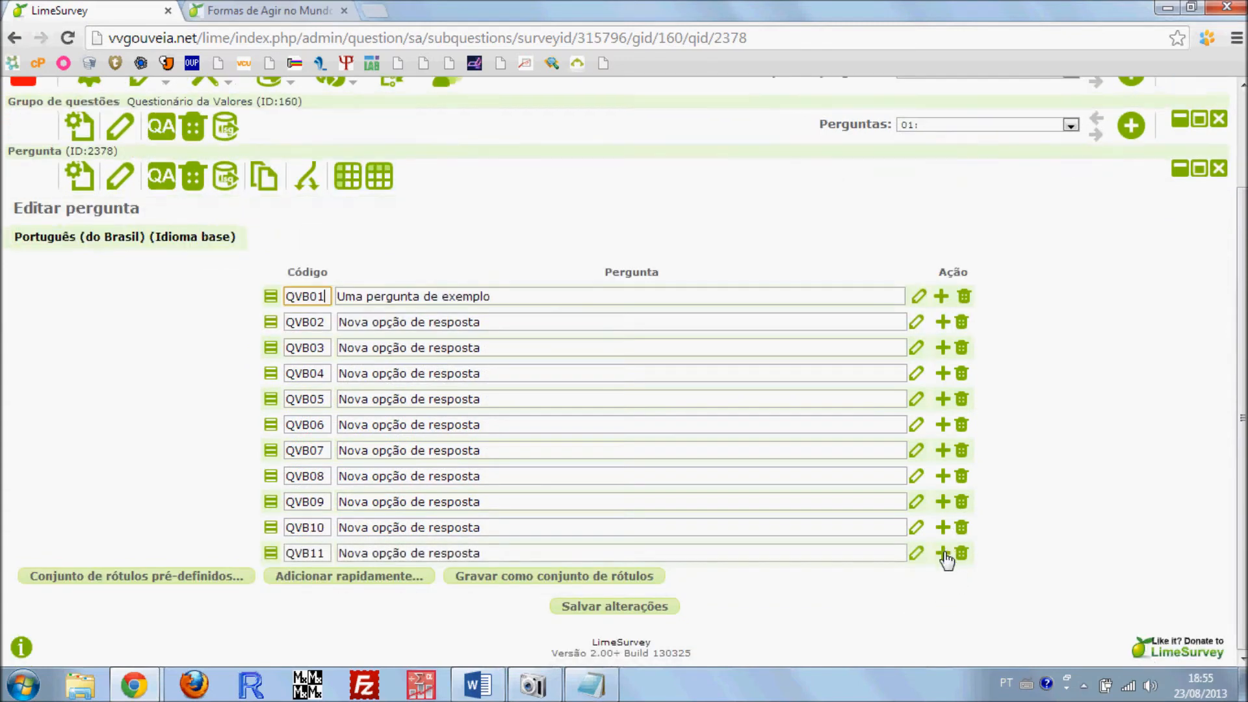
{"action": "left_click", "coordinate": [942, 553]}
{"action": "left_click", "coordinate": [942, 578]}
{"action": "left_click", "coordinate": [942, 604]}
{"action": "scroll", "coordinate": [944, 605], "scroll_direction": "down", "scroll_amount": 1}
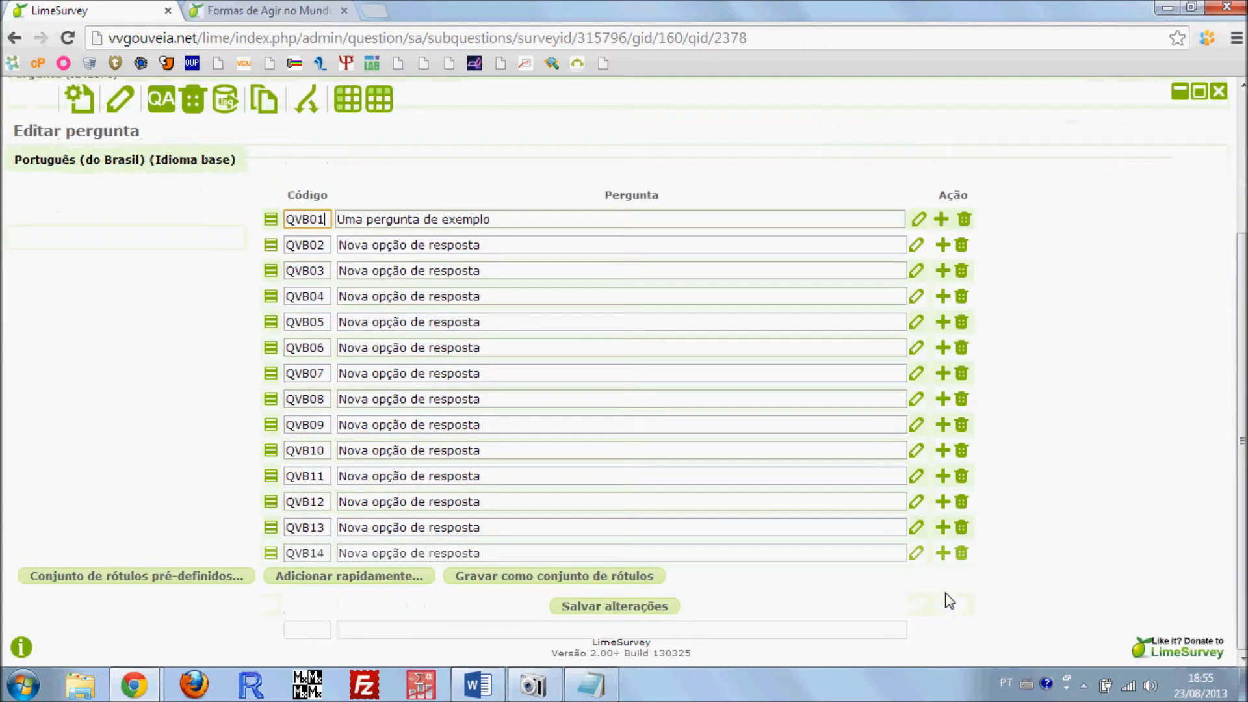
{"action": "left_click", "coordinate": [942, 554]}
{"action": "left_click", "coordinate": [942, 578]}
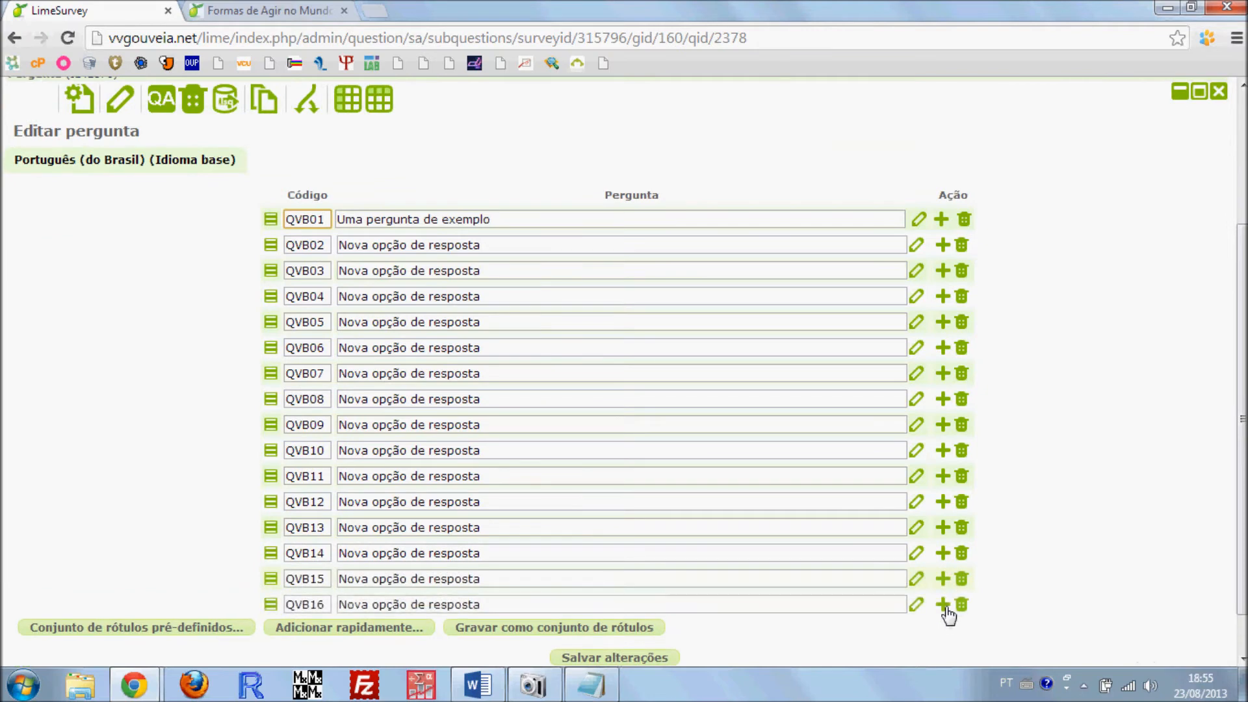
{"action": "left_click", "coordinate": [942, 604]}
{"action": "scroll", "coordinate": [780, 533], "scroll_direction": "down", "scroll_amount": 2}
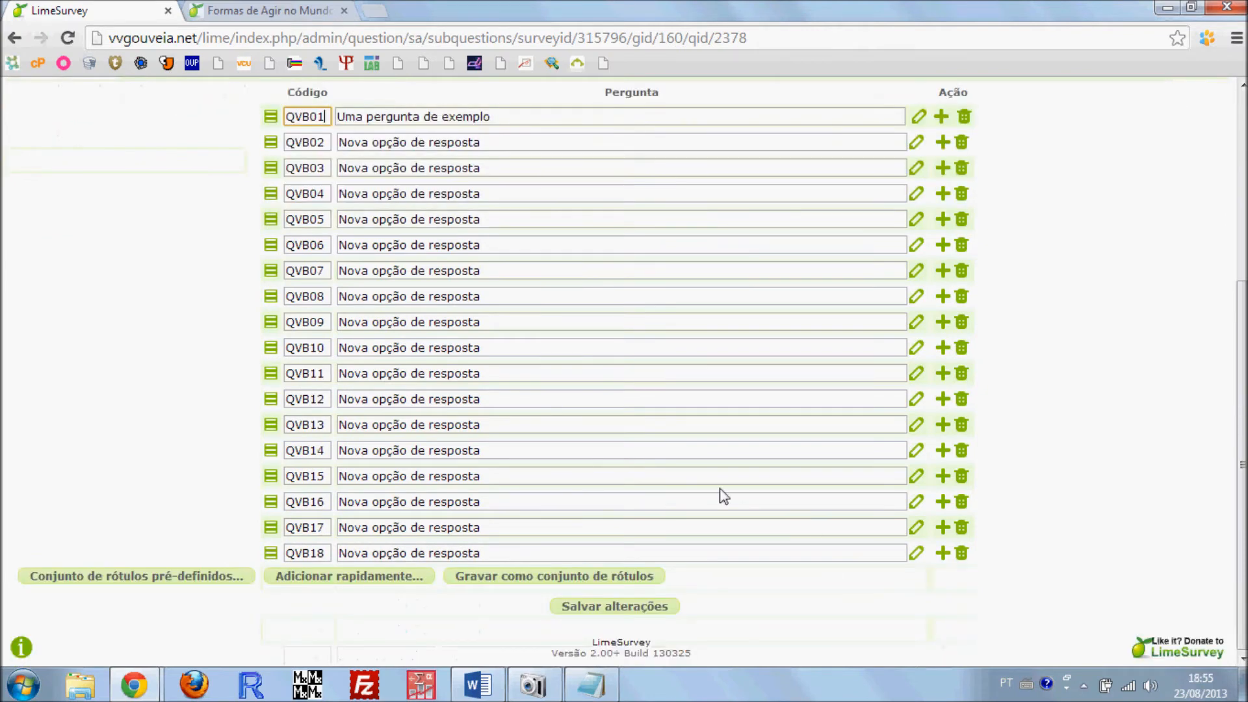
Copy the full item 01 APOIO SOCIAL, including its description, from the values list in the Word document
{"action": "scroll", "coordinate": [719, 496], "scroll_direction": "up", "scroll_amount": 5}
{"action": "scroll", "coordinate": [231, 191], "scroll_direction": "down", "scroll_amount": 4}
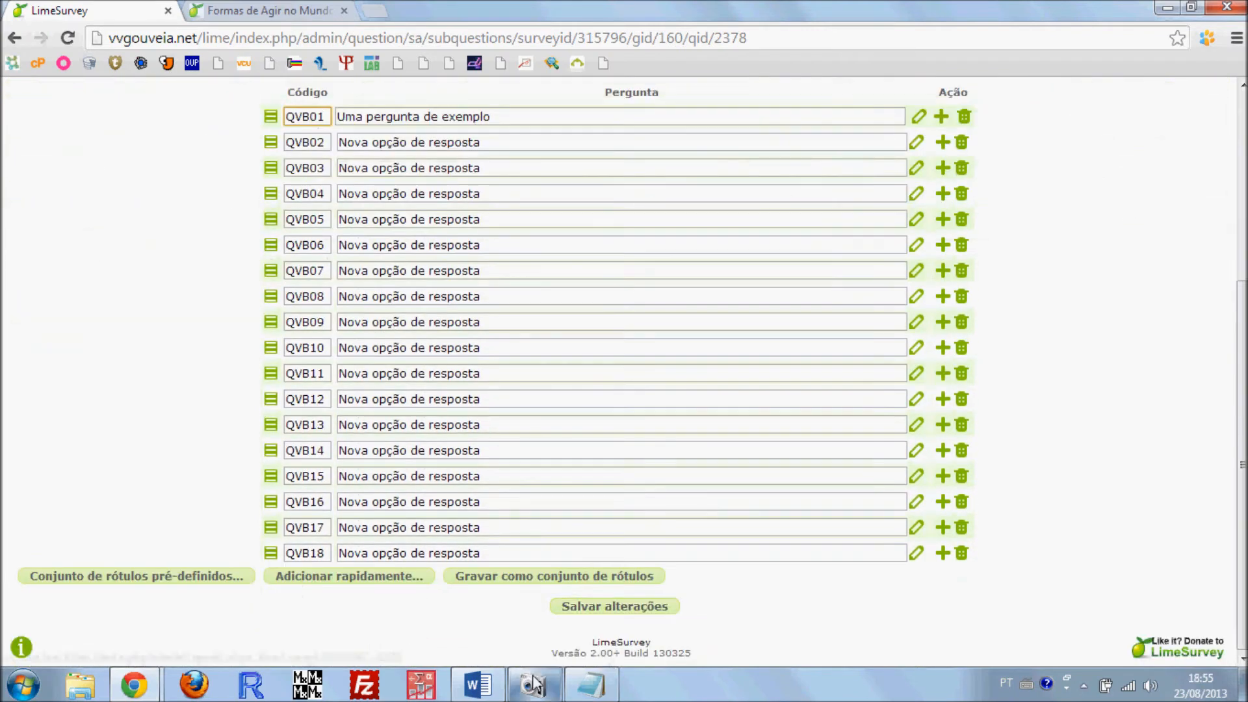
{"action": "left_click", "coordinate": [479, 686]}
{"action": "scroll", "coordinate": [463, 349], "scroll_direction": "up", "scroll_amount": 5}
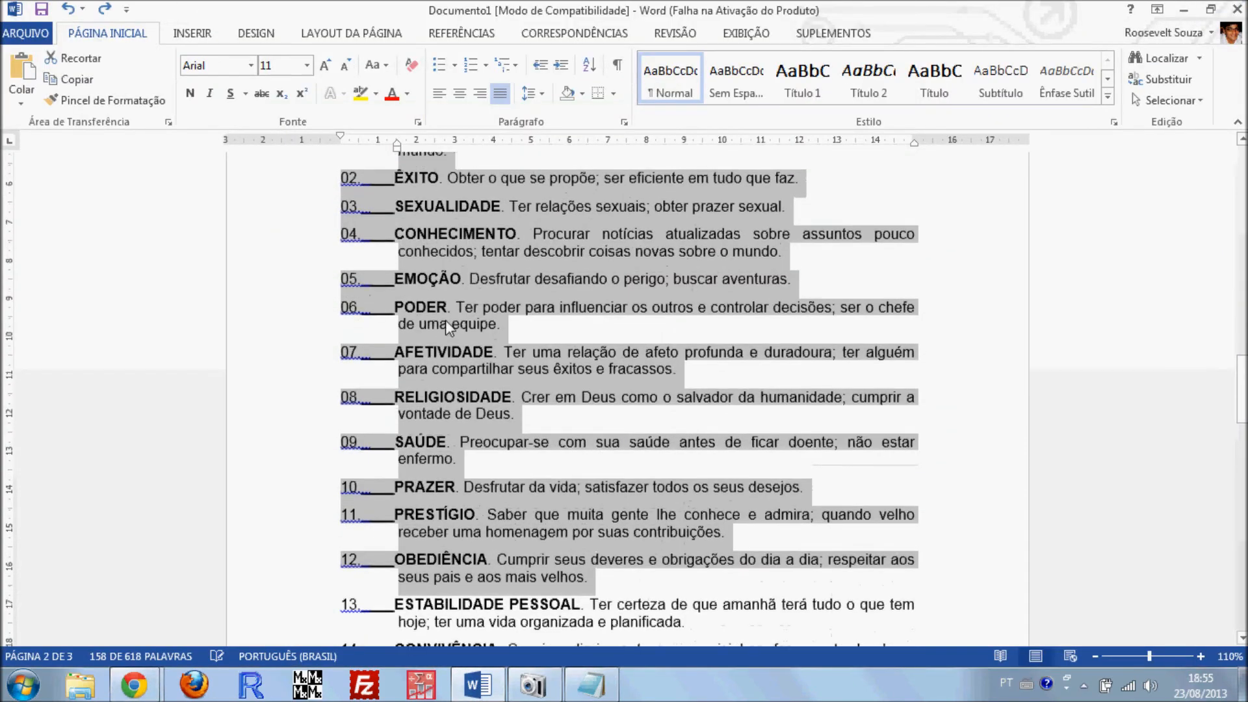
{"action": "scroll", "coordinate": [463, 349], "scroll_direction": "up", "scroll_amount": 1}
{"action": "left_click_drag", "start_coordinate": [460, 421], "coordinate": [235, 366]}
{"action": "left_click", "coordinate": [410, 421]}
{"action": "triple_click", "coordinate": [457, 420]}
{"action": "key", "text": "ctrl+c"}
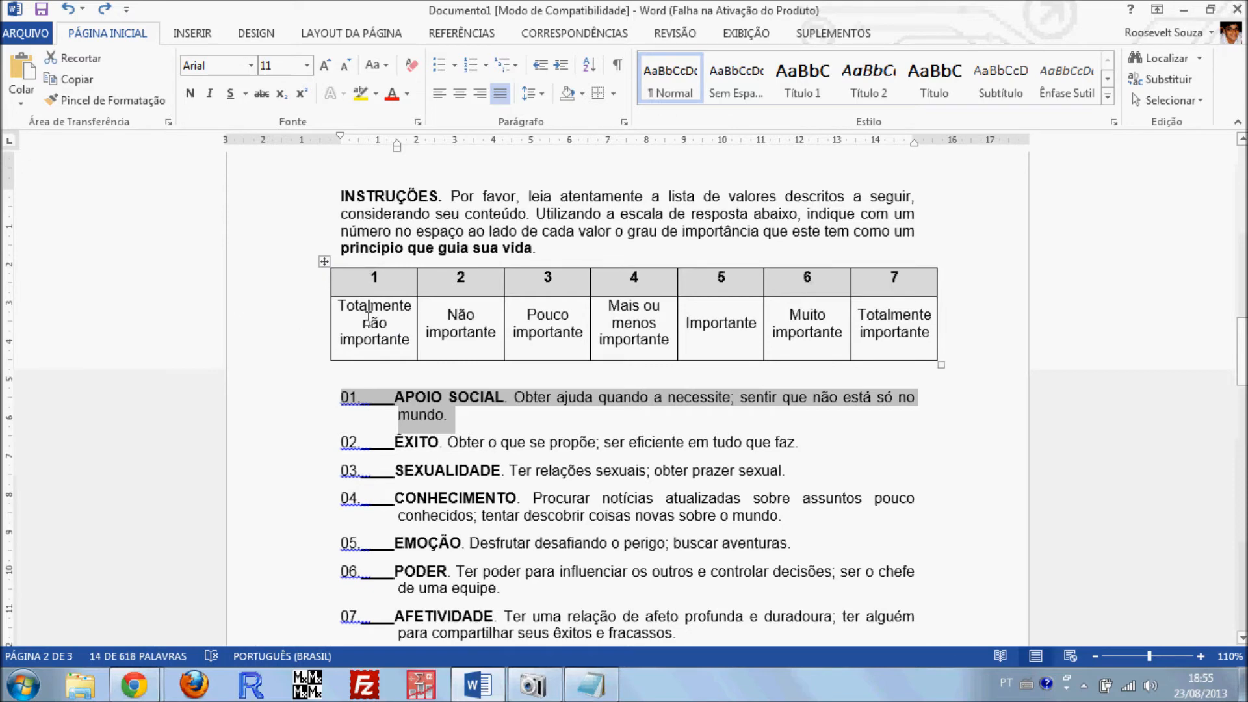
Paste item 01 into subquestion QVB01 in LimeSurvey, removing the sample text before it and the blank line after the number
{"action": "key", "text": "alt+Tab"}
{"action": "left_click", "coordinate": [448, 118]}
{"action": "key", "text": "ctrl+v"}
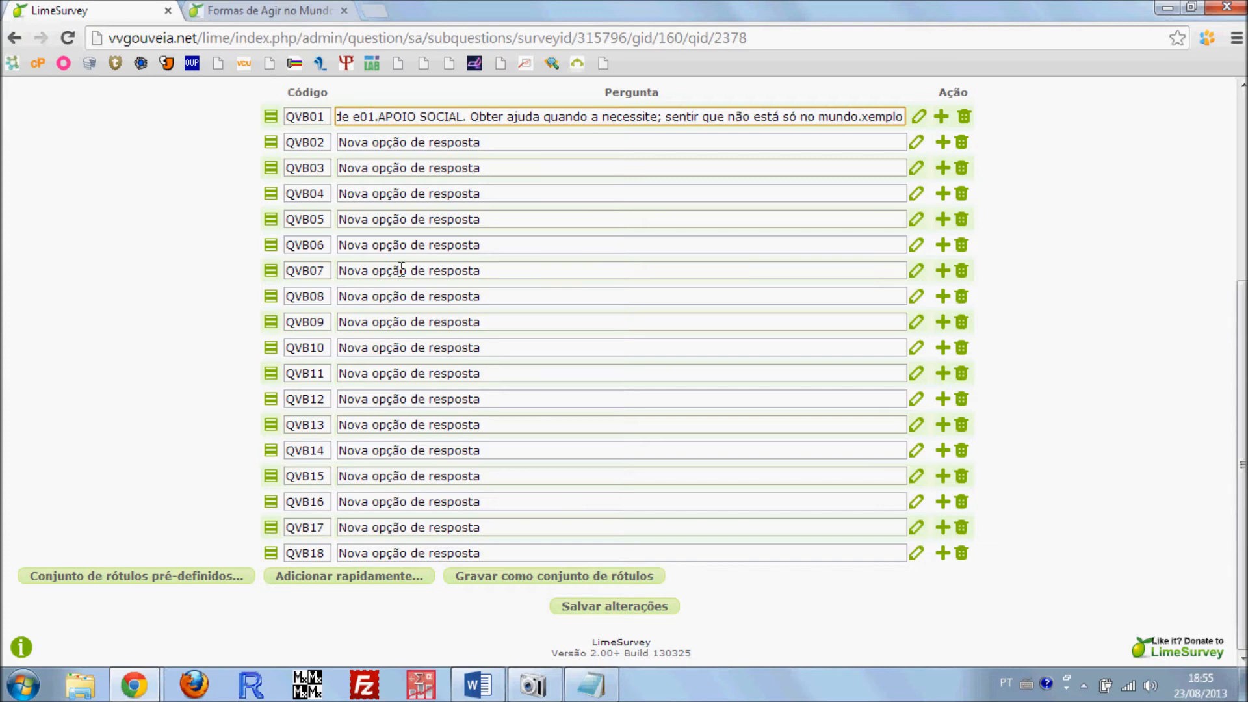
{"action": "key", "text": "shift+Home"}
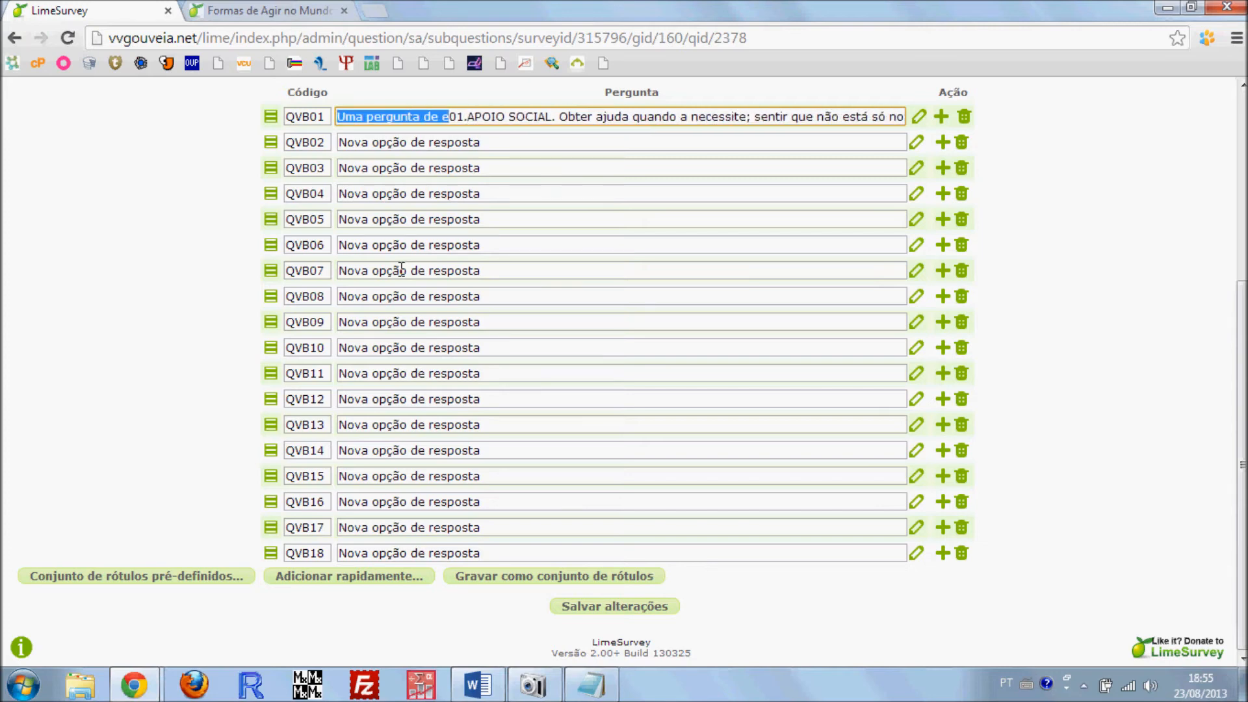
{"action": "key", "text": "Delete"}
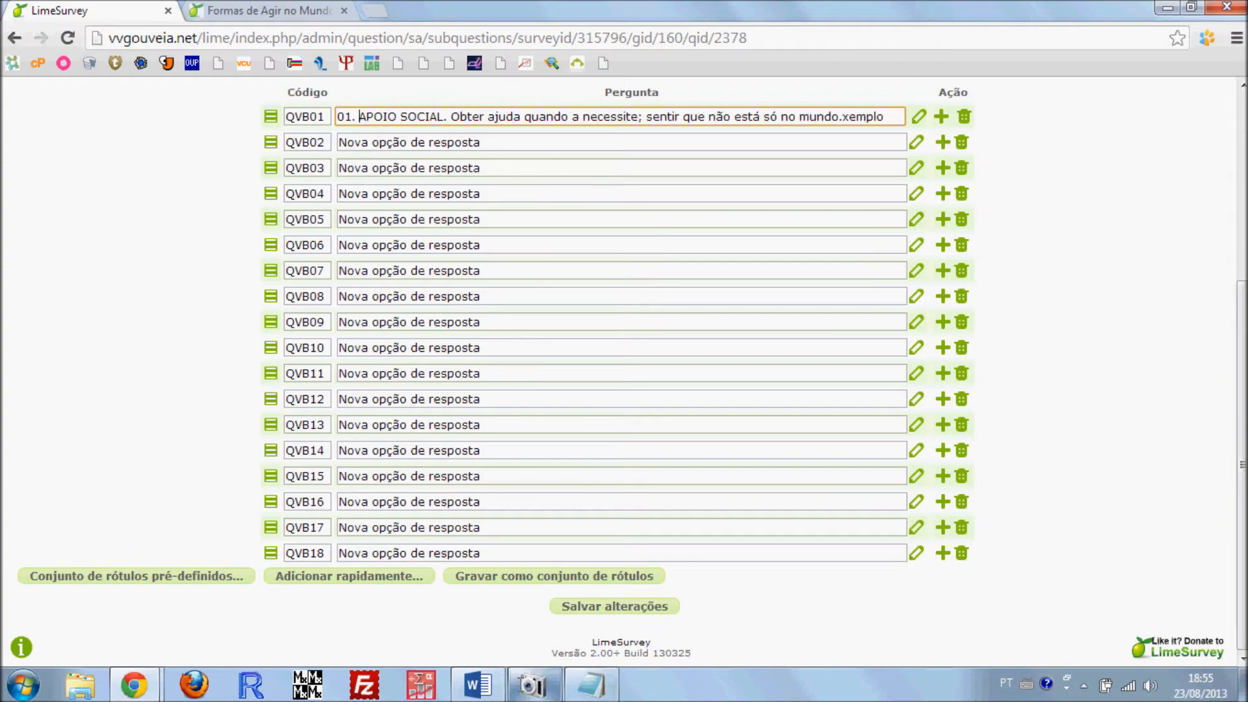
Copy item 02 ÊXITO from the Word document into subquestion QVB02 and remove the underscores after its number
{"action": "left_click", "coordinate": [478, 684]}
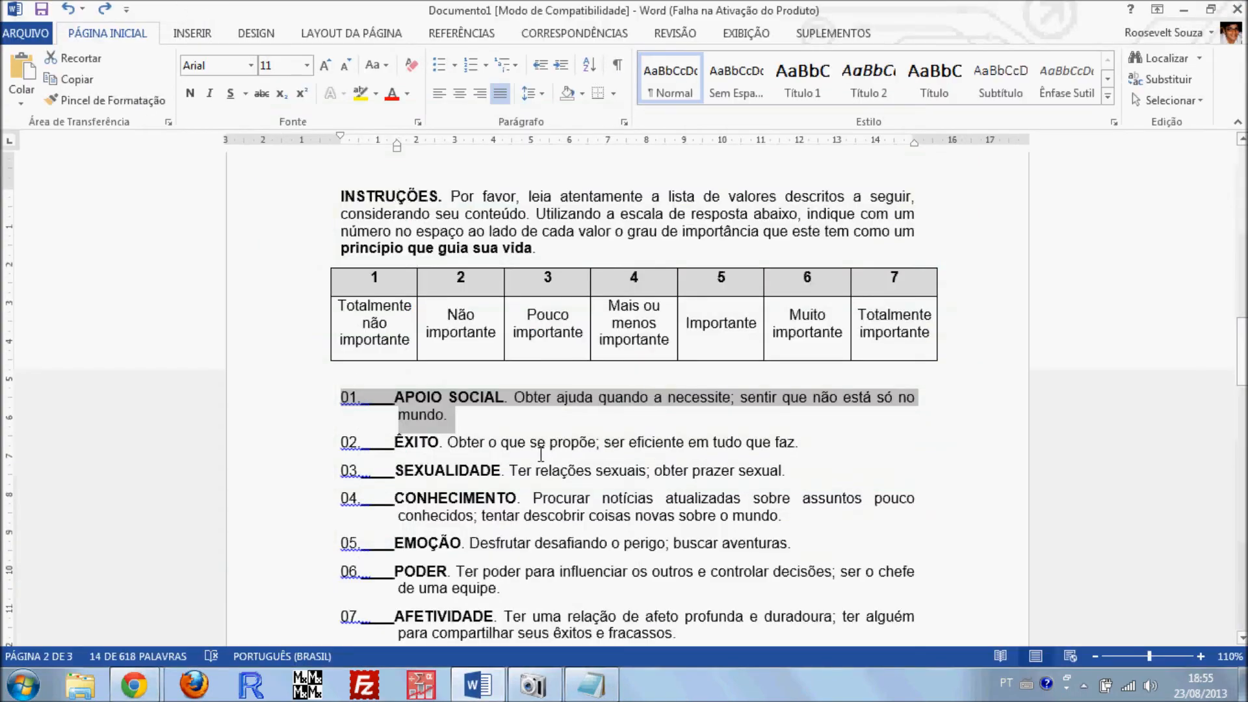
{"action": "scroll", "coordinate": [540, 455], "scroll_direction": "down", "scroll_amount": 2}
{"action": "left_click_drag", "start_coordinate": [806, 352], "coordinate": [343, 352]}
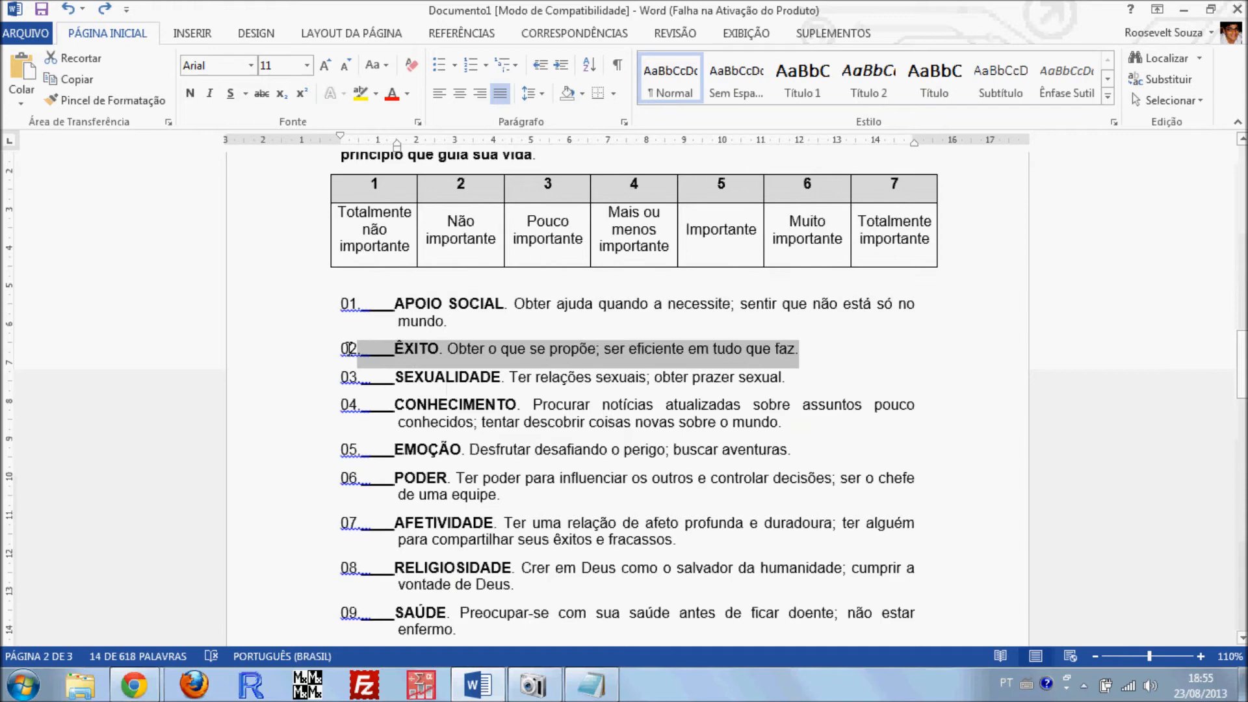
{"action": "key", "text": "ctrl+c"}
{"action": "key", "text": "alt+Tab"}
{"action": "left_click", "coordinate": [423, 146]}
{"action": "key", "text": "ctrl+v"}
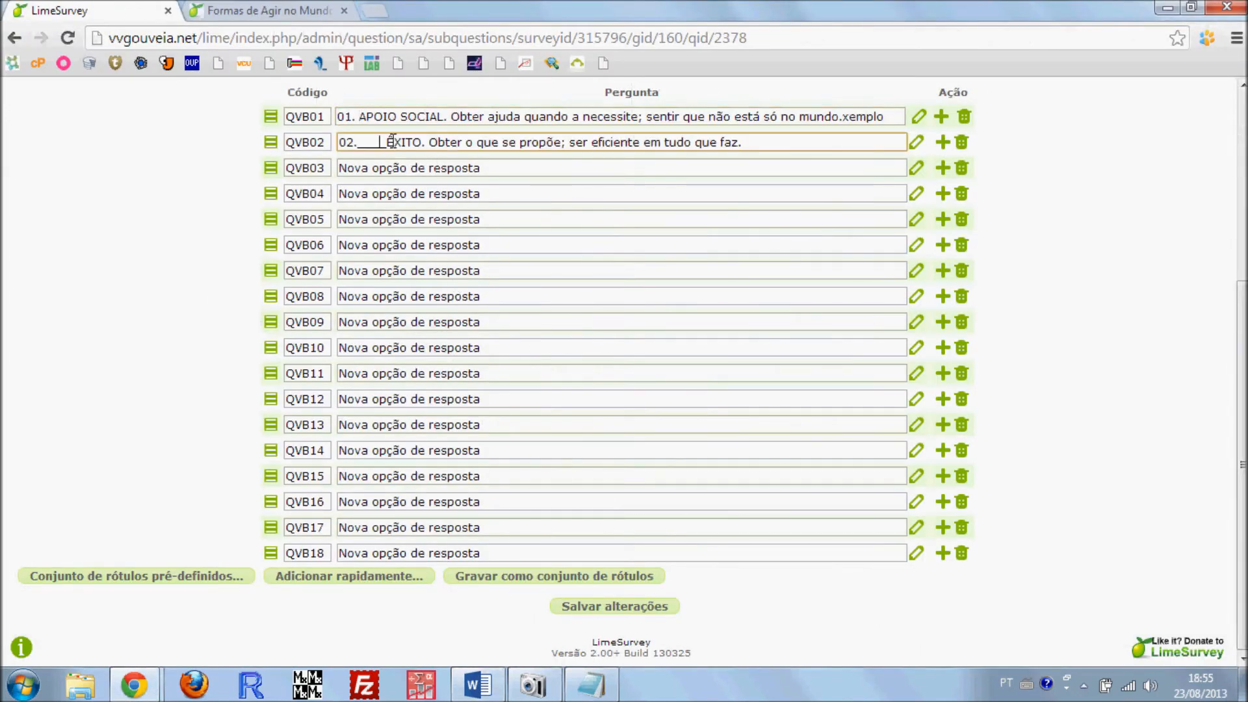
{"action": "key", "text": "BackSpace"}
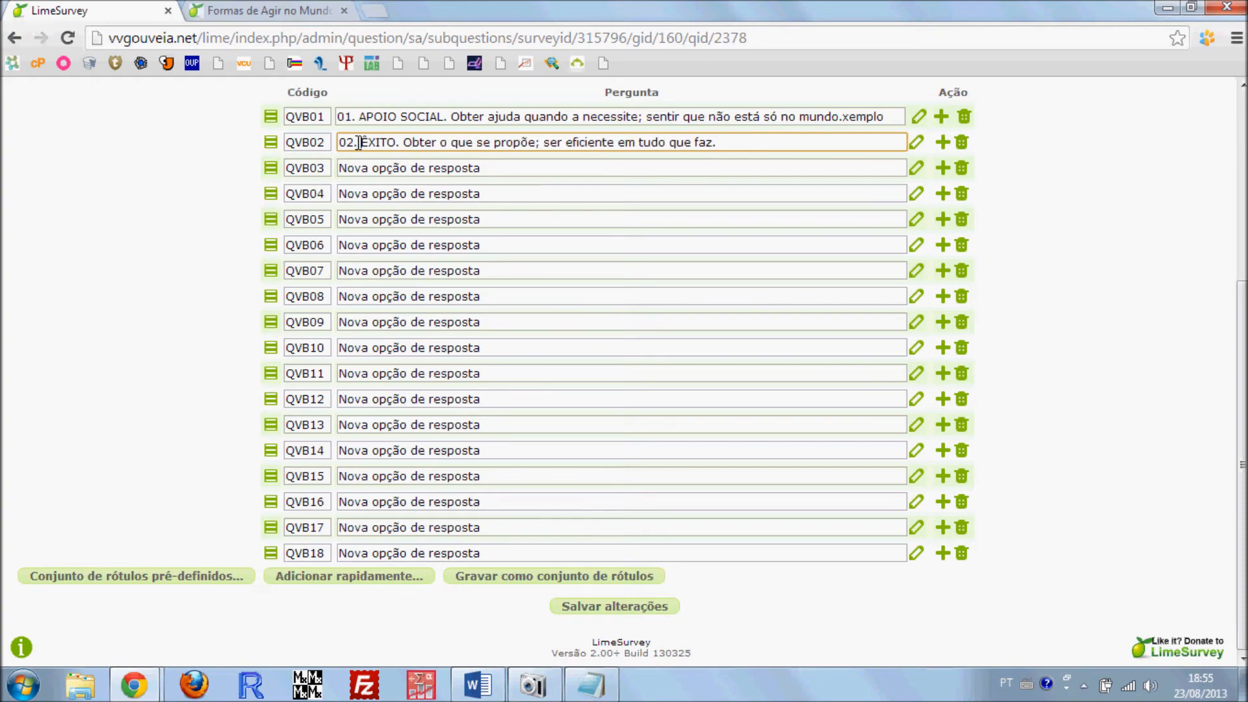
Copy item 03 SEXUALIDADE from the Word document into subquestion QVB03 and replace the underscores after its number with a space
{"action": "key", "text": "alt+Tab"}
{"action": "left_click_drag", "start_coordinate": [768, 387], "coordinate": [340, 380]}
{"action": "key", "text": "alt+Tab"}
{"action": "key", "text": "alt+Tab"}
{"action": "key", "text": "alt+Tab"}
{"action": "left_click", "coordinate": [412, 167]}
{"action": "key", "text": "ctrl+v"}
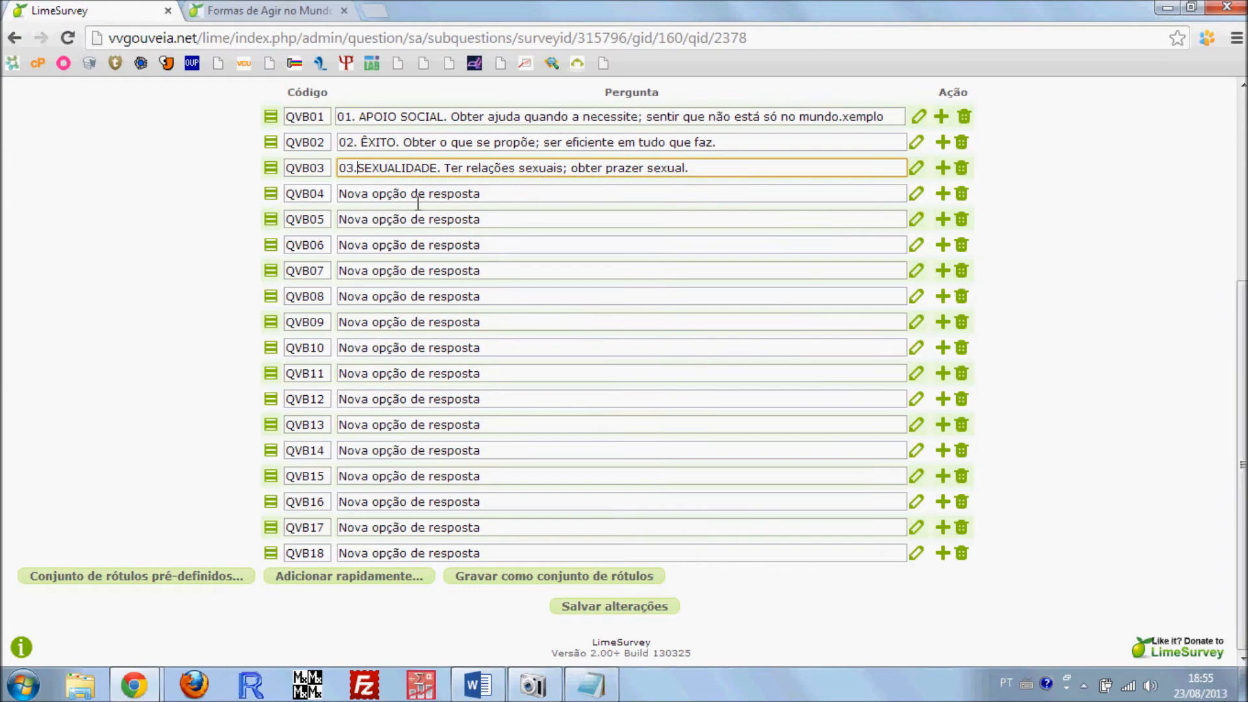
Fill subquestions QVB04 to QVB11 with the dummy texts edgd, fgfdsfg, fgedg, gvad, sdvsd, dv, vasv and vsadvds
{"action": "left_click", "coordinate": [503, 194]}
{"action": "type", "text": "edgd"}
{"action": "left_click", "coordinate": [437, 219]}
{"action": "type", "text": "fgfdsfg"}
{"action": "left_click", "coordinate": [407, 245]}
{"action": "type", "text": "fgedg"}
{"action": "left_click", "coordinate": [403, 272]}
{"action": "type", "text": "gvad"}
{"action": "left_click", "coordinate": [386, 296]}
{"action": "left_click", "coordinate": [391, 321]}
{"action": "type", "text": "dv"}
{"action": "left_click", "coordinate": [388, 348]}
{"action": "type", "text": "vasv"}
{"action": "left_click", "coordinate": [386, 375]}
{"action": "type", "text": "vsadvds"}
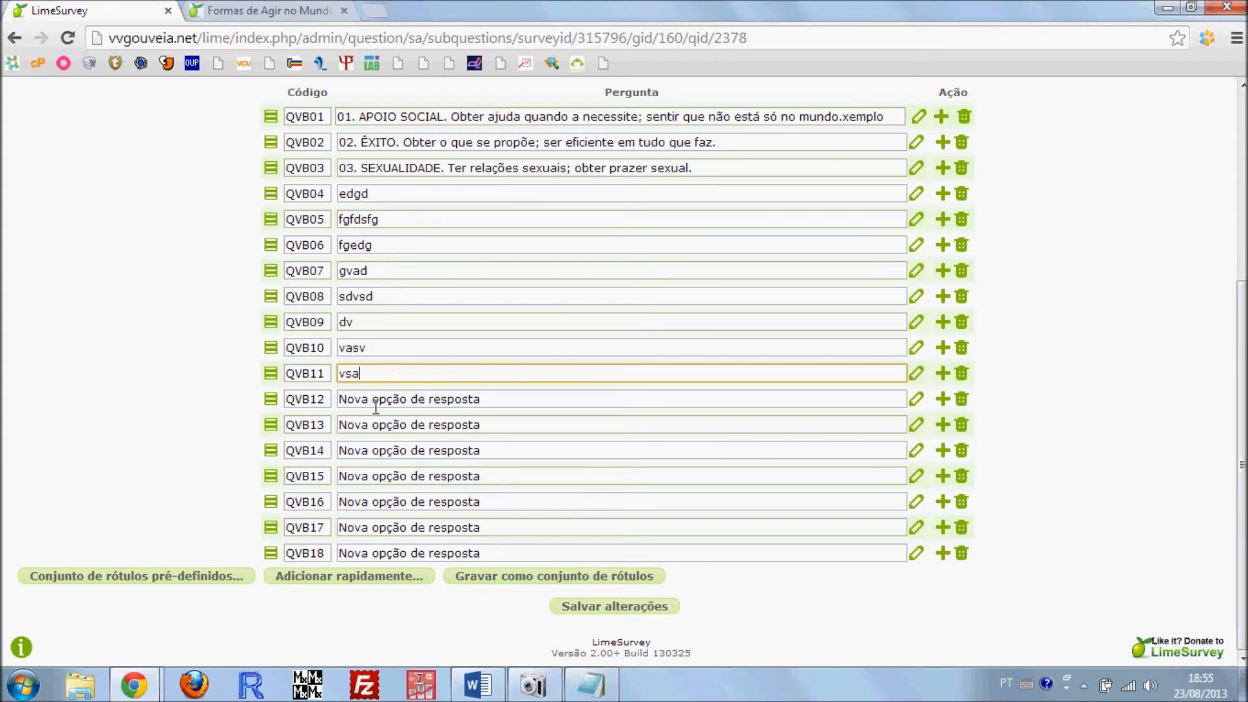
Fill subquestions QVB12 to QVB18 with the dummy texts vfdv, avsdv, vsdv, vassvd, va, vdsdv and fvear
{"action": "left_click", "coordinate": [376, 397]}
{"action": "type", "text": "vfdv"}
{"action": "left_click", "coordinate": [378, 424]}
{"action": "type", "text": "avsdv"}
{"action": "left_click", "coordinate": [378, 450]}
{"action": "type", "text": "vsdv"}
{"action": "left_click", "coordinate": [378, 483]}
{"action": "left_click", "coordinate": [367, 501]}
{"action": "type", "text": "va"}
{"action": "left_click", "coordinate": [377, 477]}
{"action": "type", "text": "vassvd"}
{"action": "left_click", "coordinate": [368, 527]}
{"action": "type", "text": "vdsdv"}
{"action": "left_click", "coordinate": [371, 551]}
{"action": "type", "text": "fvear"}
Save the eighteen subquestions and open the answer options of question 01 for editing
{"action": "scroll", "coordinate": [162, 422], "scroll_direction": "up", "scroll_amount": 3}
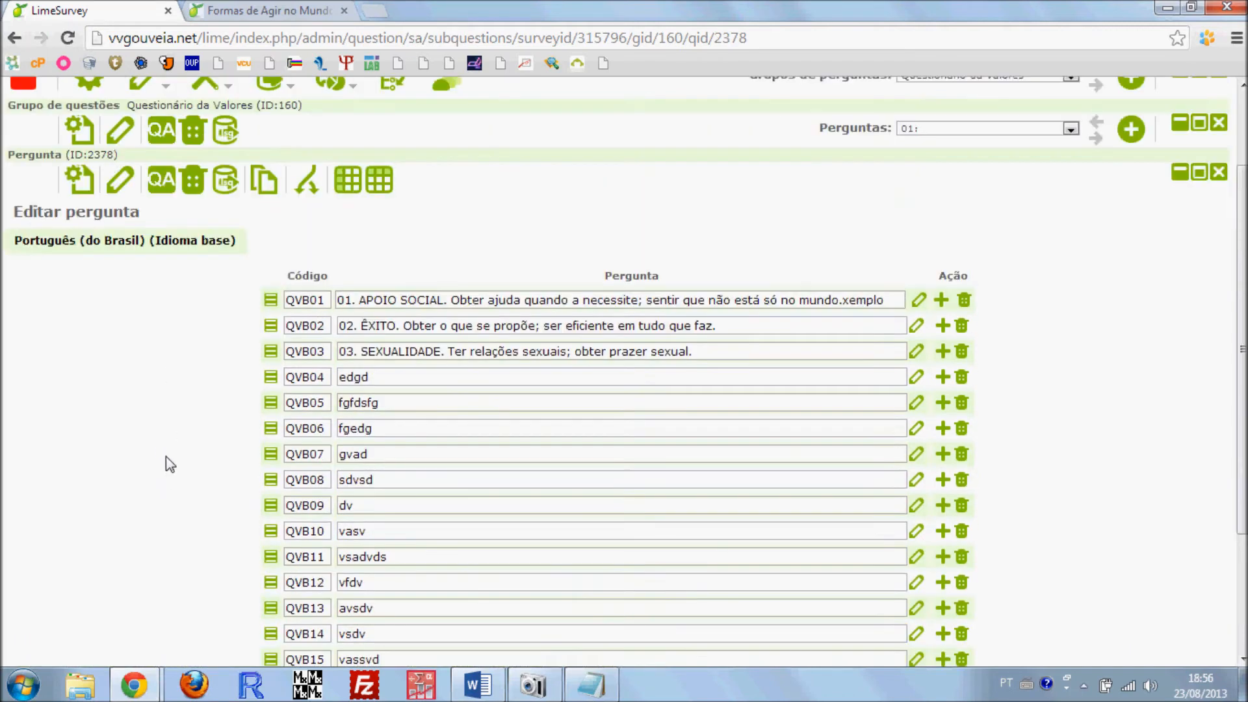
{"action": "scroll", "coordinate": [166, 456], "scroll_direction": "down", "scroll_amount": 3}
{"action": "left_click", "coordinate": [603, 615]}
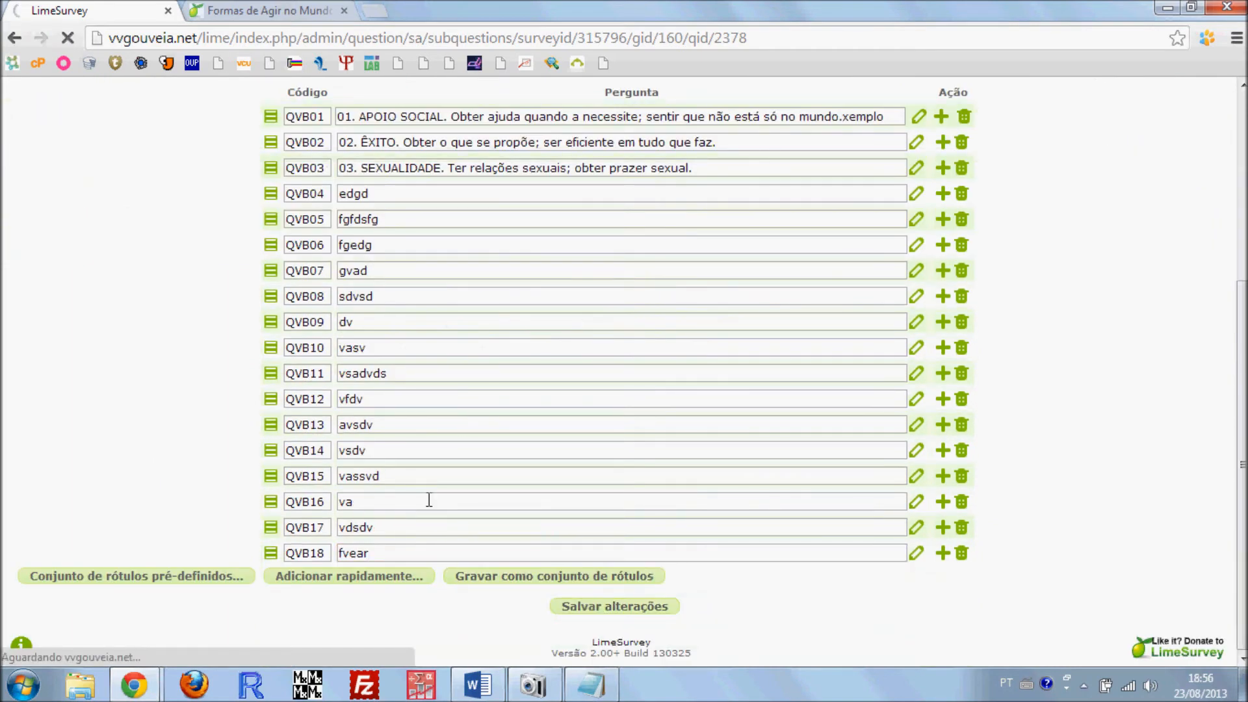
{"action": "scroll", "coordinate": [516, 462], "scroll_direction": "down", "scroll_amount": 2}
{"action": "scroll", "coordinate": [516, 462], "scroll_direction": "down", "scroll_amount": 2}
{"action": "scroll", "coordinate": [490, 499], "scroll_direction": "up", "scroll_amount": 3}
{"action": "left_click", "coordinate": [381, 192]}
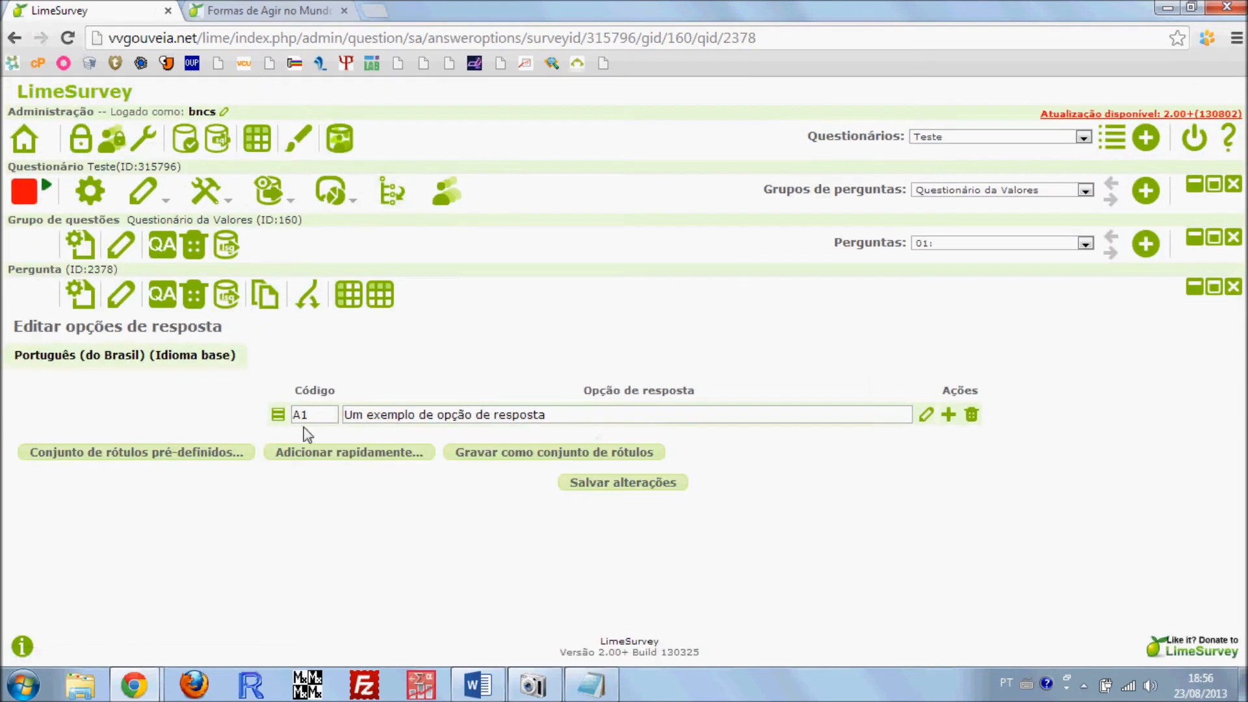
Set both the code and the text of the first answer option to 1
{"action": "left_click_drag", "start_coordinate": [323, 418], "coordinate": [272, 423]}
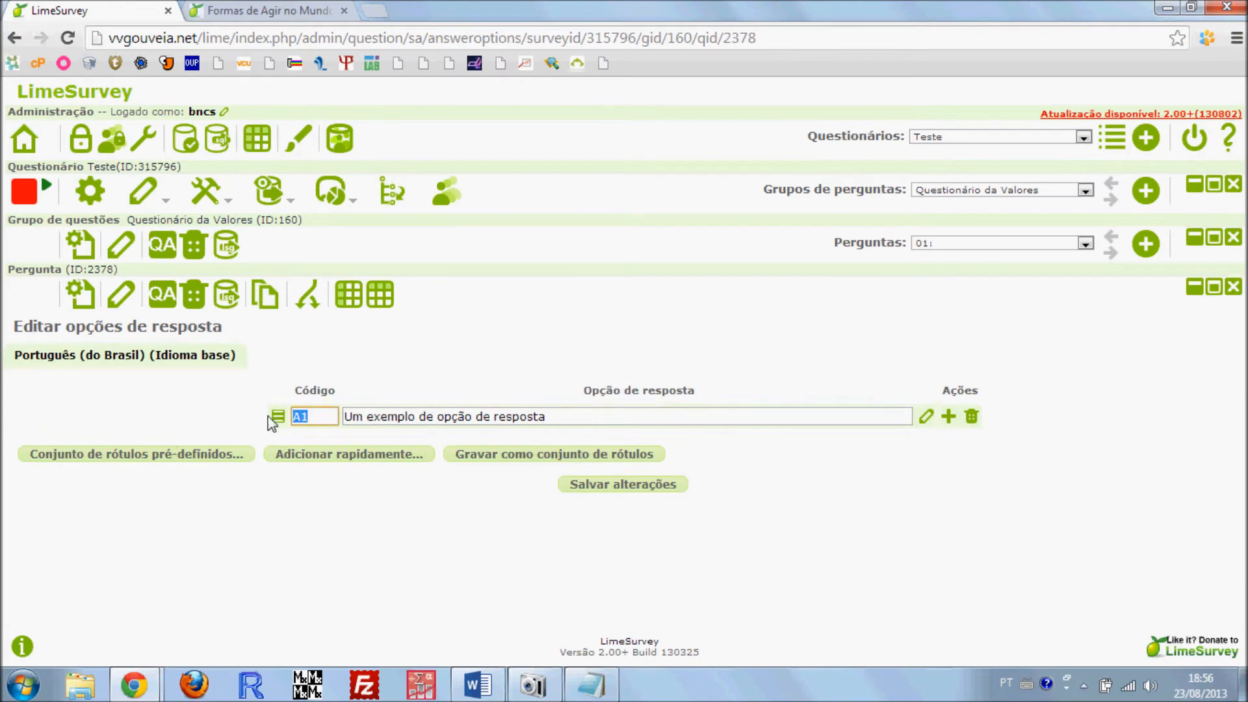
{"action": "type", "text": "1"}
{"action": "key", "text": "Tab"}
{"action": "type", "text": "1"}
{"action": "left_click", "coordinate": [318, 414]}
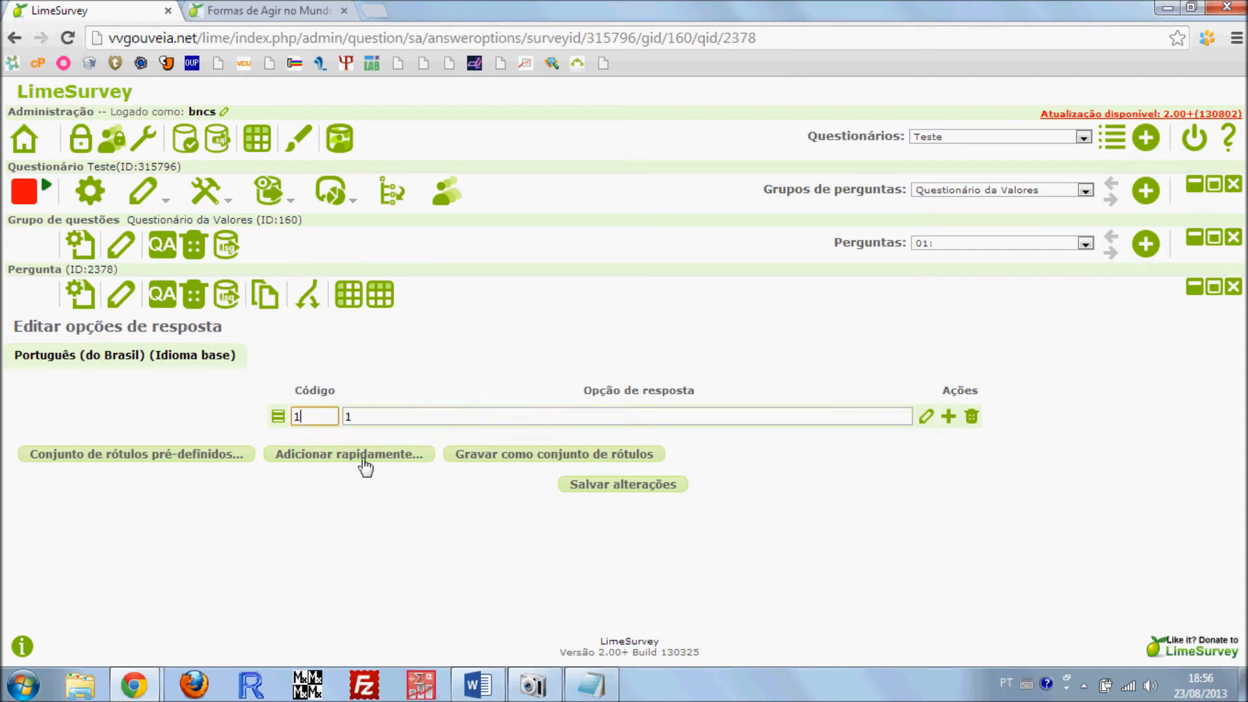
Append six more answer options with codes 2 to 7 and clear the default text of option 2
{"action": "left_click", "coordinate": [949, 417]}
{"action": "left_click", "coordinate": [951, 442]}
{"action": "left_click", "coordinate": [950, 468]}
{"action": "left_click", "coordinate": [950, 493]}
{"action": "left_click", "coordinate": [952, 520]}
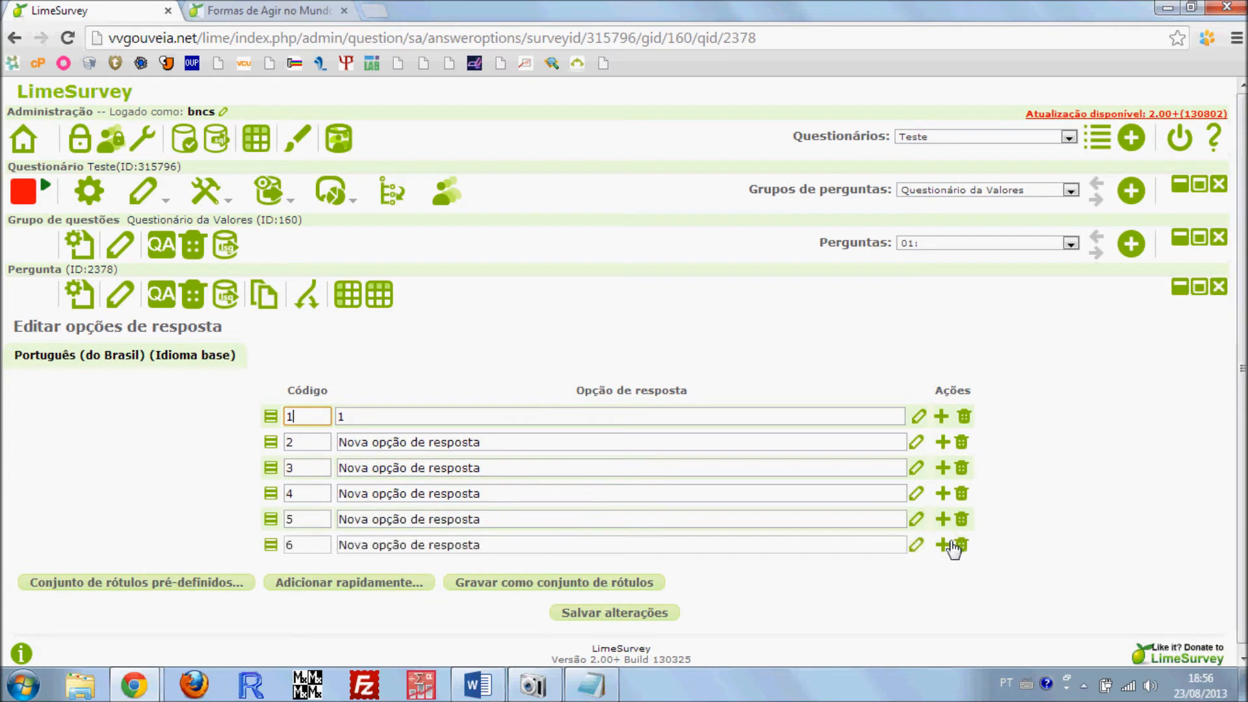
{"action": "left_click", "coordinate": [943, 545]}
{"action": "left_click", "coordinate": [396, 440]}
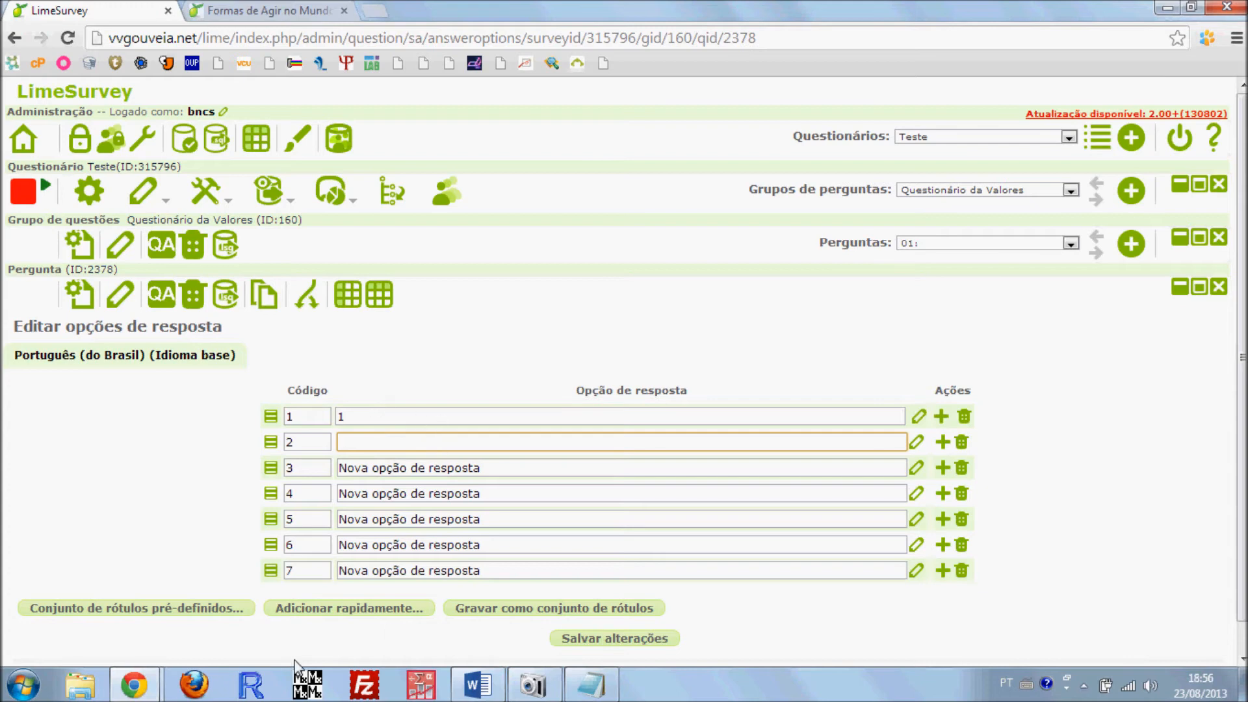
Switch to the published Formas de Agir no Mundo survey and examine how the Valores Humanos response scale is laid out
{"action": "left_click", "coordinate": [138, 693]}
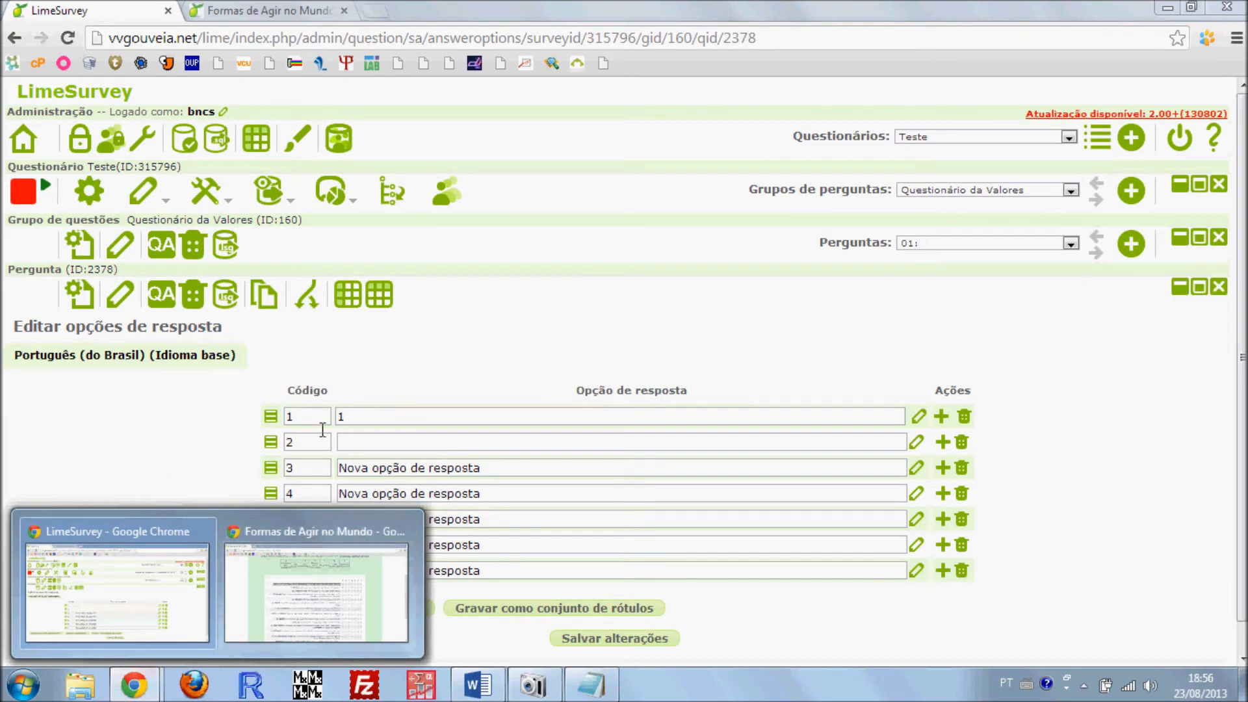
{"action": "left_click", "coordinate": [317, 588]}
{"action": "scroll", "coordinate": [137, 416], "scroll_direction": "up", "scroll_amount": 1}
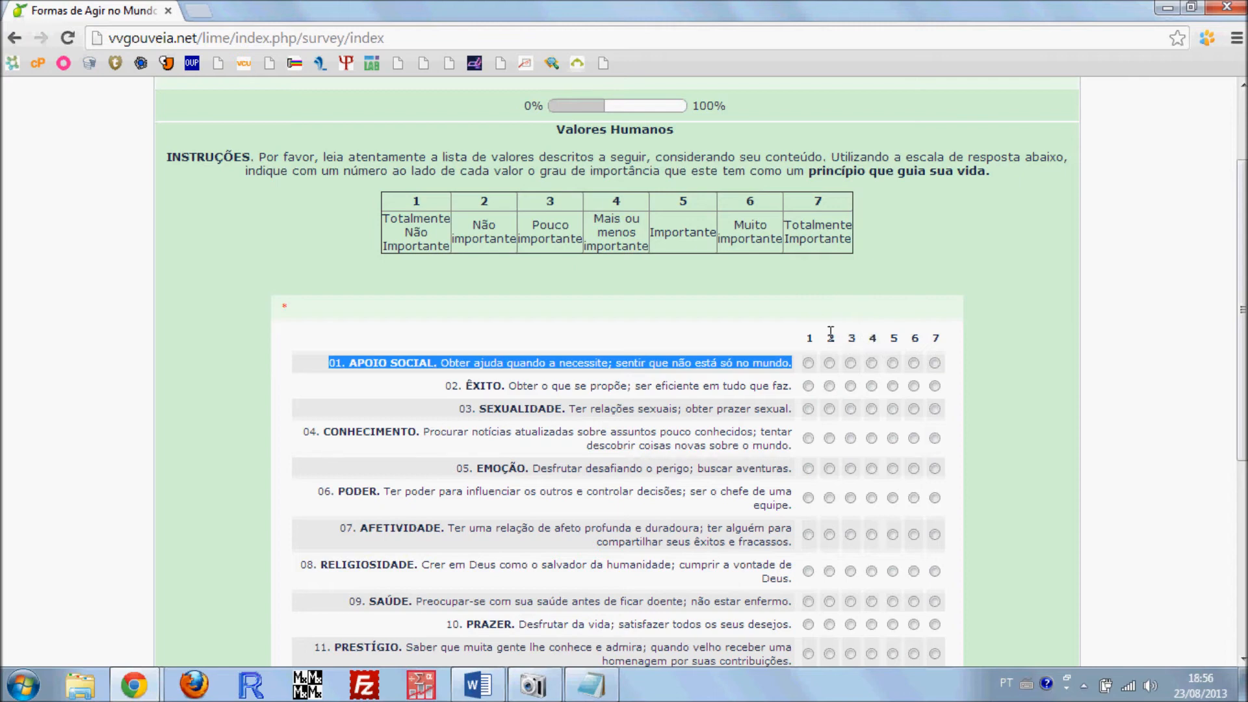
Compare the 1 to 7 answer columns with the labelled scale table in the published Valores Humanos question
{"action": "left_click_drag", "start_coordinate": [808, 333], "coordinate": [941, 338]}
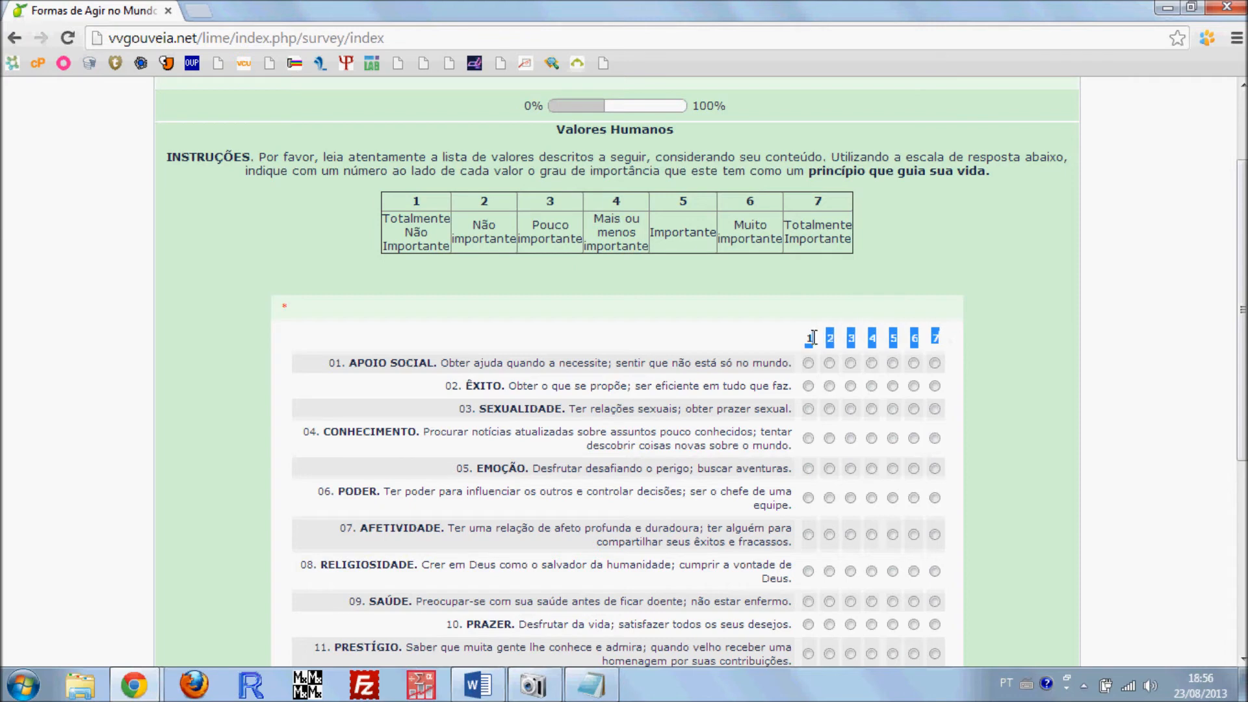
{"action": "left_click_drag", "start_coordinate": [852, 234], "coordinate": [395, 202]}
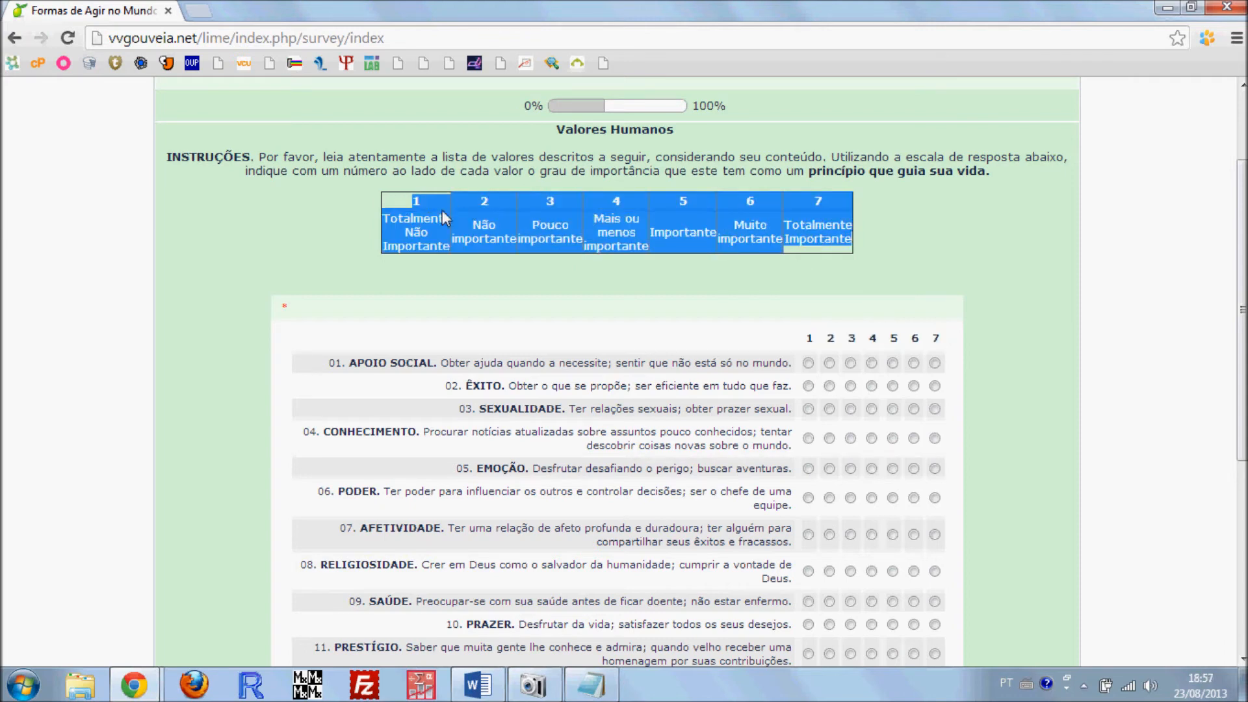
{"action": "left_click_drag", "start_coordinate": [807, 338], "coordinate": [944, 343]}
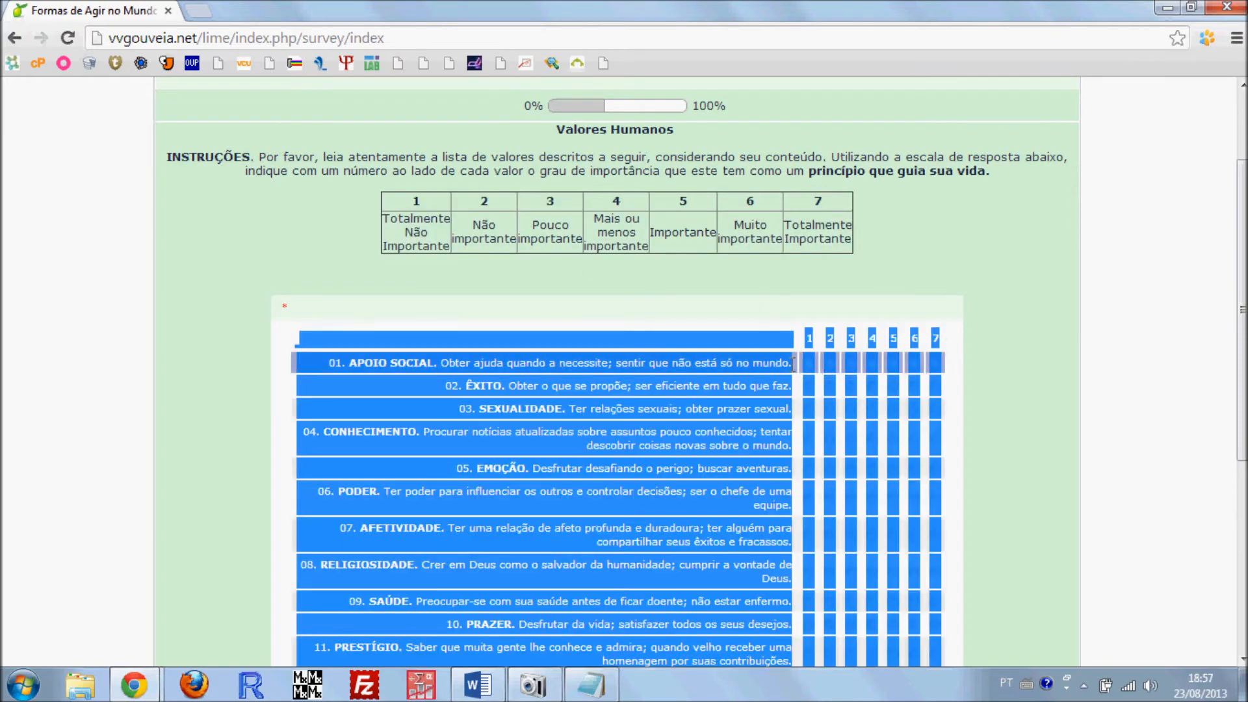
{"action": "left_click", "coordinate": [826, 326]}
{"action": "left_click_drag", "start_coordinate": [957, 345], "coordinate": [899, 336]}
{"action": "left_click", "coordinate": [873, 329]}
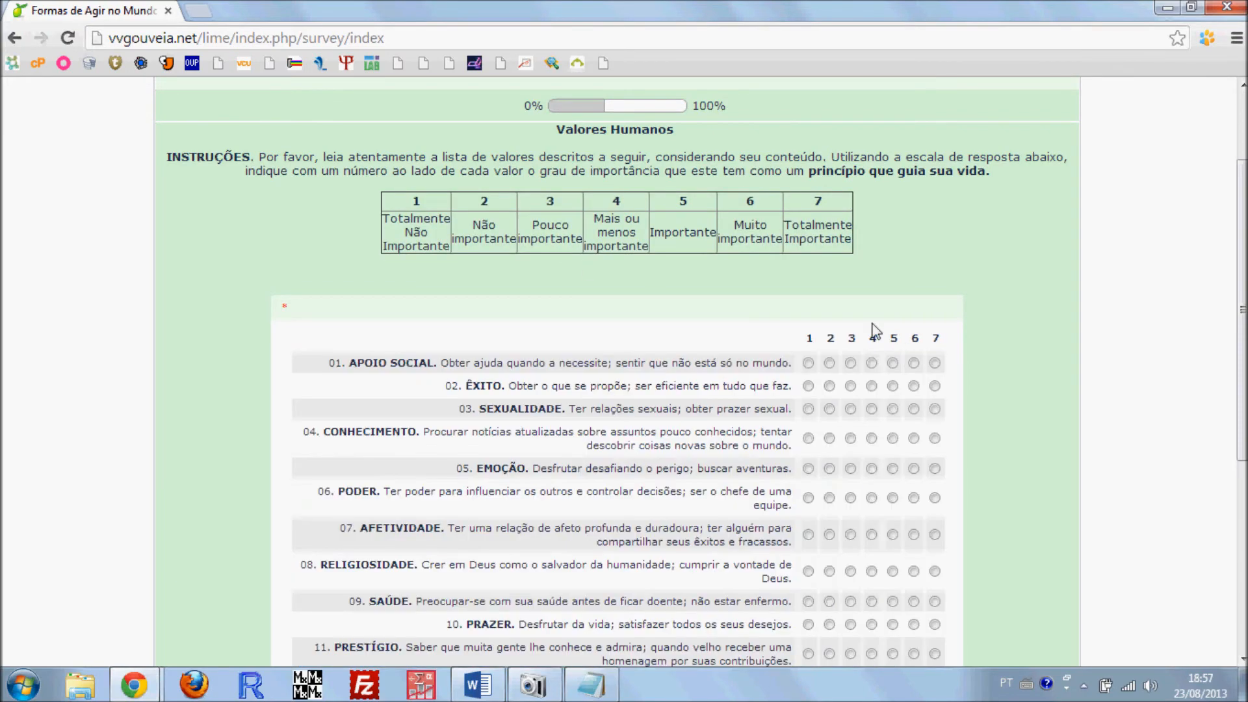
{"action": "scroll", "coordinate": [471, 467], "scroll_direction": "down", "scroll_amount": 1}
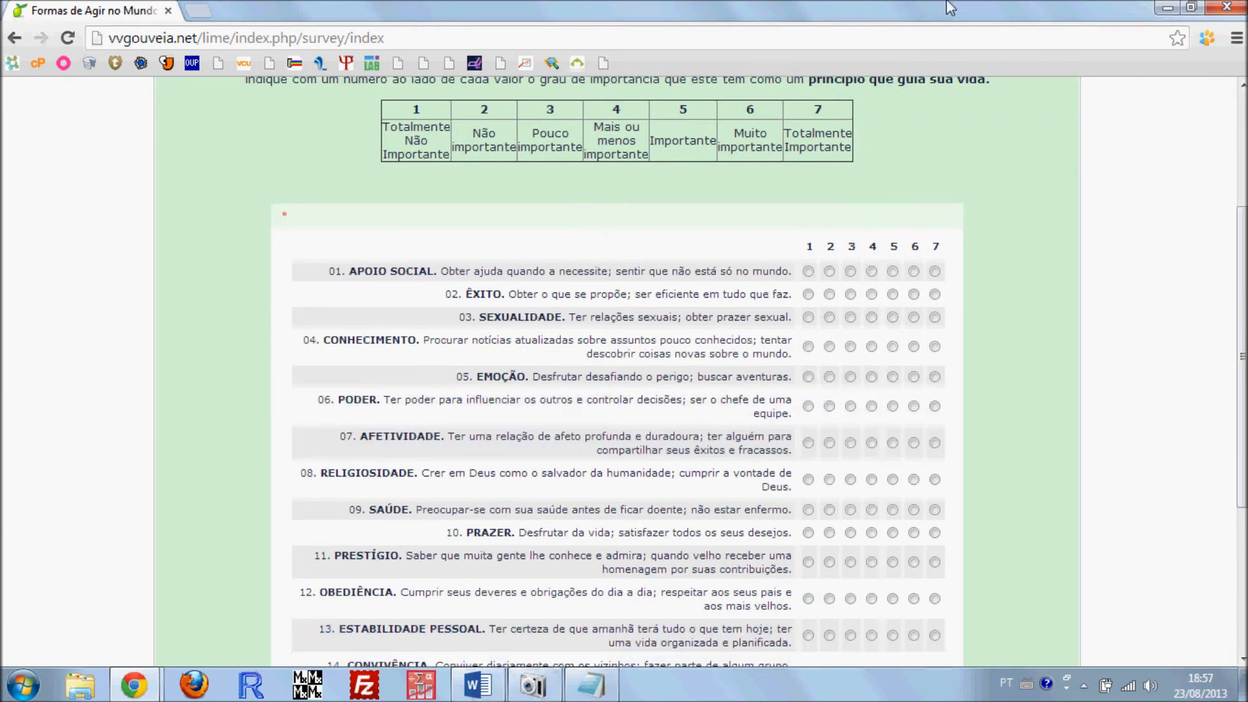
Return to the answer option editor, set the texts of options 2 to 7 to their matching numbers, and save them
{"action": "mouse_move", "coordinate": [149, 689]}
{"action": "left_click", "coordinate": [97, 593]}
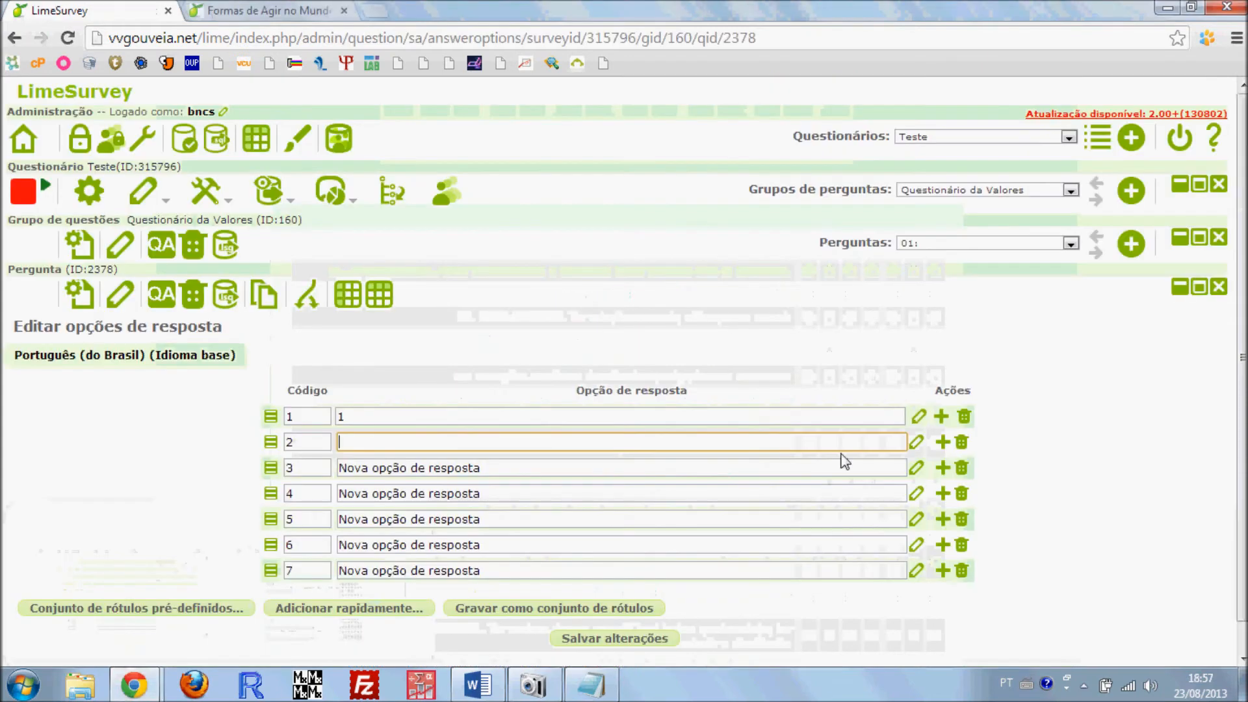
{"action": "type", "text": "2"}
{"action": "key", "text": "Tab"}
{"action": "key", "text": "Tab"}
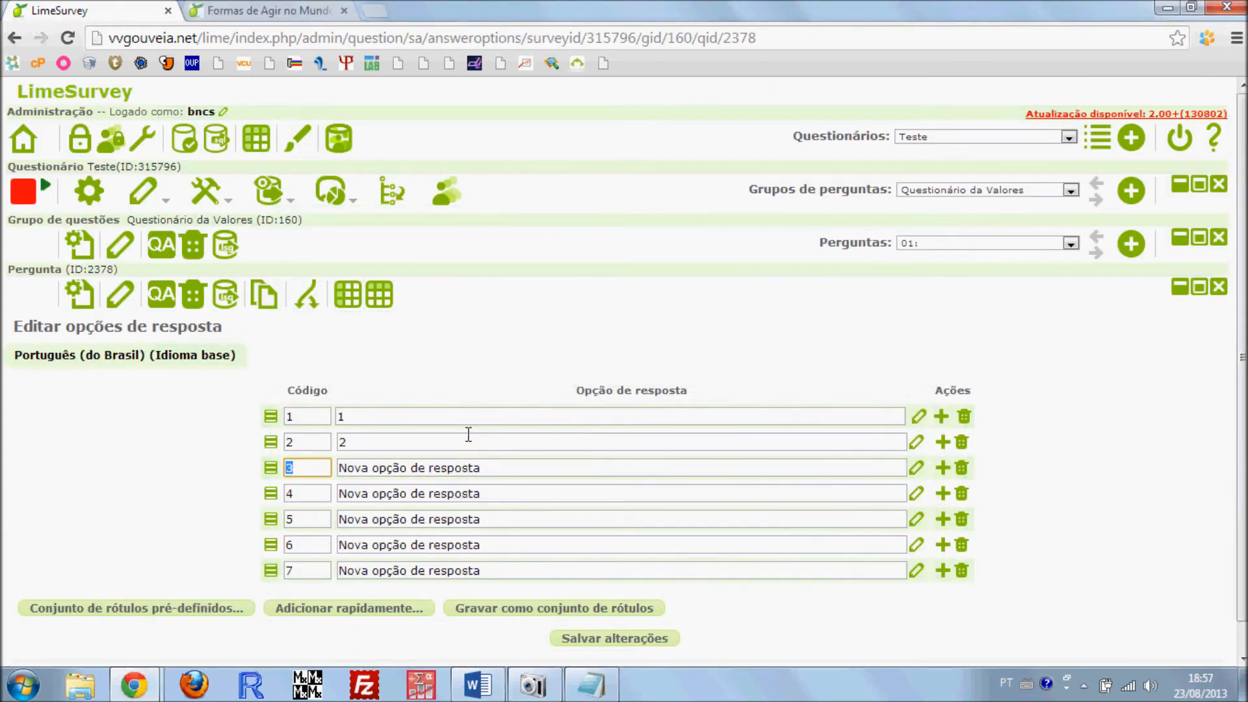
{"action": "type", "text": "3"}
{"action": "key", "text": "Tab"}
{"action": "key", "text": "Tab"}
{"action": "type", "text": "4"}
{"action": "key", "text": "Tab"}
{"action": "key", "text": "Tab"}
{"action": "type", "text": "5"}
{"action": "key", "text": "Tab"}
{"action": "key", "text": "Tab"}
{"action": "type", "text": "6"}
{"action": "key", "text": "Tab"}
{"action": "key", "text": "Tab"}
{"action": "type", "text": "7"}
{"action": "left_click", "coordinate": [188, 471]}
{"action": "left_click", "coordinate": [628, 640]}
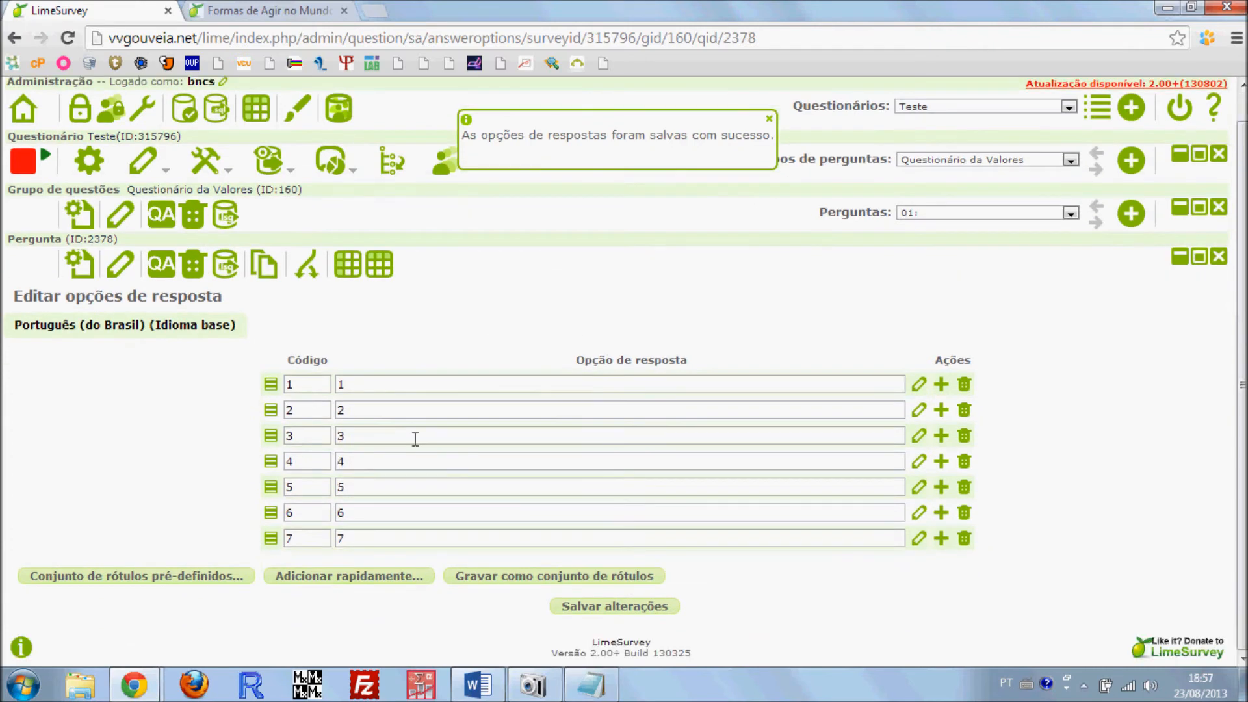
Start a new question group in the Teste survey and title it "Demográficas"
{"action": "left_click", "coordinate": [950, 191]}
{"action": "left_click", "coordinate": [950, 193]}
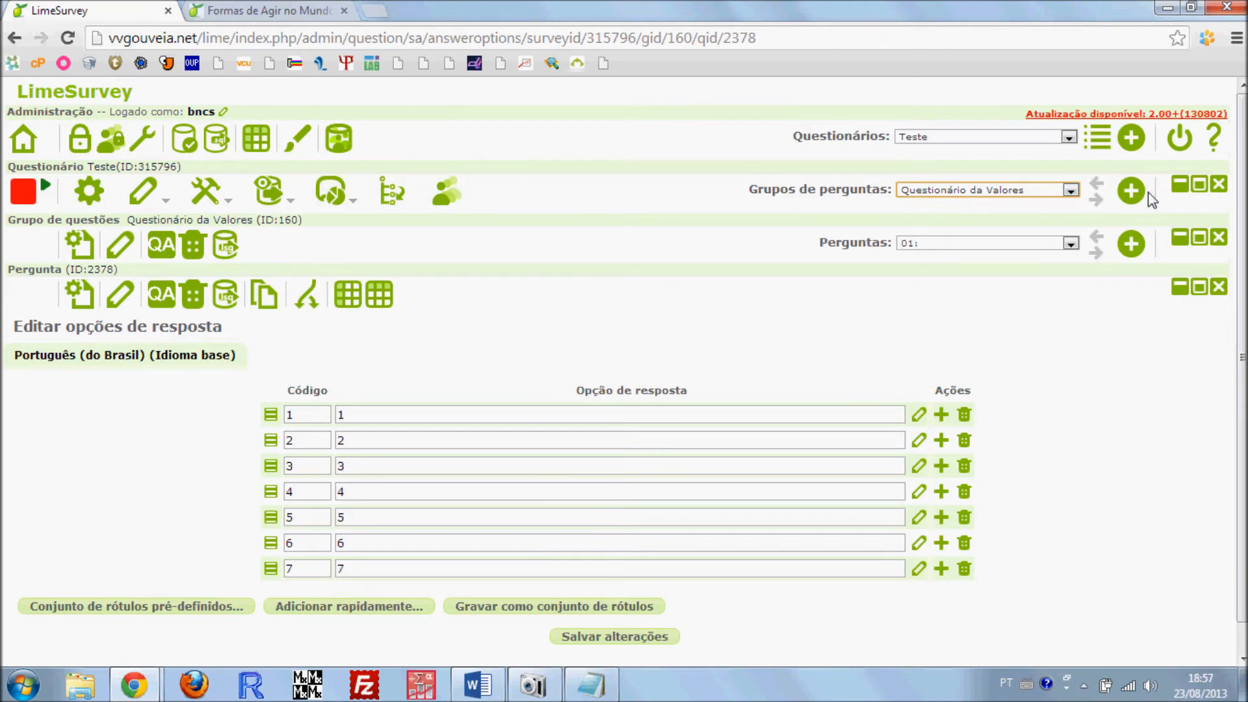
{"action": "left_click", "coordinate": [1131, 191]}
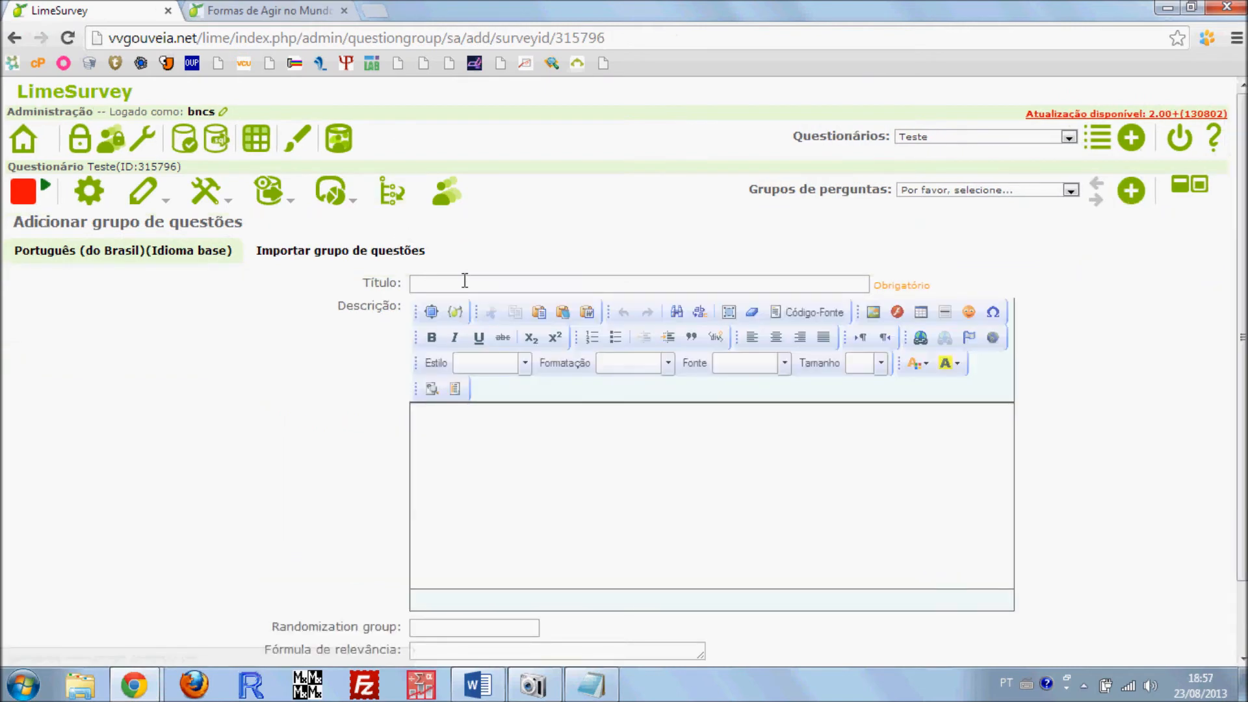
{"action": "left_click", "coordinate": [464, 281]}
{"action": "type", "text": "De"}
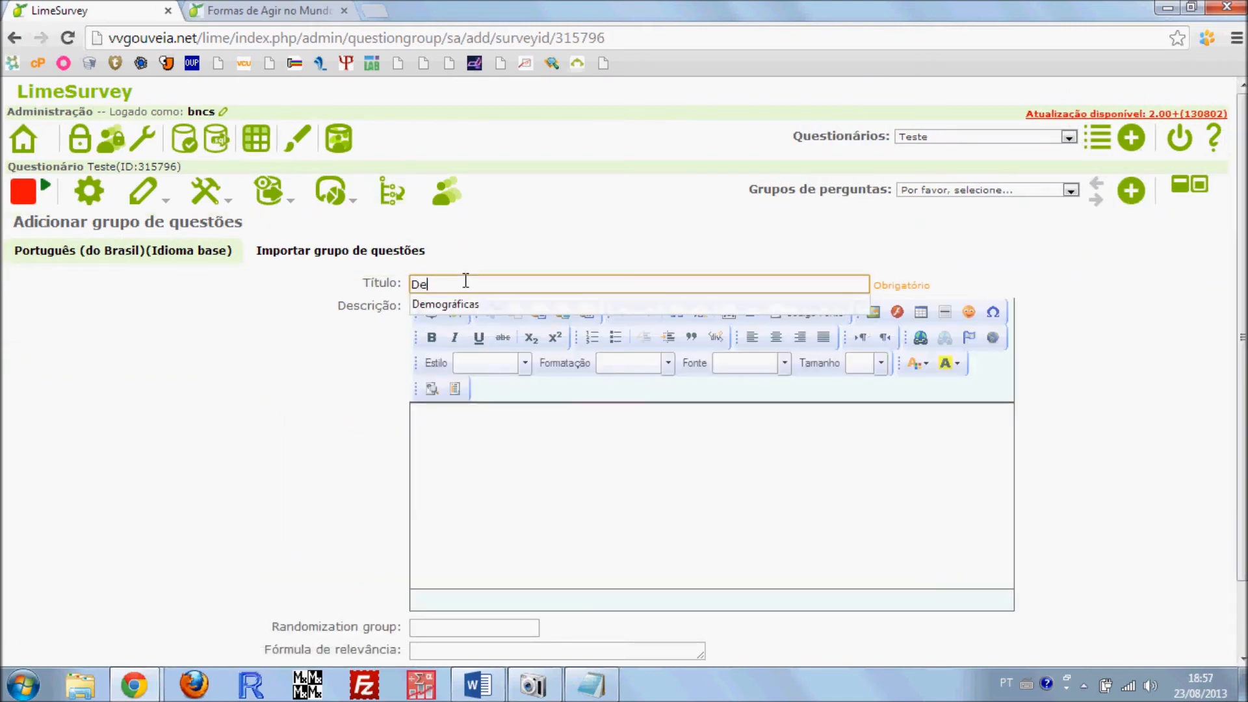
{"action": "type", "text": "mográficas"}
{"action": "scroll", "coordinate": [351, 395], "scroll_direction": "down", "scroll_amount": 2}
{"action": "scroll", "coordinate": [349, 368], "scroll_direction": "up", "scroll_amount": 2}
{"action": "scroll", "coordinate": [275, 387], "scroll_direction": "down", "scroll_amount": 2}
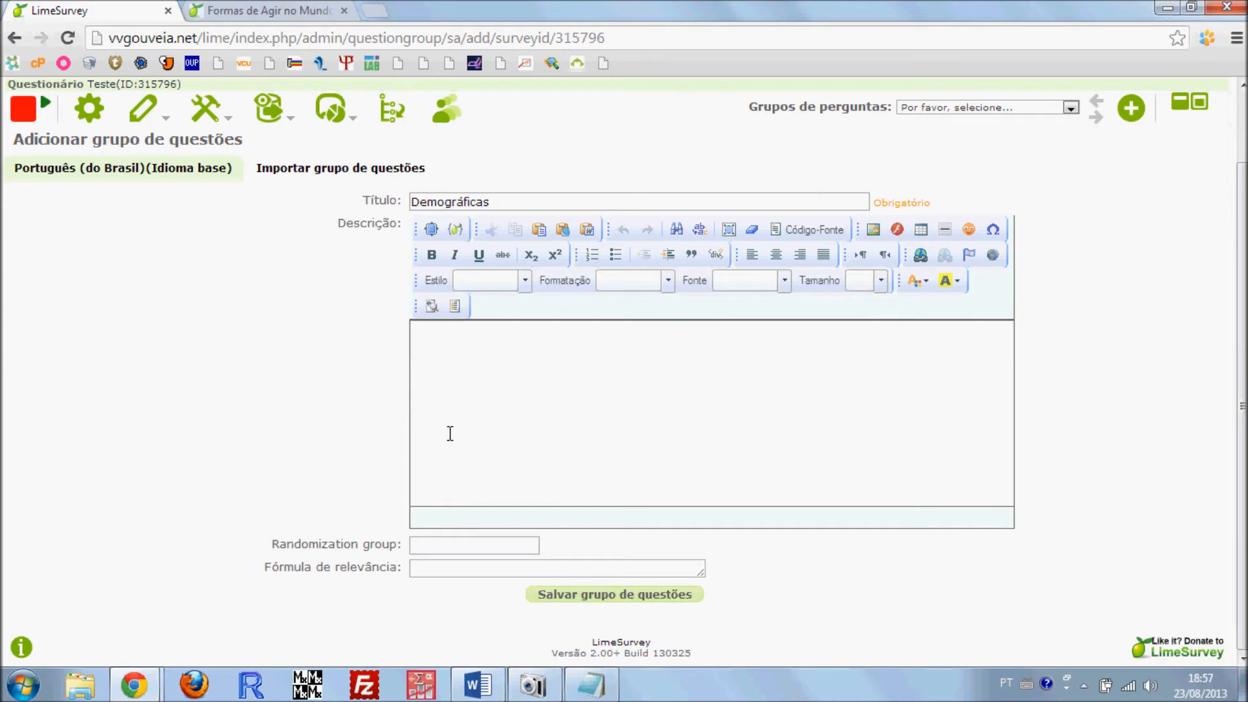
Check the Word document for the demographic section that follows the values list, and return to the group's description
{"action": "left_click", "coordinate": [520, 403]}
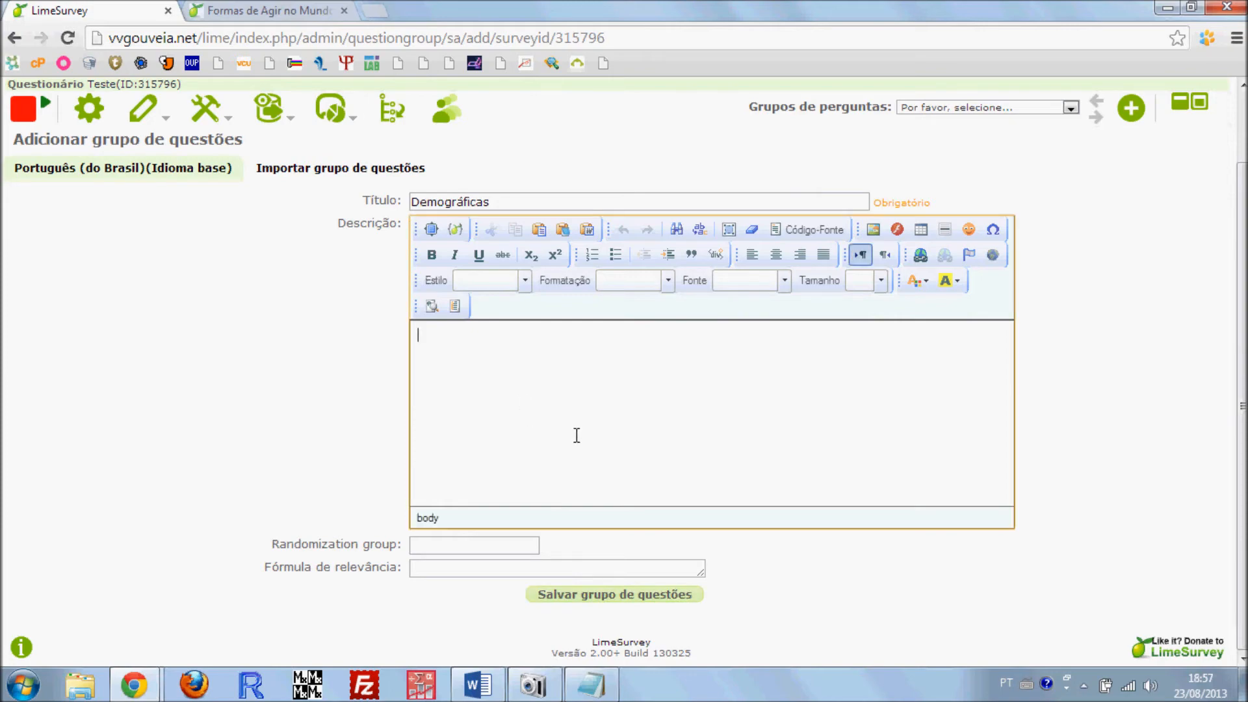
{"action": "left_click", "coordinate": [478, 684]}
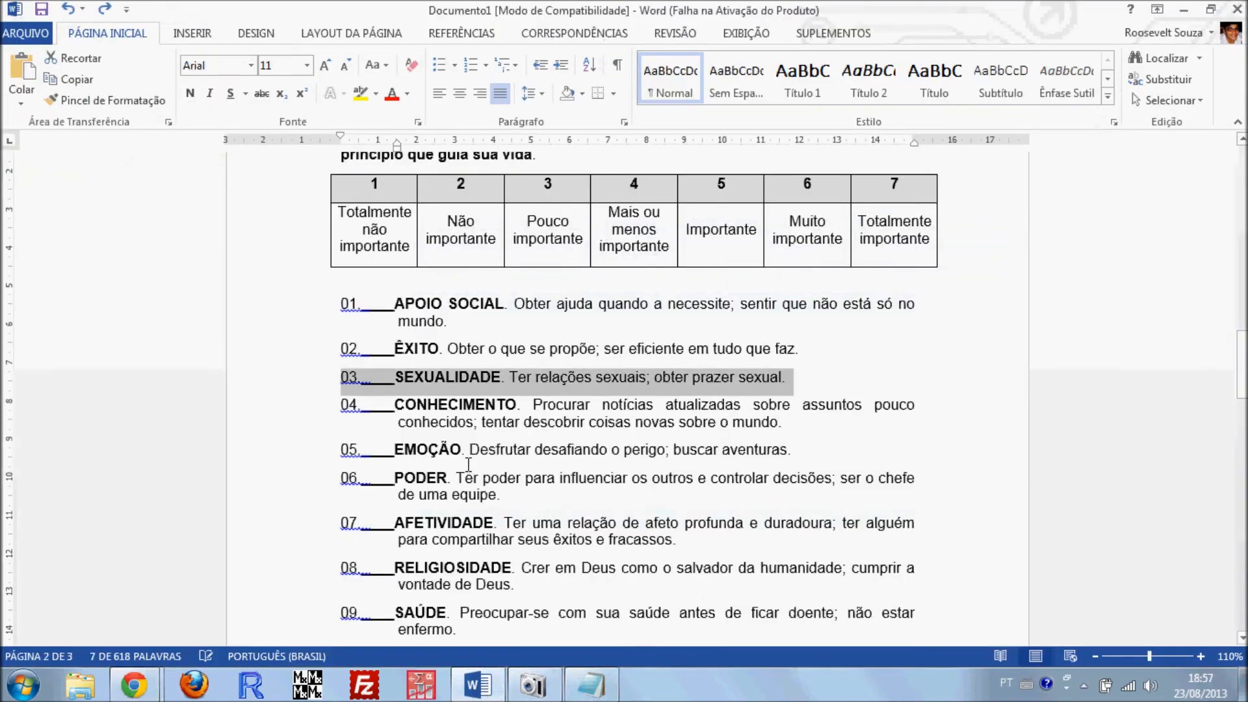
{"action": "scroll", "coordinate": [492, 484], "scroll_direction": "down", "scroll_amount": 10}
{"action": "scroll", "coordinate": [492, 484], "scroll_direction": "down", "scroll_amount": 10}
{"action": "key", "text": "alt+Tab"}
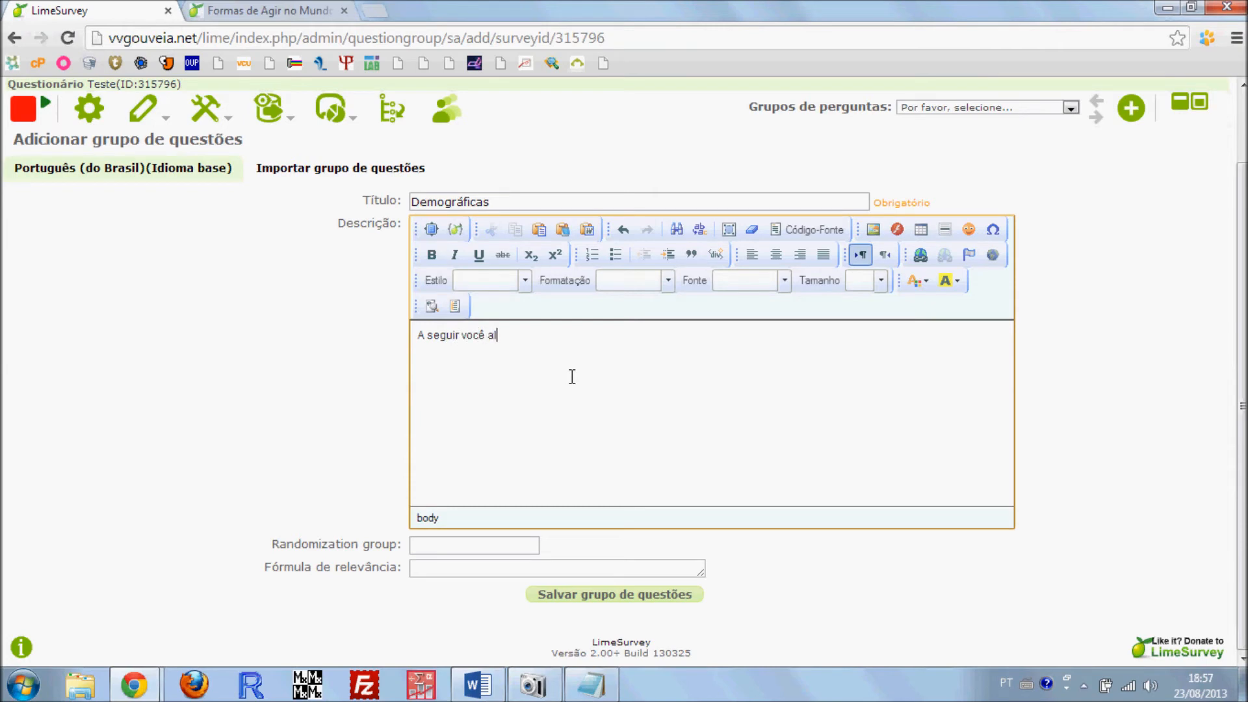
{"action": "type", "text": "mas perguntas sobre"}
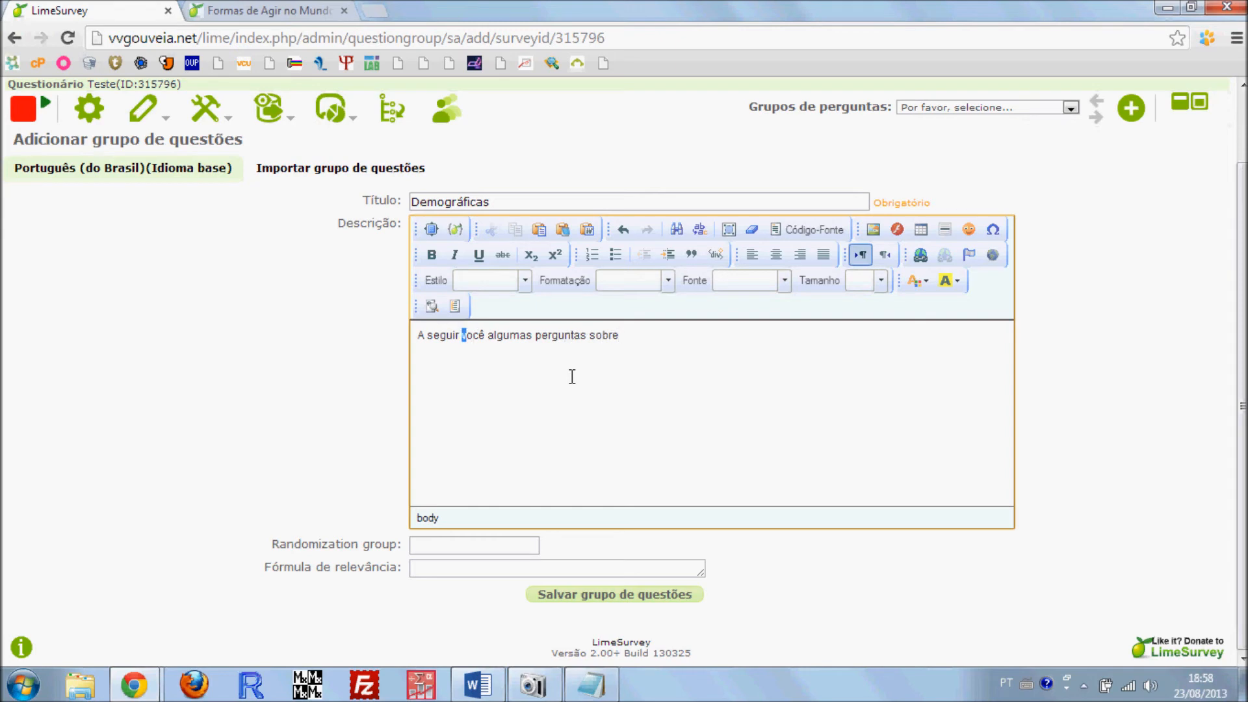
{"action": "key", "text": "shift+Right"}
{"action": "key", "text": "shift+Right"}
{"action": "key", "text": "shift+Right"}
{"action": "key", "text": "shift+Right"}
{"action": "key", "text": "shift+Right"}
{"action": "key", "text": "shift+Right"}
{"action": "key", "text": "shift+Right"}
{"action": "key", "text": "shift+Right"}
{"action": "key", "text": "shift+Right"}
{"action": "key", "text": "shift+Right"}
{"action": "key", "text": "shift+Right"}
{"action": "key", "text": "Right"}
{"action": "key", "text": "shift+Left"}
{"action": "key", "text": "shift+Left"}
{"action": "key", "text": "shift+Left"}
{"action": "key", "text": "shift+Left"}
{"action": "key", "text": "shift+Left"}
{"action": "key", "text": "shift+Left"}
{"action": "key", "text": "shift+Left"}
{"action": "key", "text": "shift+Left"}
{"action": "key", "text": "shift+Left"}
{"action": "key", "text": "shift+Left"}
{"action": "key", "text": "shift+Left"}
{"action": "key", "text": "shift+Left"}
{"action": "key", "text": "shift+Left"}
{"action": "key", "text": "shift+Left"}
{"action": "key", "text": "shift+Left"}
{"action": "key", "text": "shift+Left"}
{"action": "key", "text": "shift+Left"}
{"action": "key", "text": "shift+Left"}
{"action": "key", "text": "shift+Left"}
{"action": "key", "text": "shift+Left"}
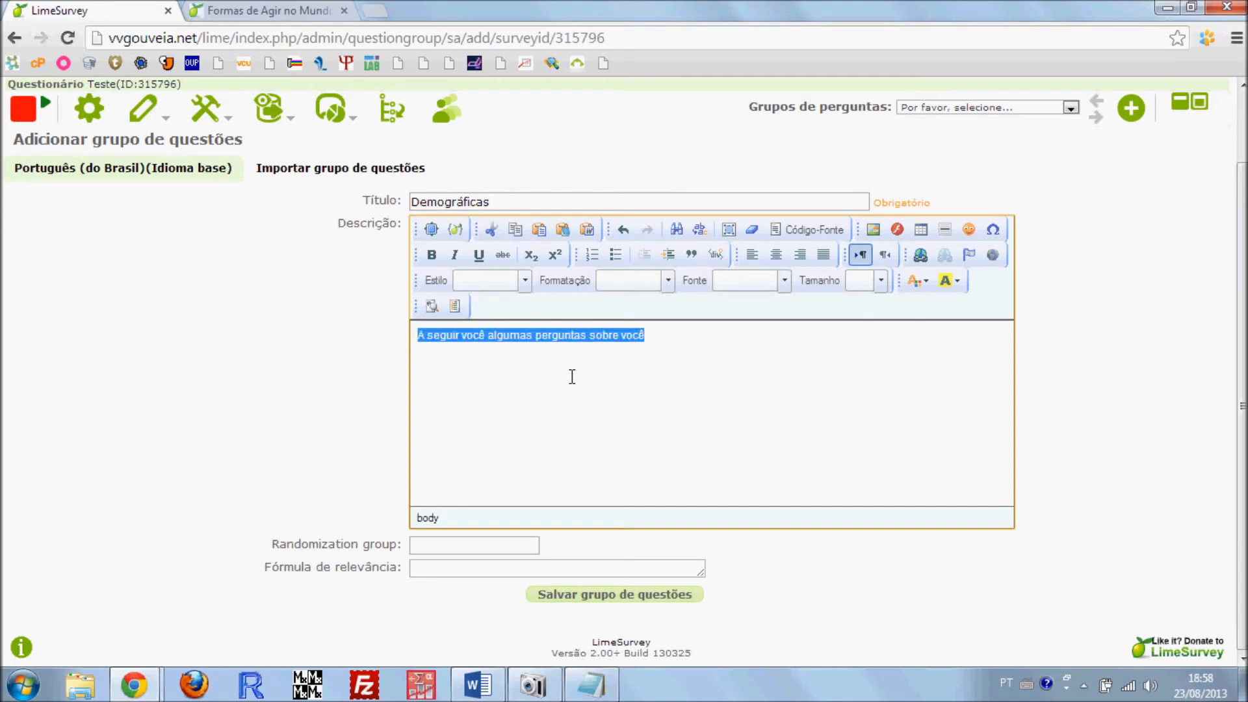
{"action": "type", "text": "A"}
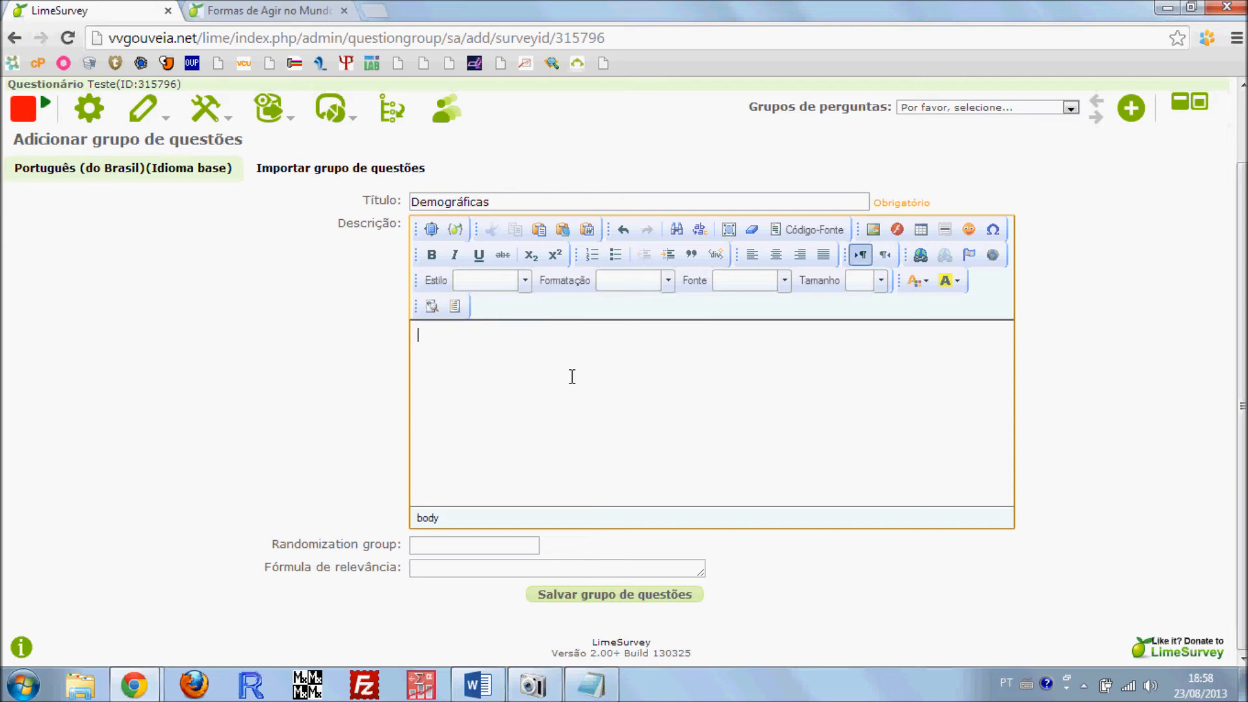
{"action": "type", "text": "A seguir existem algumas sobre você, respondar..."}
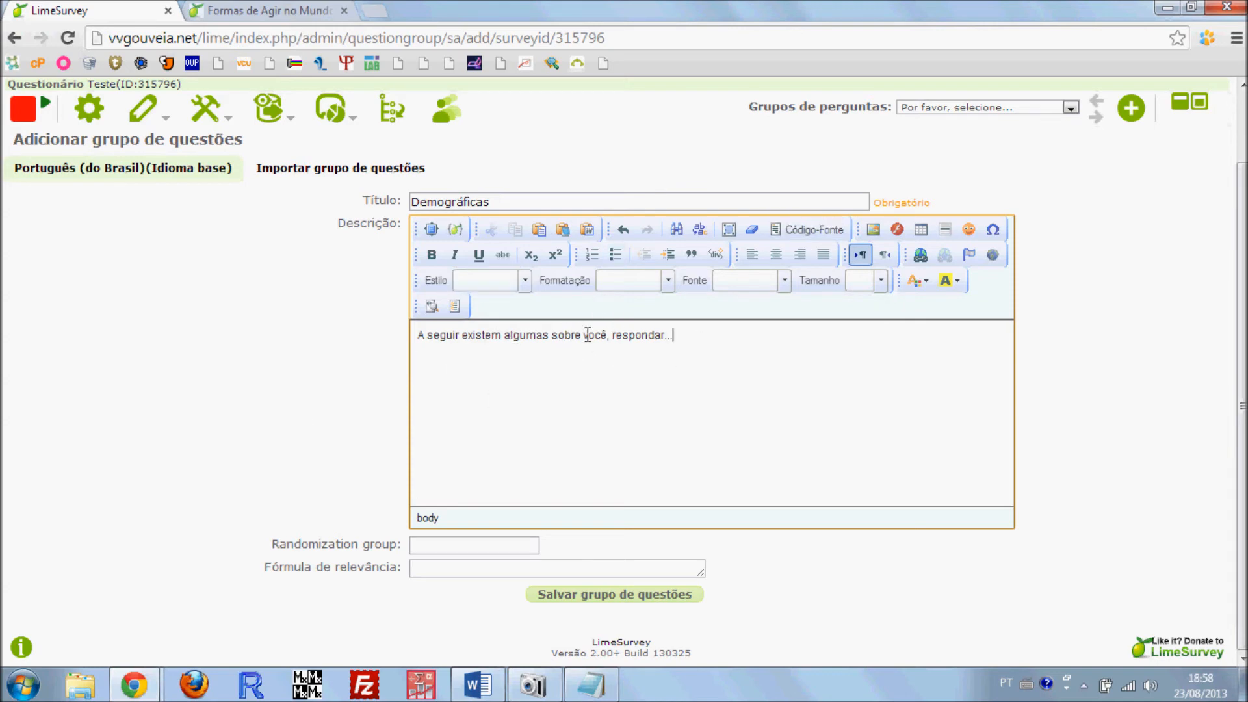
Enter "A seguir existem algumas sobre você, respondar..." as the group's description and save the question group
{"action": "left_click_drag", "start_coordinate": [699, 365], "coordinate": [387, 373]}
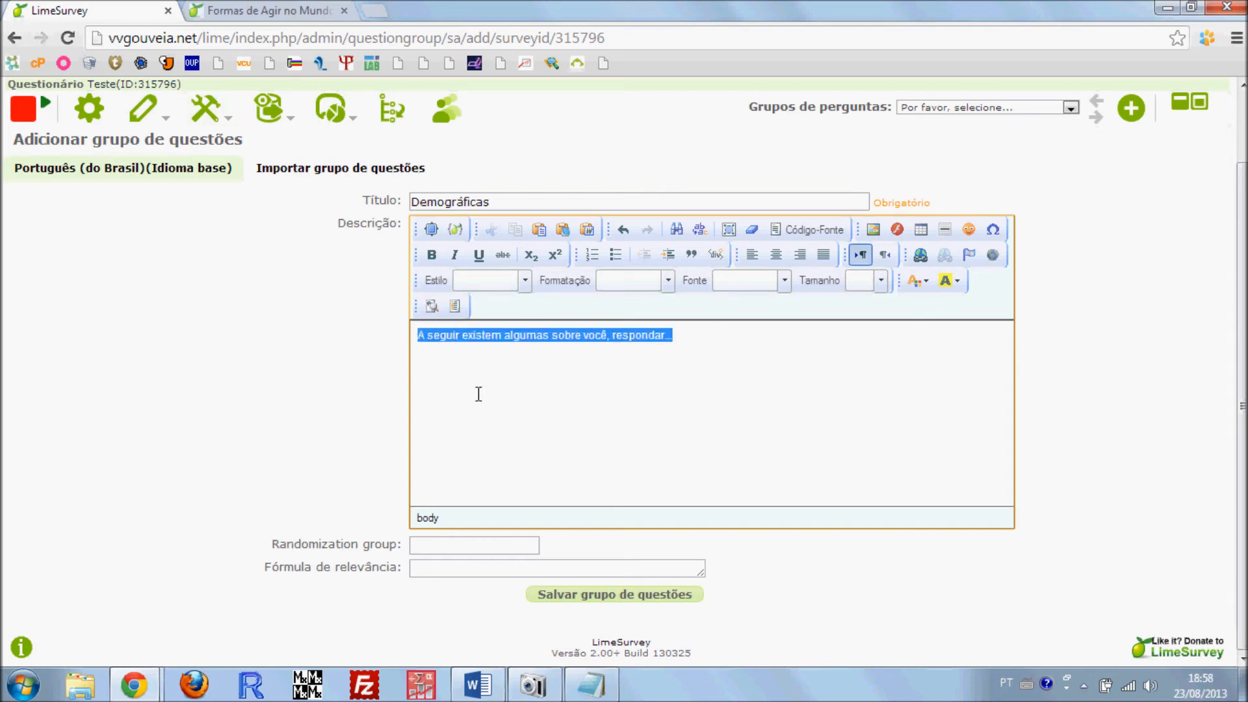
{"action": "left_click", "coordinate": [532, 337]}
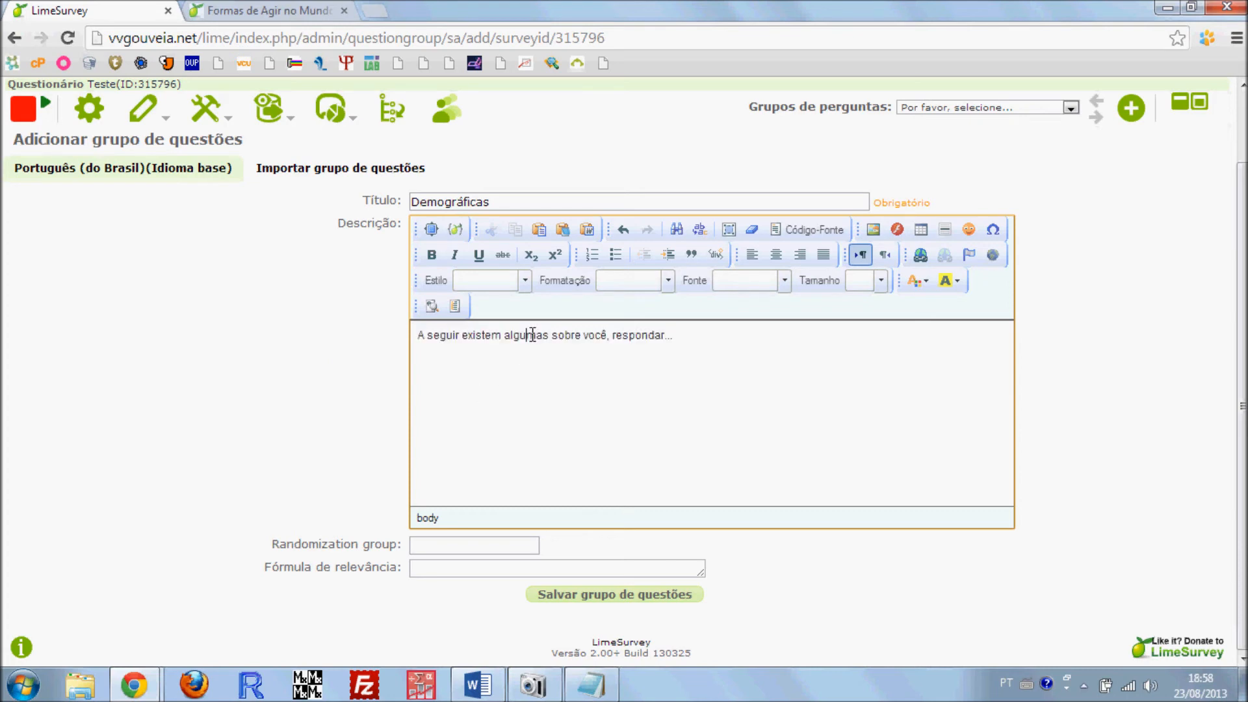
{"action": "left_click", "coordinate": [594, 597]}
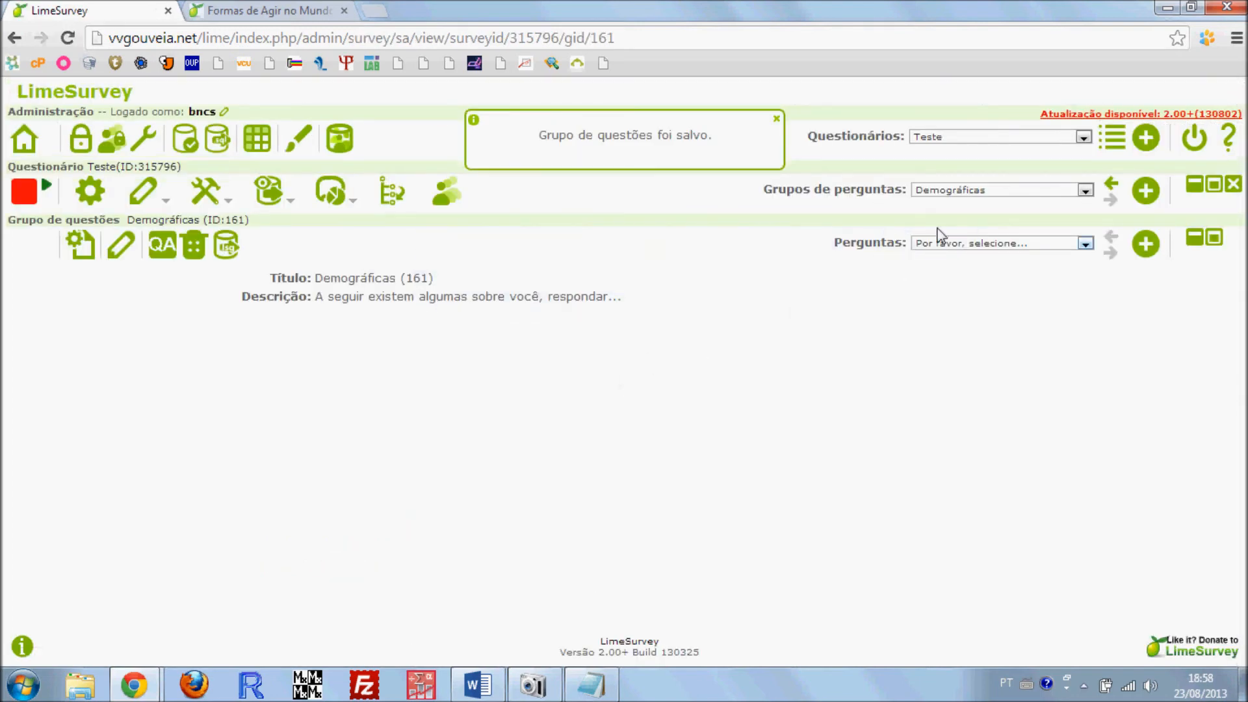
Start a new question in the Demográficas group and consult the Questionário Demográfico items in the Word document
{"action": "left_click", "coordinate": [958, 247]}
{"action": "left_click", "coordinate": [1145, 245]}
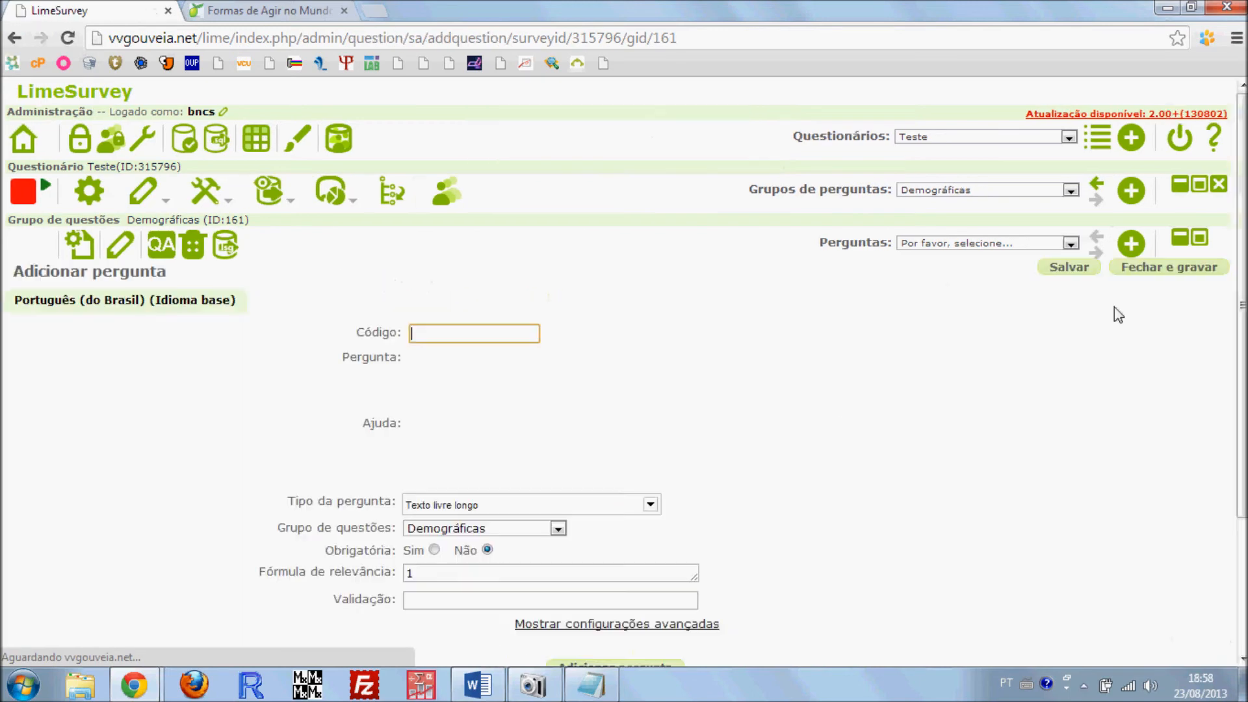
{"action": "left_click", "coordinate": [478, 685]}
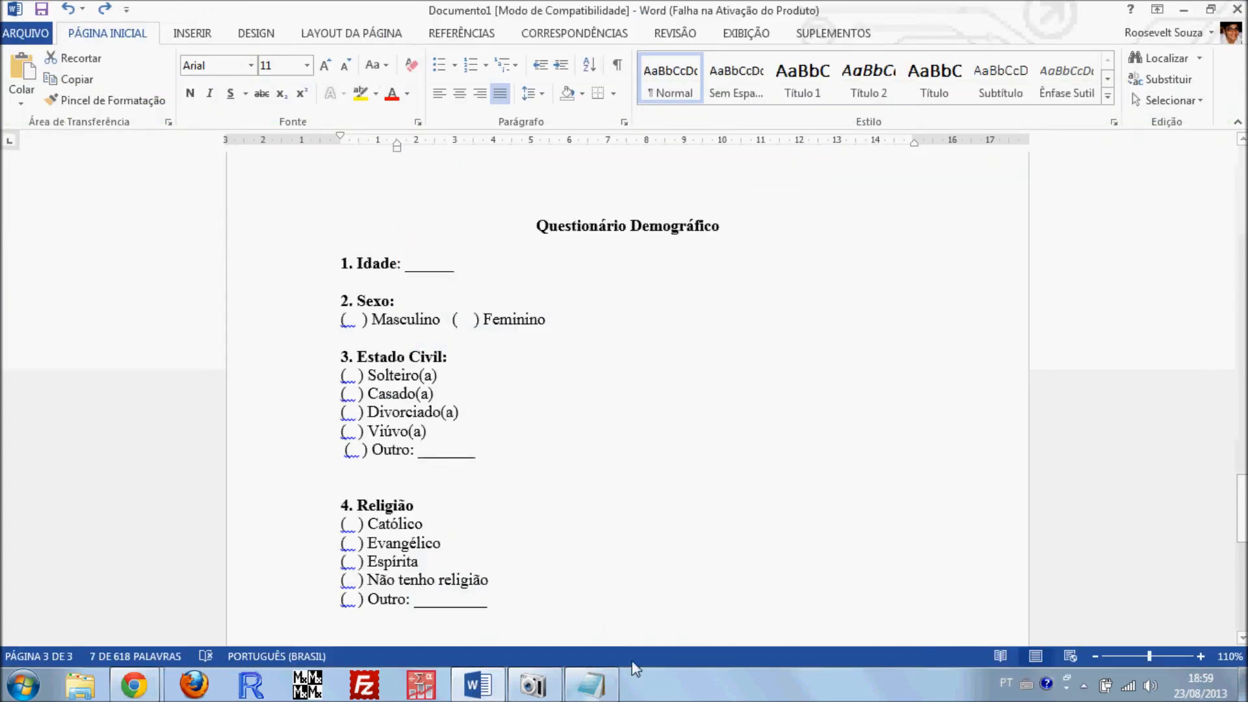
{"action": "left_click", "coordinate": [1183, 10]}
{"action": "scroll", "coordinate": [468, 364], "scroll_direction": "down", "scroll_amount": 3}
{"action": "scroll", "coordinate": [455, 345], "scroll_direction": "up", "scroll_amount": 3}
{"action": "scroll", "coordinate": [460, 317], "scroll_direction": "down", "scroll_amount": 7}
{"action": "scroll", "coordinate": [446, 312], "scroll_direction": "up", "scroll_amount": 8}
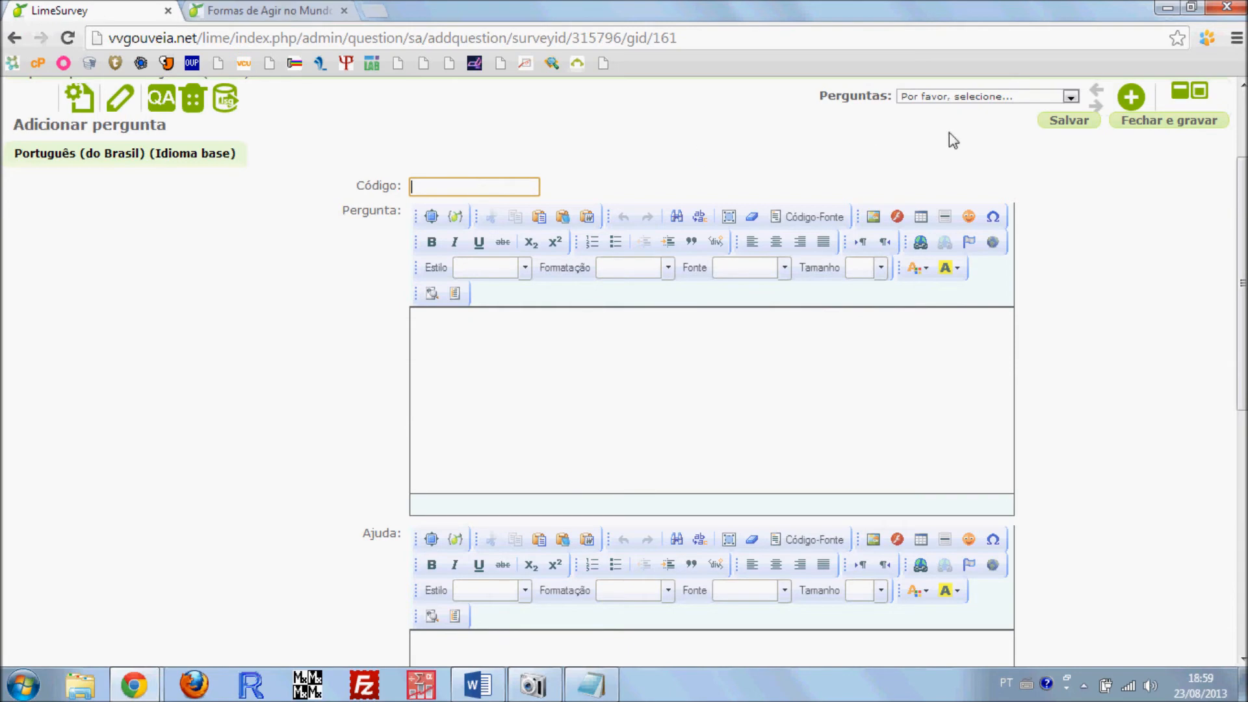
Check the existing question groups and set the new question's code to 02
{"action": "scroll", "coordinate": [997, 119], "scroll_direction": "up", "scroll_amount": 3}
{"action": "left_click", "coordinate": [1007, 190]}
{"action": "left_click", "coordinate": [949, 209]}
{"action": "left_click", "coordinate": [982, 243]}
{"action": "left_click", "coordinate": [982, 245]}
{"action": "scroll", "coordinate": [516, 328], "scroll_direction": "down", "scroll_amount": 2}
{"action": "left_click", "coordinate": [458, 242]}
{"action": "type", "text": "02"}
{"action": "left_click", "coordinate": [321, 304]}
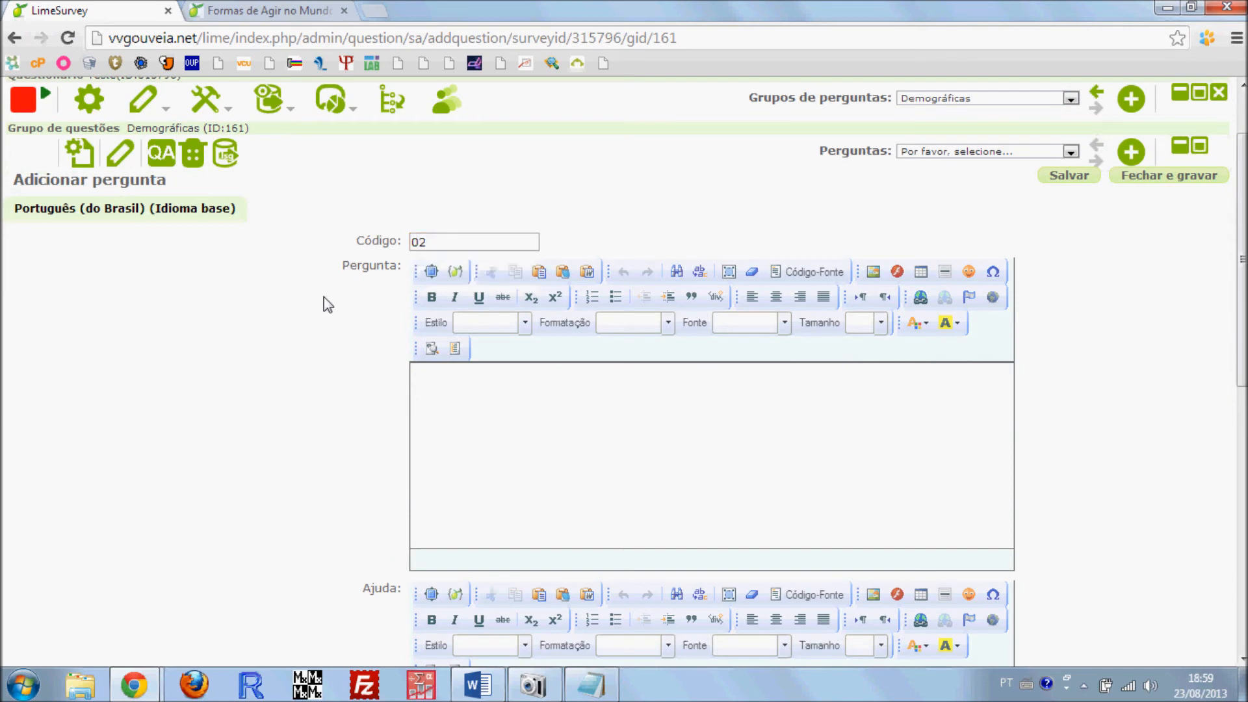
Set the question type to Entrada numérica and make the question mandatory
{"action": "scroll", "coordinate": [293, 401], "scroll_direction": "down", "scroll_amount": 7}
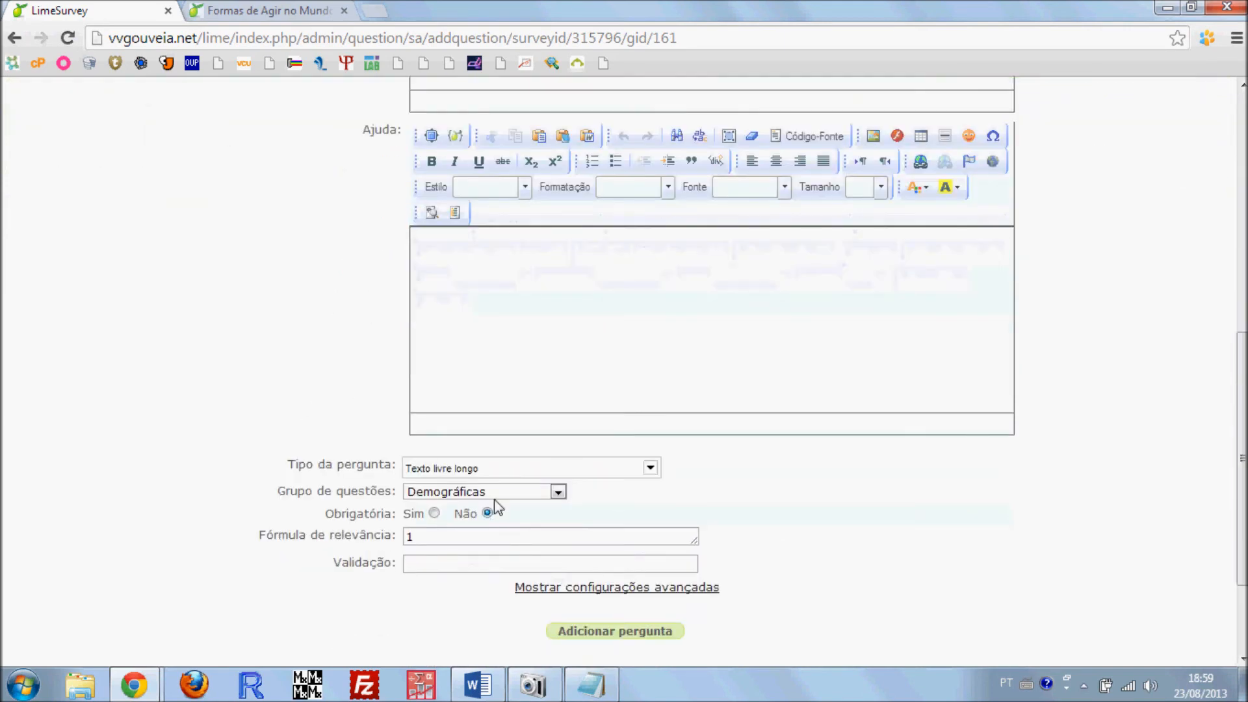
{"action": "left_click", "coordinate": [493, 467]}
{"action": "scroll", "coordinate": [498, 377], "scroll_direction": "up", "scroll_amount": 3}
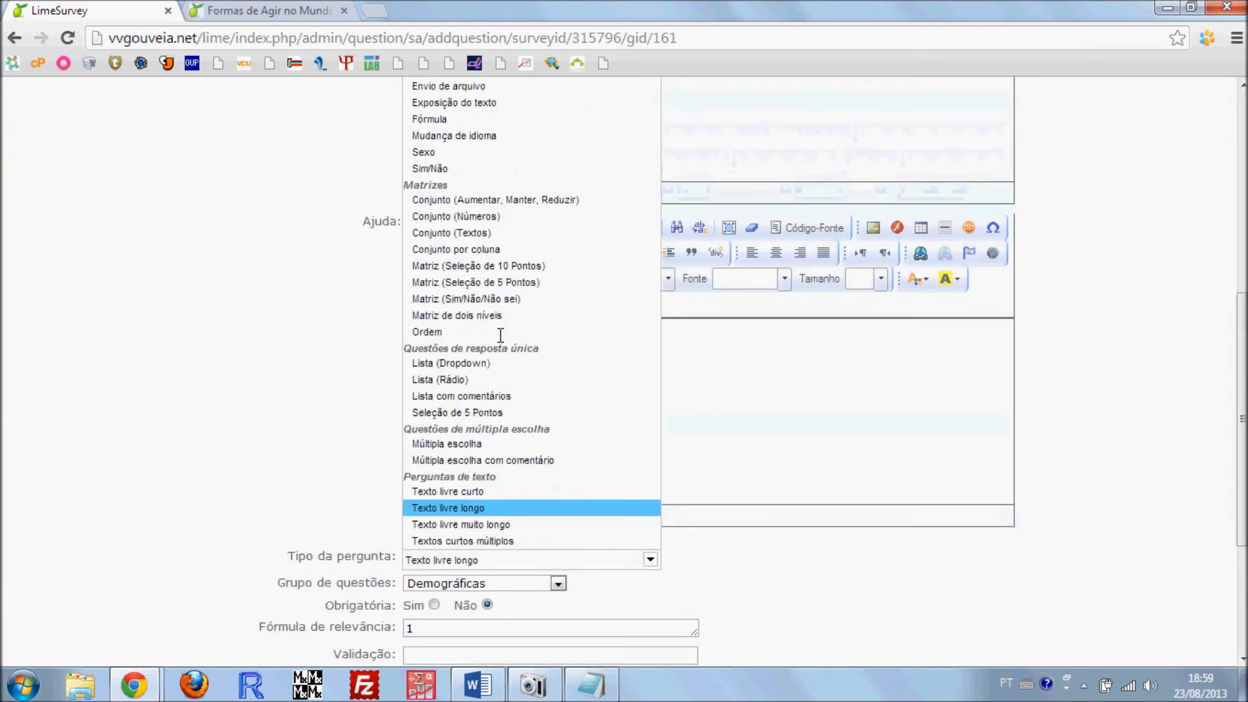
{"action": "left_click", "coordinate": [463, 146]}
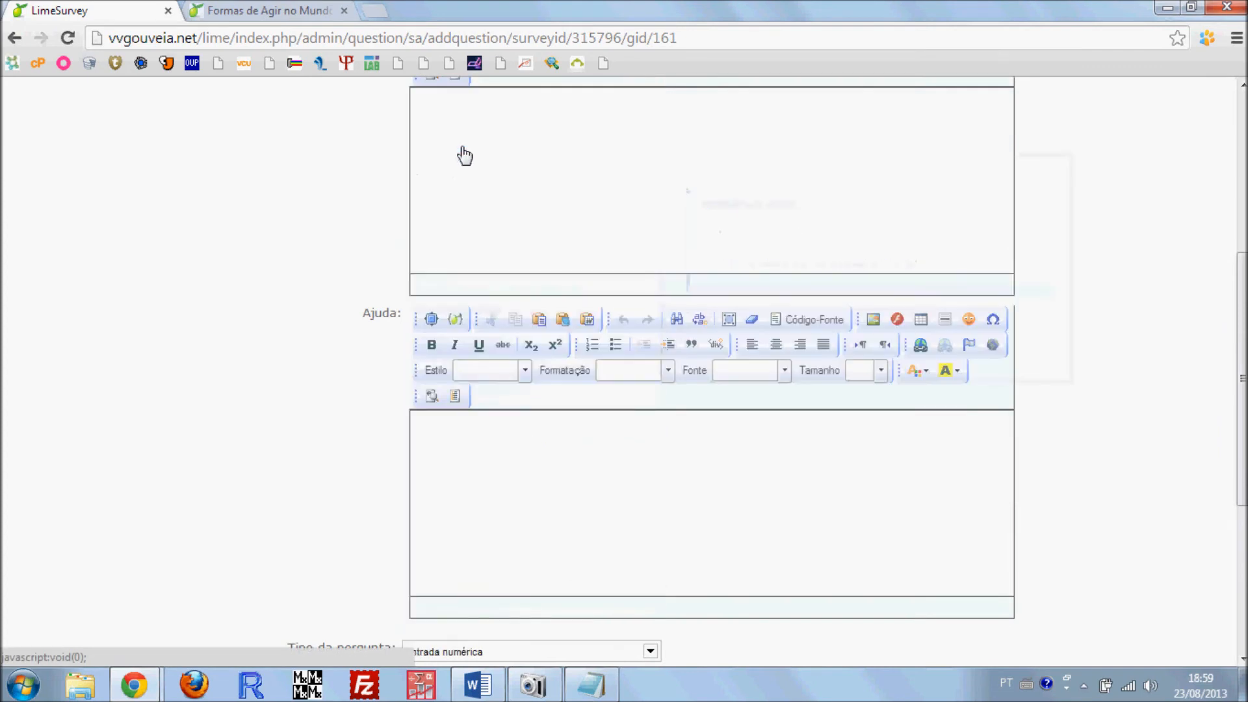
{"action": "scroll", "coordinate": [356, 413], "scroll_direction": "up", "scroll_amount": 6}
{"action": "scroll", "coordinate": [354, 409], "scroll_direction": "down", "scroll_amount": 11}
{"action": "scroll", "coordinate": [354, 399], "scroll_direction": "up", "scroll_amount": 1}
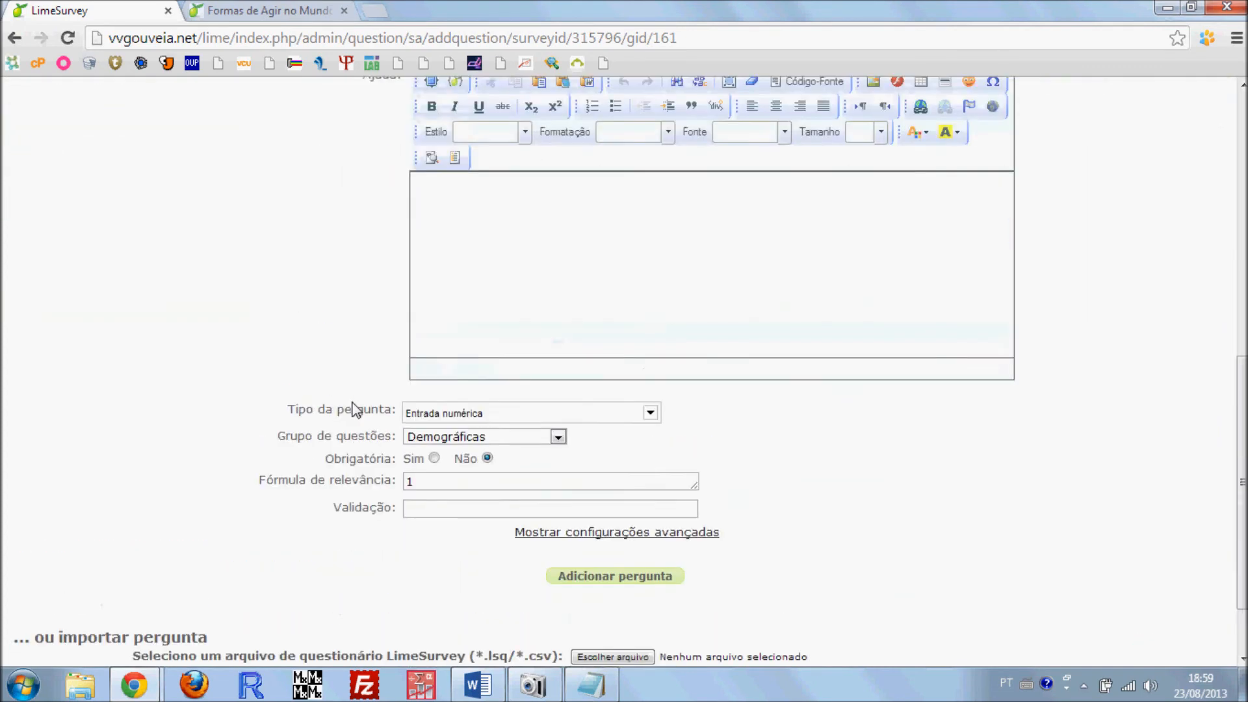
{"action": "left_click", "coordinate": [434, 458]}
Enter "1. Idade" as the question text and add the question to the group
{"action": "scroll", "coordinate": [330, 409], "scroll_direction": "up", "scroll_amount": 7}
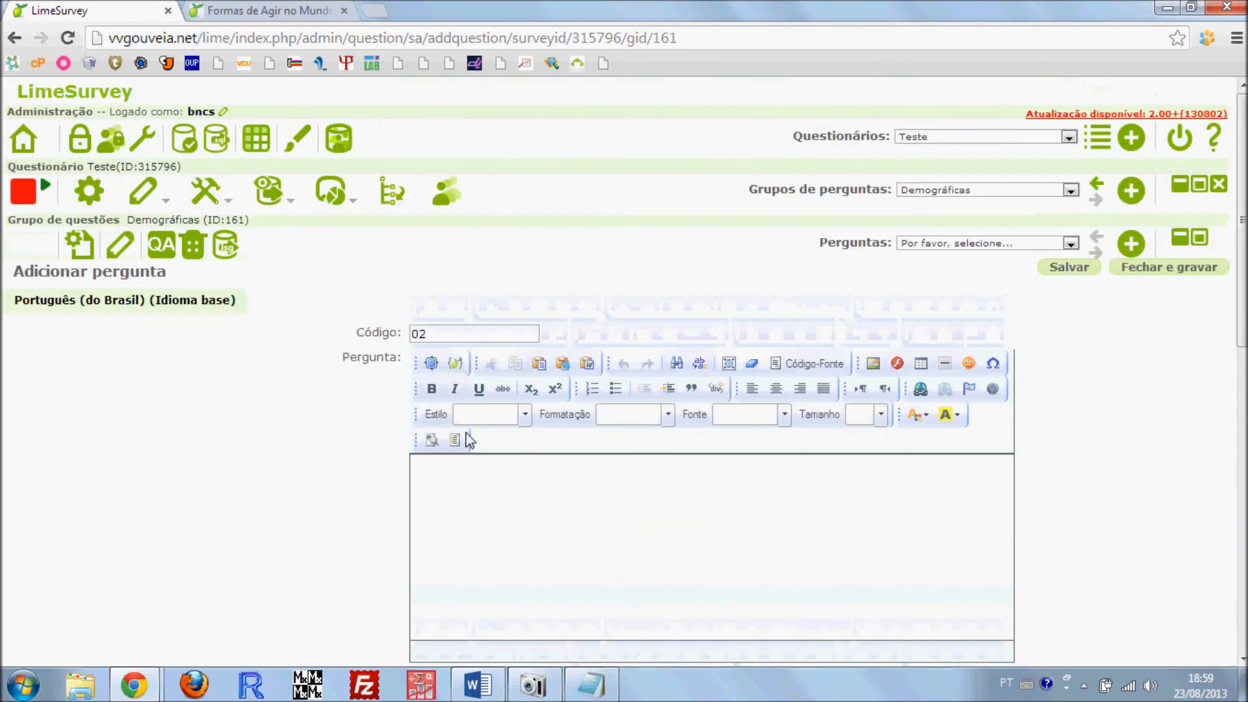
{"action": "scroll", "coordinate": [324, 469], "scroll_direction": "down", "scroll_amount": 1}
{"action": "scroll", "coordinate": [338, 465], "scroll_direction": "down", "scroll_amount": 1}
{"action": "left_click", "coordinate": [511, 348]}
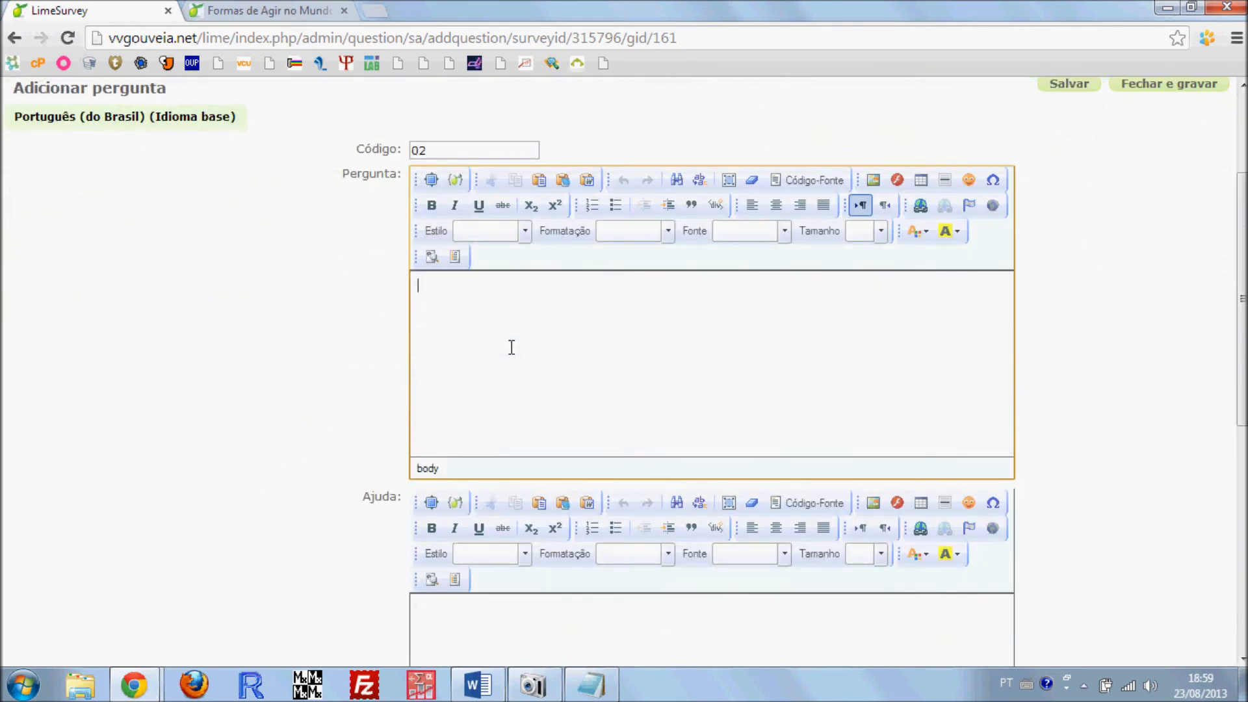
{"action": "type", "text": "1. Idade"}
{"action": "scroll", "coordinate": [587, 470], "scroll_direction": "down", "scroll_amount": 5}
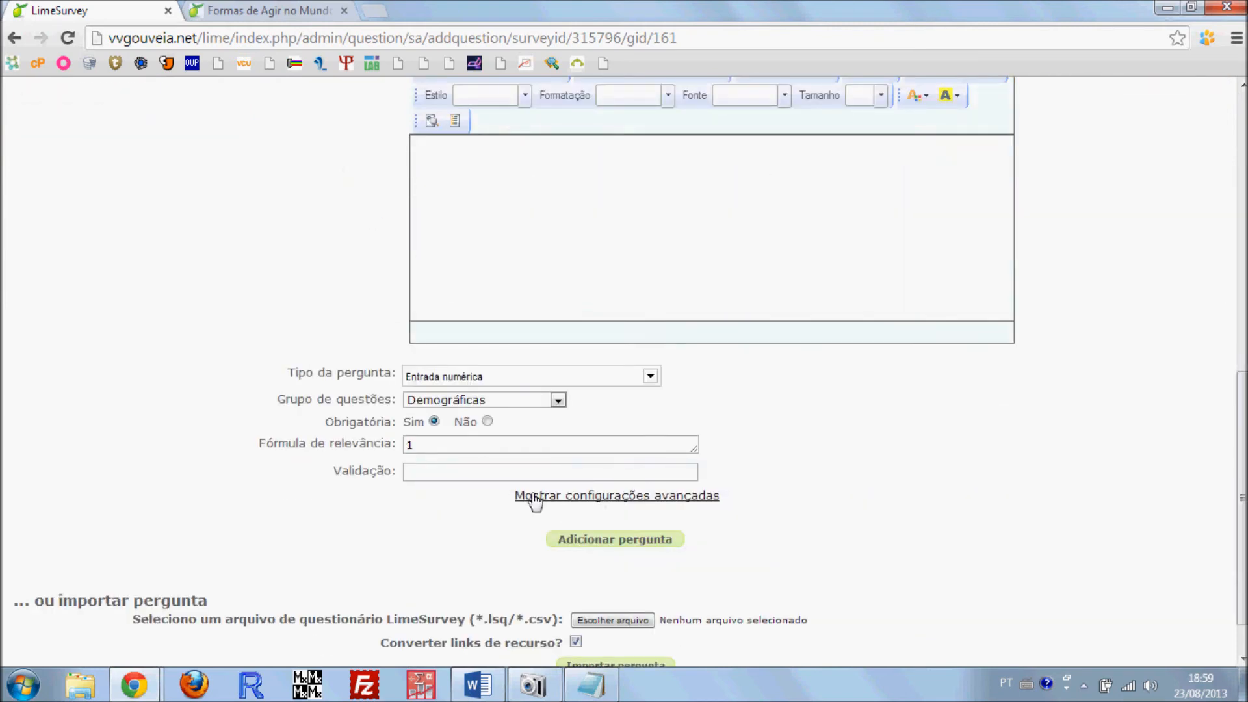
{"action": "scroll", "coordinate": [502, 489], "scroll_direction": "down", "scroll_amount": 1}
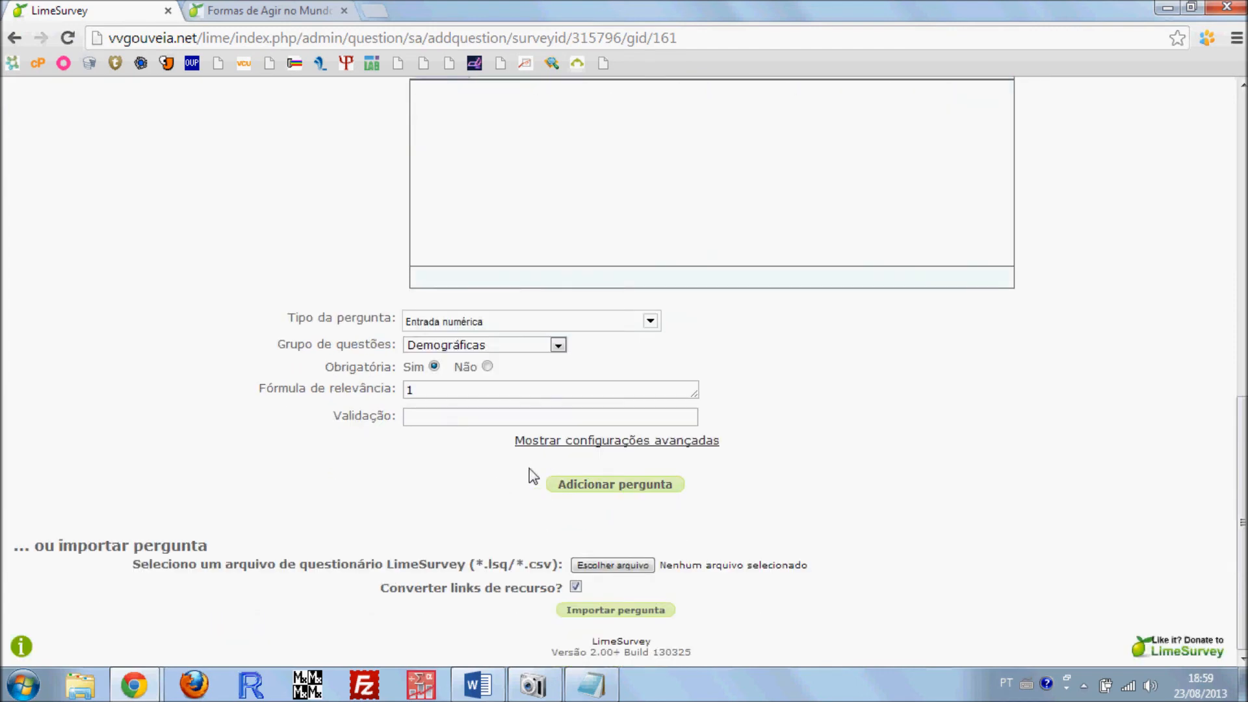
{"action": "left_click", "coordinate": [612, 486]}
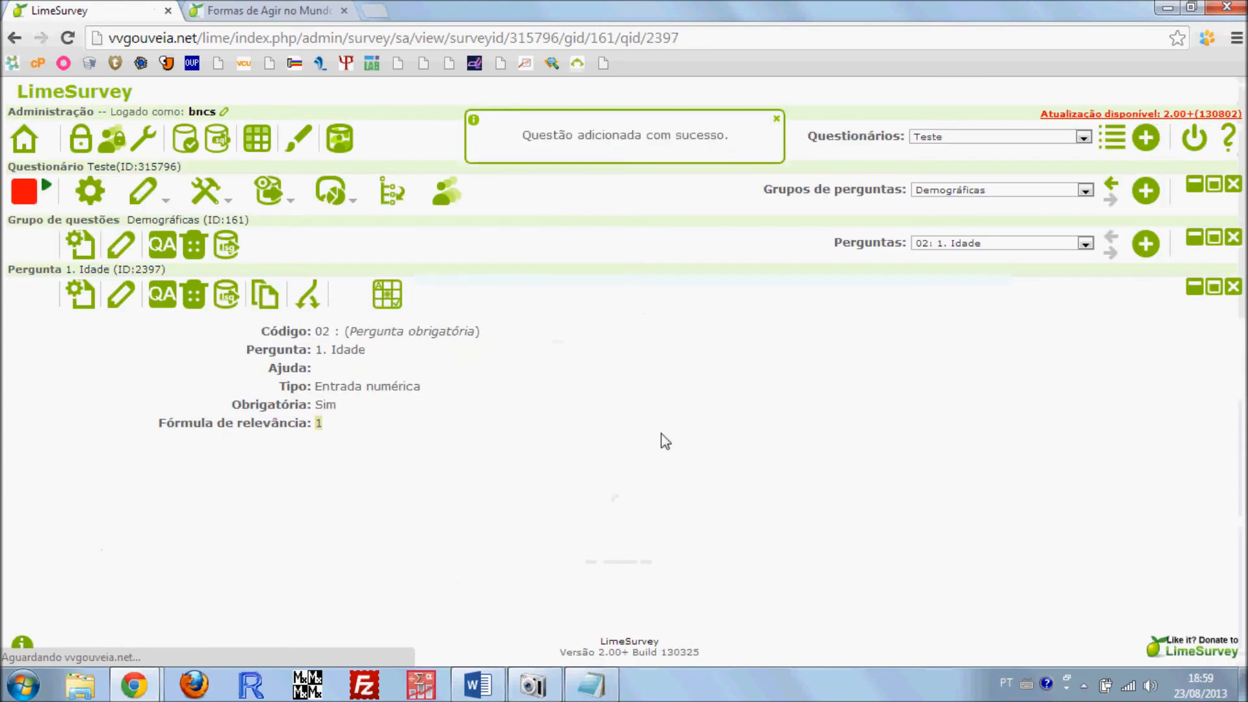
Start a new question in the Demográficas group with code 03 and consult the Sexo item in the Word document
{"action": "left_click", "coordinate": [1148, 245]}
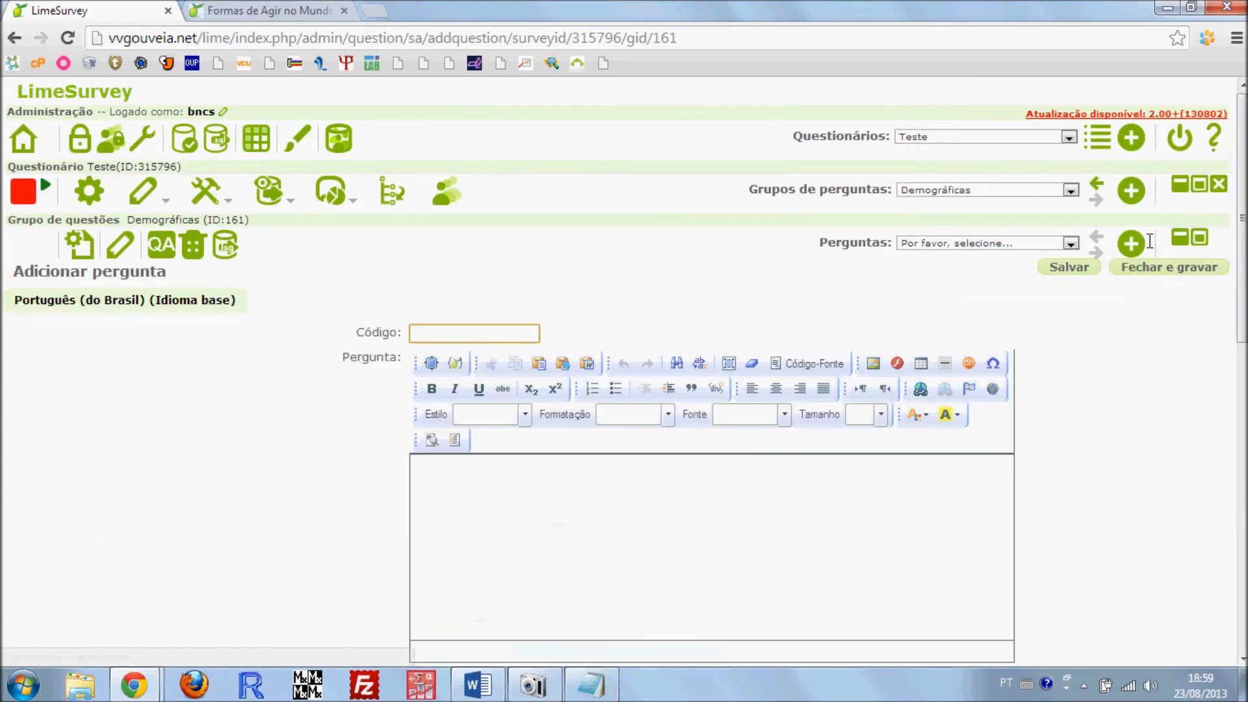
{"action": "type", "text": "3"}
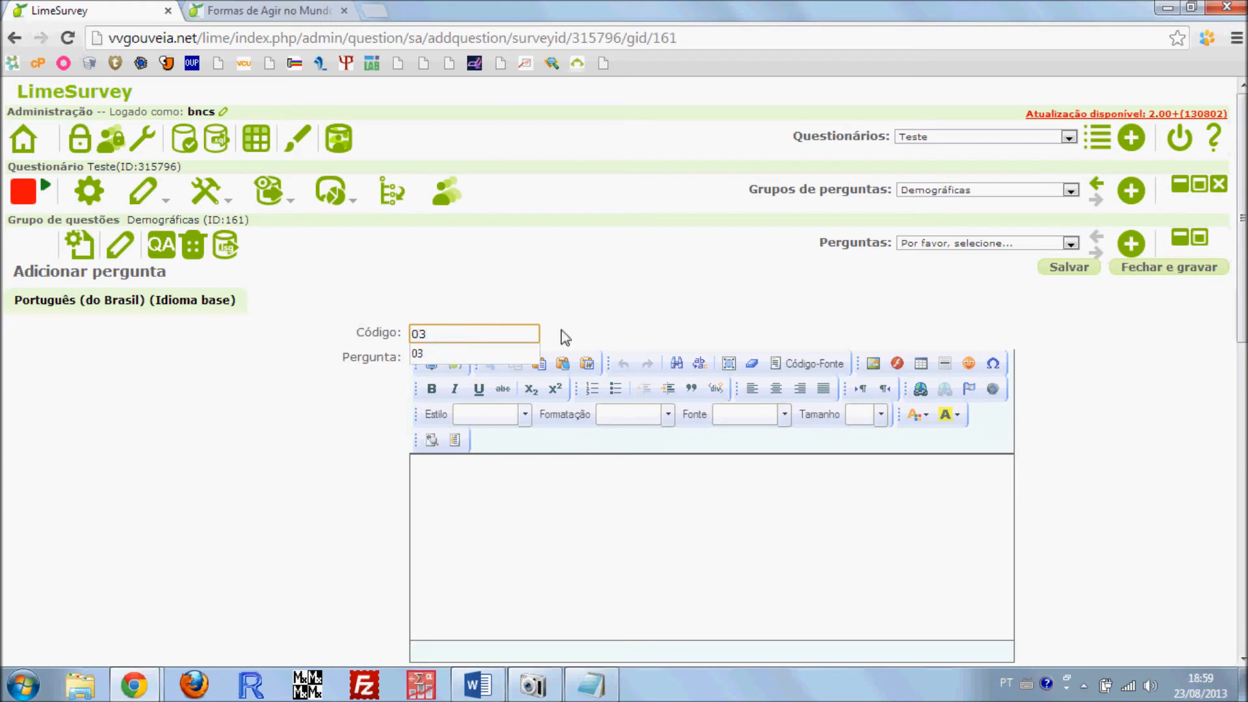
{"action": "left_click", "coordinate": [582, 528]}
{"action": "left_click", "coordinate": [477, 683]}
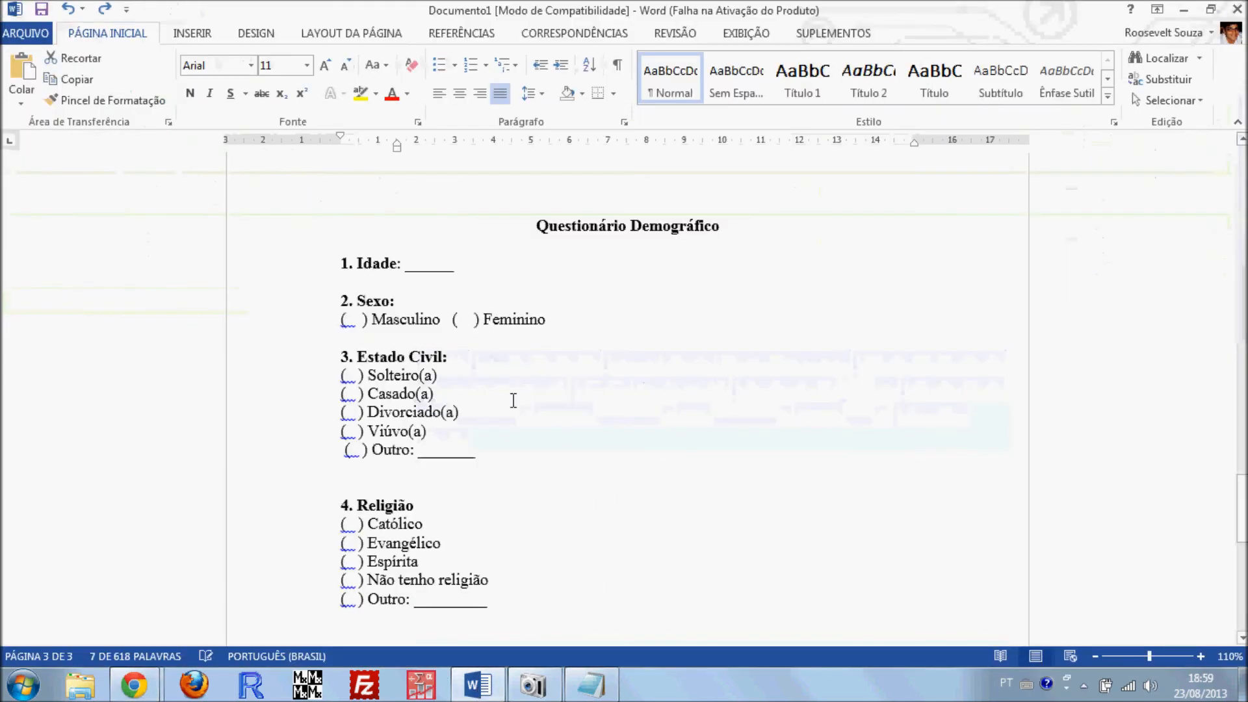
{"action": "key", "text": "alt+Tab"}
Set the new question's type to Sexo
{"action": "scroll", "coordinate": [507, 527], "scroll_direction": "down", "scroll_amount": 10}
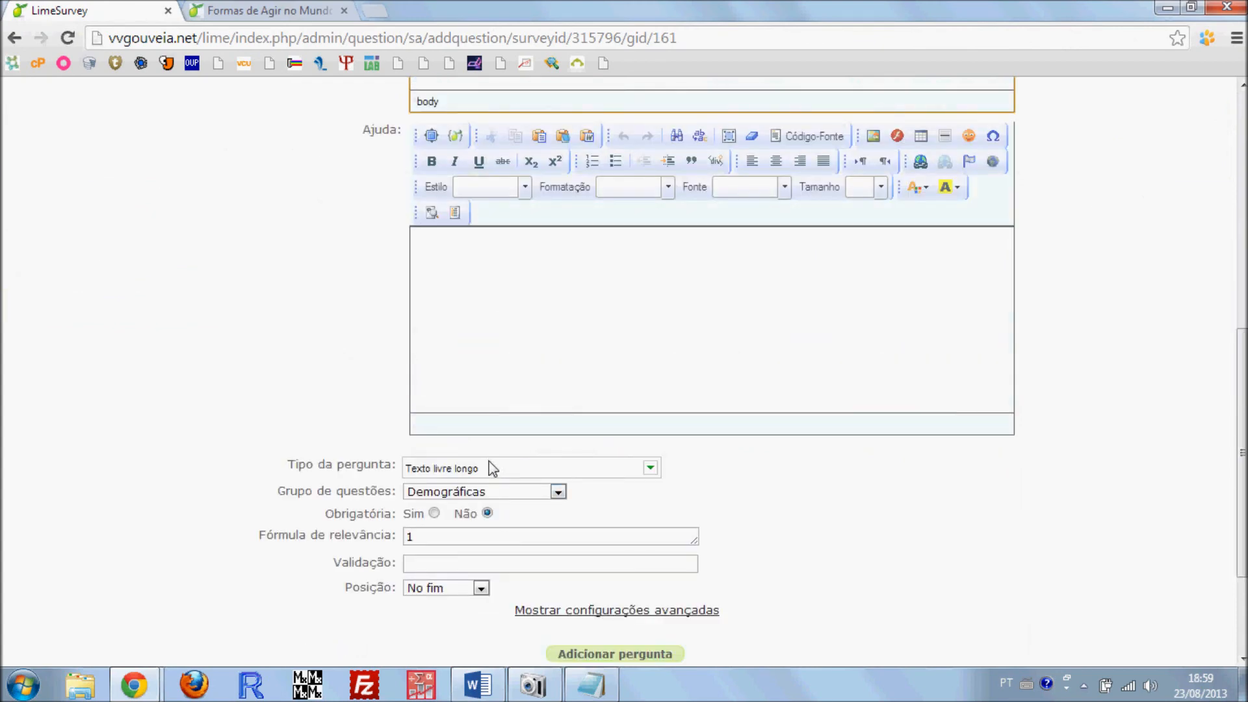
{"action": "left_click", "coordinate": [493, 466]}
{"action": "scroll", "coordinate": [478, 156], "scroll_direction": "up", "scroll_amount": 4}
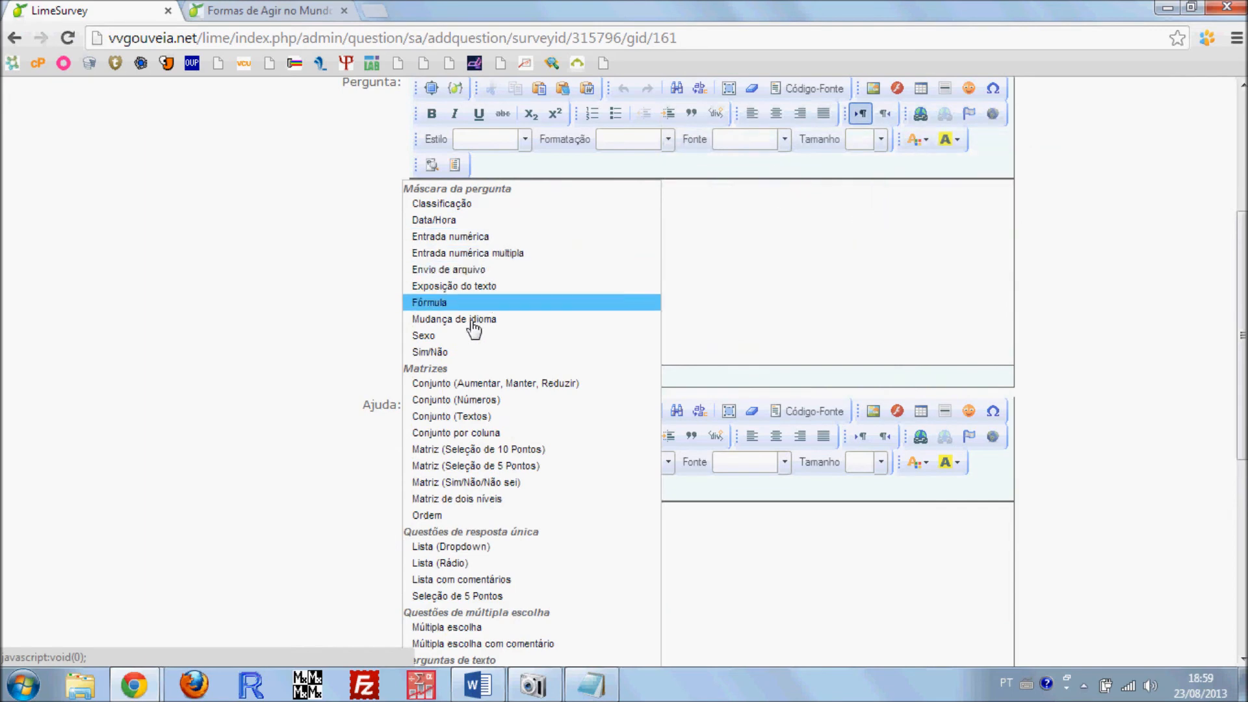
{"action": "left_click", "coordinate": [448, 335]}
{"action": "scroll", "coordinate": [299, 427], "scroll_direction": "down", "scroll_amount": 4}
Enter "2. Sexo:" as the question text
{"action": "scroll", "coordinate": [399, 440], "scroll_direction": "up", "scroll_amount": 7}
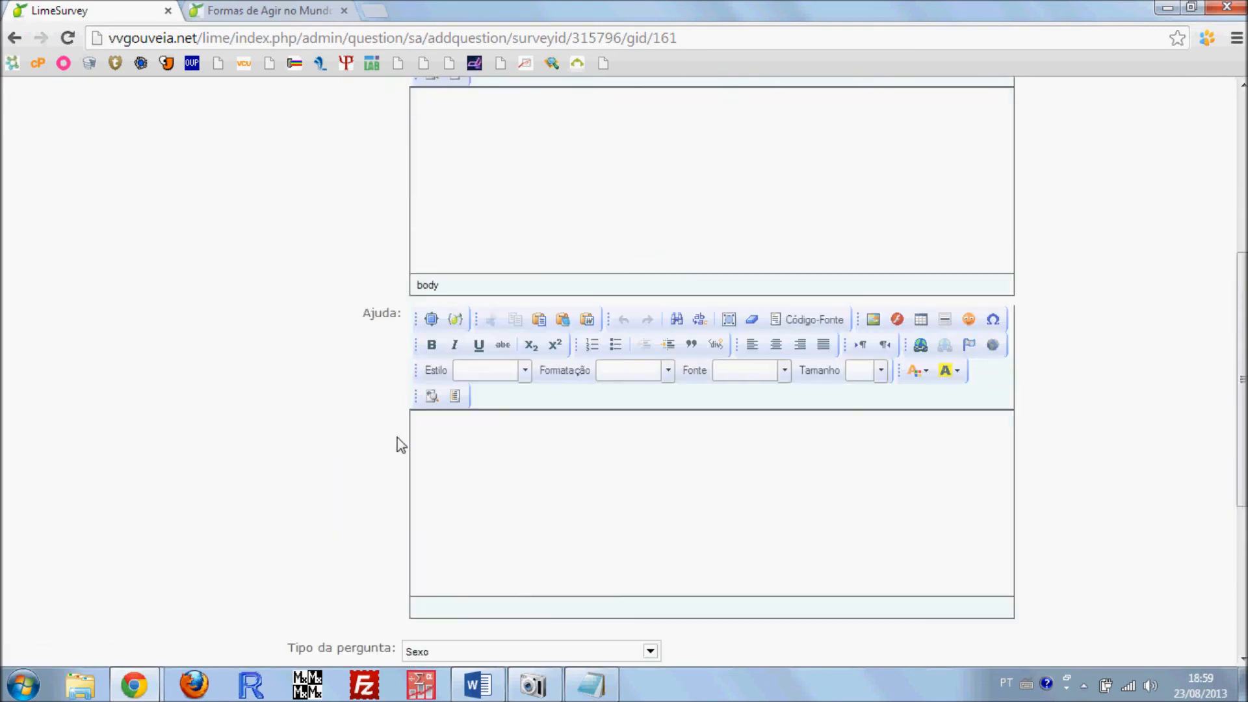
{"action": "left_click", "coordinate": [492, 395]}
{"action": "type", "text": "2. Sex"}
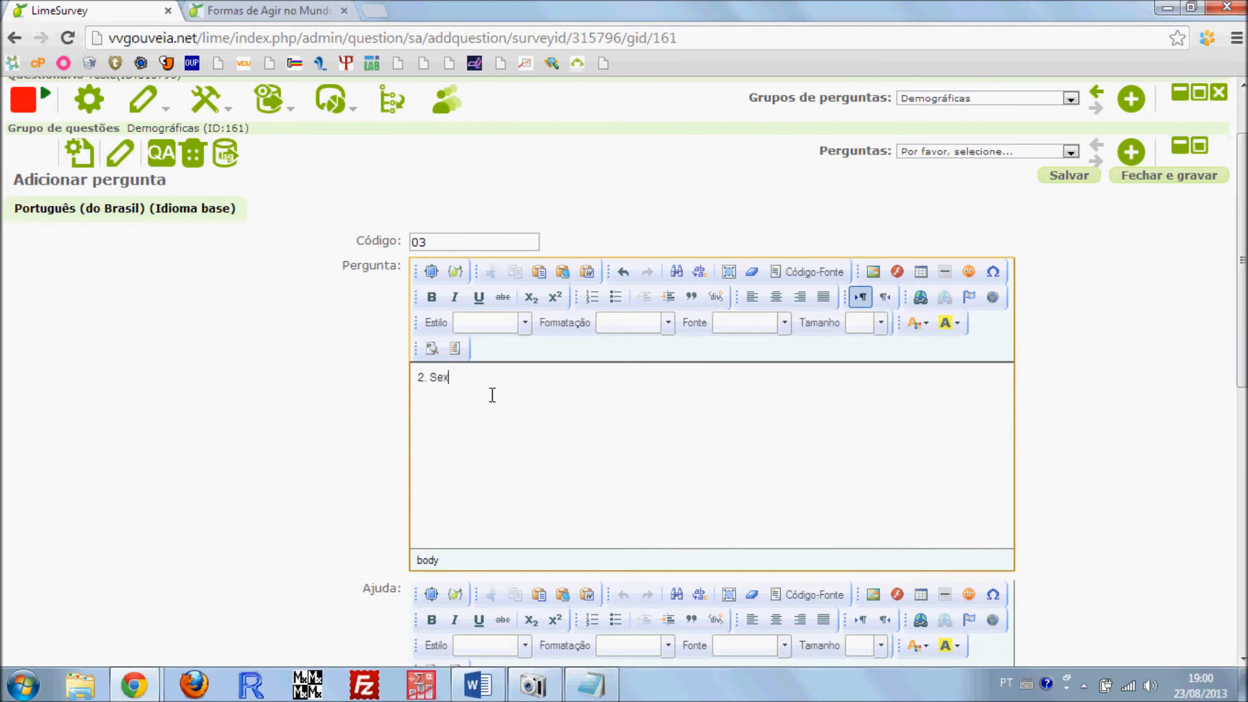
{"action": "type", "text": "o:"}
Make the Sexo question mandatory and add it to the group
{"action": "scroll", "coordinate": [492, 395], "scroll_direction": "down", "scroll_amount": 8}
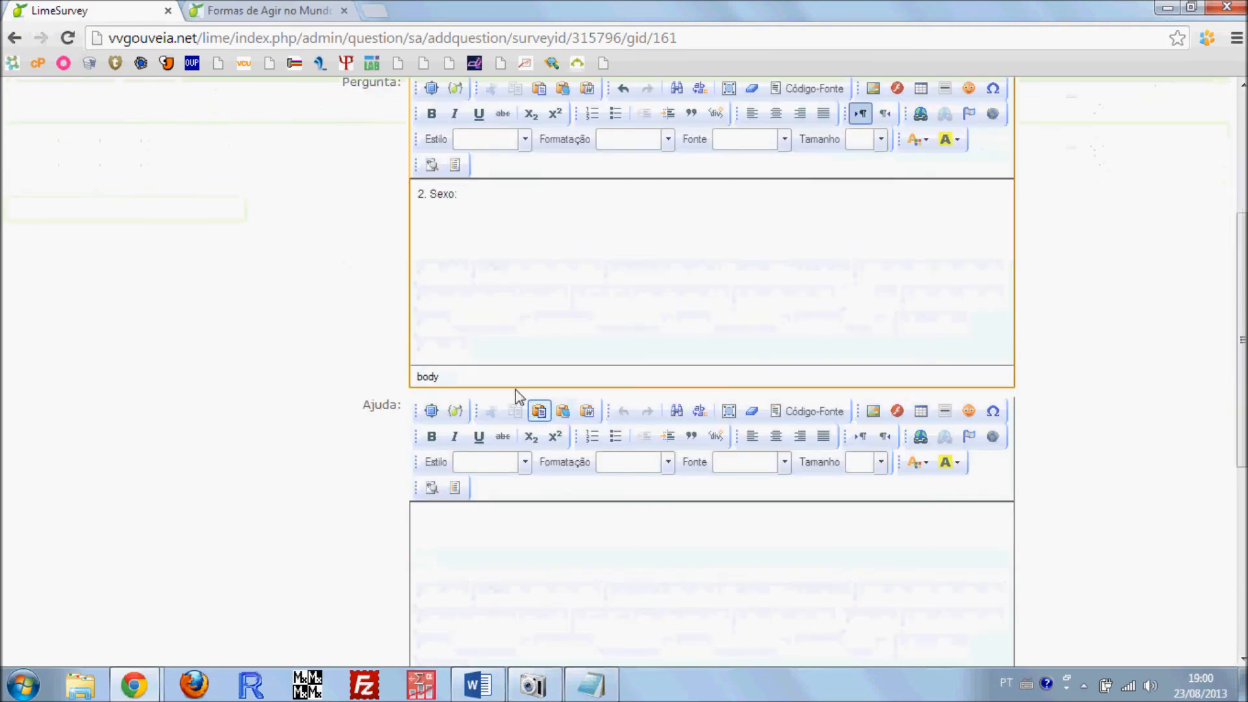
{"action": "left_click", "coordinate": [433, 422]}
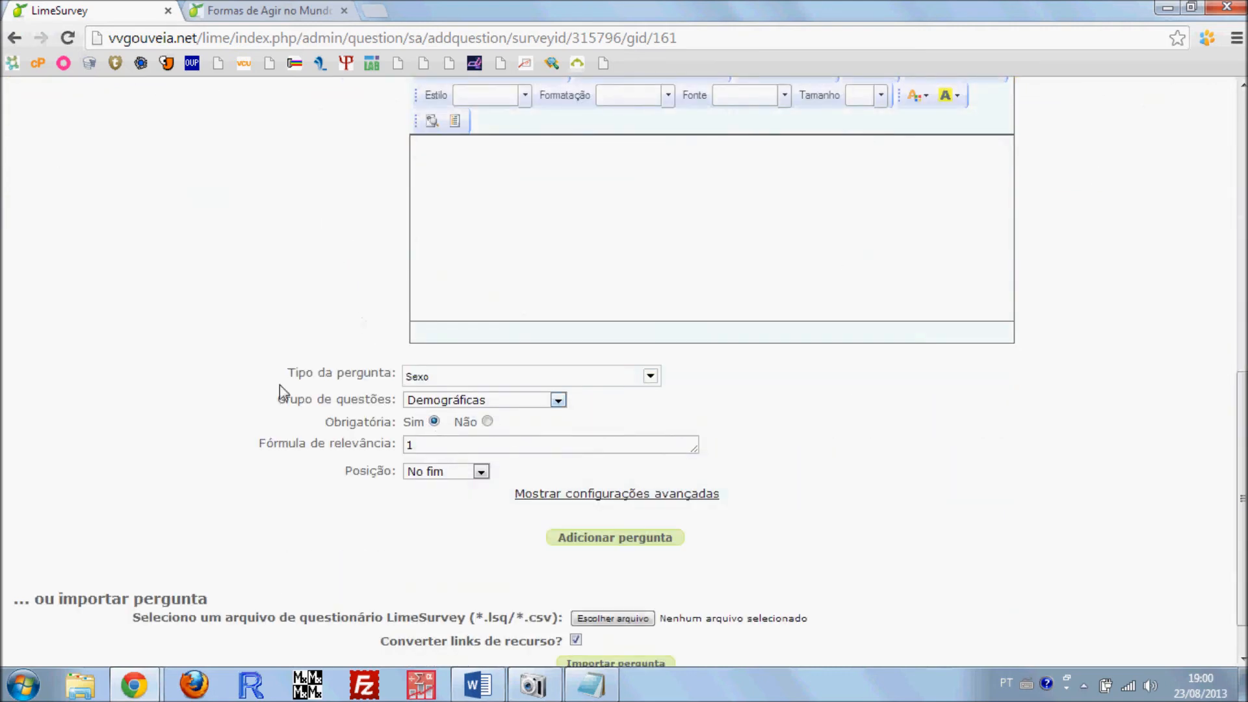
{"action": "scroll", "coordinate": [656, 521], "scroll_direction": "down", "scroll_amount": 1}
{"action": "left_click", "coordinate": [614, 485]}
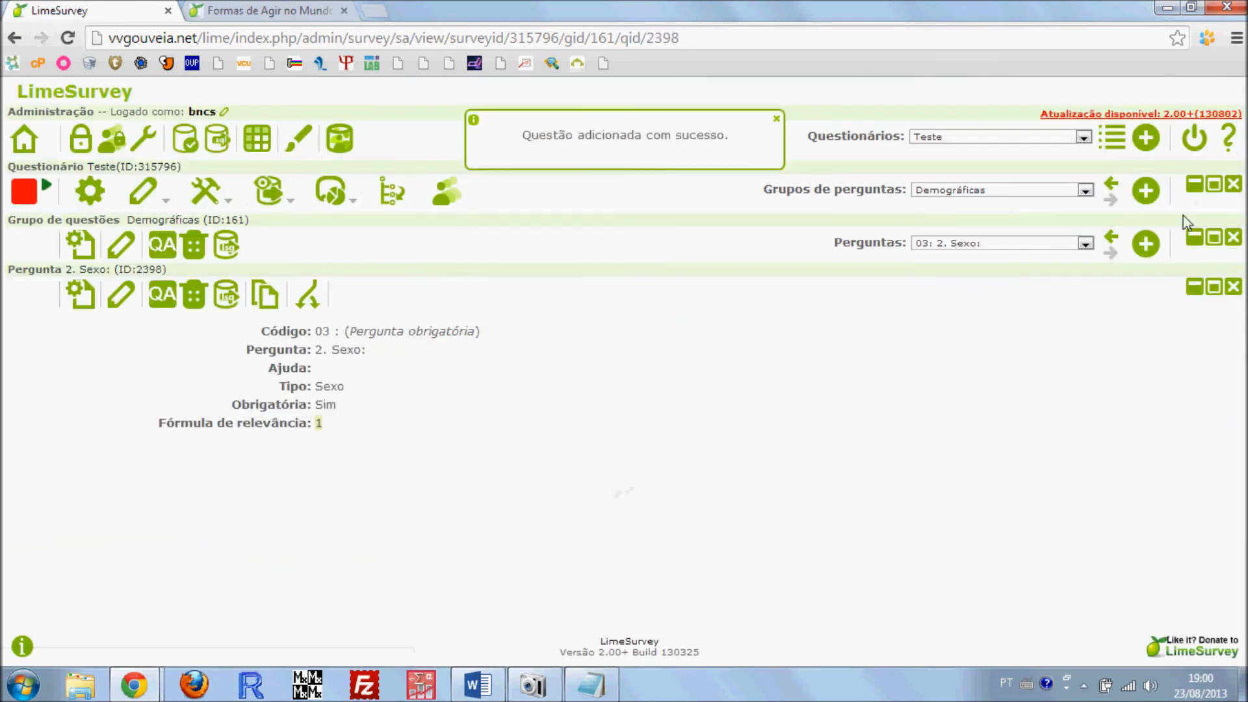
Check the Estado Civil item in the Word document and start another new question in the Demográficas group
{"action": "left_click", "coordinate": [477, 685]}
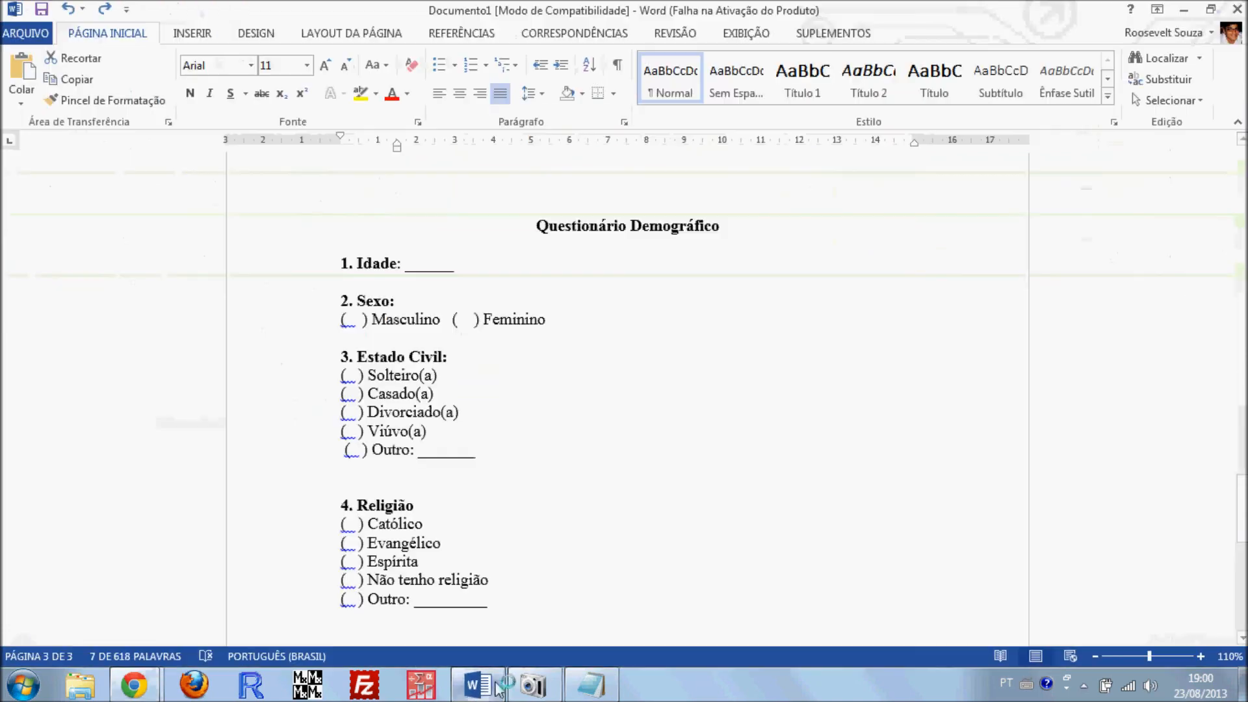
{"action": "scroll", "coordinate": [388, 303], "scroll_direction": "down", "scroll_amount": 1}
{"action": "key", "text": "alt+Tab"}
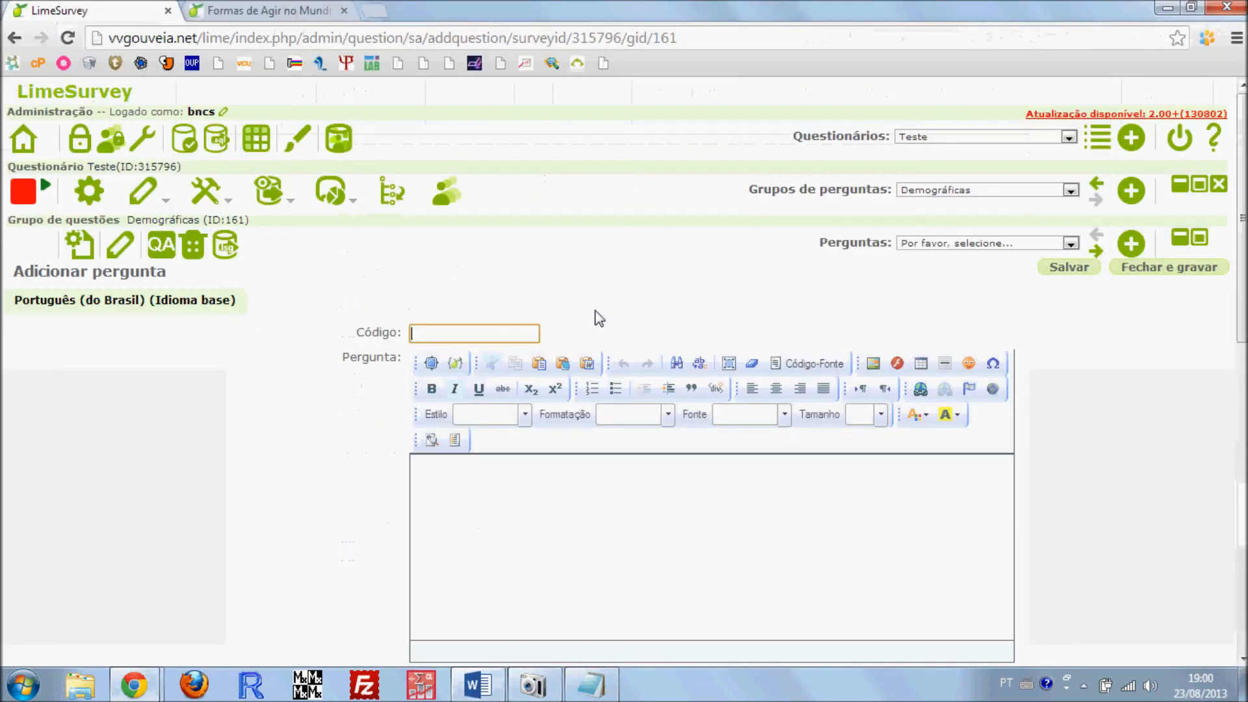
Set the new question's code to 04 and enter "Estado Cívil" as its text
{"action": "left_click", "coordinate": [464, 333]}
{"action": "type", "text": "4"}
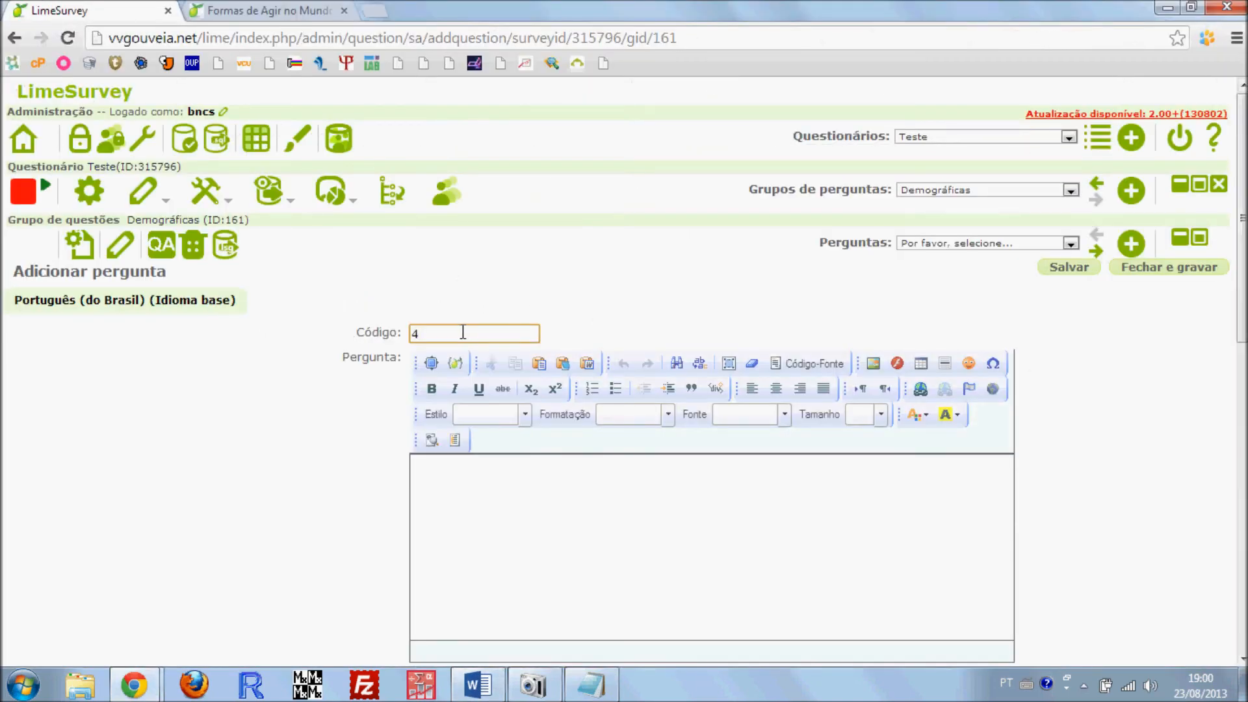
{"action": "type", "text": "04"}
{"action": "left_click", "coordinate": [476, 471]}
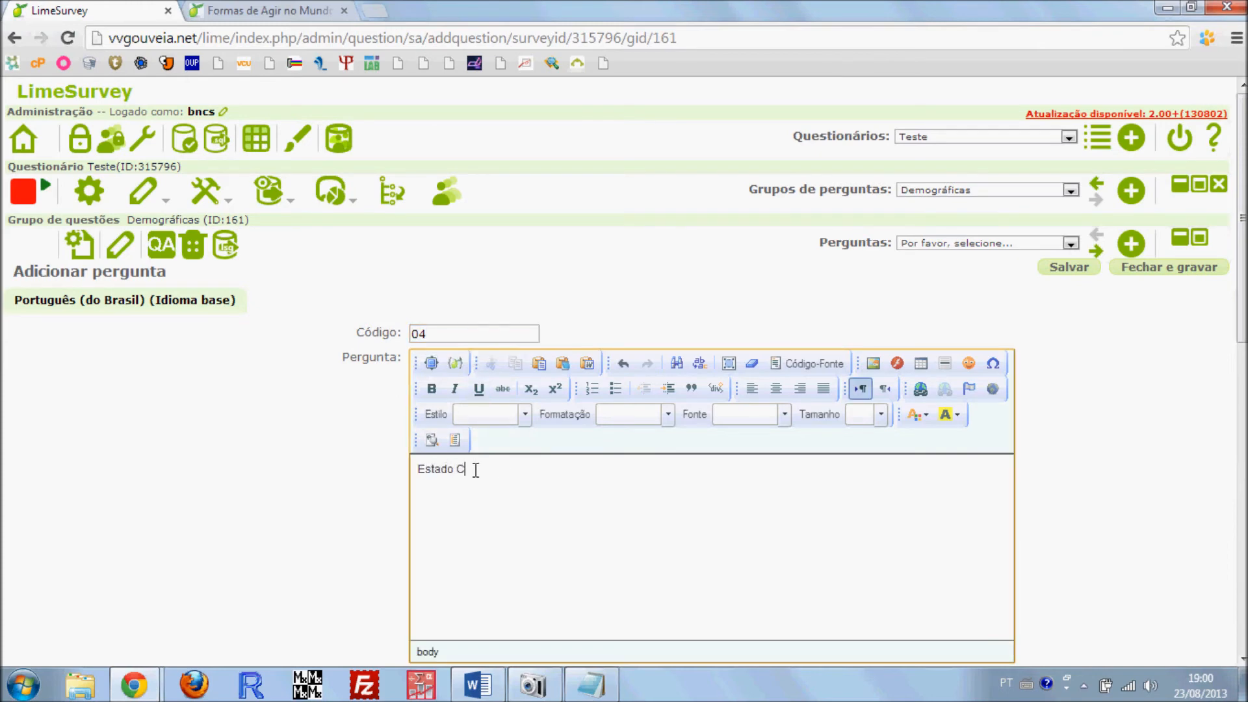
Set the question type to Múltipla escolha, enable the 'Outro' option and make the question mandatory
{"action": "scroll", "coordinate": [384, 412], "scroll_direction": "down", "scroll_amount": 8}
{"action": "left_click", "coordinate": [494, 468]}
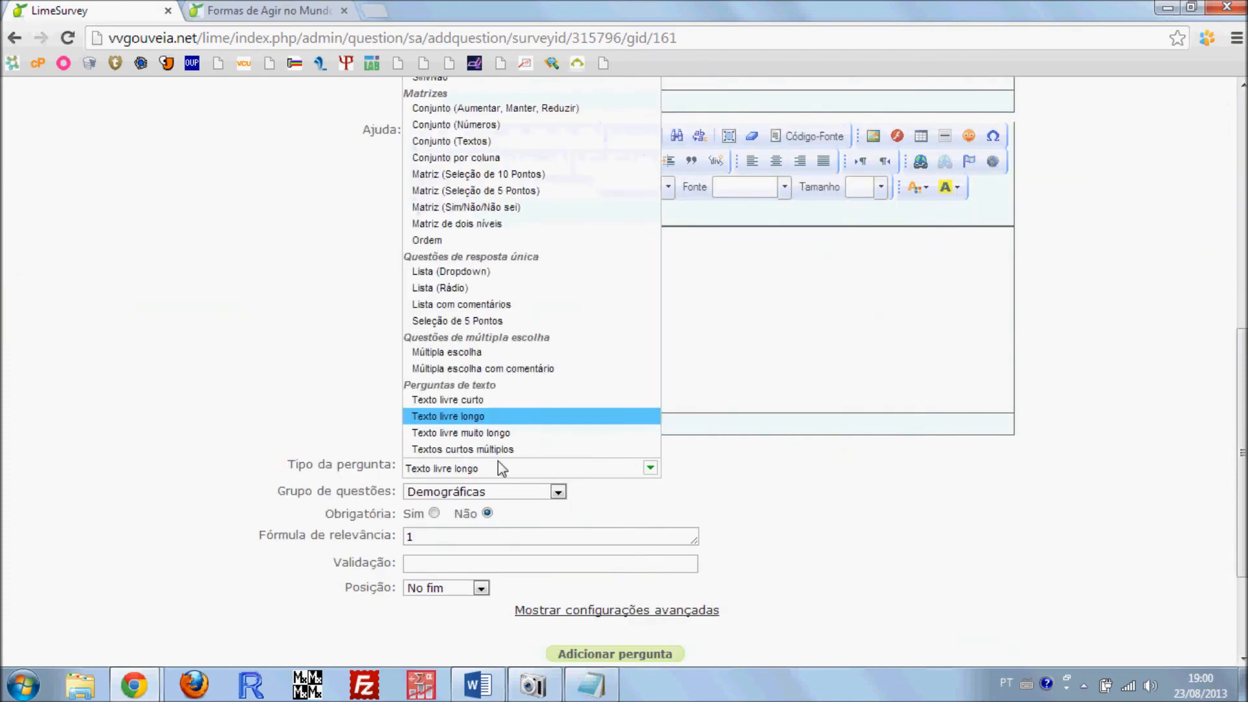
{"action": "mouse_move", "coordinate": [479, 357]}
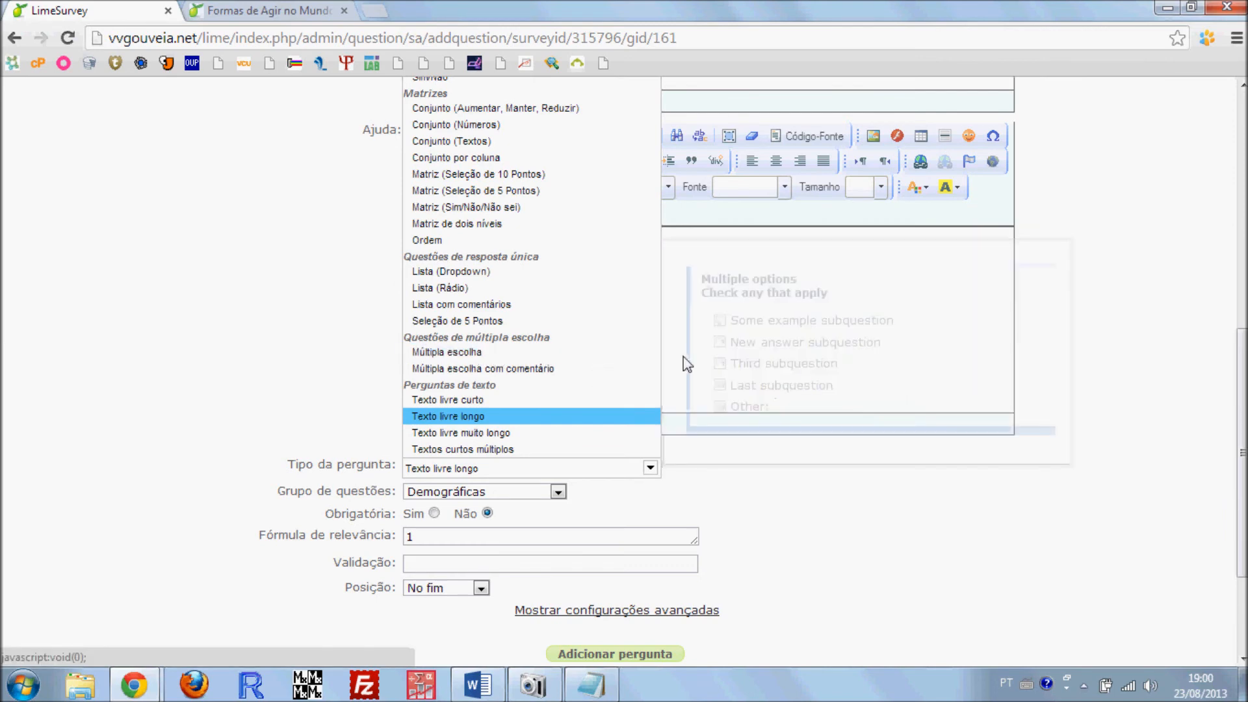
{"action": "left_click", "coordinate": [485, 356]}
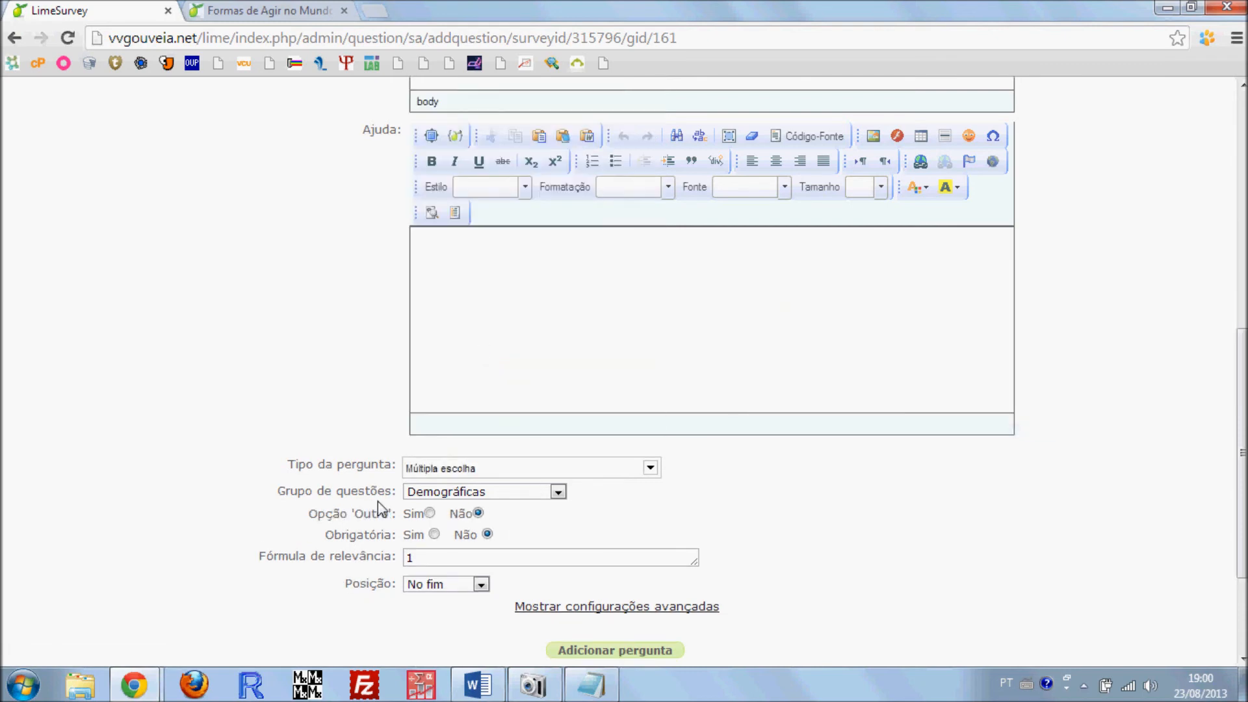
{"action": "left_click", "coordinate": [423, 516]}
{"action": "left_click", "coordinate": [434, 534]}
Review the Estado Cívil question's settings and add the question to the group
{"action": "scroll", "coordinate": [411, 497], "scroll_direction": "down", "scroll_amount": 2}
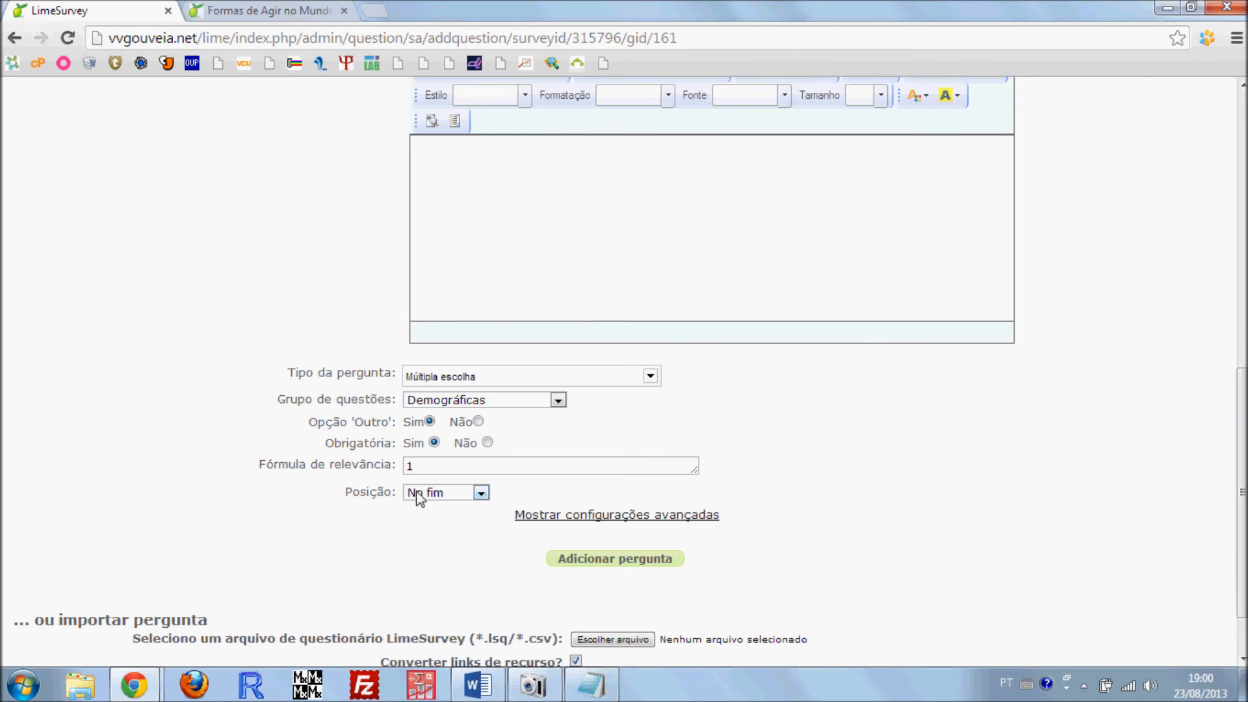
{"action": "scroll", "coordinate": [390, 390], "scroll_direction": "up", "scroll_amount": 7}
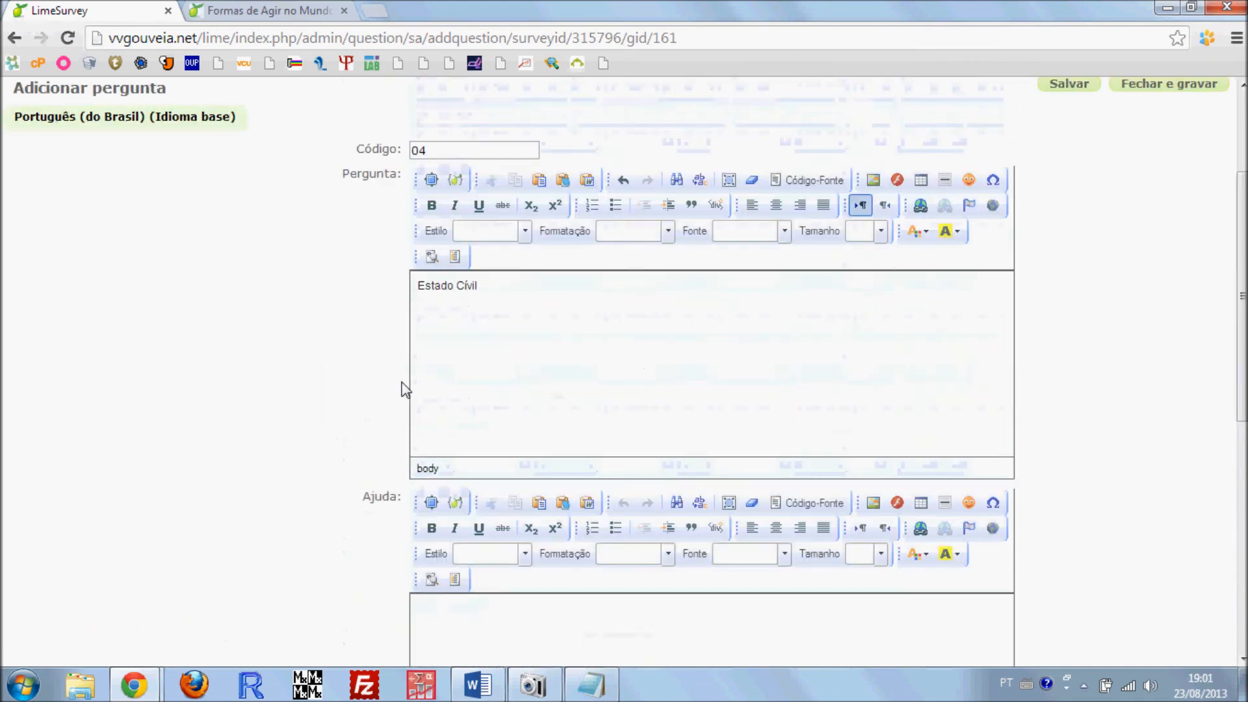
{"action": "scroll", "coordinate": [501, 291], "scroll_direction": "down", "scroll_amount": 8}
{"action": "scroll", "coordinate": [597, 493], "scroll_direction": "up", "scroll_amount": 12}
{"action": "scroll", "coordinate": [570, 486], "scroll_direction": "down", "scroll_amount": 8}
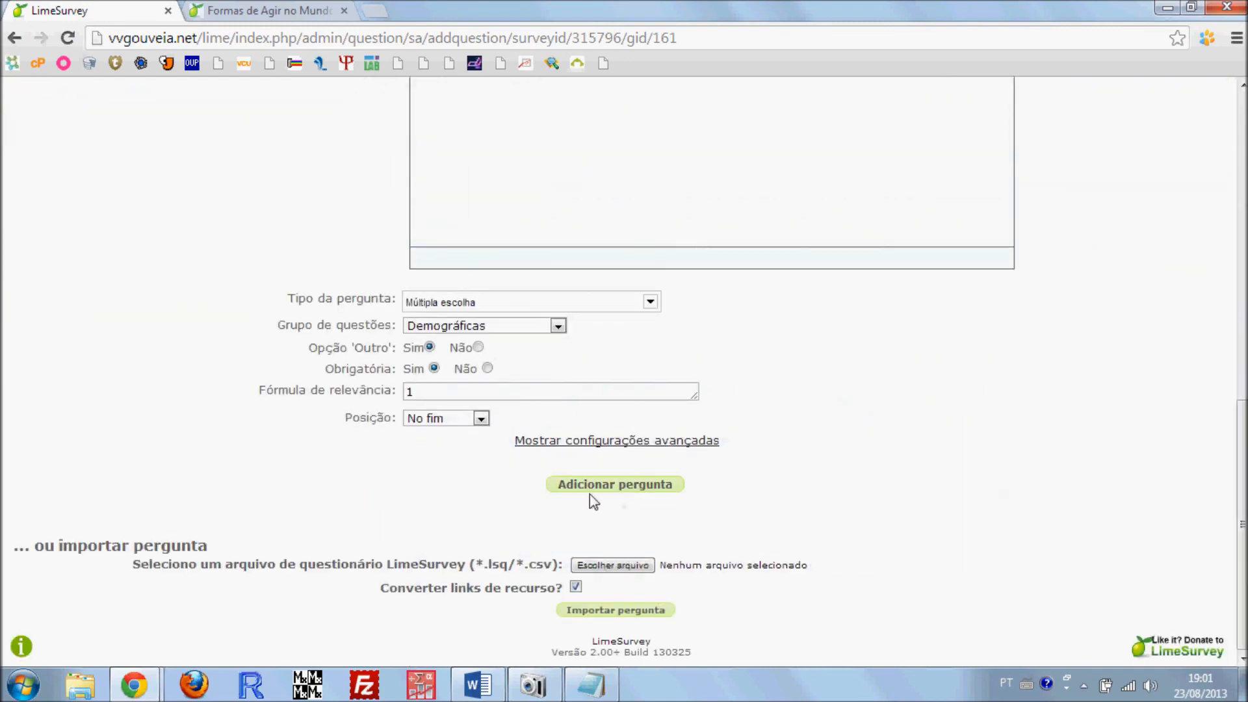
{"action": "left_click", "coordinate": [591, 492]}
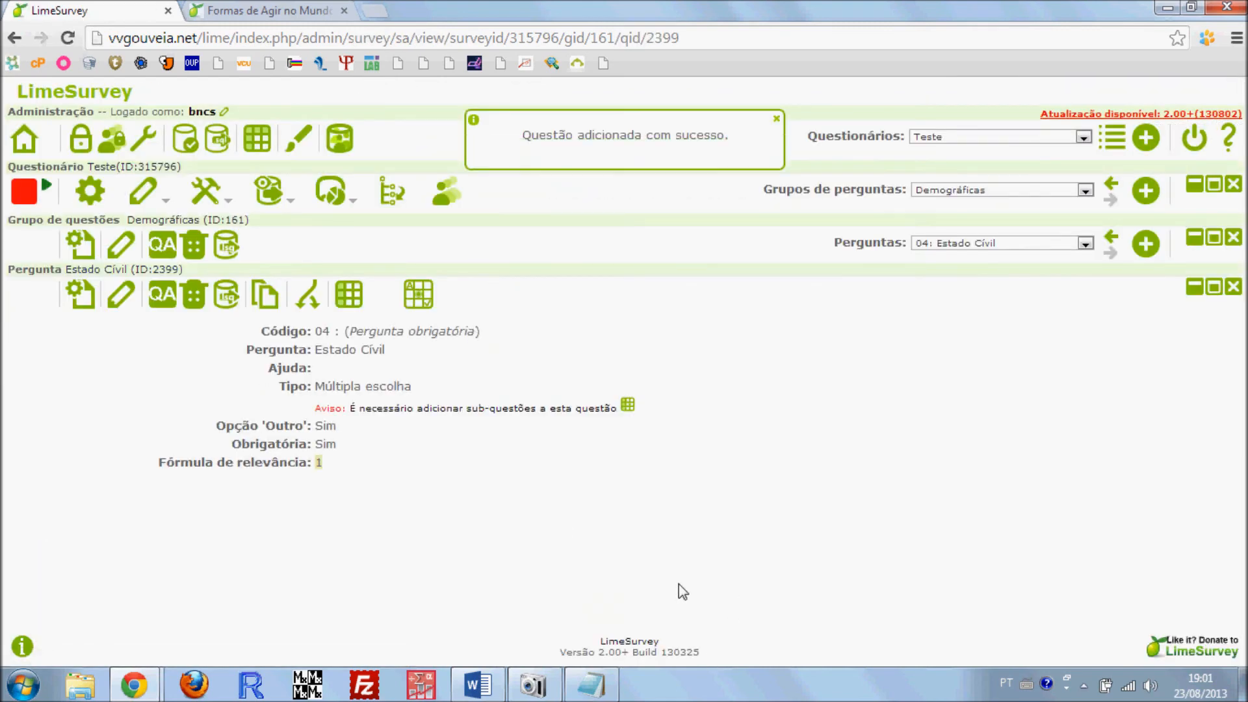
Open the subquestions of the Estado Cívil question and set the first subquestion's code to DEM01
{"action": "left_click", "coordinate": [345, 300]}
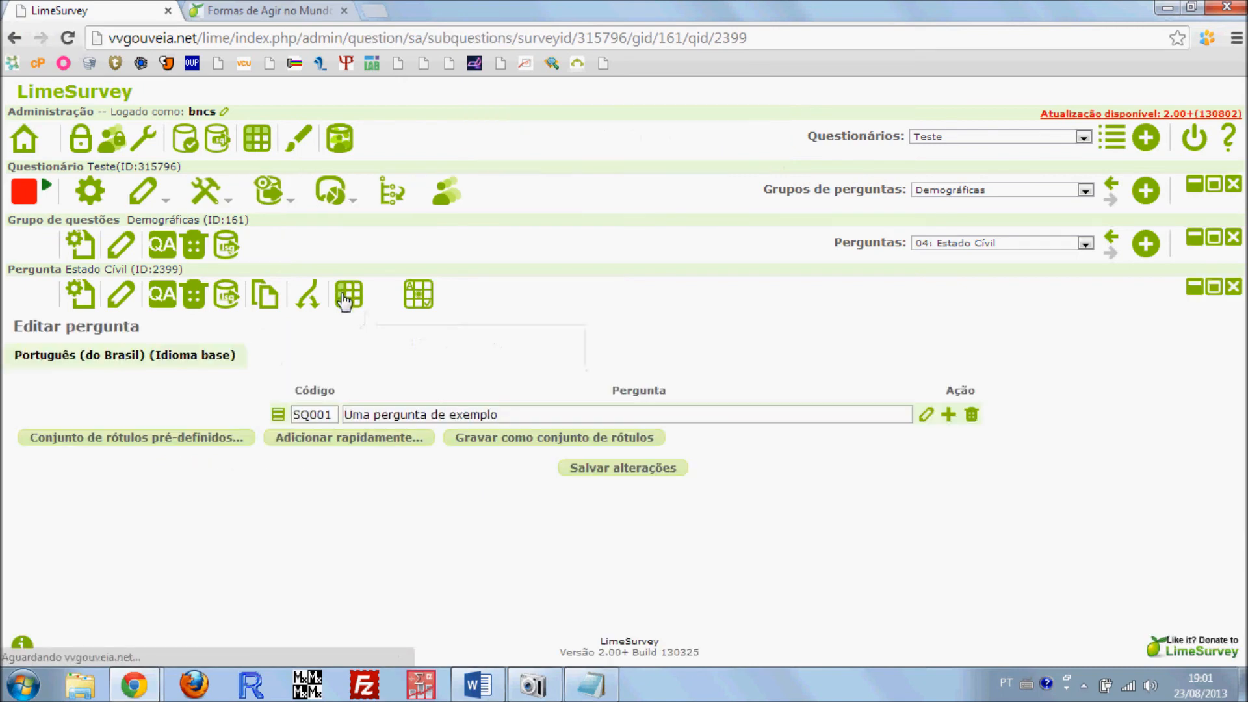
{"action": "left_click_drag", "start_coordinate": [335, 414], "coordinate": [278, 410]}
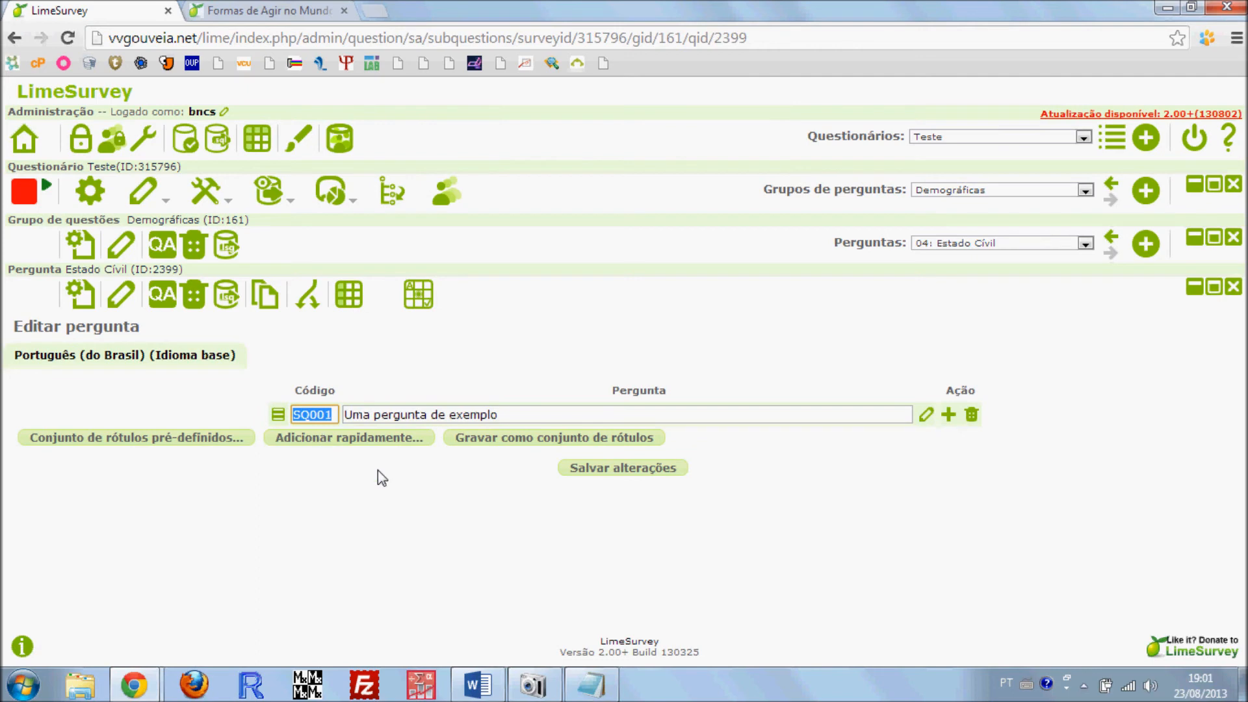
{"action": "type", "text": "DEM01"}
{"action": "left_click_drag", "start_coordinate": [335, 416], "coordinate": [293, 414]}
{"action": "left_click", "coordinate": [408, 413]}
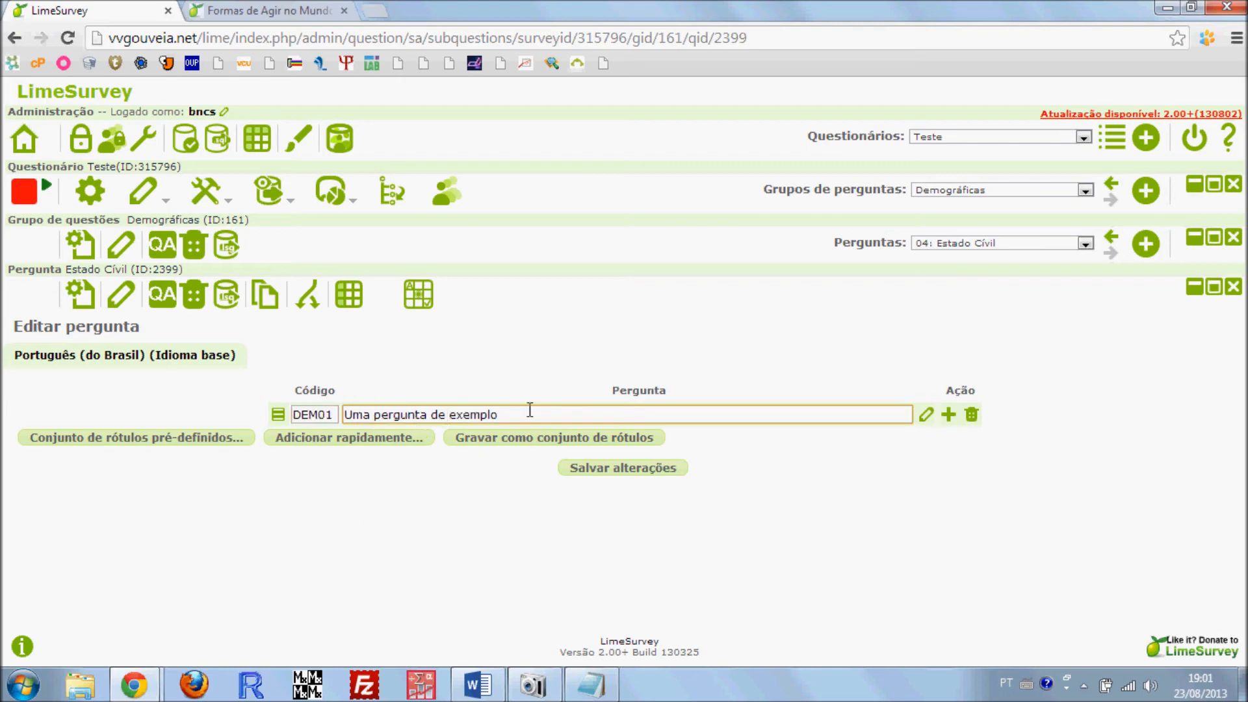
Consult the Estado Civil options in the Word document and replace the DEM01 sample text with "Solteiro"
{"action": "left_click_drag", "start_coordinate": [530, 409], "coordinate": [316, 419]}
{"action": "key", "text": "Delete"}
{"action": "key", "text": "alt+Tab"}
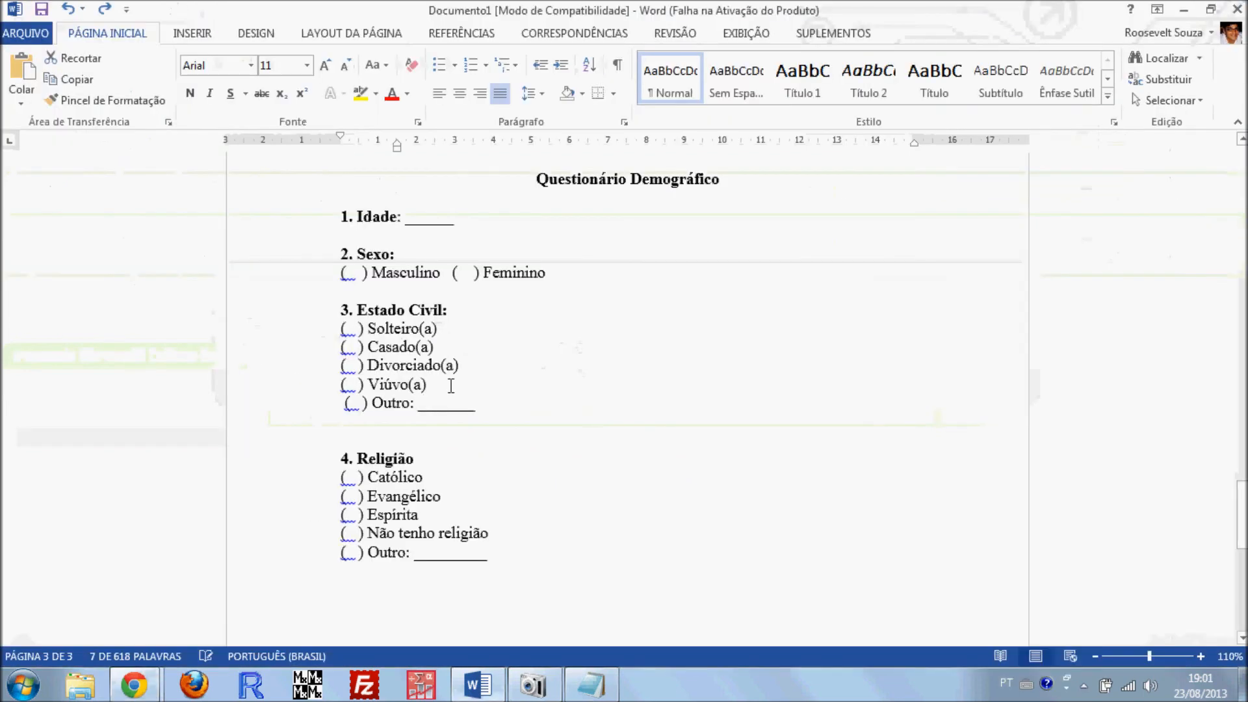
{"action": "key", "text": "alt+Tab"}
{"action": "type", "text": "S"}
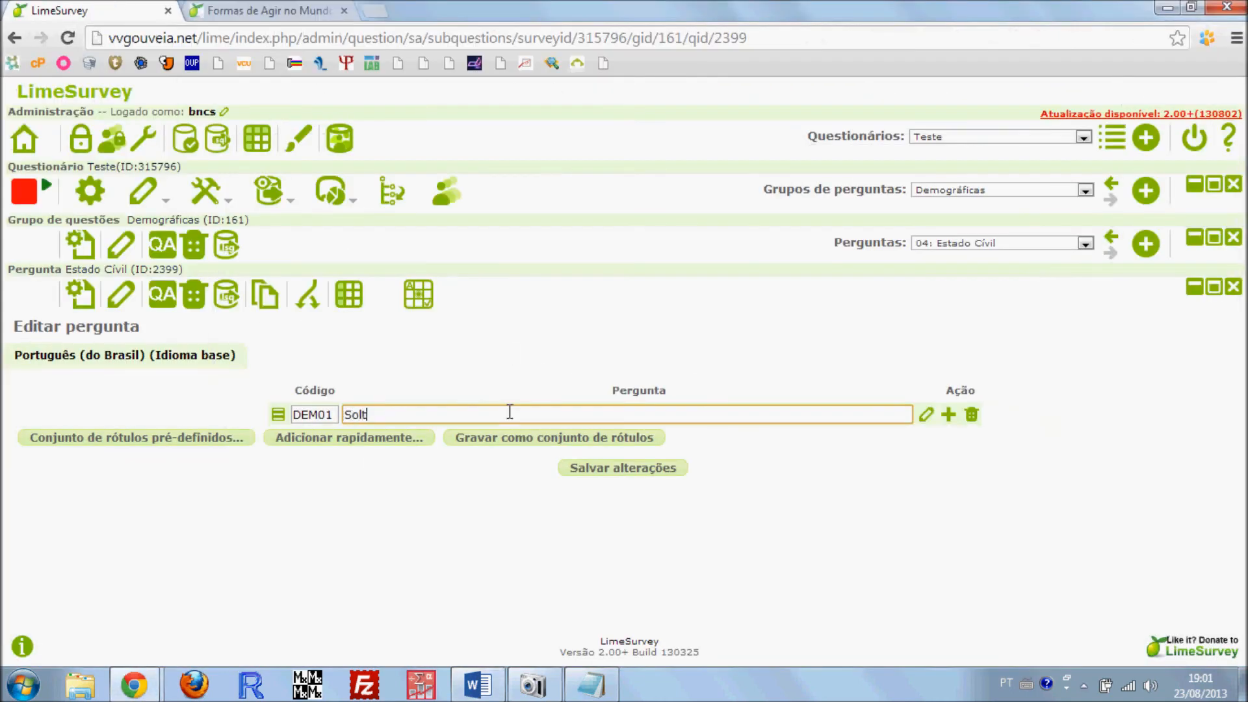
{"action": "type", "text": "olteiro"}
Add subquestions DEM02 with the text "Casado" and DEM03 with the text "Divórciado"
{"action": "left_click", "coordinate": [948, 414]}
{"action": "left_click", "coordinate": [452, 440]}
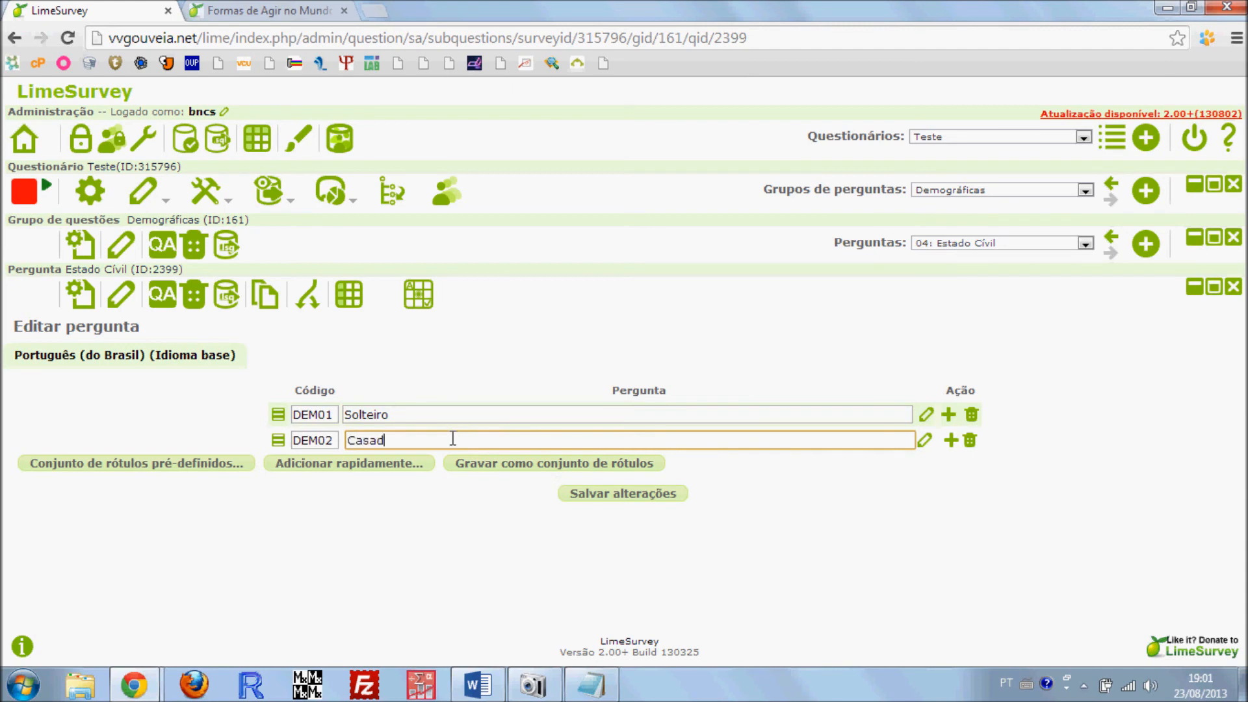
{"action": "left_click", "coordinate": [951, 440]}
{"action": "left_click", "coordinate": [380, 466]}
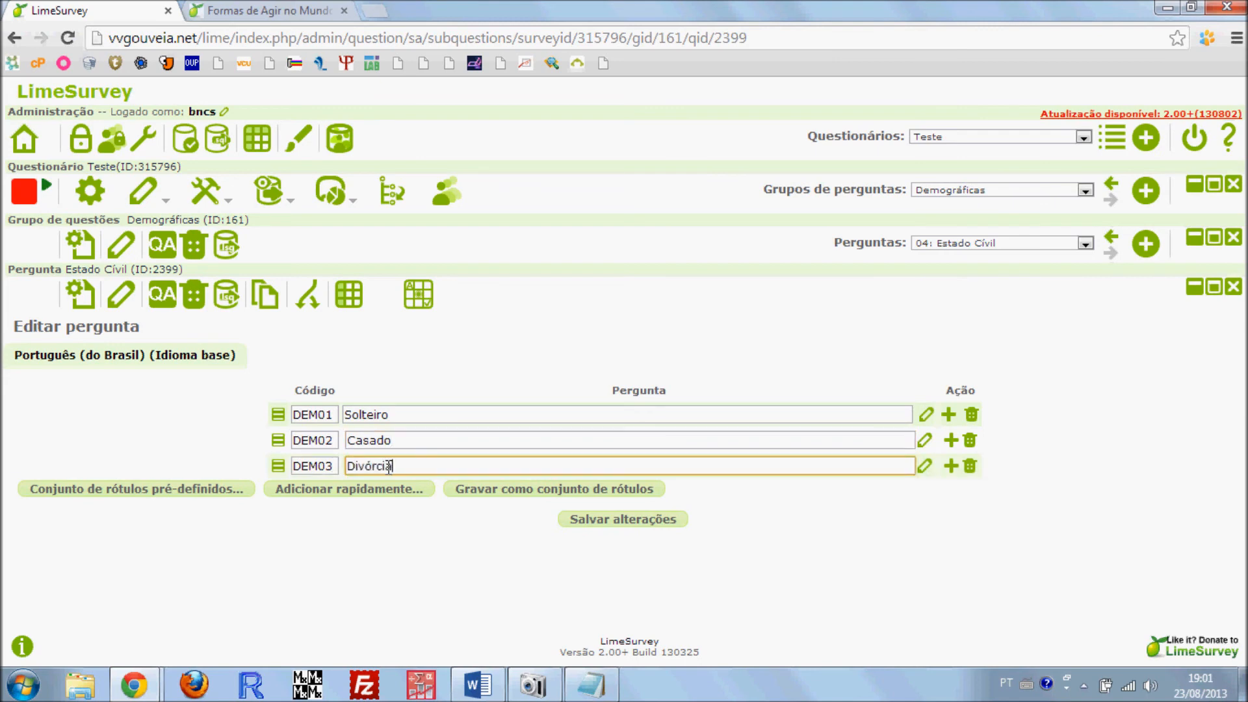
{"action": "type", "text": "Divórciado"}
Check the options in Word, correct the DEM03 text to "Divorciado" and add subquestion DEM04 with the text "Viúvo"
{"action": "key", "text": "alt+Tab"}
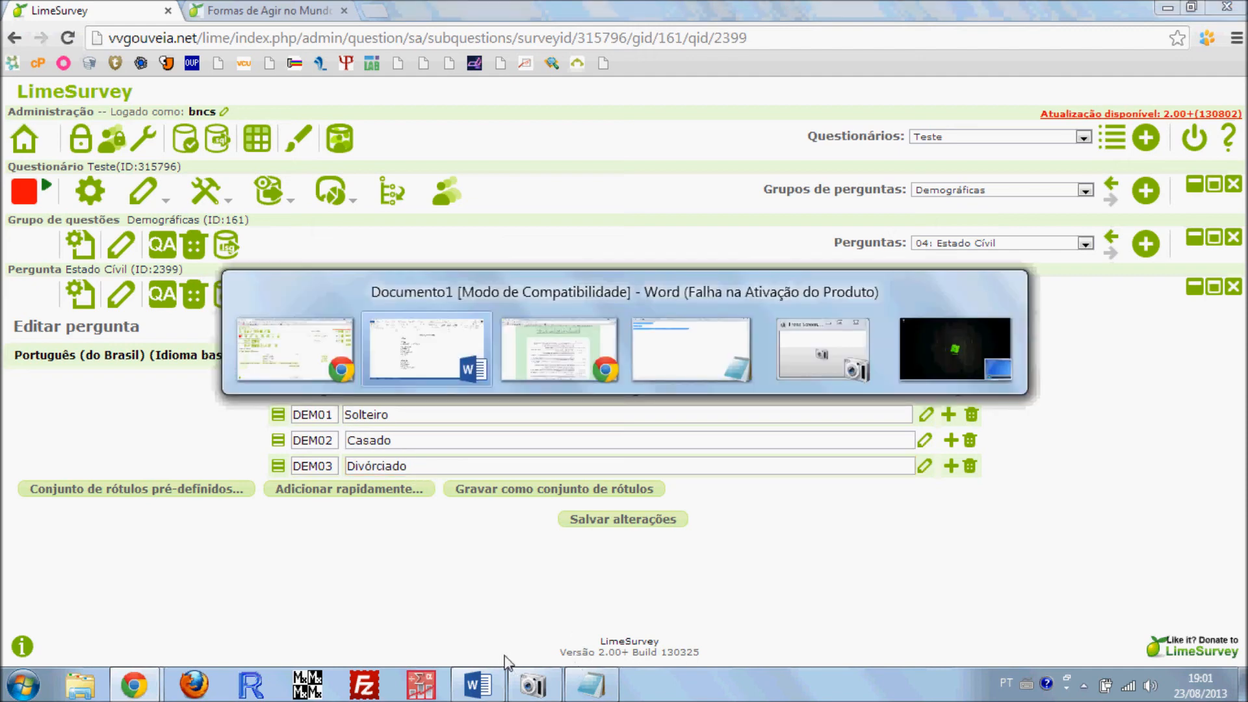
{"action": "key", "text": "alt+Tab"}
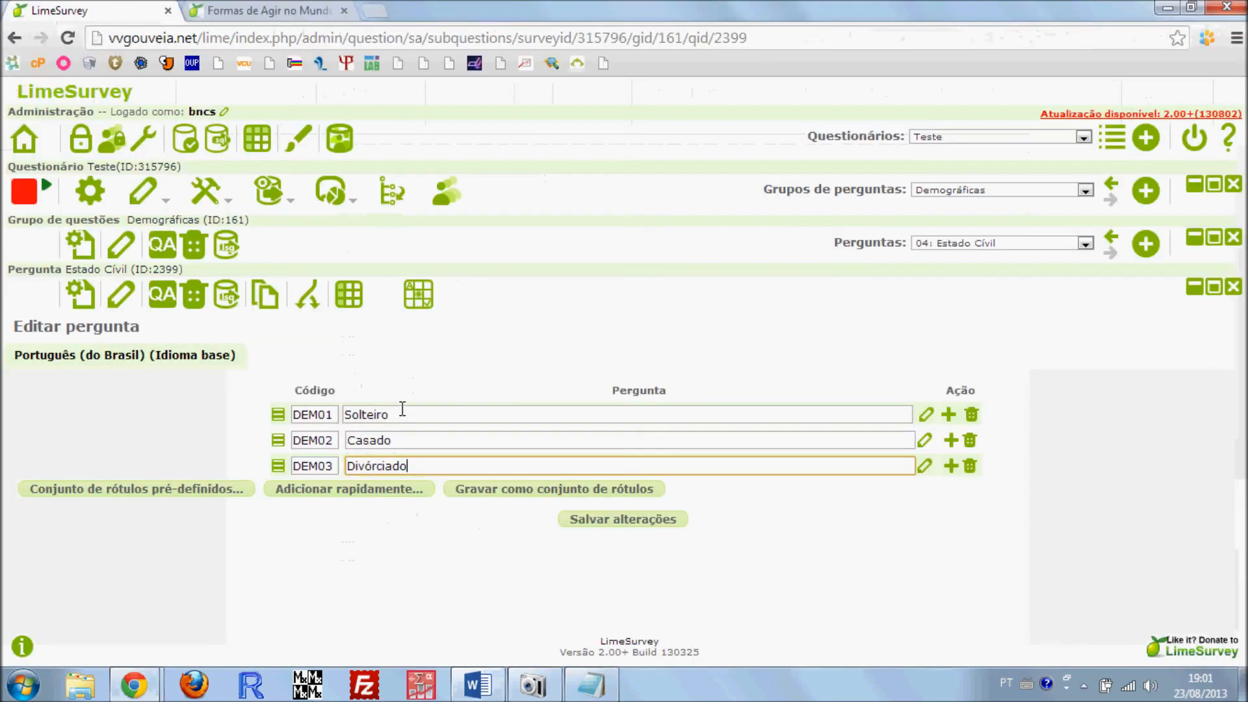
{"action": "left_click", "coordinate": [951, 466]}
{"action": "left_click", "coordinate": [511, 492]}
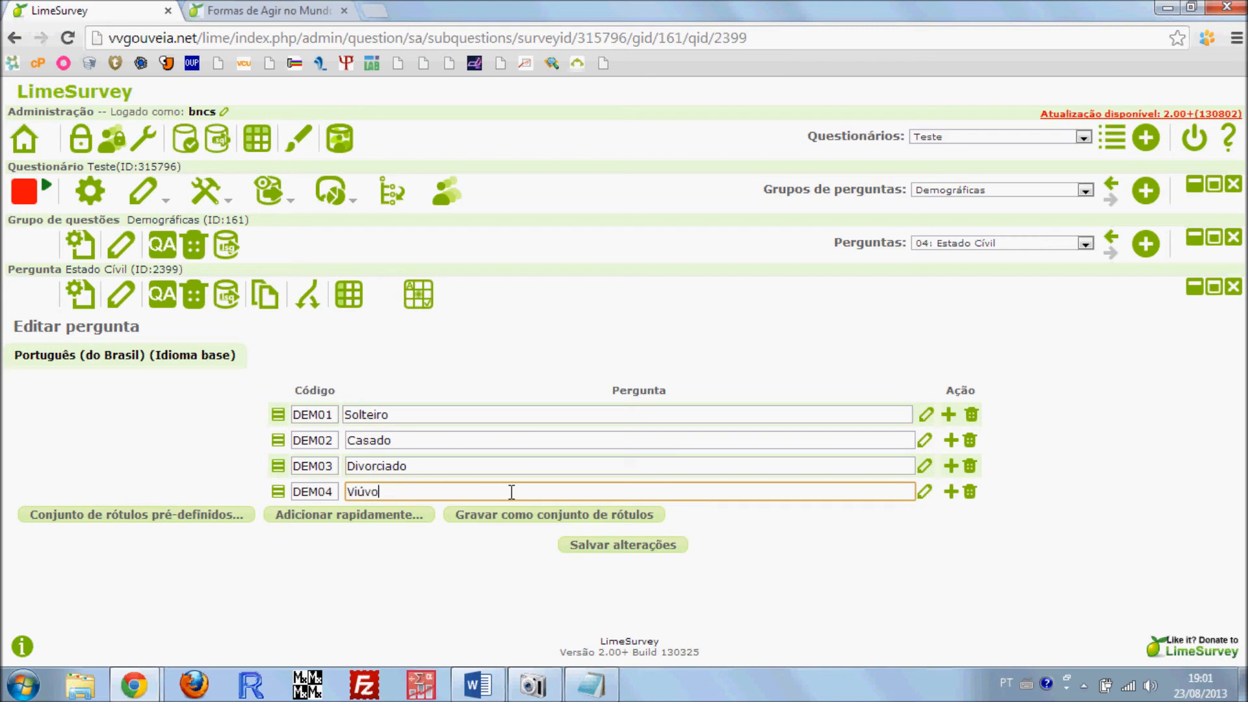
{"action": "left_click", "coordinate": [951, 492]}
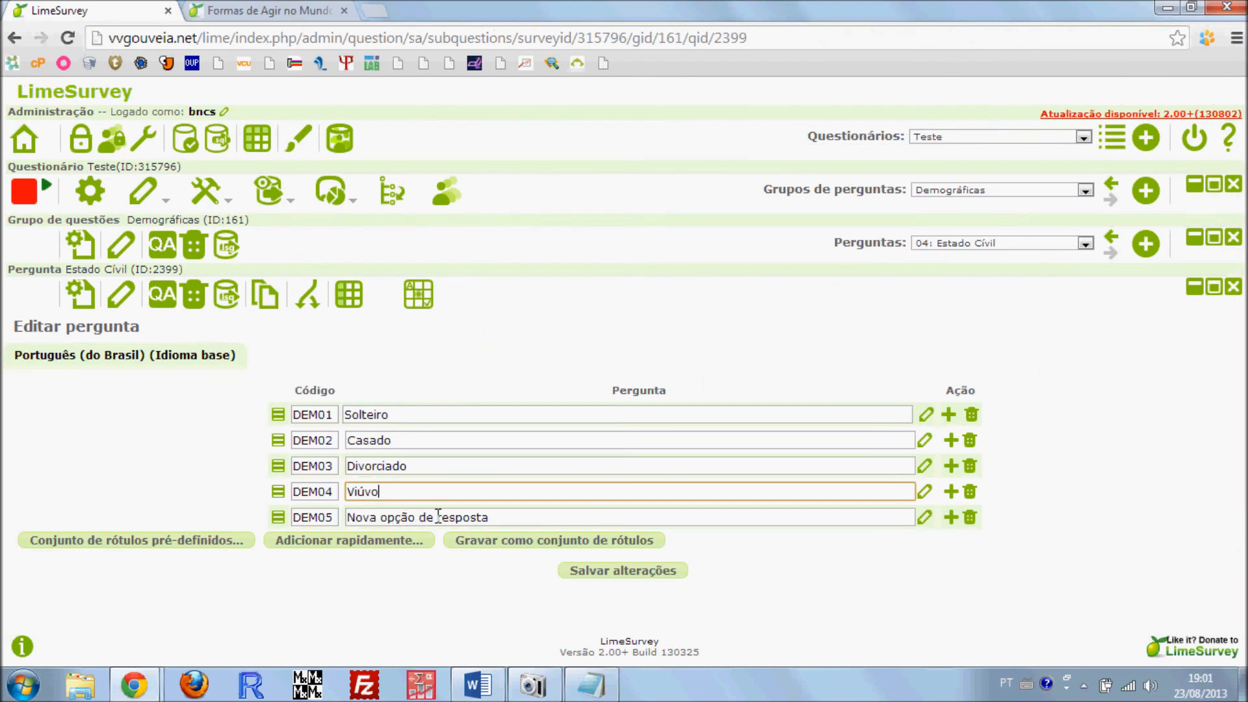
{"action": "left_click", "coordinate": [439, 517]}
{"action": "left_click_drag", "start_coordinate": [336, 520], "coordinate": [279, 517]}
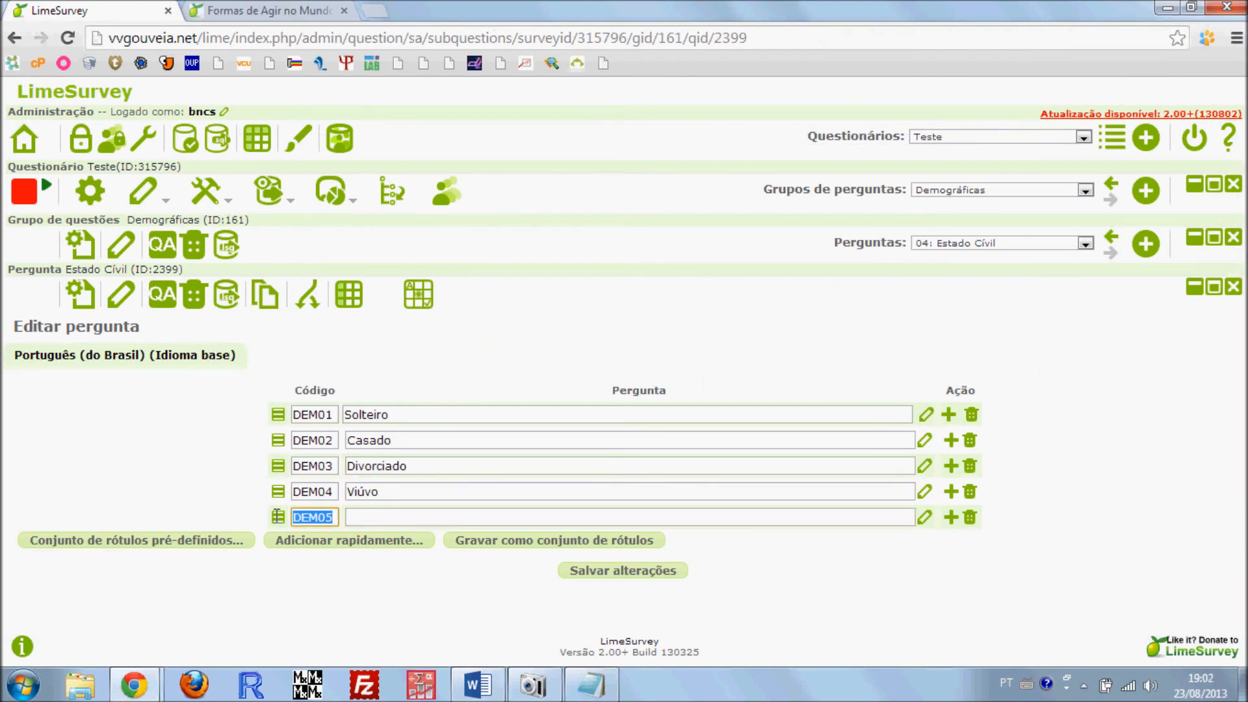
{"action": "left_click", "coordinate": [365, 522]}
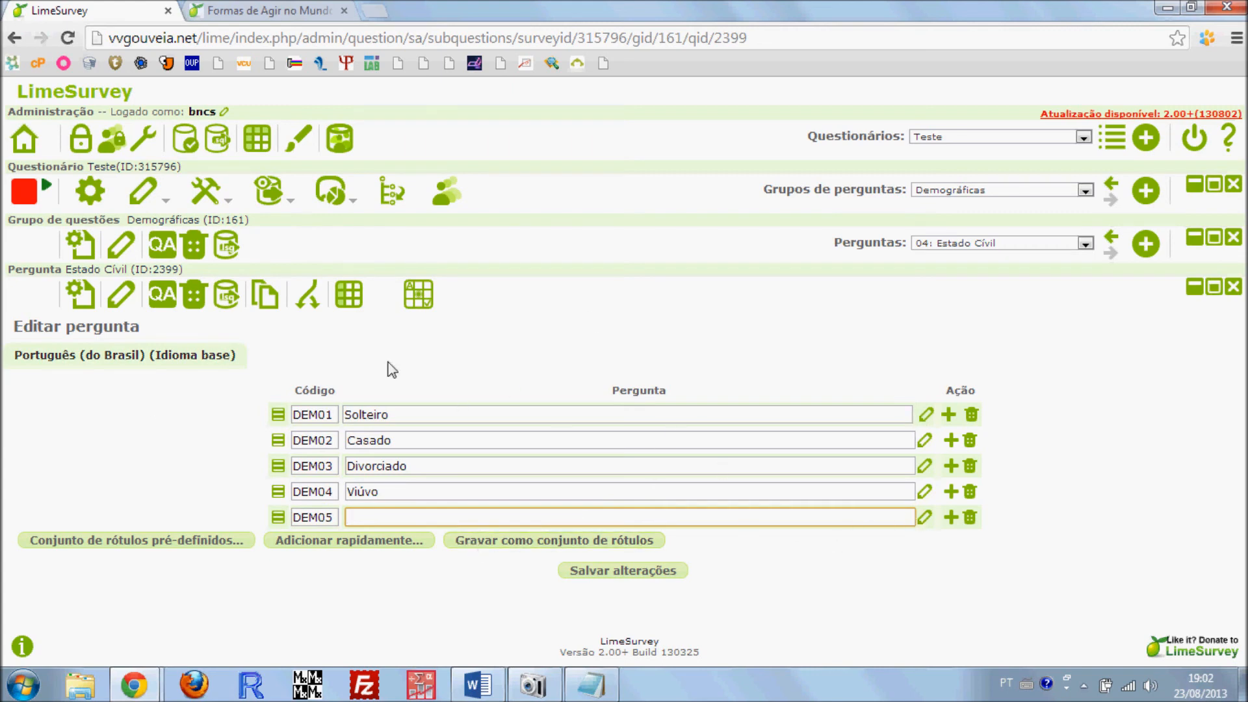
{"action": "left_click", "coordinate": [970, 517]}
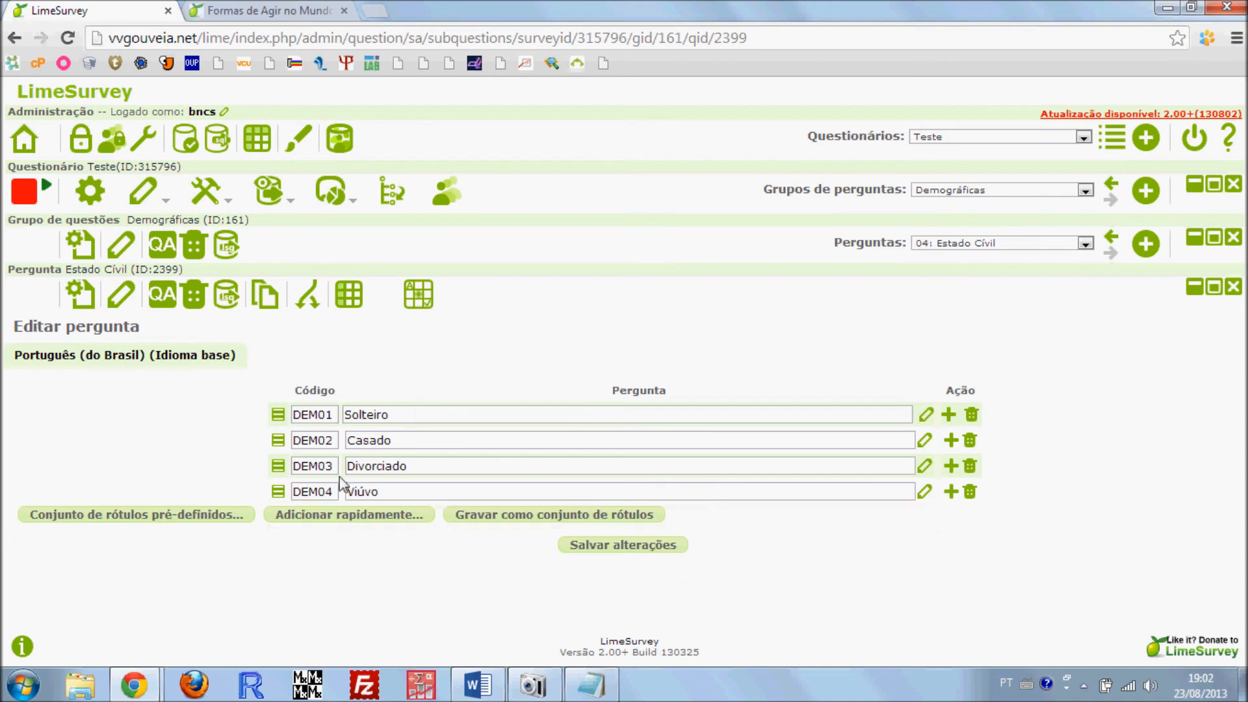
Save the Estado Cívil subquestions and check the opening text of the paper version in Word before returning to LimeSurvey
{"action": "left_click", "coordinate": [607, 547]}
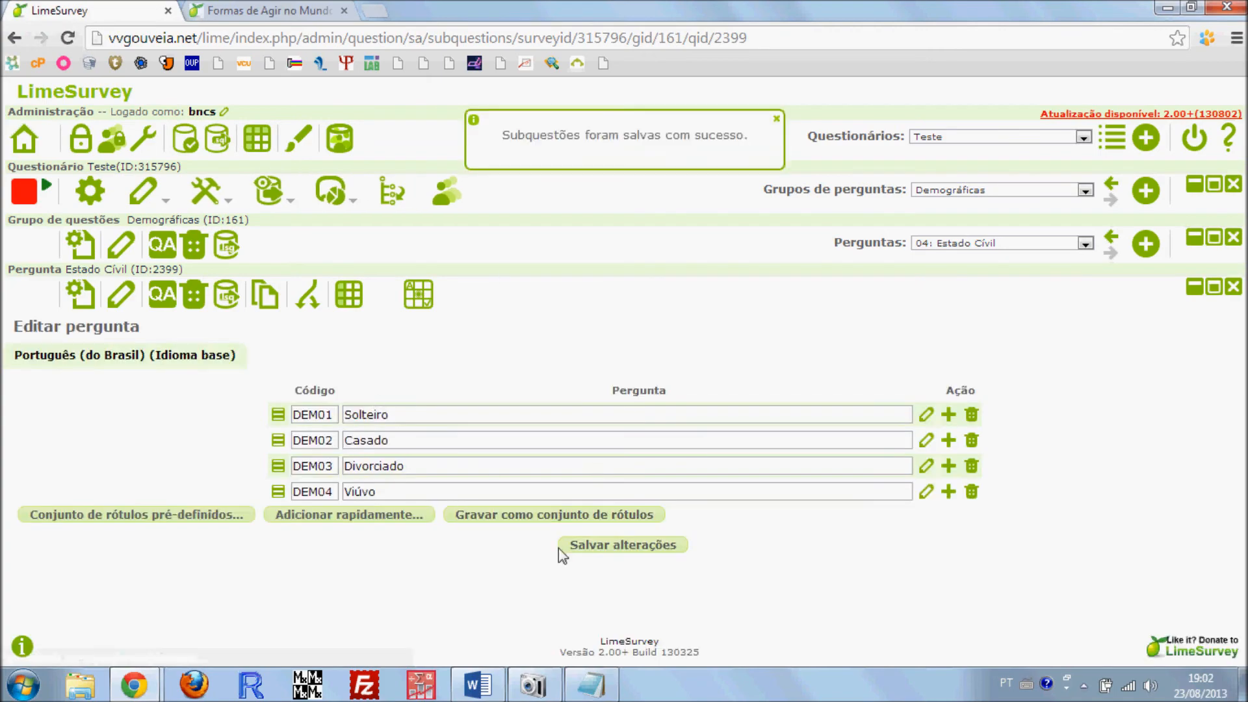
{"action": "left_click", "coordinate": [478, 684]}
{"action": "scroll", "coordinate": [651, 417], "scroll_direction": "up", "scroll_amount": 20}
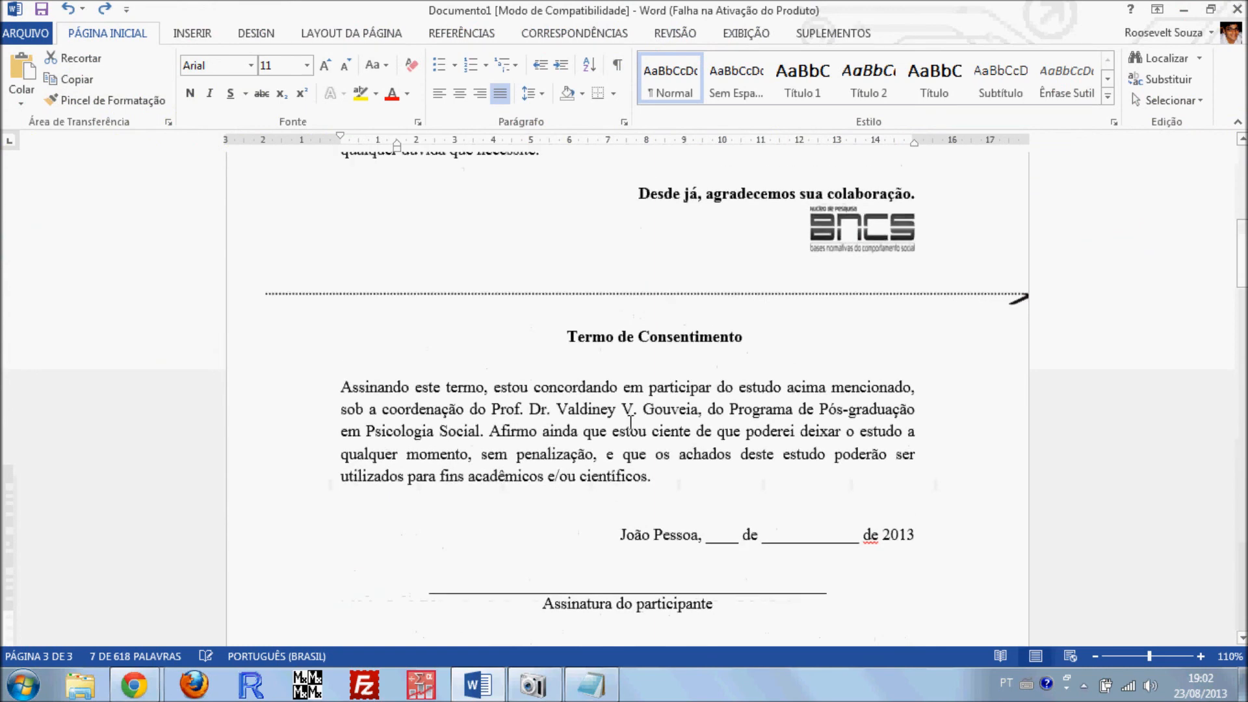
{"action": "scroll", "coordinate": [630, 422], "scroll_direction": "up", "scroll_amount": 4}
{"action": "mouse_move", "coordinate": [133, 683]}
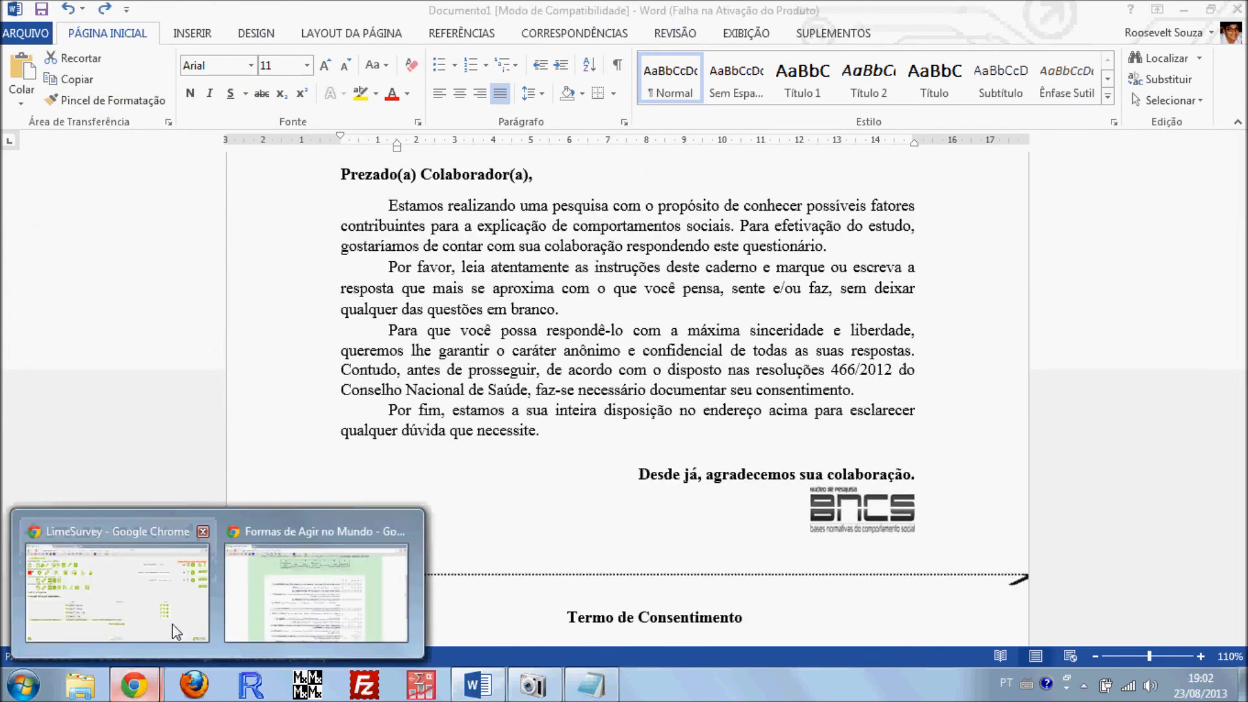
{"action": "left_click", "coordinate": [174, 628]}
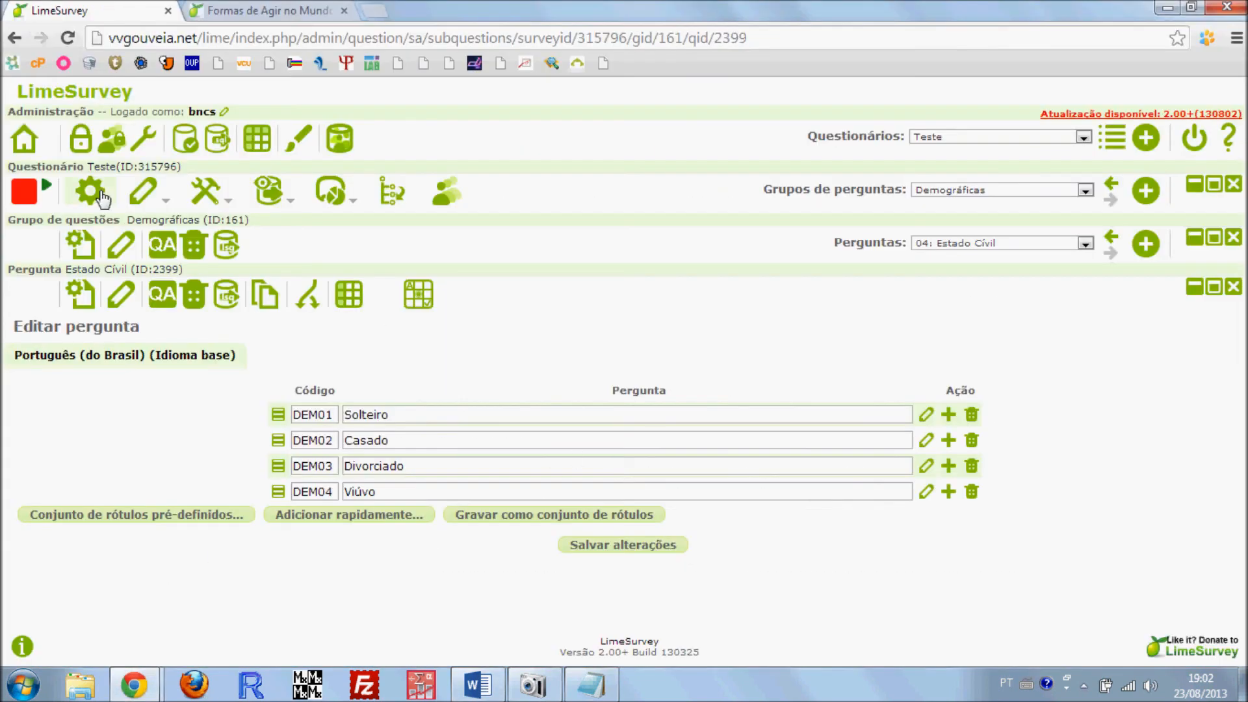
Start a test run of the Teste questionnaire, go past the welcome page and review the Questionário da Valores instructions and items
{"action": "left_click", "coordinate": [90, 191]}
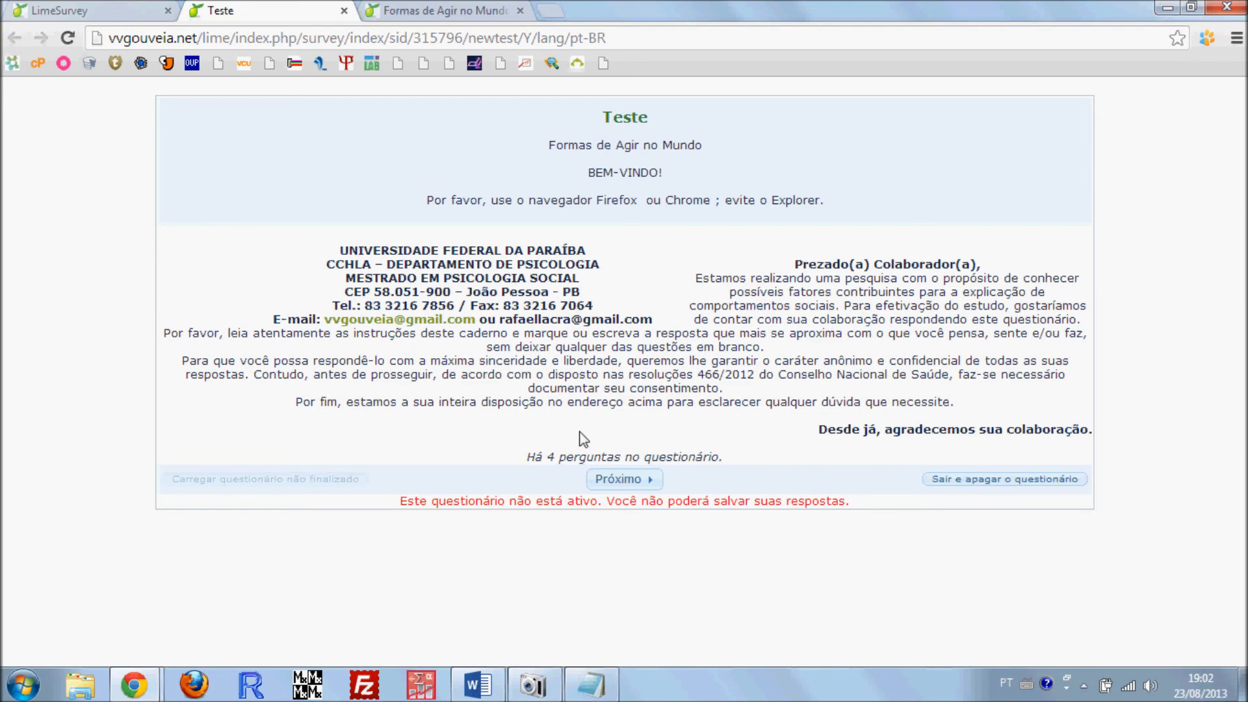
{"action": "left_click", "coordinate": [618, 482]}
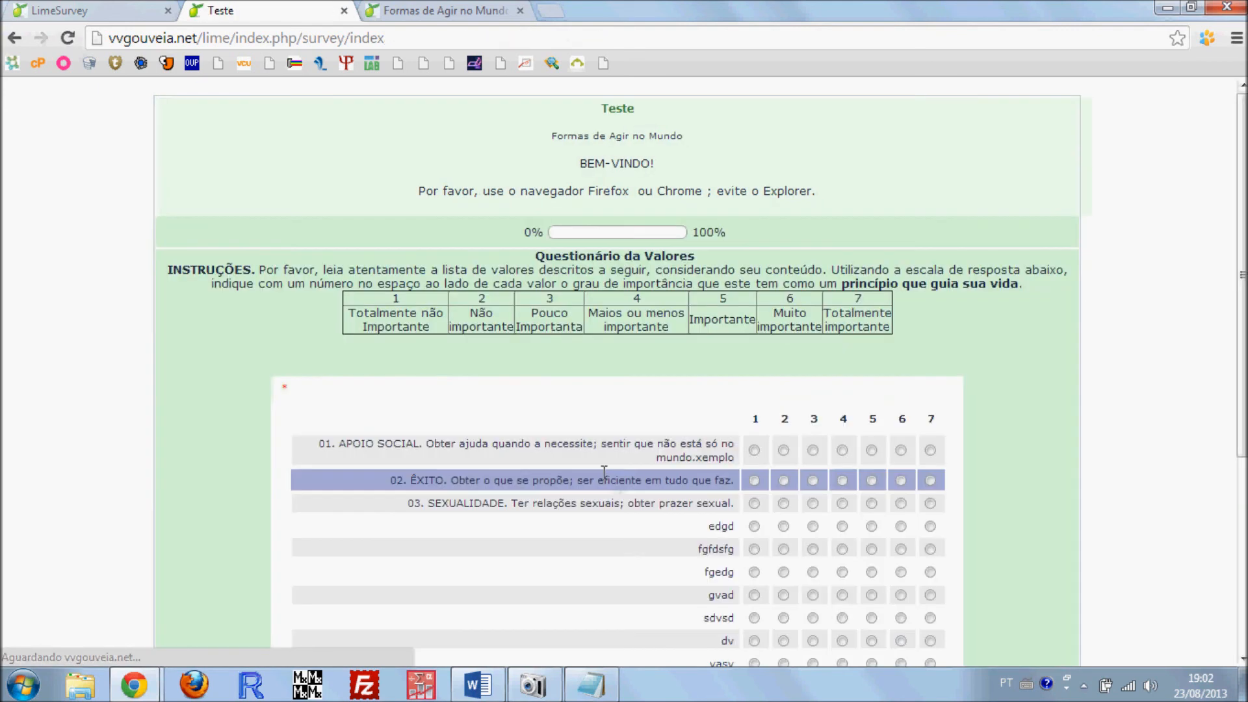
{"action": "scroll", "coordinate": [151, 318], "scroll_direction": "down", "scroll_amount": 2}
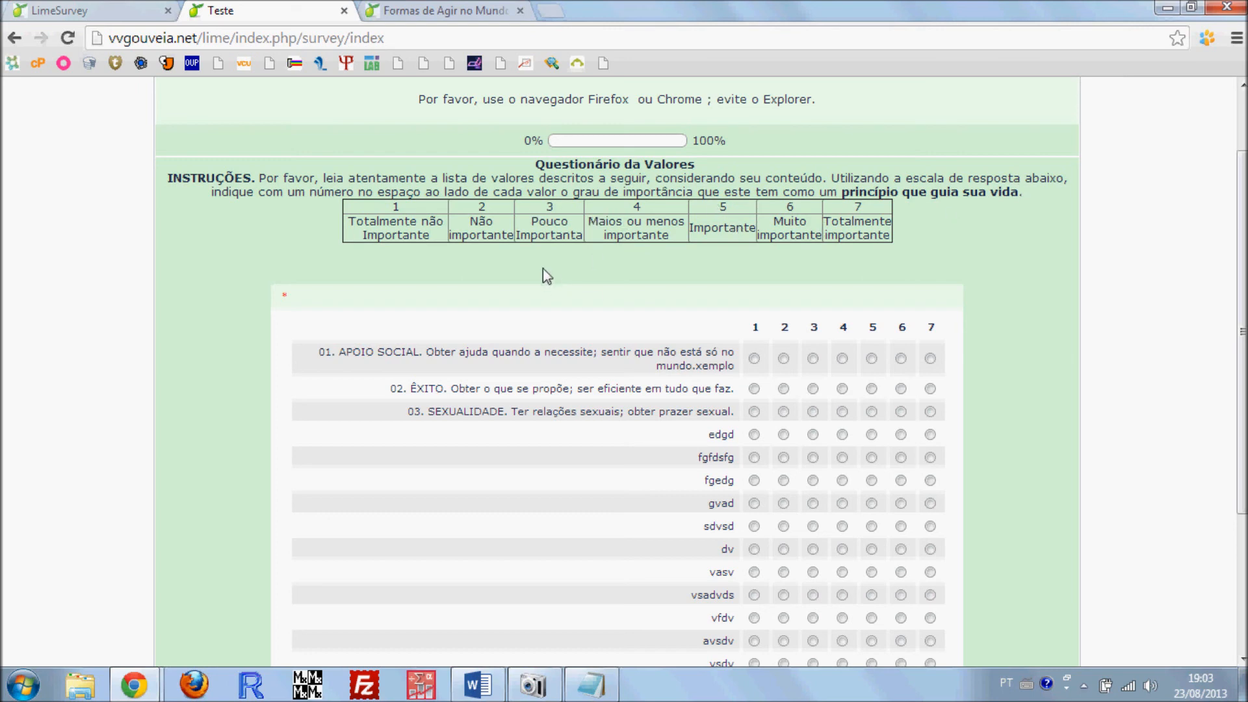
{"action": "scroll", "coordinate": [543, 267], "scroll_direction": "down", "scroll_amount": 1}
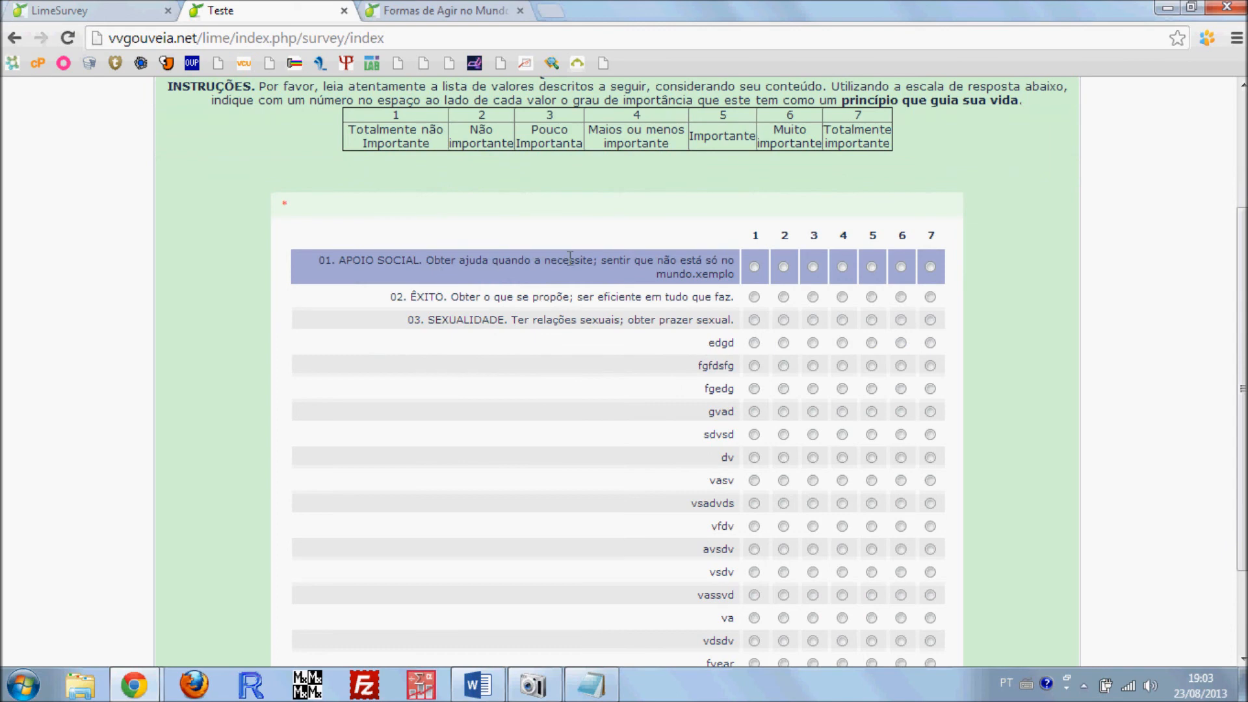
{"action": "left_click_drag", "start_coordinate": [323, 261], "coordinate": [591, 263]}
{"action": "left_click_drag", "start_coordinate": [408, 299], "coordinate": [646, 357]}
{"action": "left_click", "coordinate": [648, 374]}
{"action": "scroll", "coordinate": [605, 610], "scroll_direction": "down", "scroll_amount": 2}
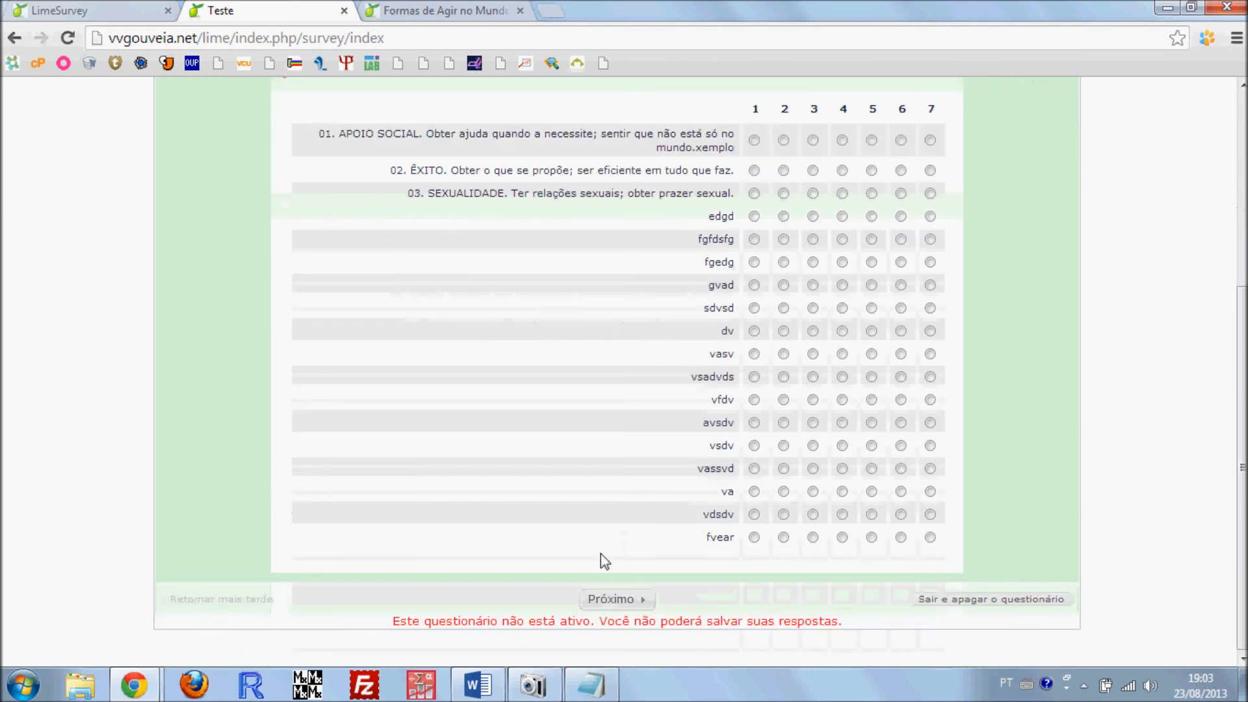
{"action": "scroll", "coordinate": [592, 477], "scroll_direction": "up", "scroll_amount": 4}
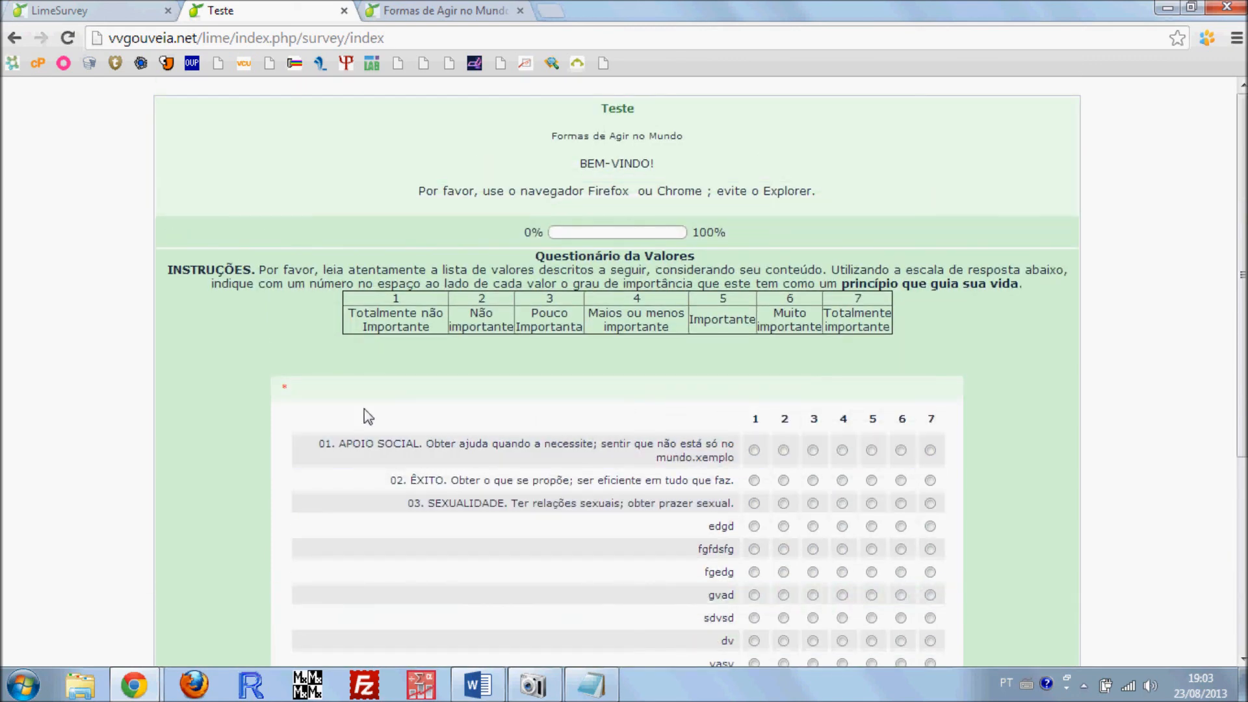
{"action": "scroll", "coordinate": [494, 377], "scroll_direction": "down", "scroll_amount": 5}
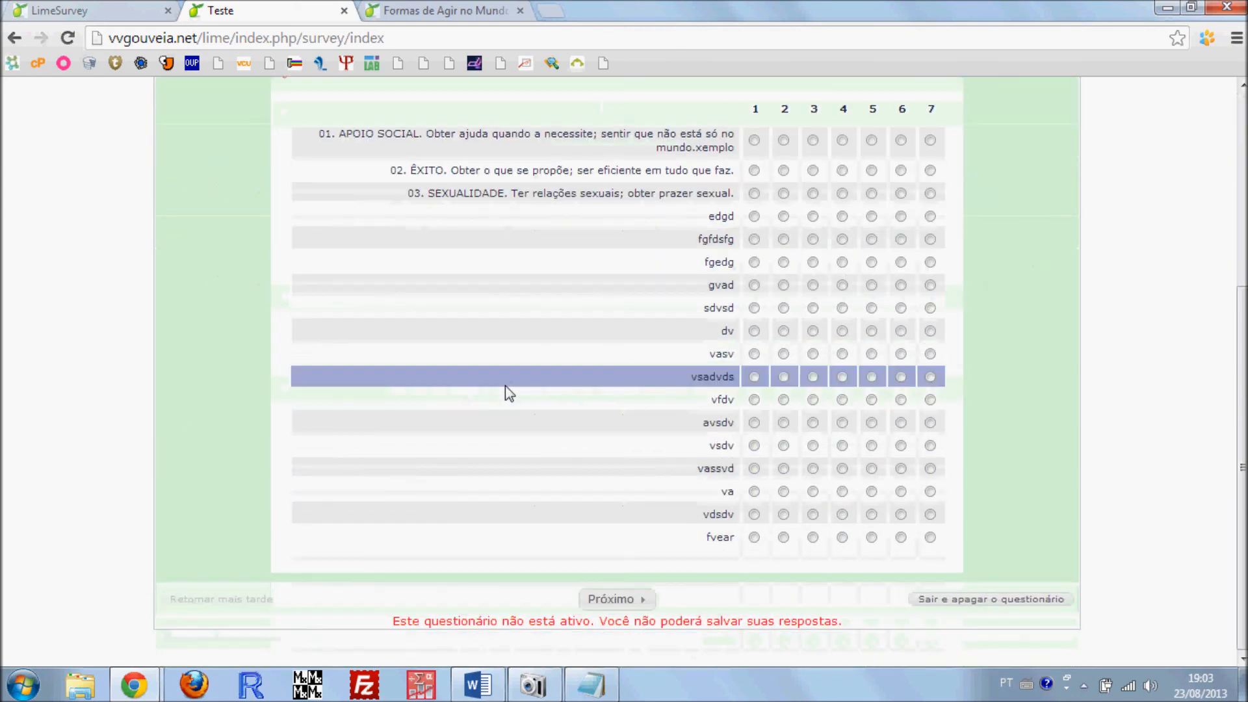
{"action": "scroll", "coordinate": [604, 549], "scroll_direction": "up", "scroll_amount": 2}
{"action": "scroll", "coordinate": [611, 550], "scroll_direction": "up", "scroll_amount": 3}
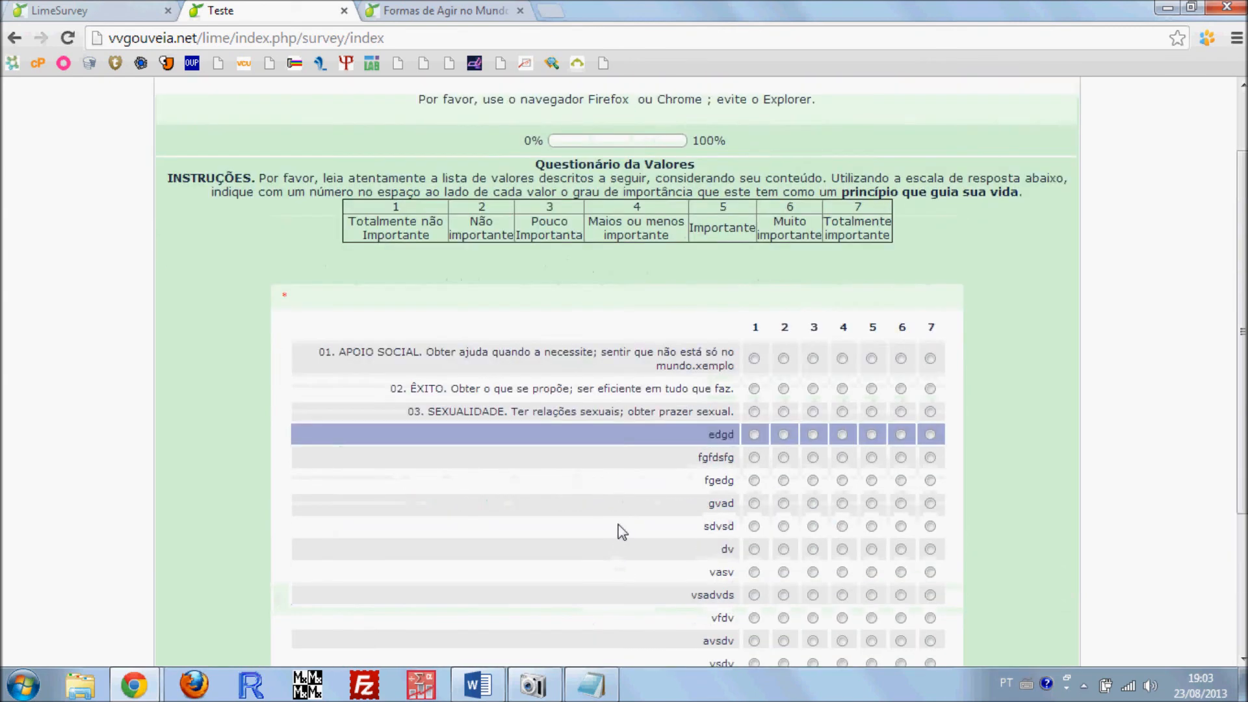
{"action": "scroll", "coordinate": [611, 549], "scroll_direction": "down", "scroll_amount": 4}
Try to continue from the Questionário da Valores page with its mandatory items unanswered
{"action": "left_click", "coordinate": [613, 598]}
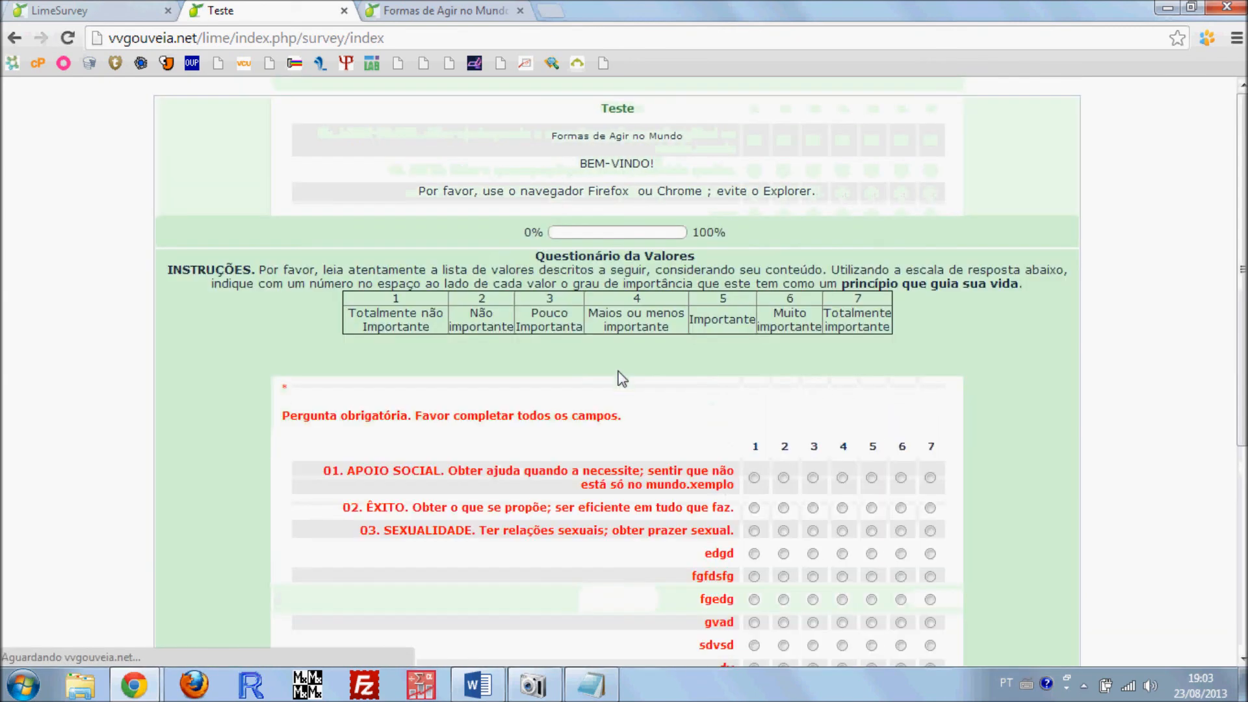
{"action": "scroll", "coordinate": [648, 383], "scroll_direction": "down", "scroll_amount": 3}
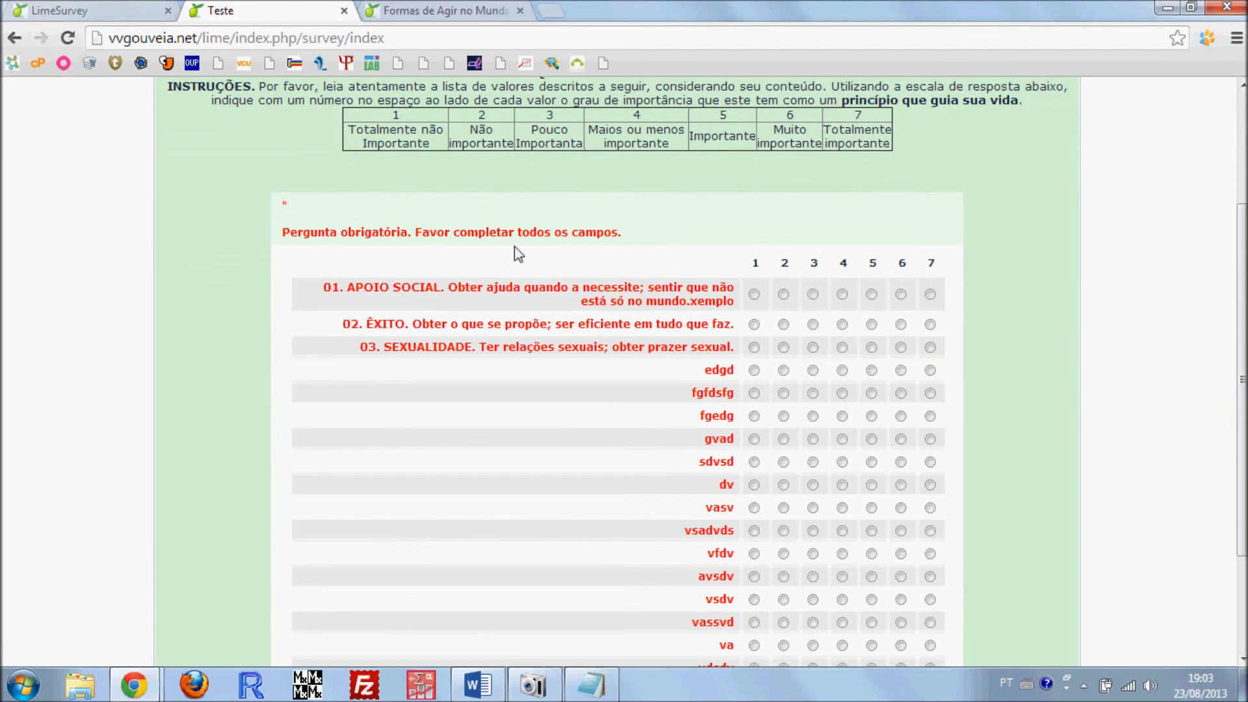
{"action": "scroll", "coordinate": [715, 255], "scroll_direction": "down", "scroll_amount": 1}
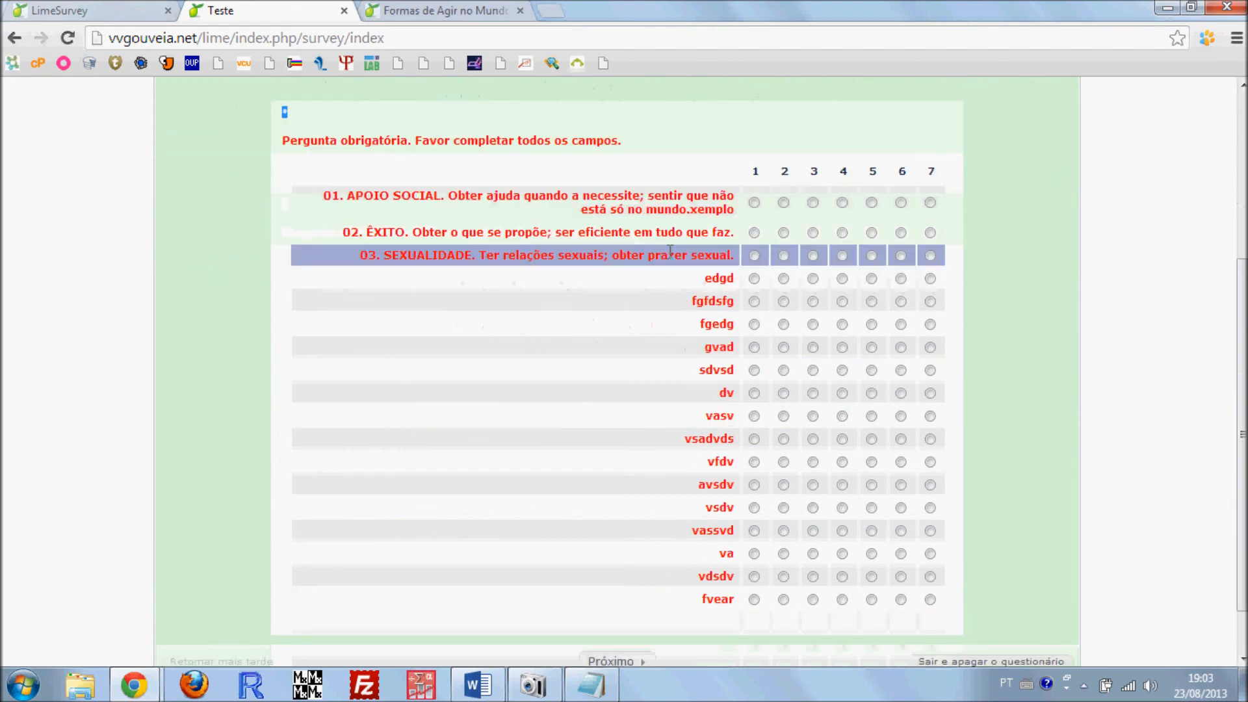
Answer every item of the Questionário da Valores with 1 and continue to the next page
{"action": "left_click", "coordinate": [754, 202]}
{"action": "left_click", "coordinate": [754, 232]}
{"action": "left_click", "coordinate": [754, 254]}
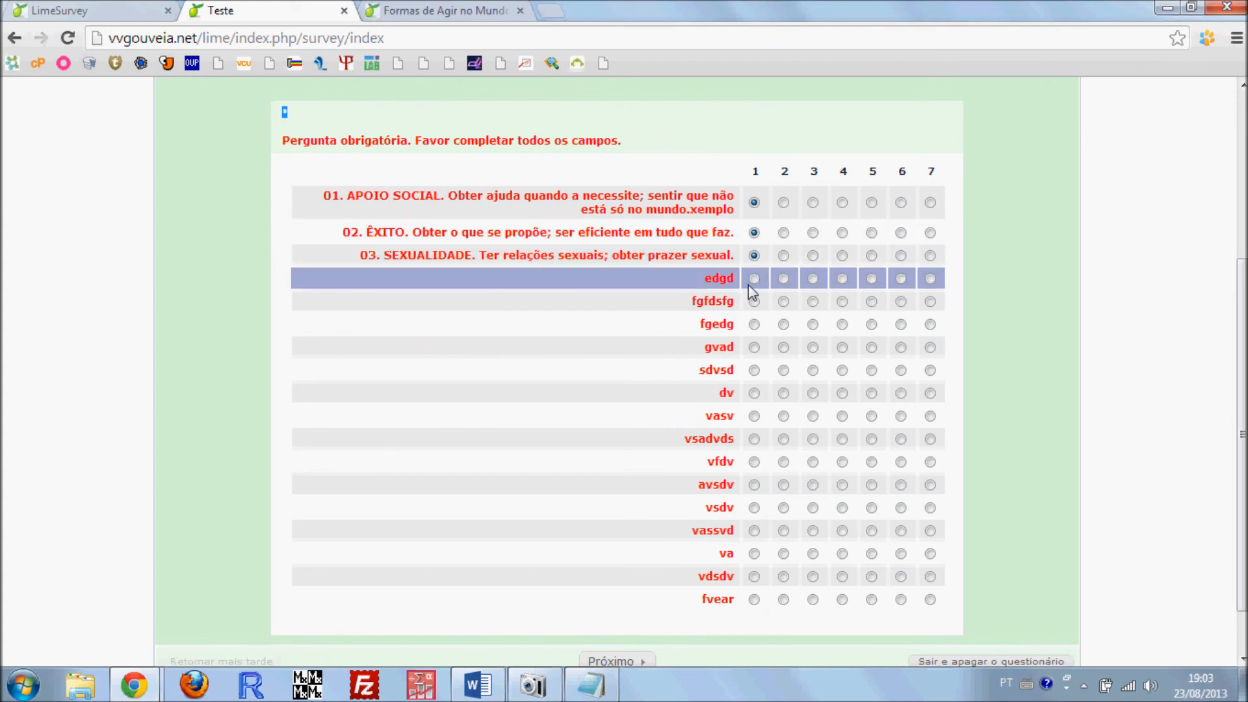
{"action": "left_click", "coordinate": [754, 278]}
{"action": "left_click", "coordinate": [754, 301]}
{"action": "left_click", "coordinate": [754, 347]}
{"action": "left_click", "coordinate": [753, 324]}
{"action": "left_click", "coordinate": [754, 370]}
{"action": "left_click", "coordinate": [754, 392]}
{"action": "left_click", "coordinate": [754, 416]}
{"action": "left_click", "coordinate": [754, 438]}
{"action": "left_click", "coordinate": [754, 461]}
{"action": "left_click", "coordinate": [754, 485]}
{"action": "left_click", "coordinate": [754, 507]}
{"action": "left_click", "coordinate": [754, 531]}
{"action": "left_click", "coordinate": [754, 553]}
{"action": "left_click", "coordinate": [754, 576]}
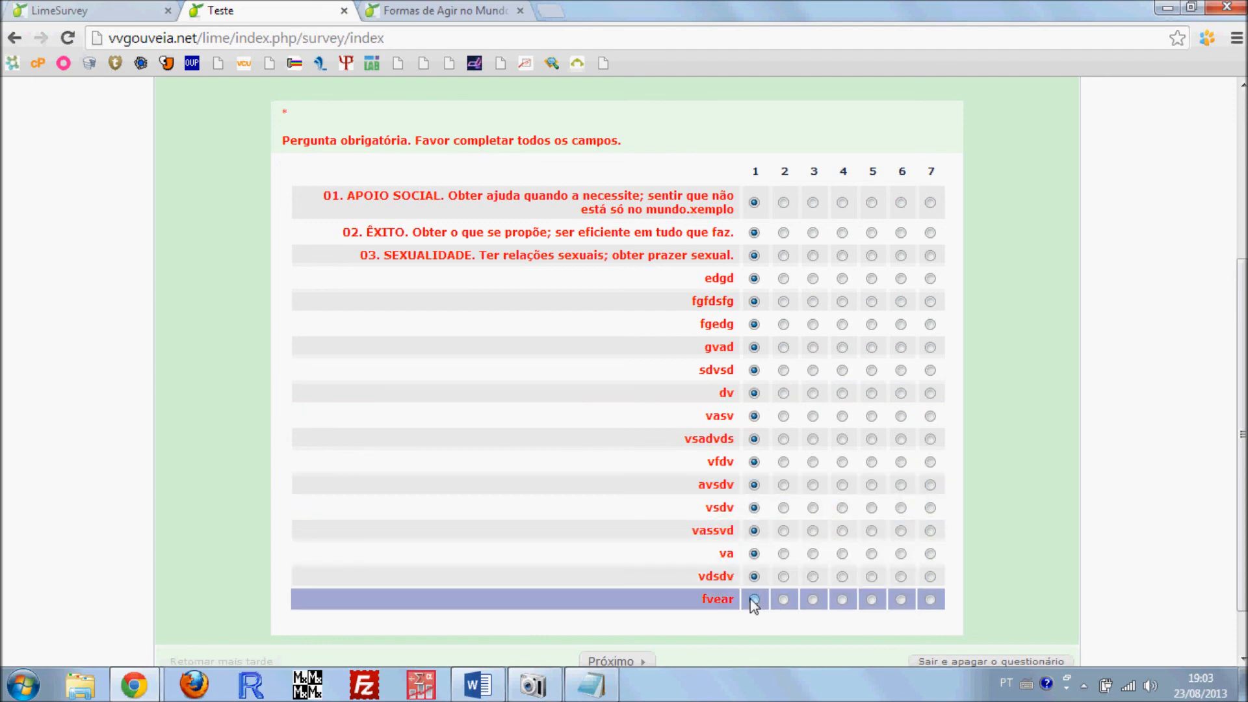
{"action": "left_click", "coordinate": [754, 598]}
{"action": "scroll", "coordinate": [715, 572], "scroll_direction": "down", "scroll_amount": 1}
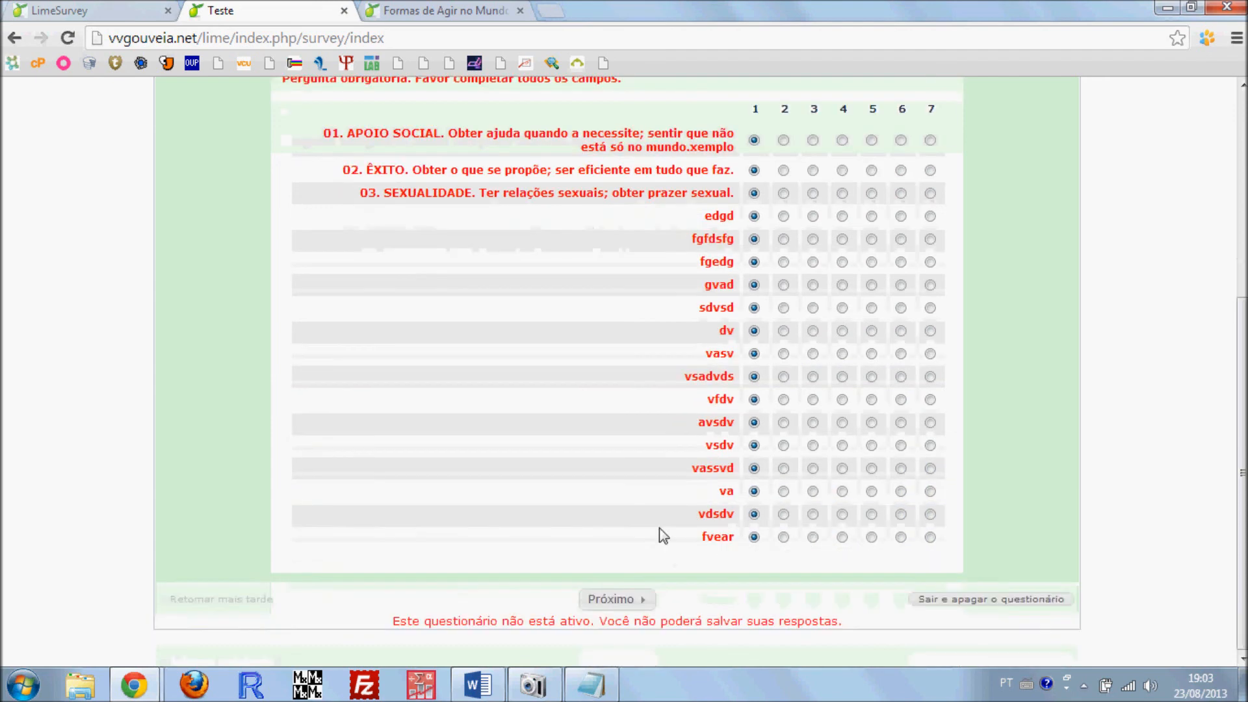
{"action": "left_click", "coordinate": [640, 601]}
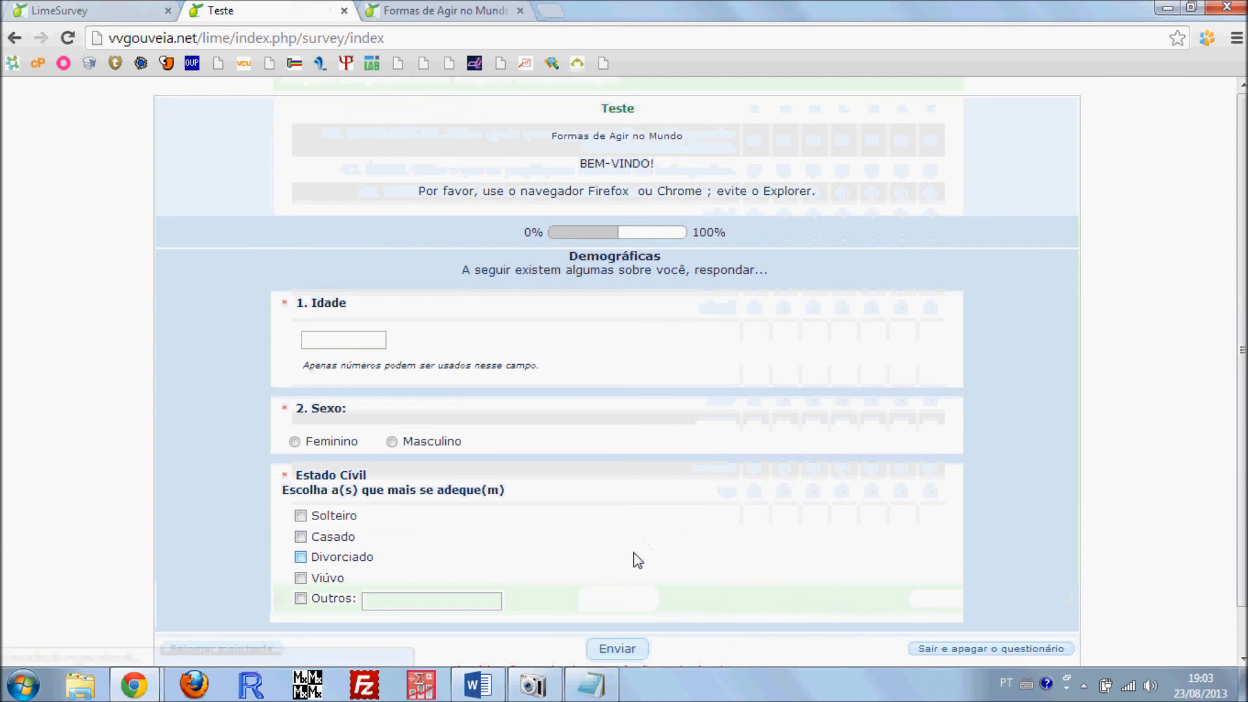
Fill in the Demográficas page with Idade 25, Sexo Masculino and Estado Cívil Solteiro, and submit the questionnaire
{"action": "scroll", "coordinate": [163, 325], "scroll_direction": "down", "scroll_amount": 1}
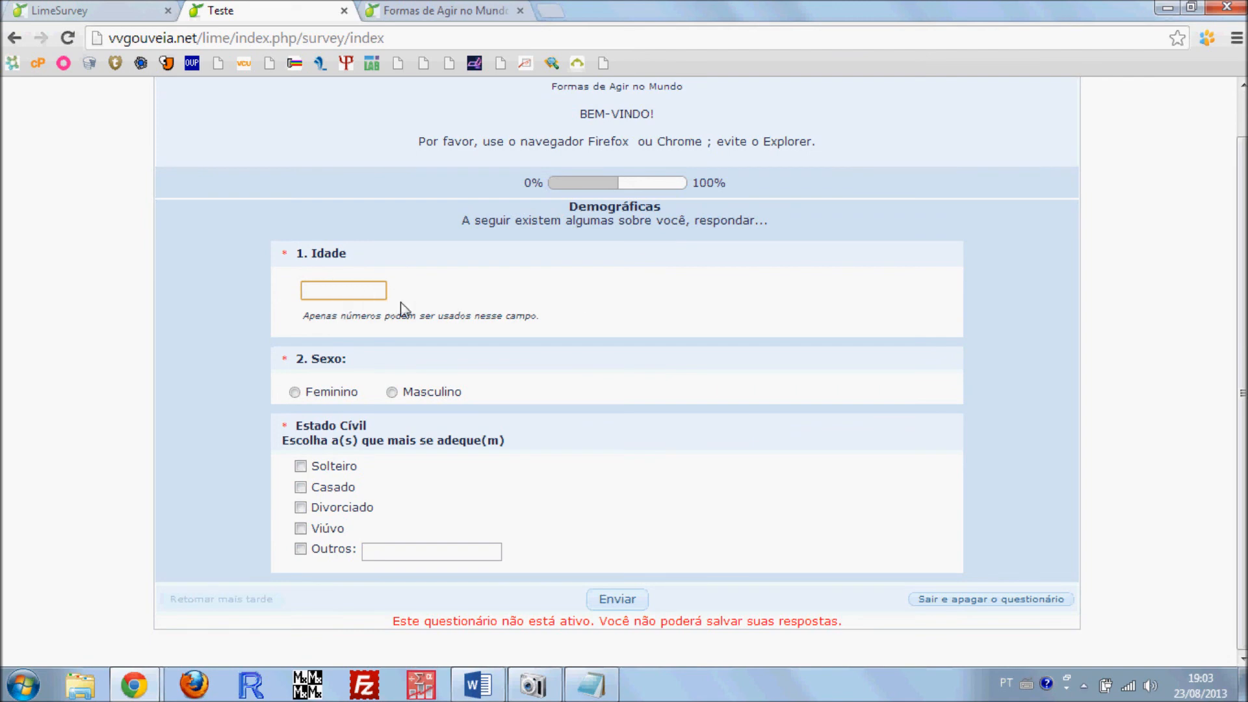
{"action": "left_click", "coordinate": [302, 383]}
{"action": "left_click", "coordinate": [331, 290]}
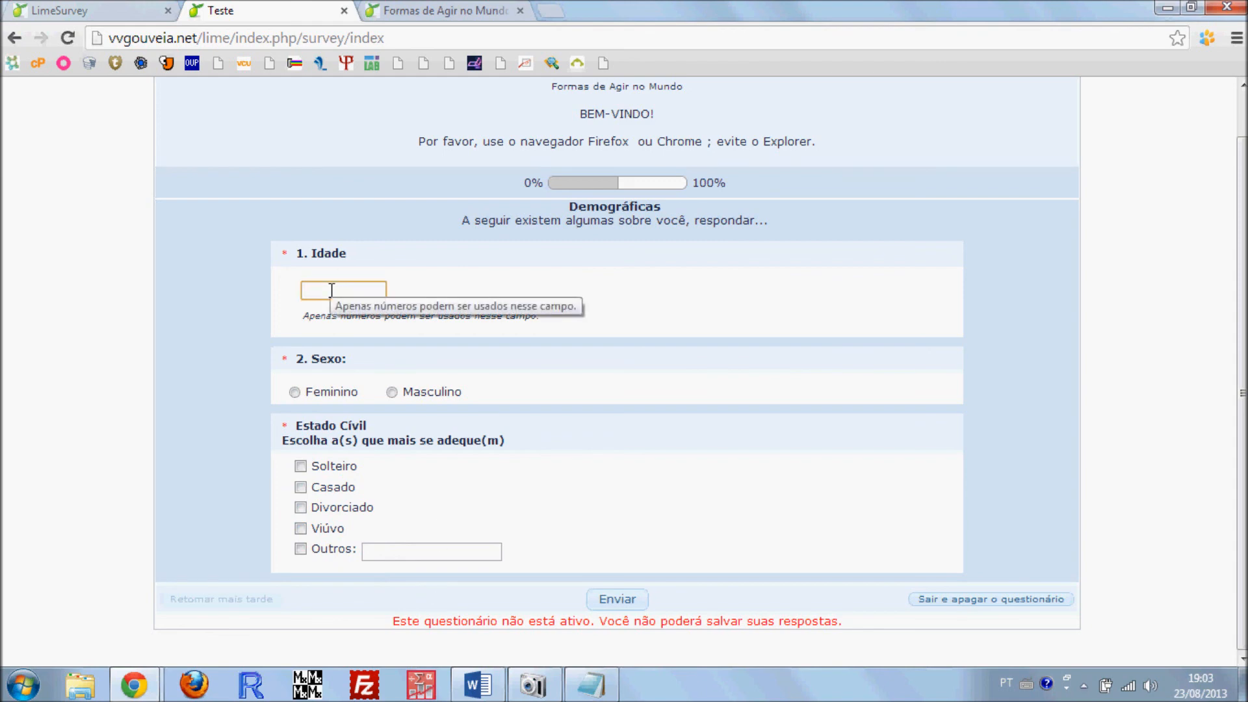
{"action": "left_click", "coordinate": [392, 392]}
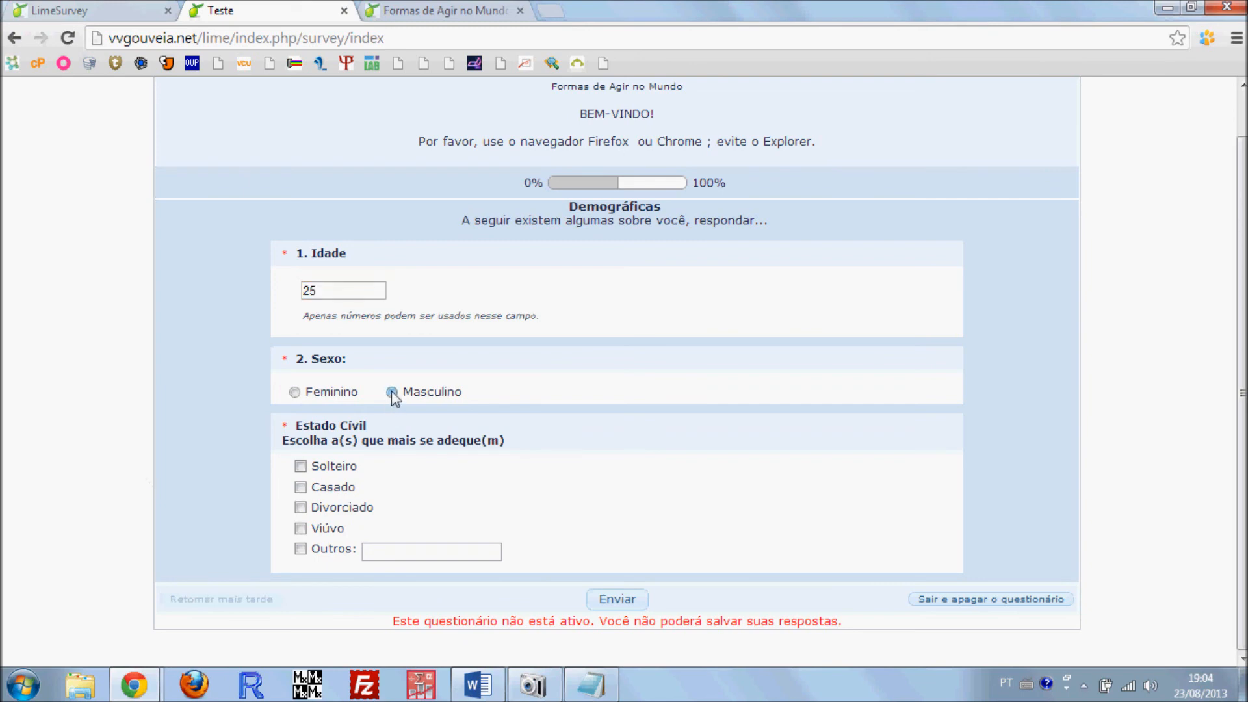
{"action": "left_click", "coordinate": [300, 467]}
{"action": "left_click", "coordinate": [614, 602]}
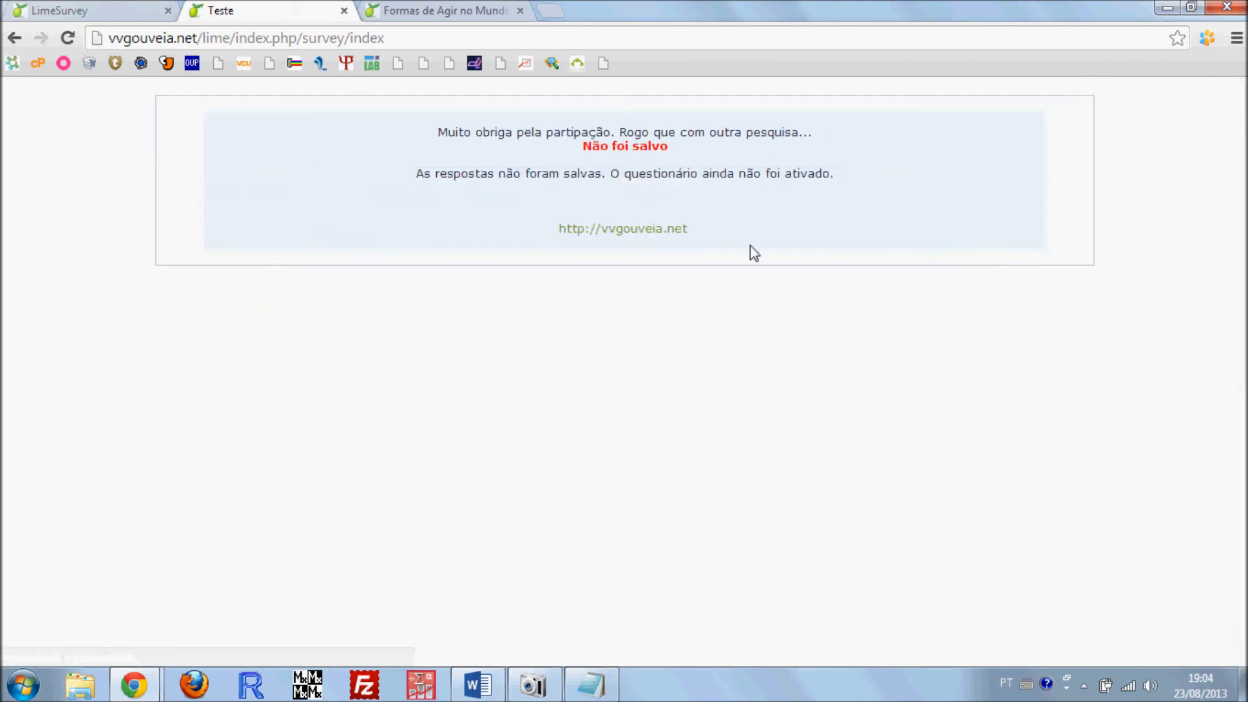
Review the closing message of the test run, follow its vvgouveia.net end link and close the test page
{"action": "left_click_drag", "start_coordinate": [438, 133], "coordinate": [725, 195]}
{"action": "left_click", "coordinate": [472, 134]}
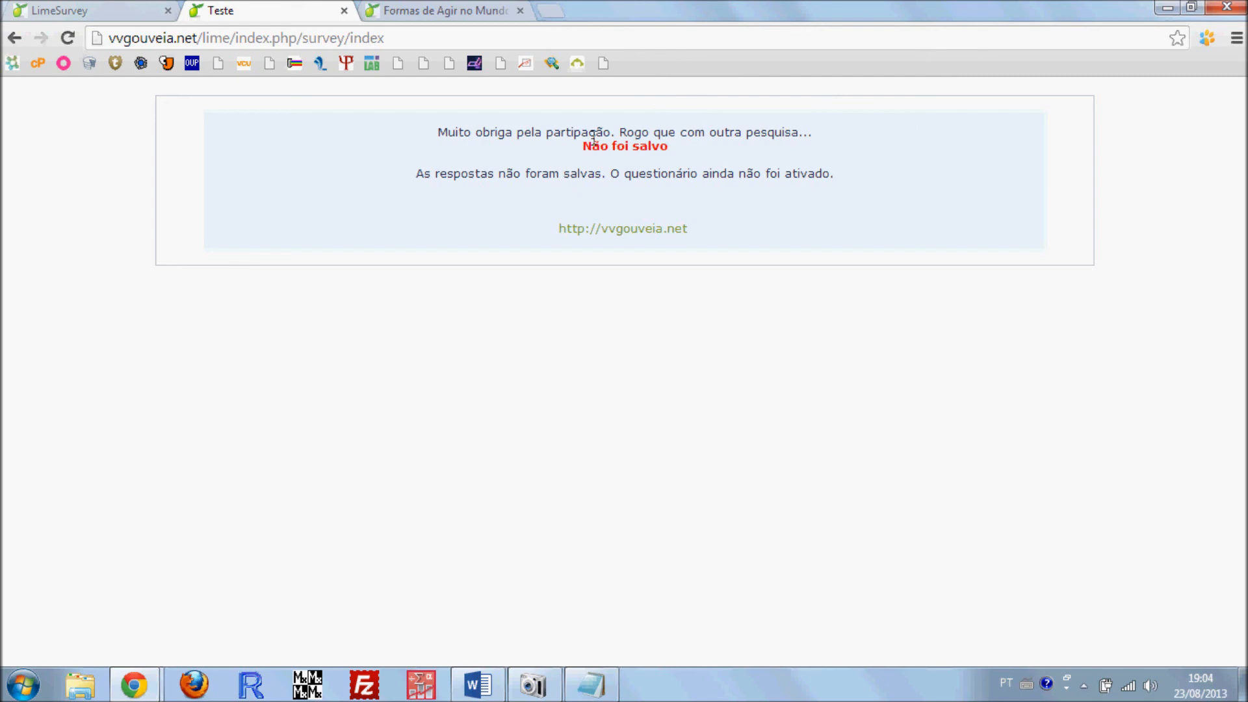
{"action": "left_click_drag", "start_coordinate": [582, 142], "coordinate": [662, 152]}
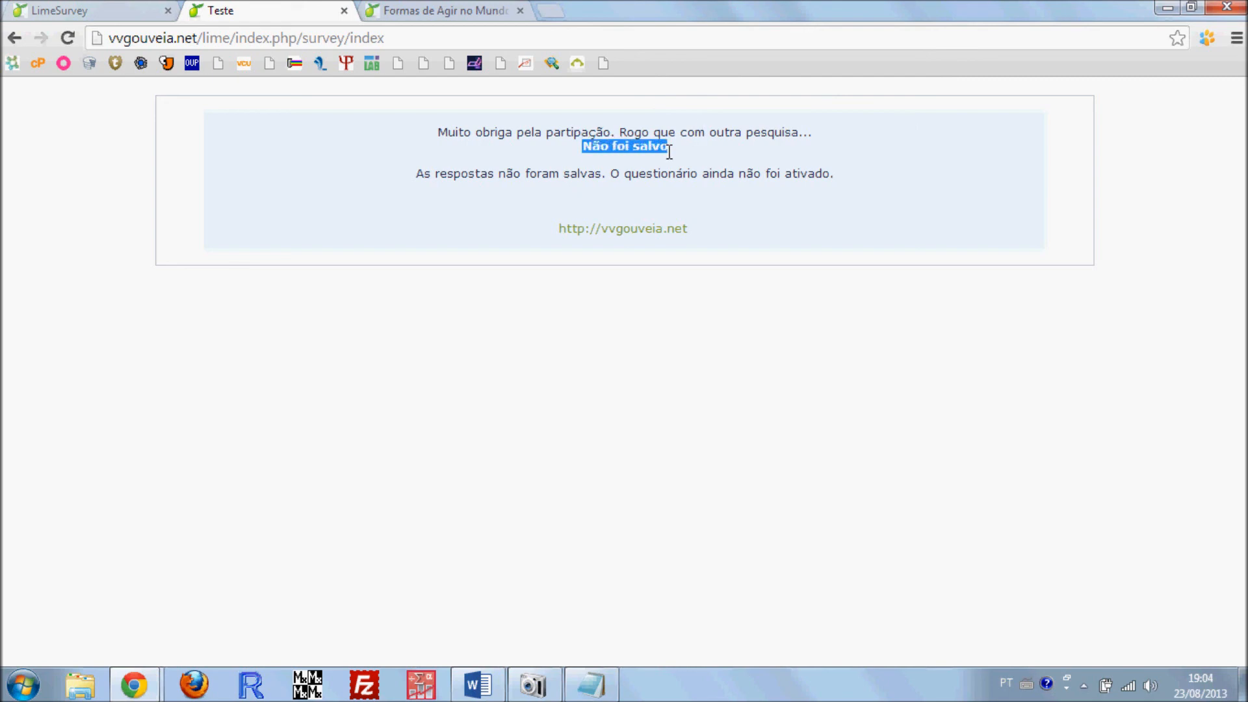
{"action": "left_click", "coordinate": [121, 10]}
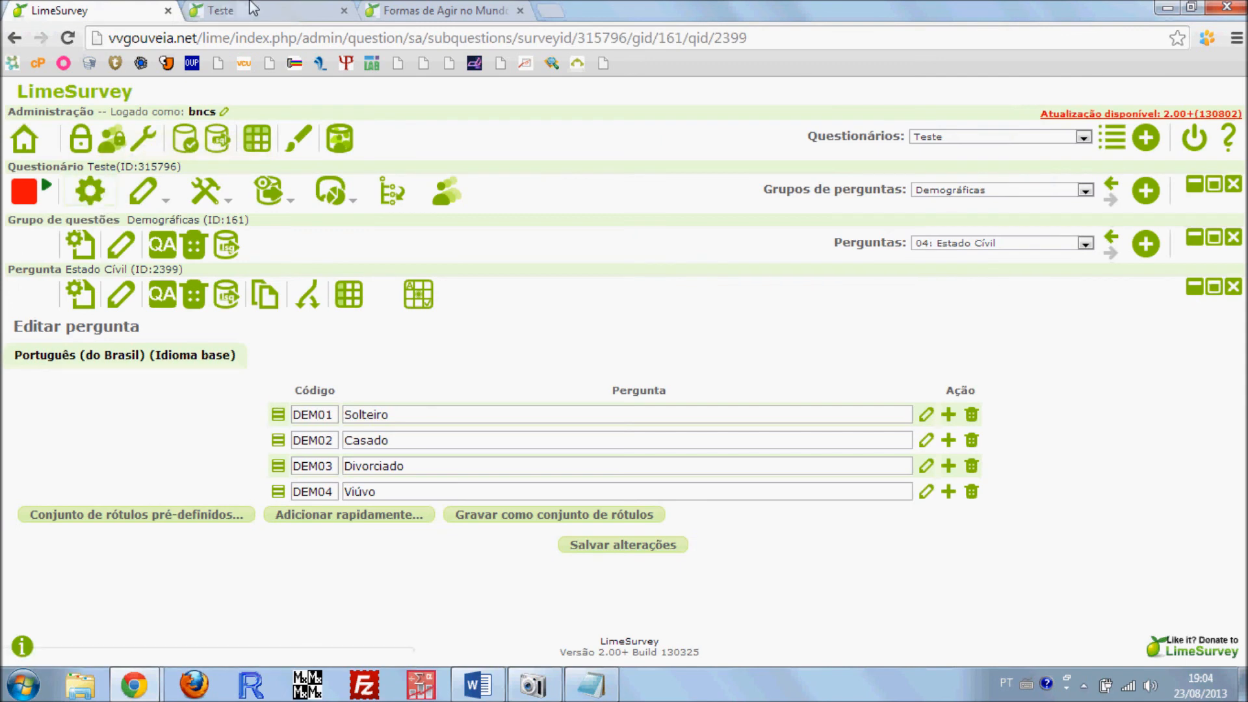
{"action": "left_click", "coordinate": [247, 11]}
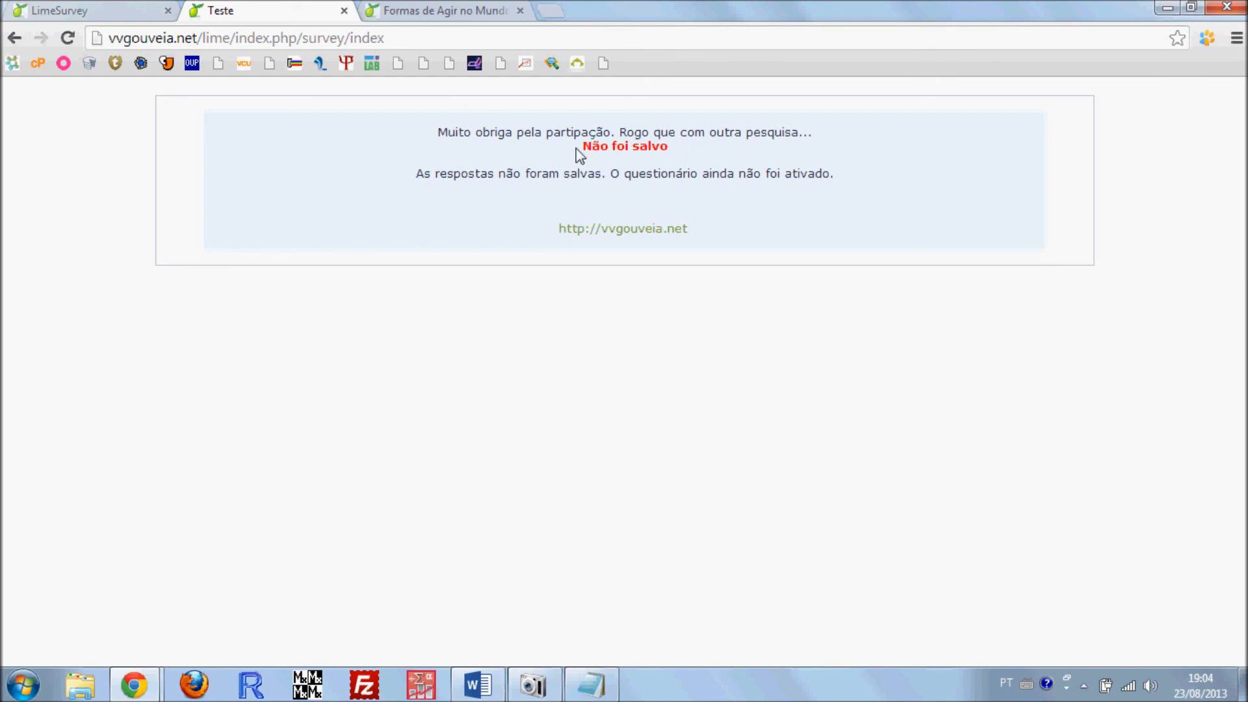
{"action": "left_click_drag", "start_coordinate": [576, 148], "coordinate": [675, 161]}
{"action": "left_click_drag", "start_coordinate": [449, 167], "coordinate": [549, 175]}
{"action": "left_click", "coordinate": [605, 170]}
{"action": "left_click_drag", "start_coordinate": [653, 173], "coordinate": [827, 174]}
{"action": "left_click", "coordinate": [833, 175]}
{"action": "left_click", "coordinate": [602, 240]}
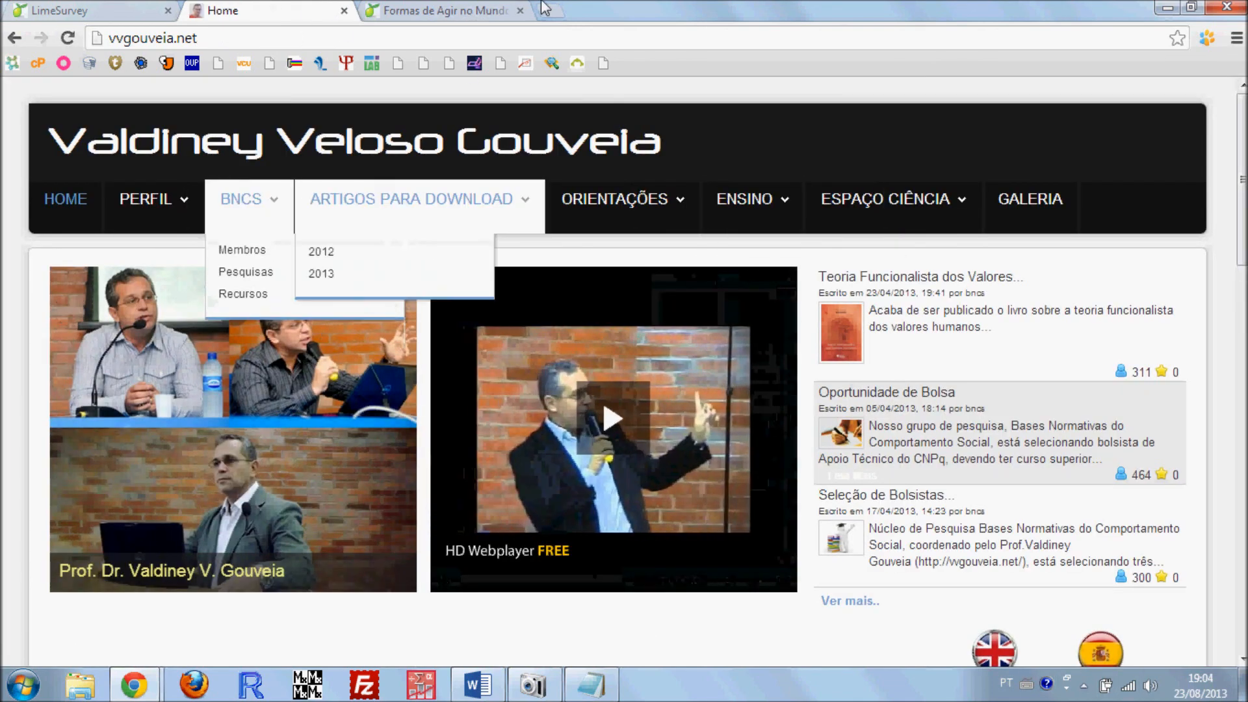
{"action": "left_click", "coordinate": [344, 12]}
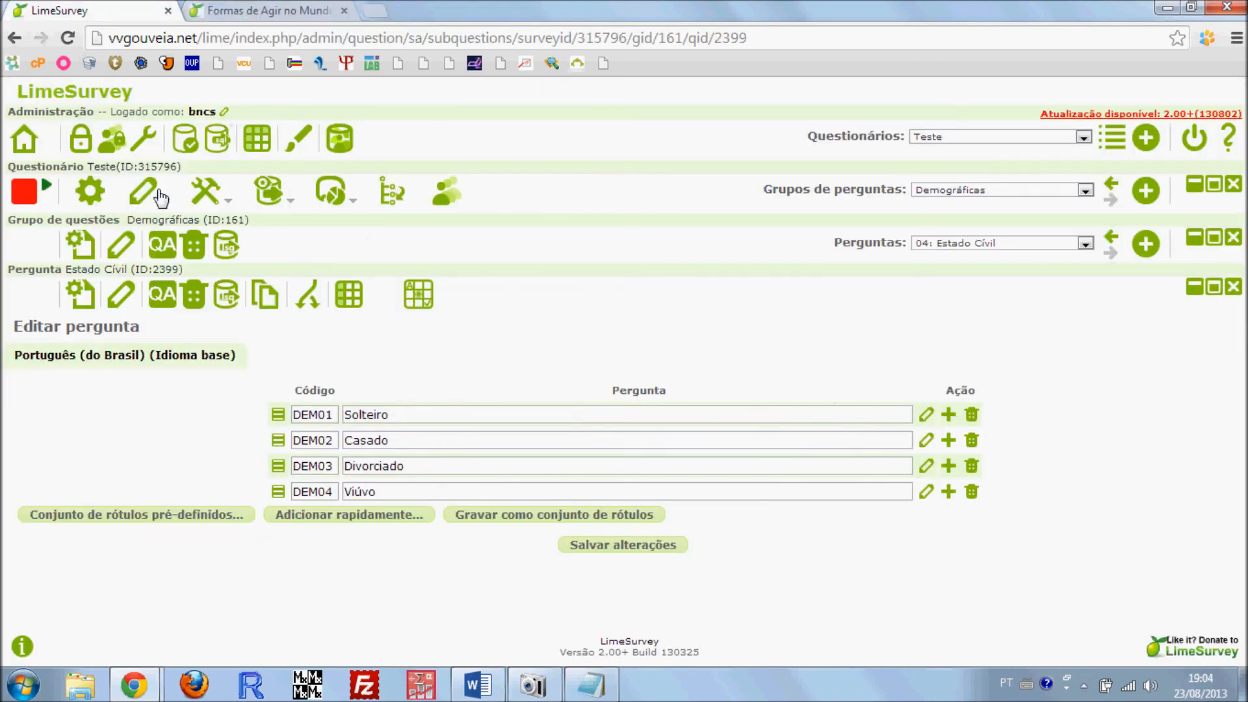
Open the activation settings of the Teste questionnaire and keep Respostas anônimas at Não
{"action": "left_click", "coordinate": [46, 189]}
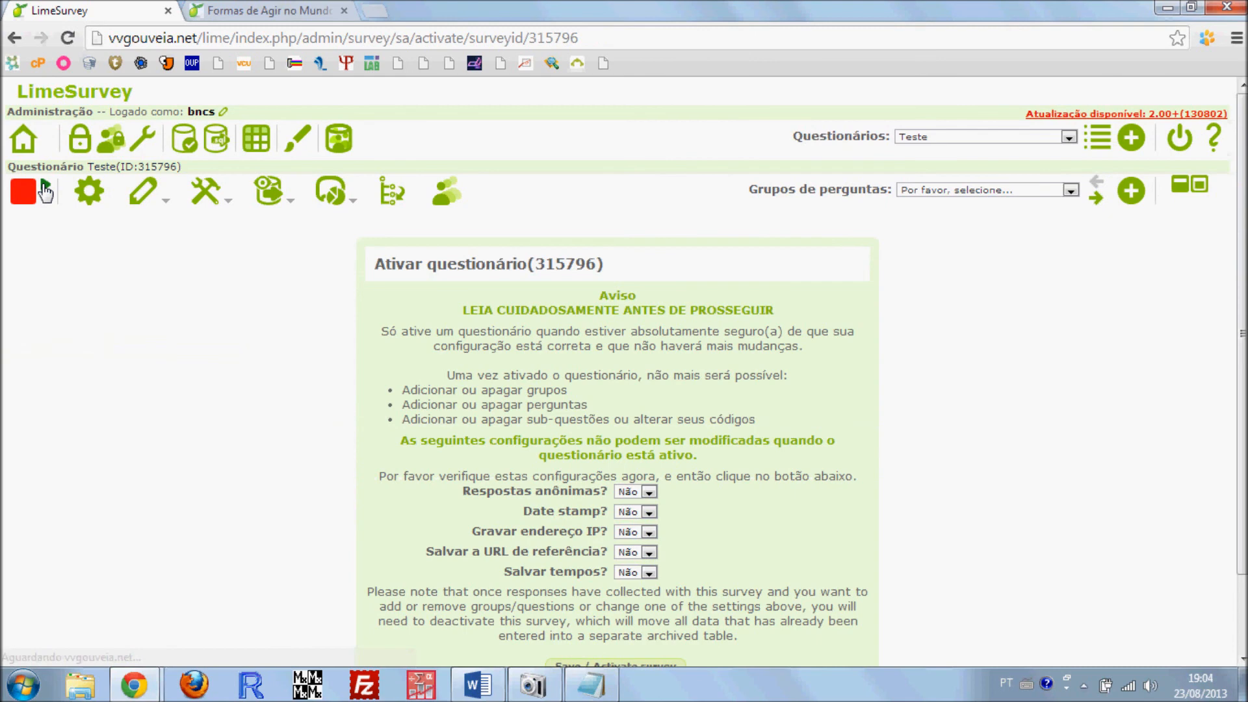
{"action": "scroll", "coordinate": [744, 477], "scroll_direction": "down", "scroll_amount": 2}
{"action": "scroll", "coordinate": [534, 235], "scroll_direction": "up", "scroll_amount": 3}
{"action": "scroll", "coordinate": [523, 325], "scroll_direction": "down", "scroll_amount": 3}
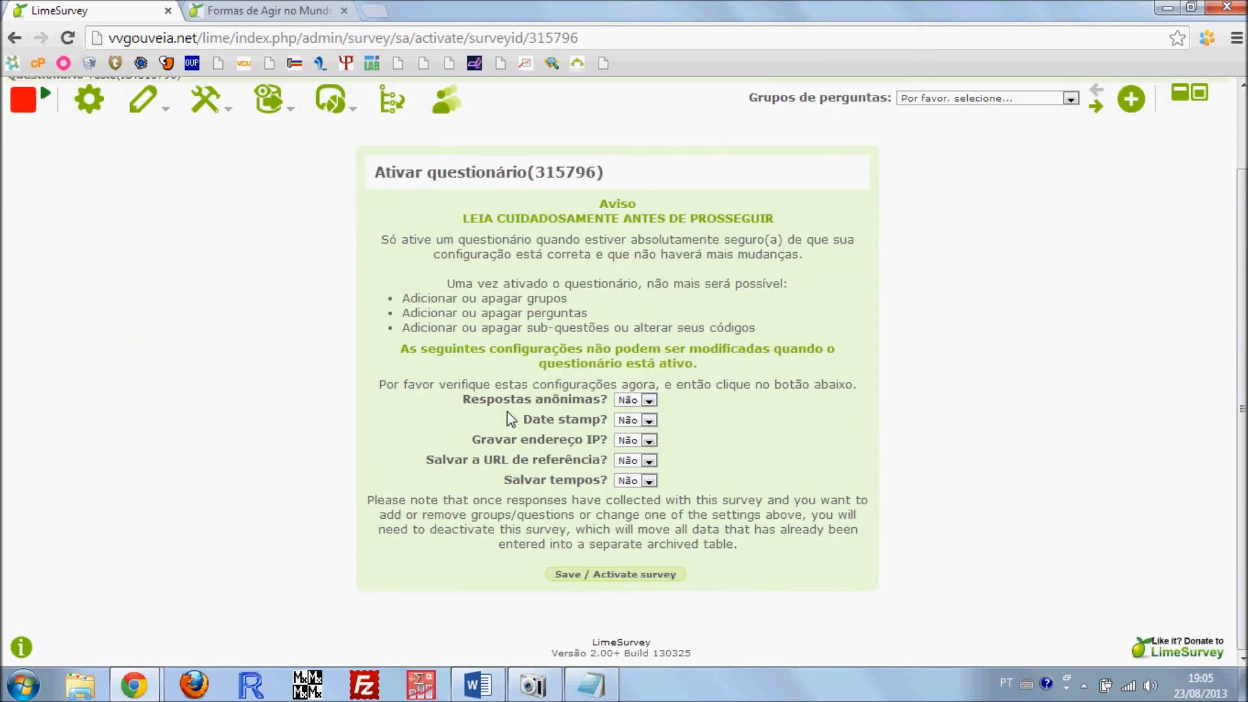
{"action": "left_click_drag", "start_coordinate": [459, 401], "coordinate": [607, 404]}
{"action": "left_click", "coordinate": [634, 401]}
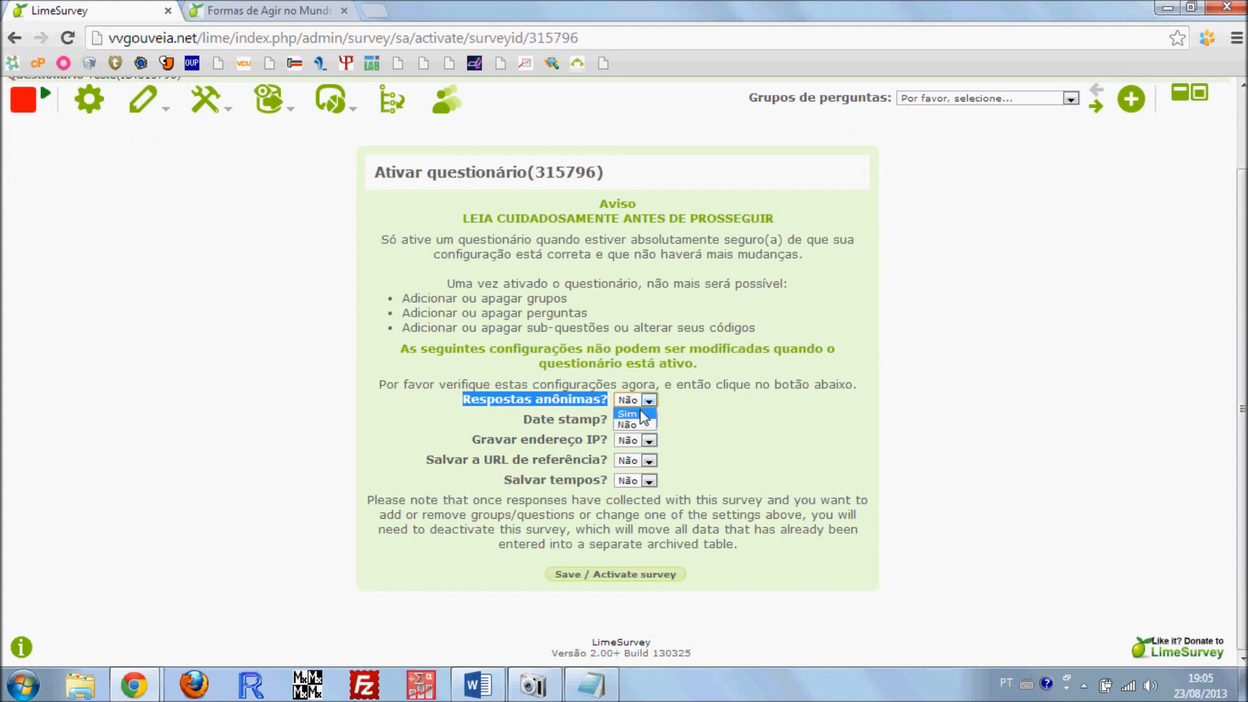
{"action": "left_click", "coordinate": [453, 399]}
Set Date stamp, Gravar endereço IP, Salvar a URL de referência and Salvar tempos to Sim in the activation settings
{"action": "left_click", "coordinate": [643, 420]}
{"action": "left_click", "coordinate": [628, 434]}
{"action": "left_click", "coordinate": [644, 440]}
{"action": "left_click", "coordinate": [643, 454]}
{"action": "left_click", "coordinate": [645, 460]}
{"action": "left_click", "coordinate": [643, 474]}
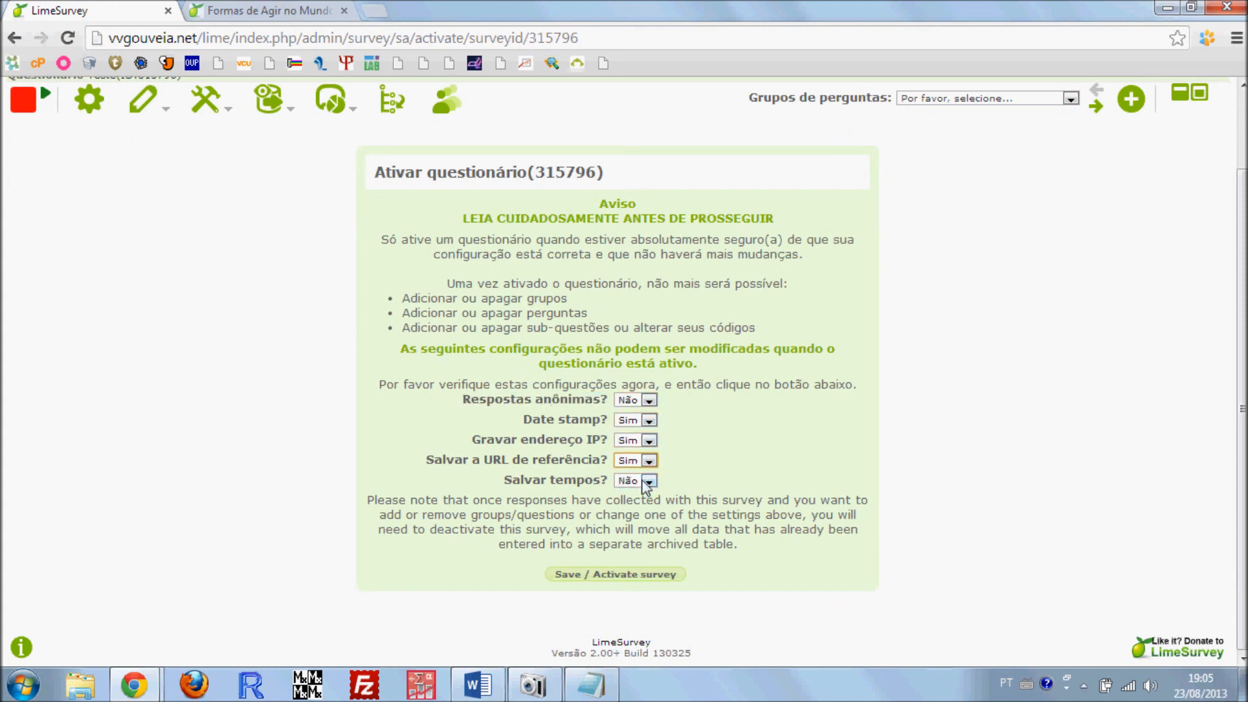
{"action": "left_click", "coordinate": [645, 480]}
{"action": "left_click", "coordinate": [642, 488]}
{"action": "left_click", "coordinate": [629, 494]}
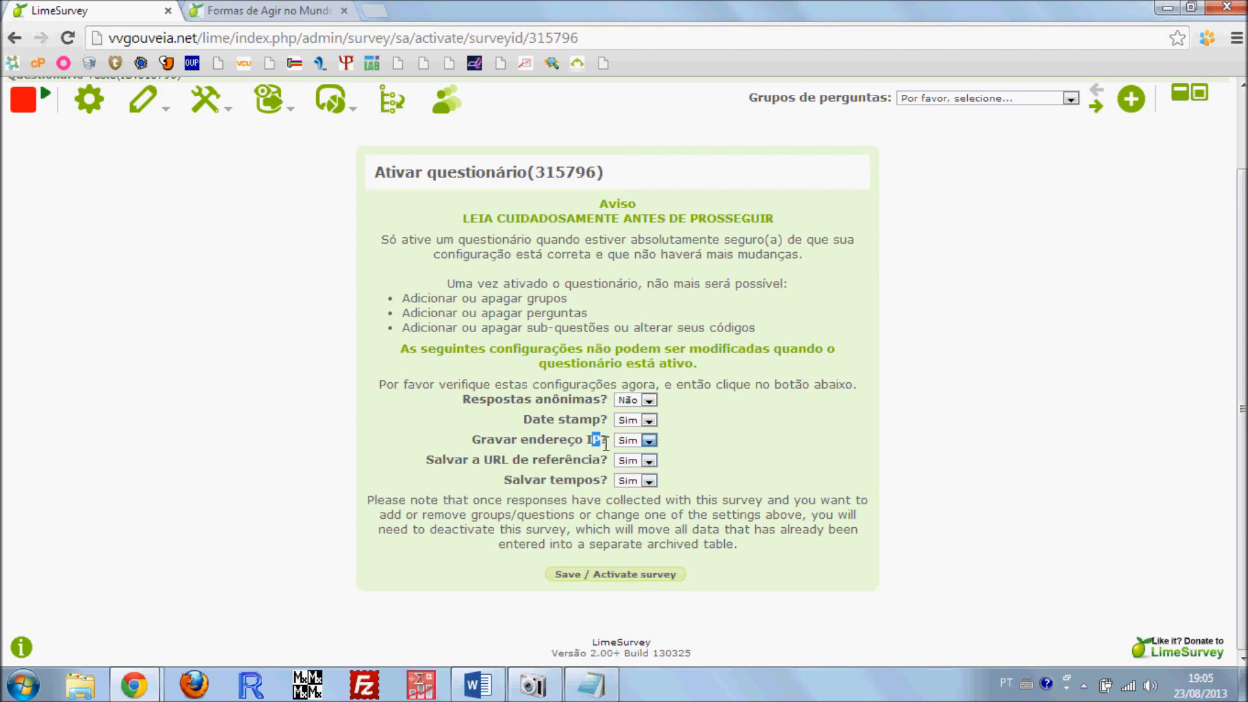
{"action": "left_click", "coordinate": [547, 424]}
{"action": "left_click_drag", "start_coordinate": [523, 421], "coordinate": [603, 424]}
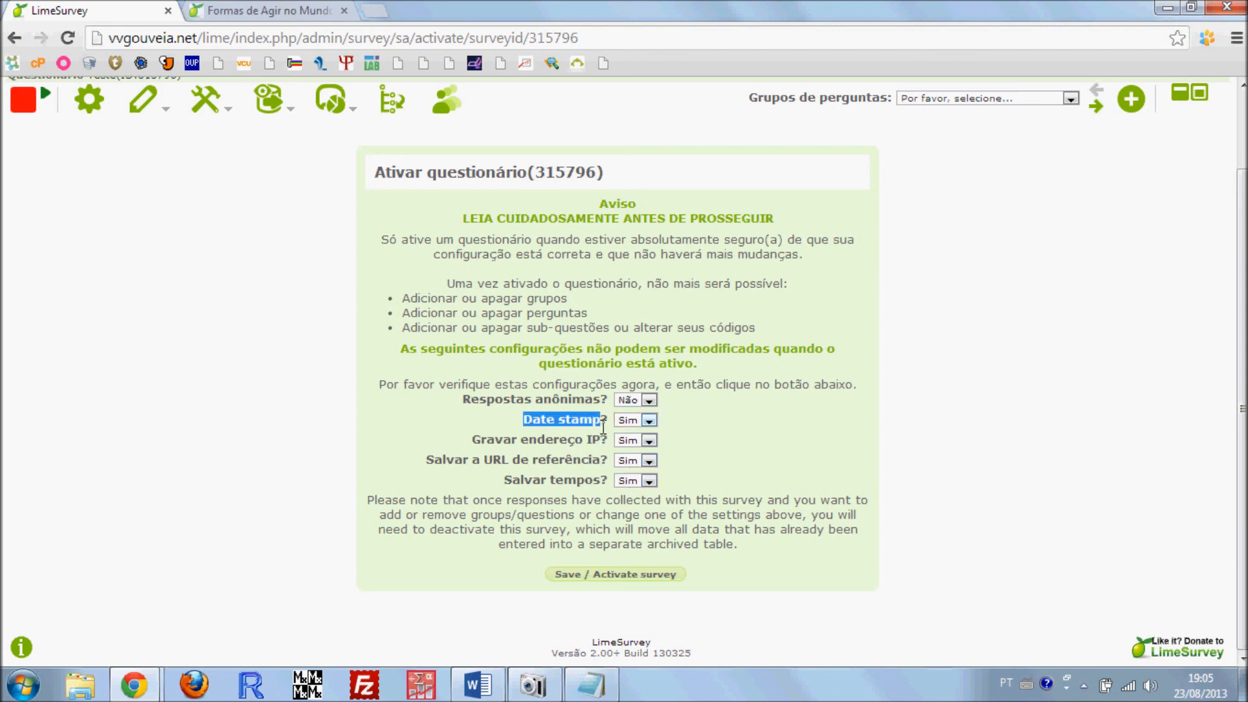
Save the settings and activate the Teste questionnaire, declining the switch to restricted access mode
{"action": "left_click", "coordinate": [387, 429]}
{"action": "left_click", "coordinate": [615, 574]}
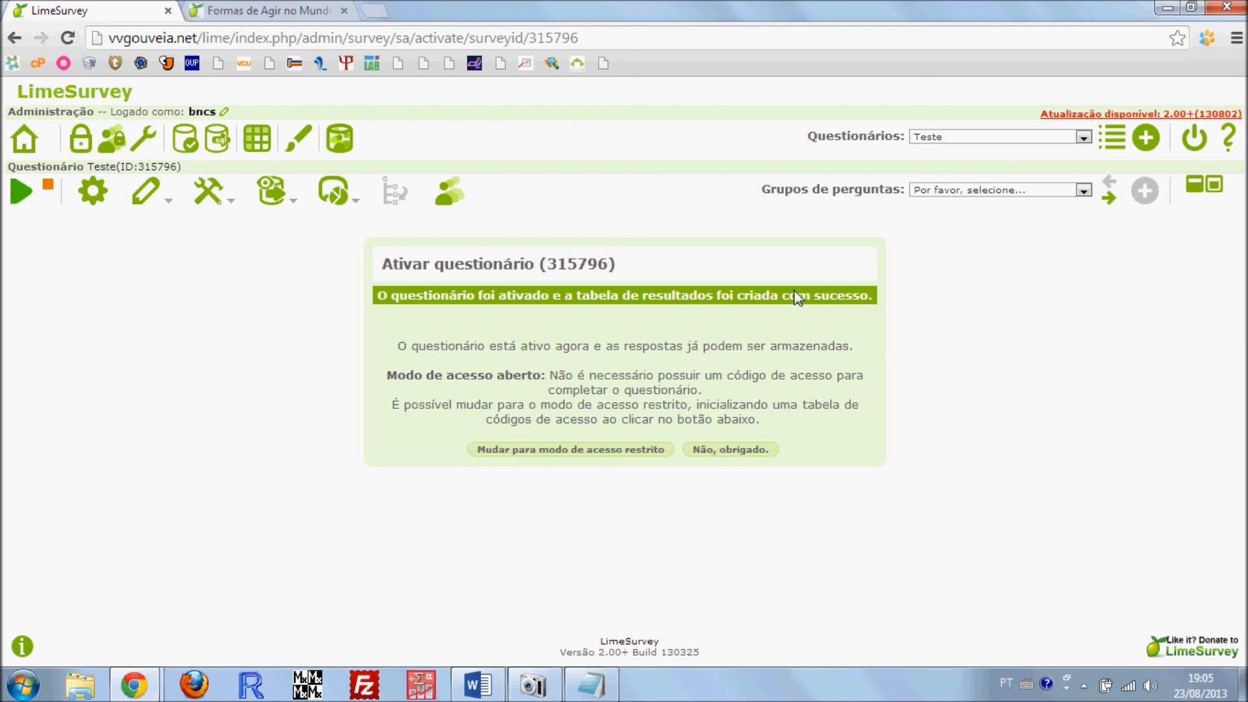
{"action": "left_click", "coordinate": [729, 451]}
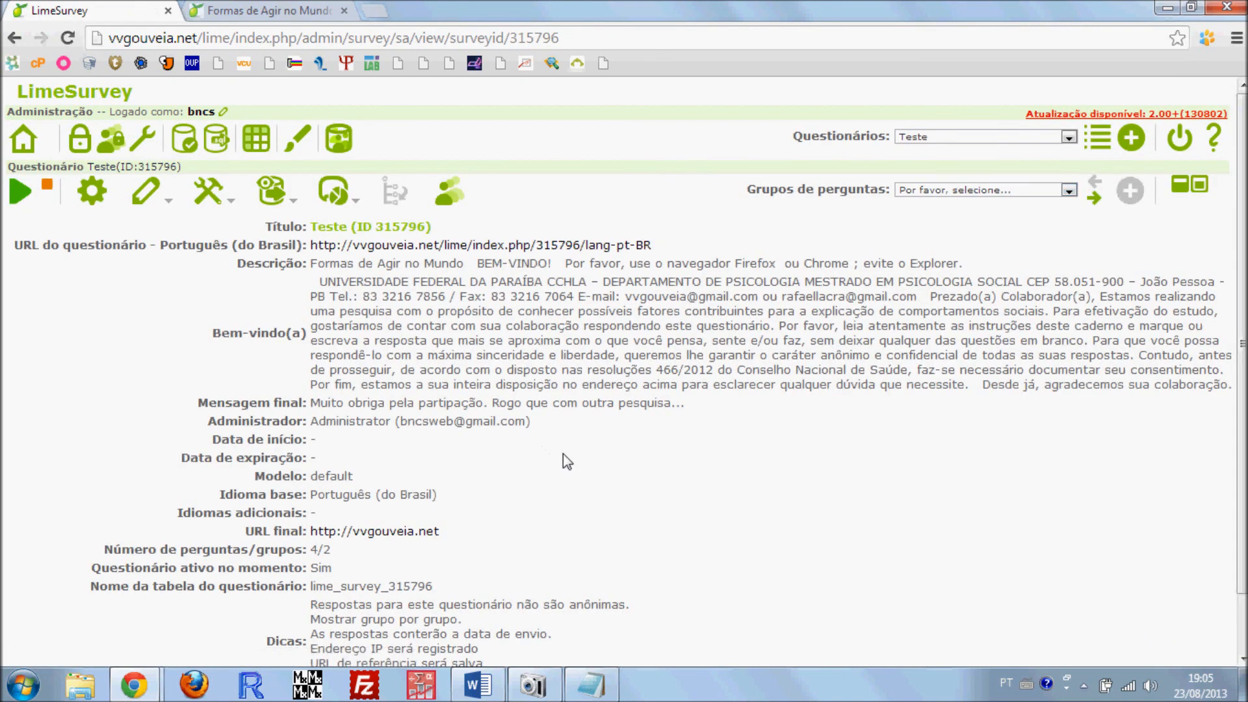
Copy the activated questionnaire's Português (do Brasil) URL from the survey overview and open it in a new browser tab
{"action": "scroll", "coordinate": [491, 437], "scroll_direction": "down", "scroll_amount": 2}
{"action": "scroll", "coordinate": [492, 436], "scroll_direction": "up", "scroll_amount": 2}
{"action": "left_click_drag", "start_coordinate": [653, 244], "coordinate": [312, 245]}
{"action": "key", "text": "ctrl+c"}
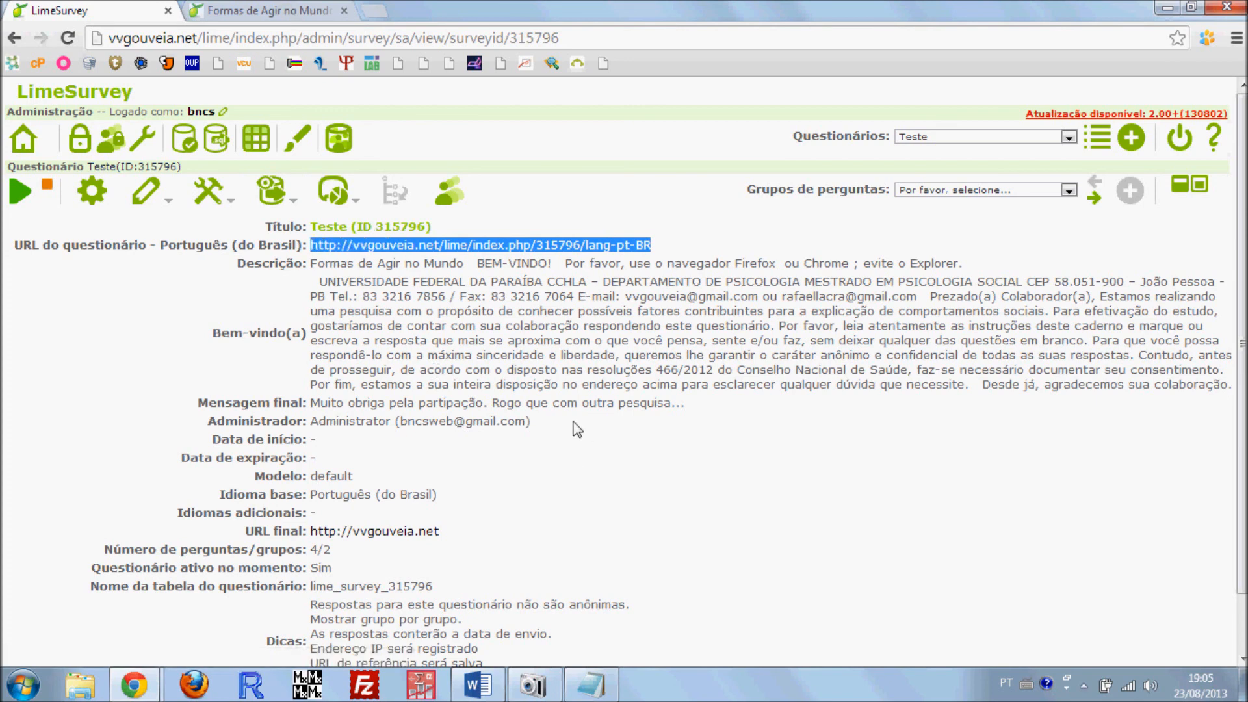
{"action": "key", "text": "ctrl+t"}
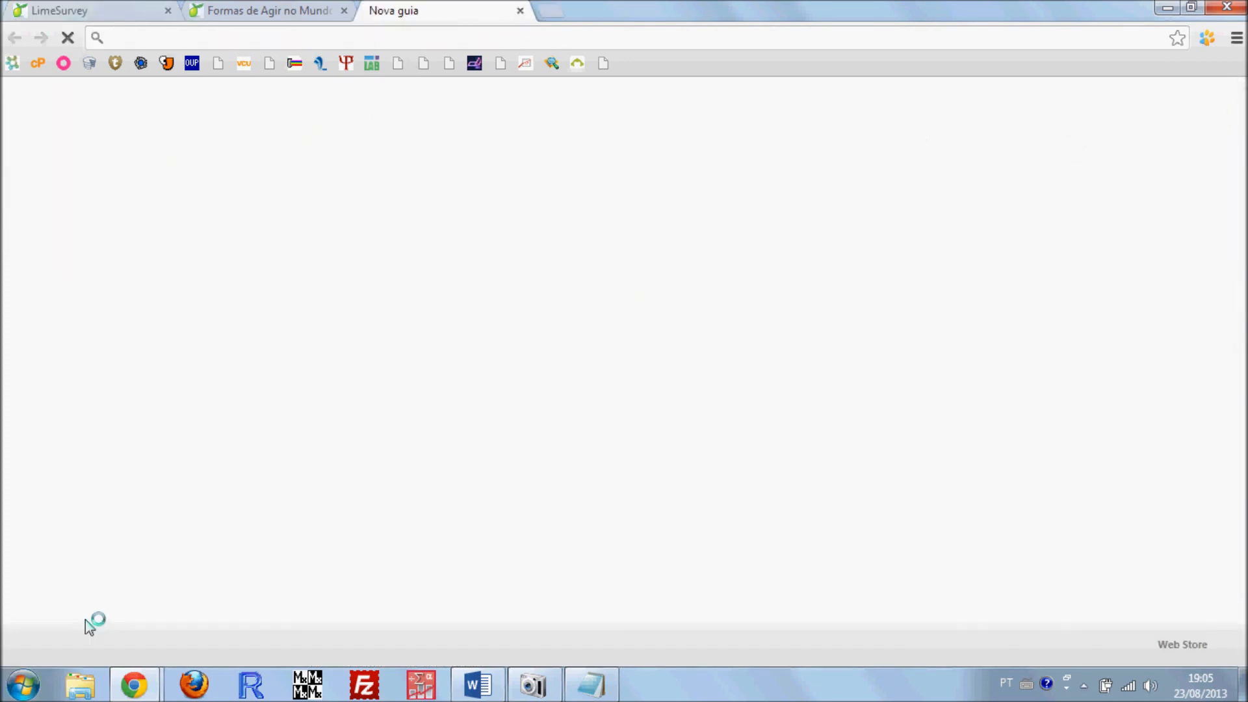
{"action": "key", "text": "ctrl+v"}
{"action": "key", "text": "Return"}
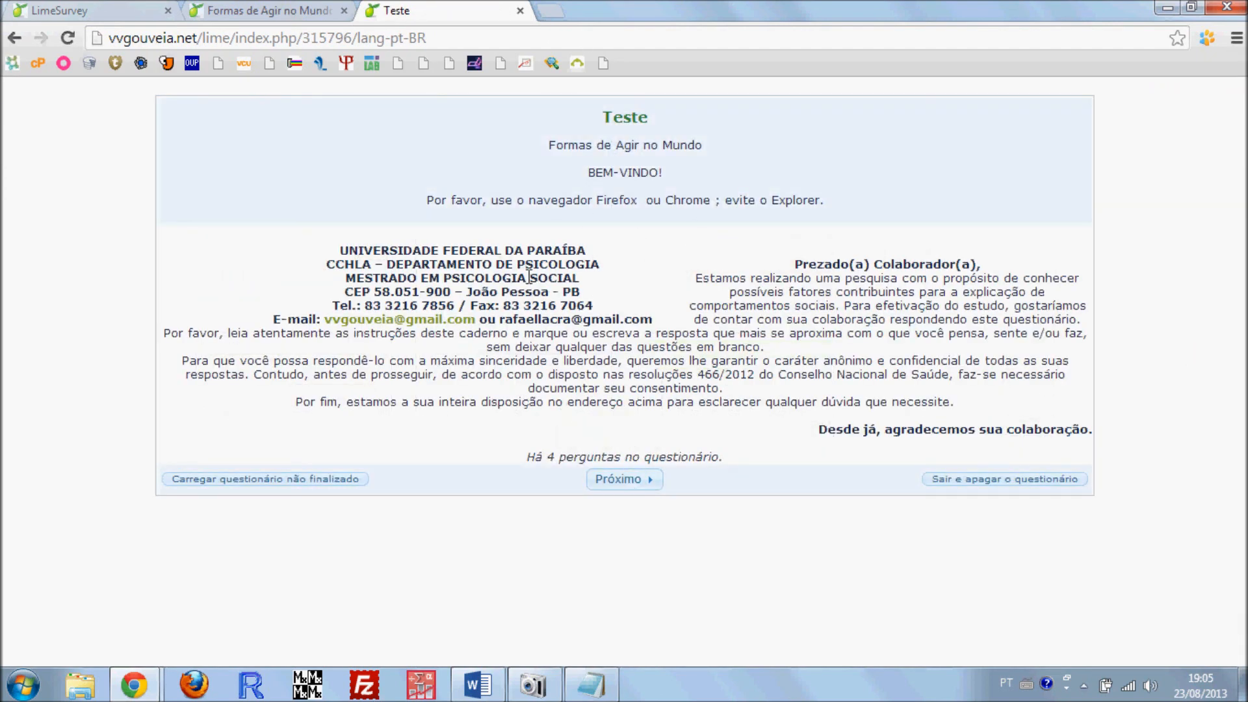
Start the live questionnaire, look over the Questionário da Valores page and close the respondent tab
{"action": "left_click", "coordinate": [628, 480]}
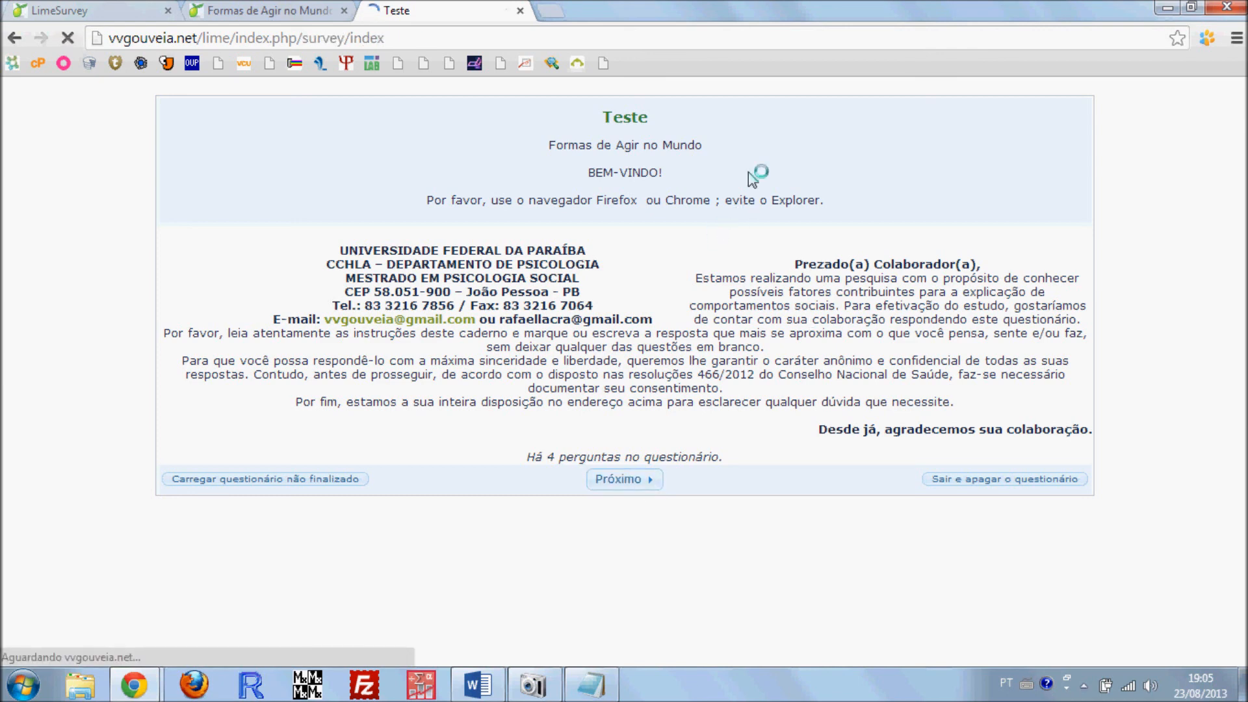
{"action": "scroll", "coordinate": [825, 455], "scroll_direction": "down", "scroll_amount": 4}
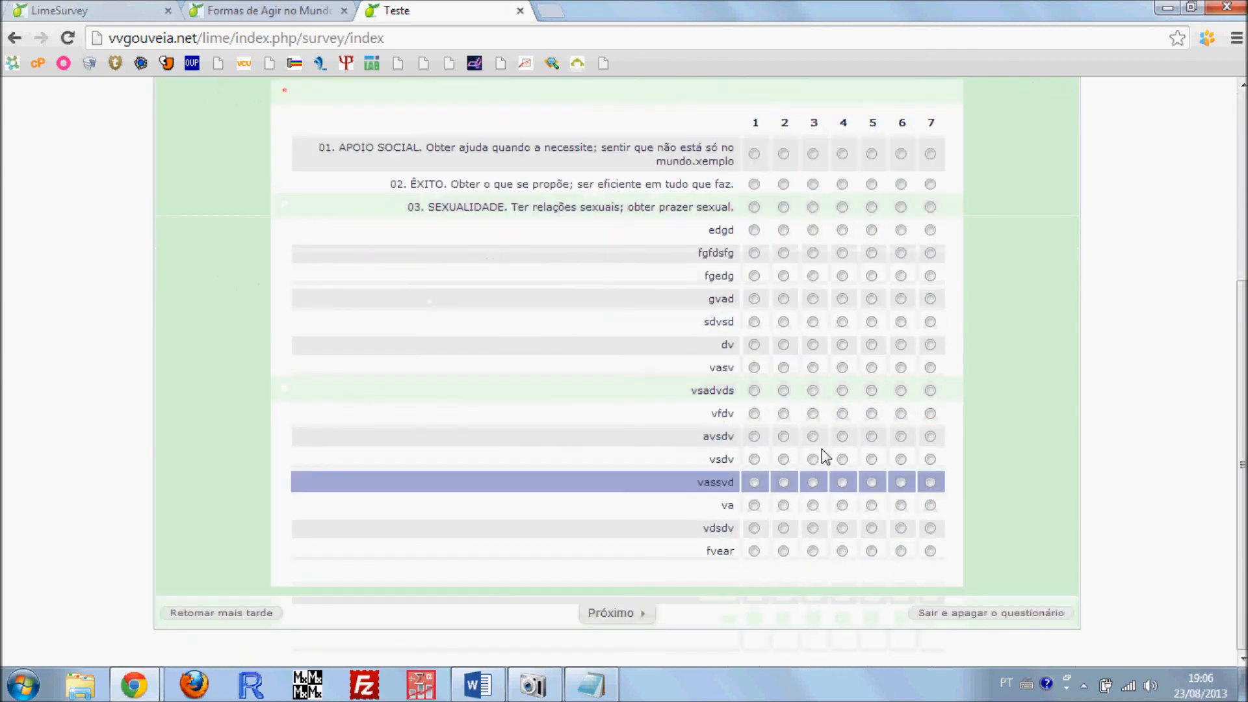
{"action": "scroll", "coordinate": [468, 345], "scroll_direction": "up", "scroll_amount": 5}
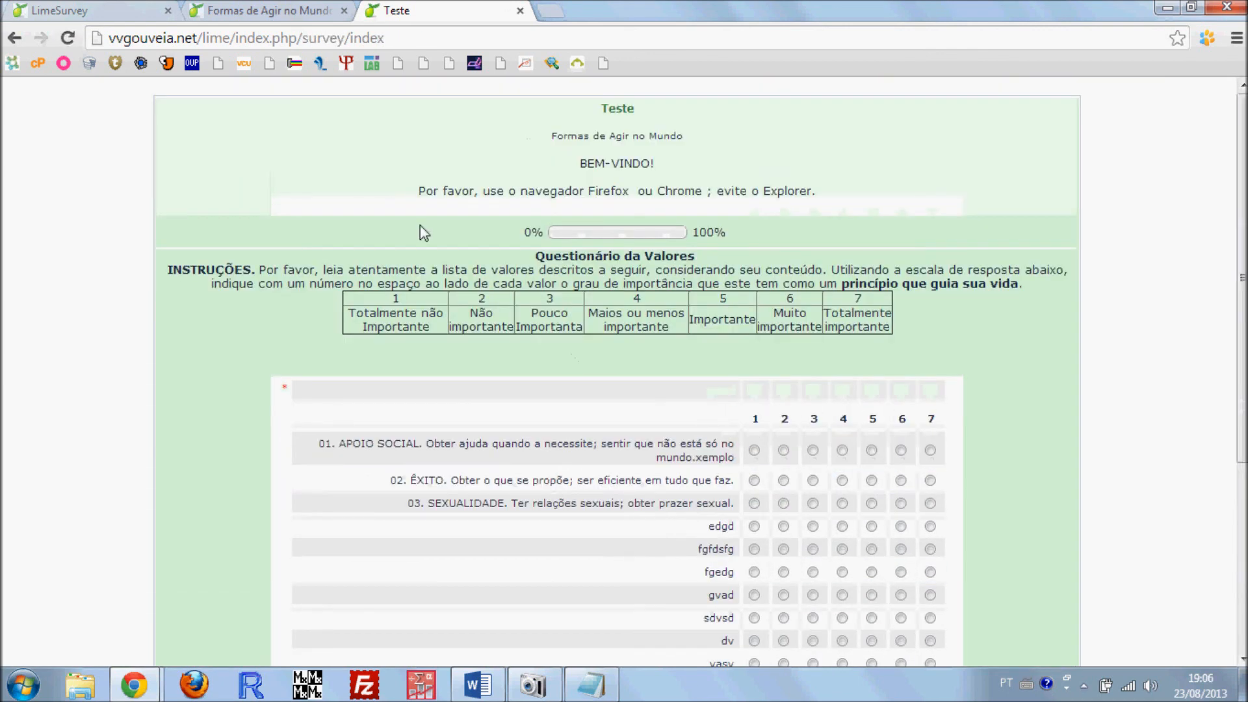
{"action": "left_click", "coordinate": [520, 11]}
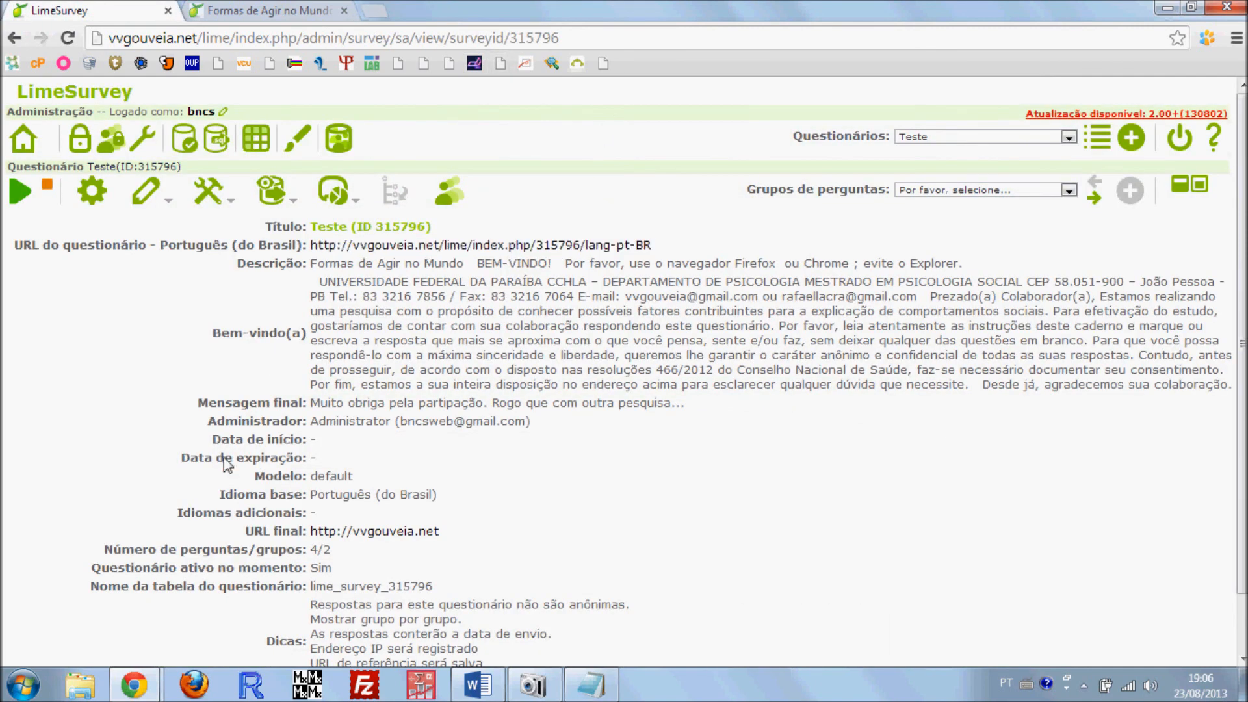
{"action": "scroll", "coordinate": [421, 332], "scroll_direction": "down", "scroll_amount": 2}
{"action": "scroll", "coordinate": [552, 393], "scroll_direction": "up", "scroll_amount": 2}
{"action": "scroll", "coordinate": [806, 319], "scroll_direction": "down", "scroll_amount": 1}
{"action": "scroll", "coordinate": [754, 384], "scroll_direction": "up", "scroll_amount": 1}
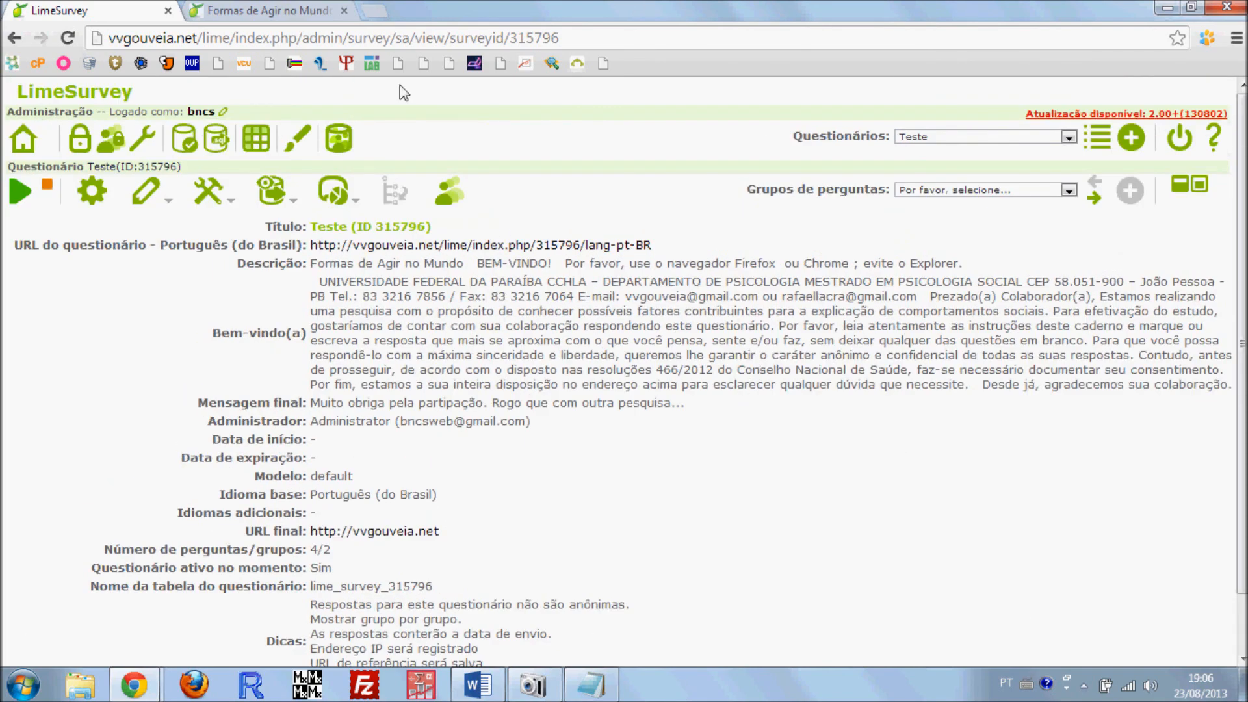